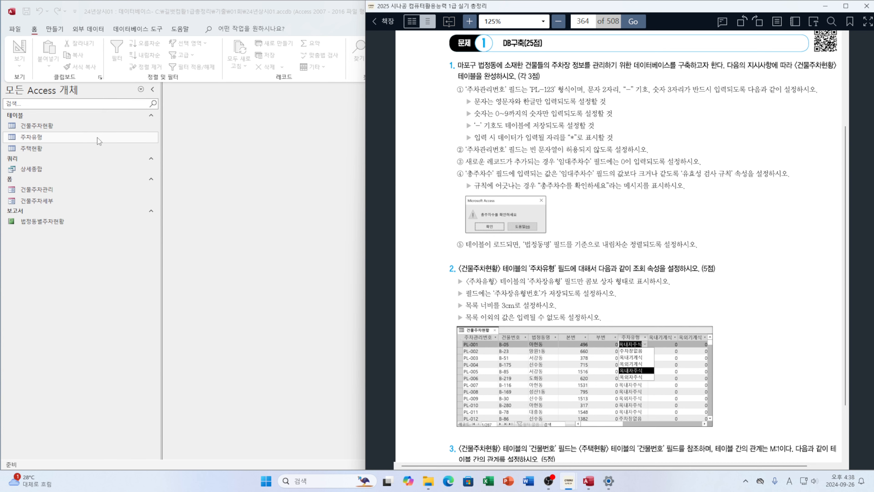
Step: Open the 건물주차현황 table in Design view and reposition the window to reveal more of the exam instructions
left_click(53, 126)
right_click(53, 125)
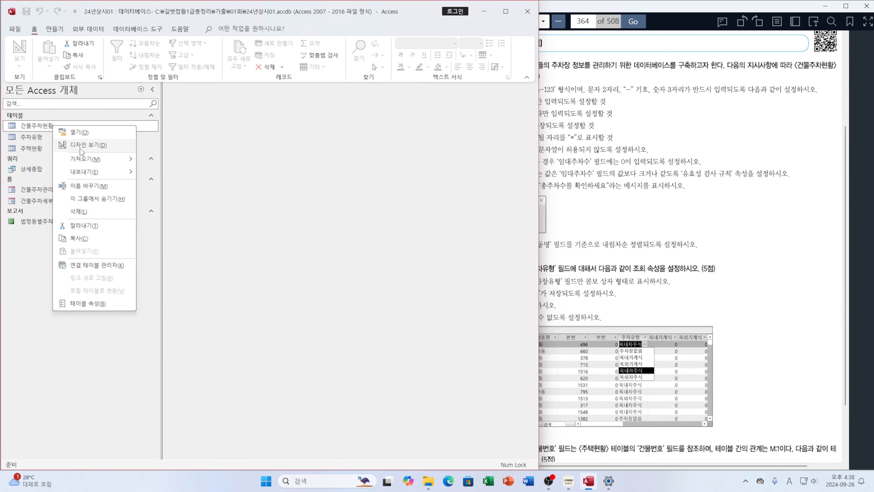
left_click(82, 145)
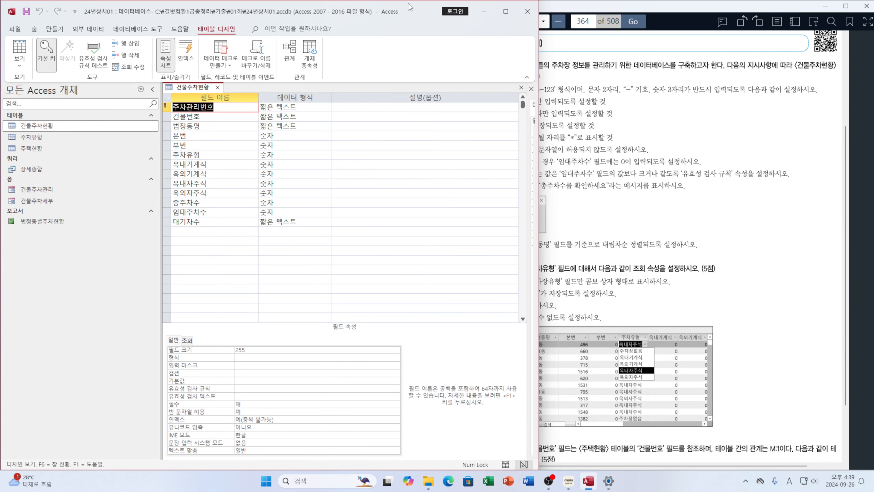
left_click_drag(410, 10, 342, 10)
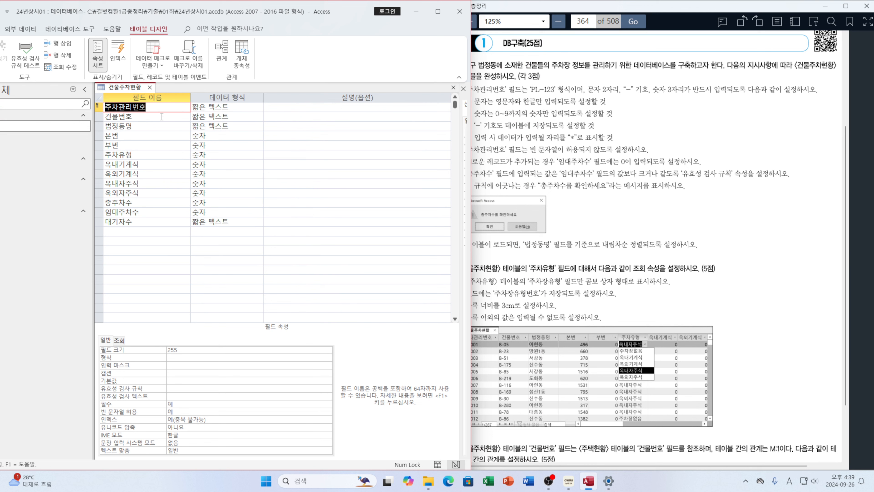
Step: Set the input mask of the 주차관리번호 field to LL-000;0;*
left_click(158, 106)
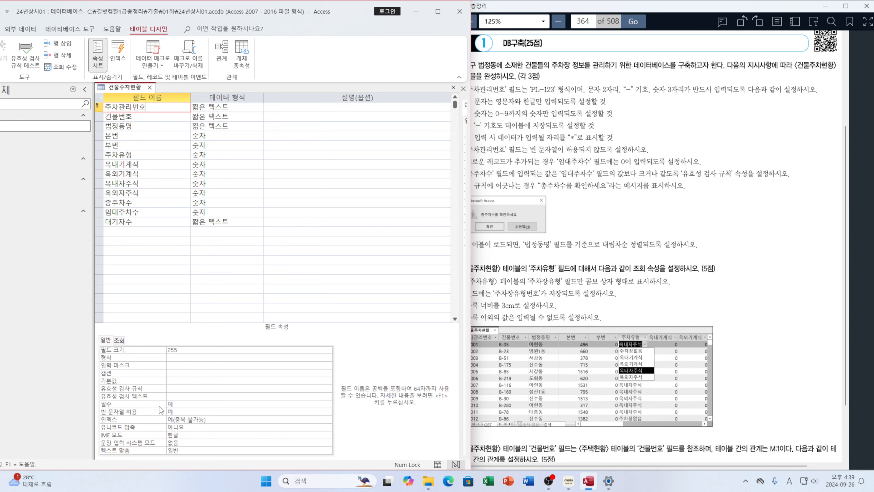
left_click(173, 365)
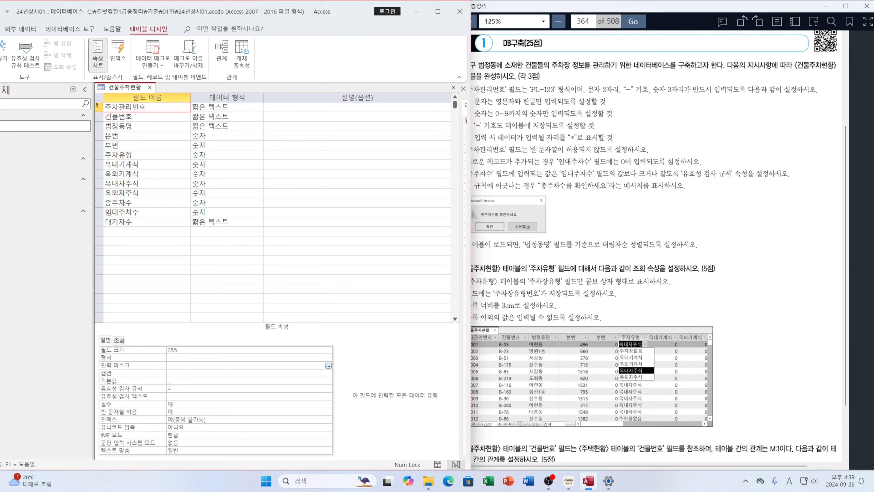
type("ㄴㄴ")
key("BackSpace")
key("BackSpace")
type("LL")
left_click_drag(376, 11, 353, 11)
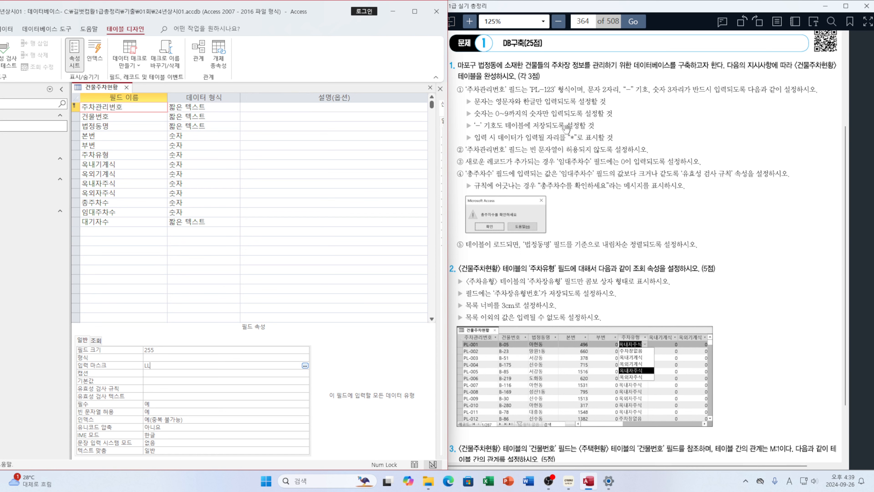
type("-000;0;")
type("*")
Step: Disallow zero-length strings in the 주차관리번호 field by setting 빈 문자열 허용 to 아니요
left_click(174, 409)
left_click(305, 412)
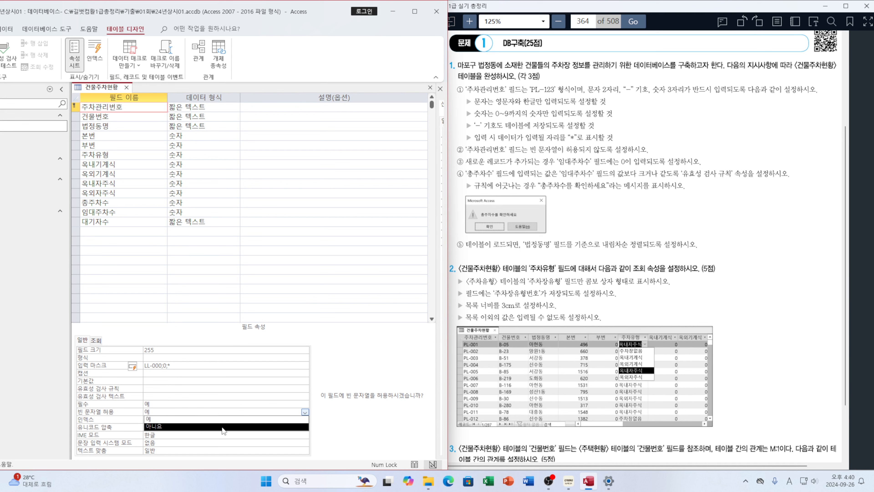
left_click(176, 427)
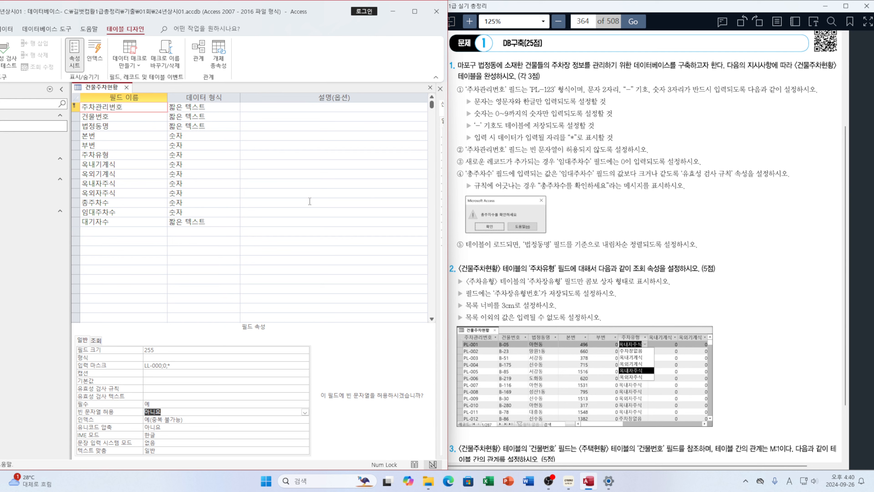
Step: Set the default value of the 임대주차수 field to 0
left_click(126, 214)
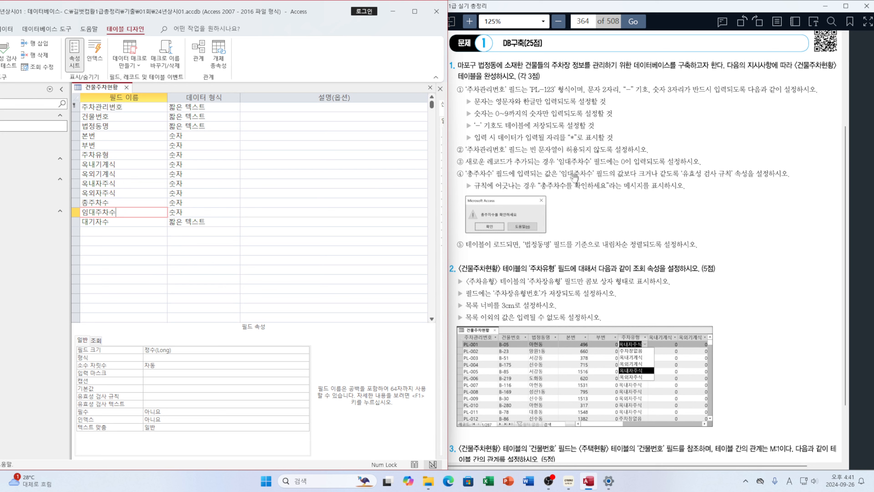
left_click(151, 387)
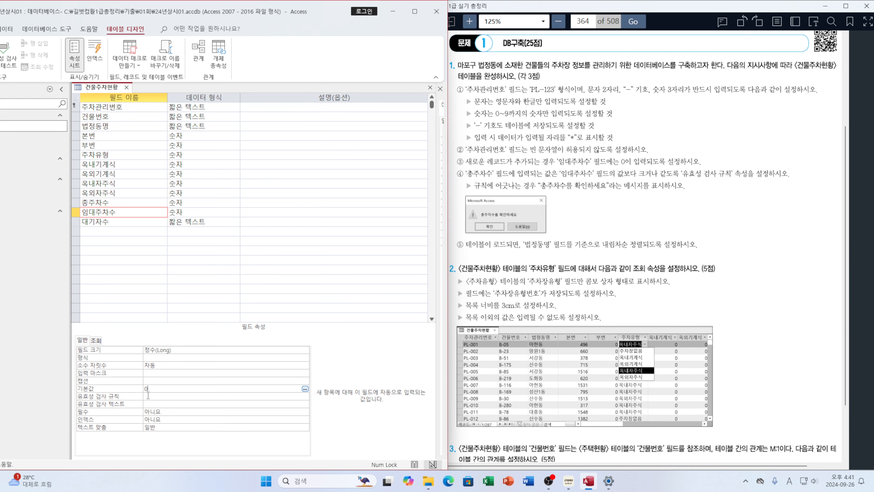
left_click(148, 396)
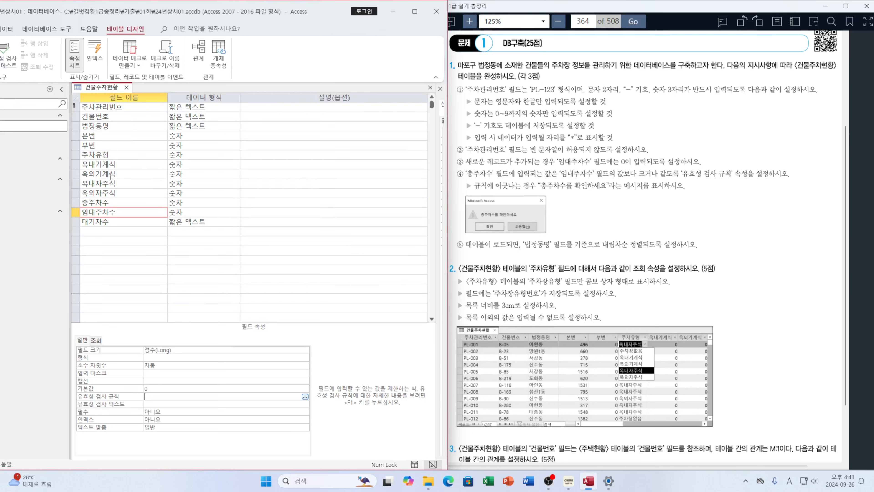
Step: Show the property sheet of the 건물주차현황 table and widen it so its properties are readable in the maximized window
right_click(348, 221)
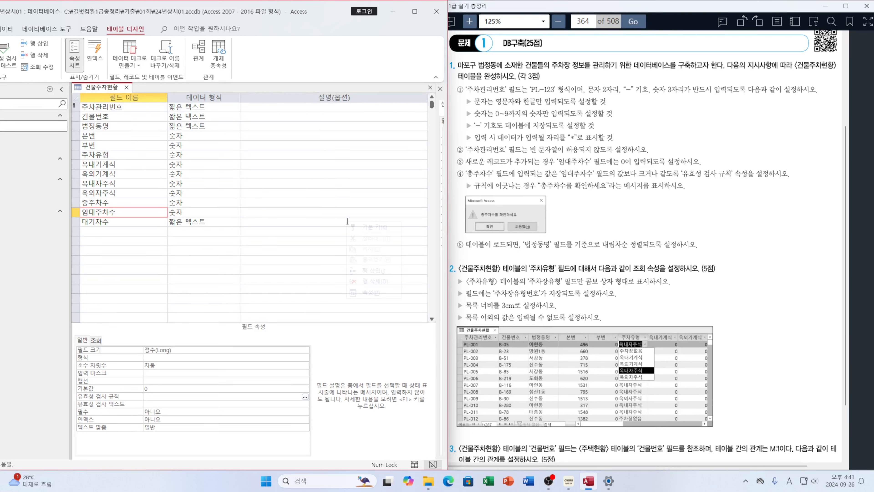
left_click(371, 293)
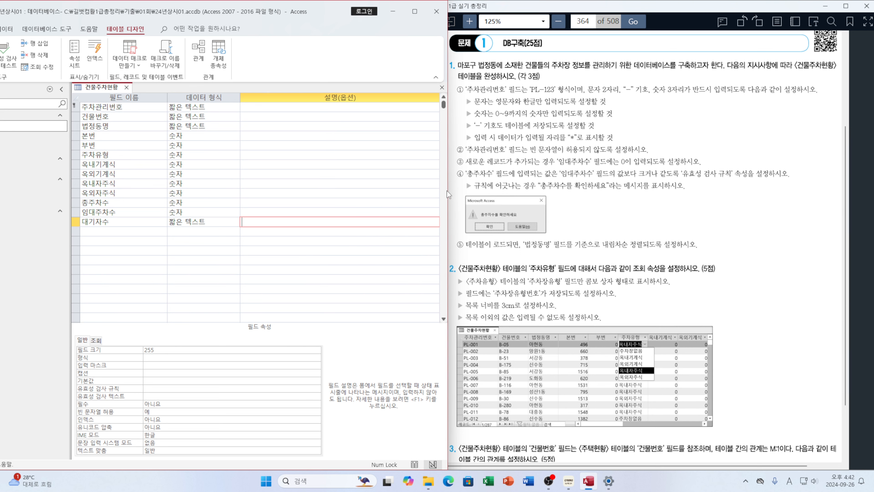
left_click_drag(447, 191, 644, 191)
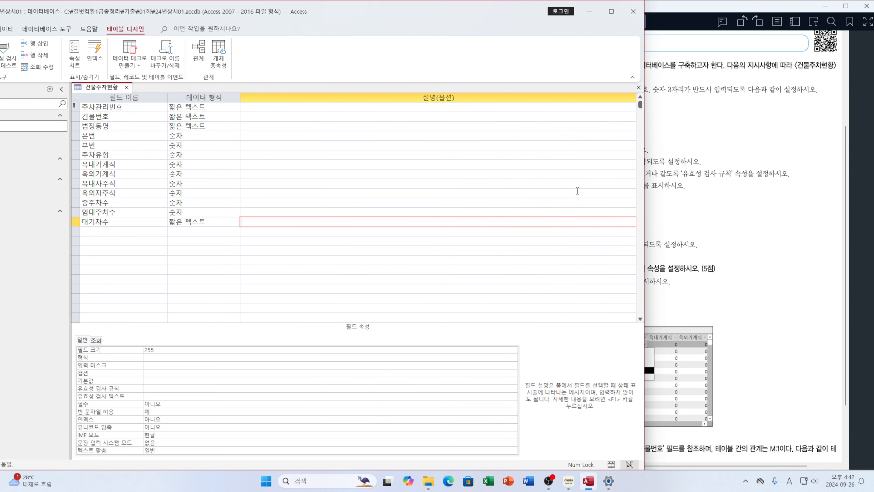
left_click(417, 164)
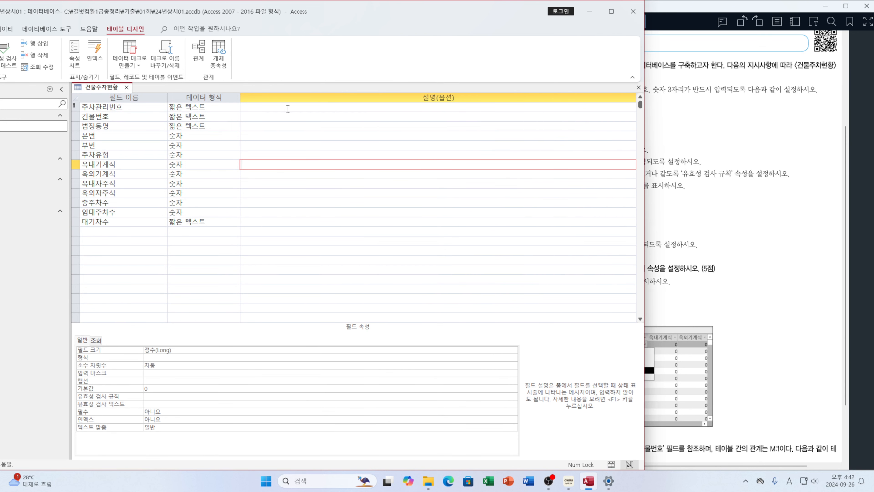
right_click(304, 125)
left_click(331, 196)
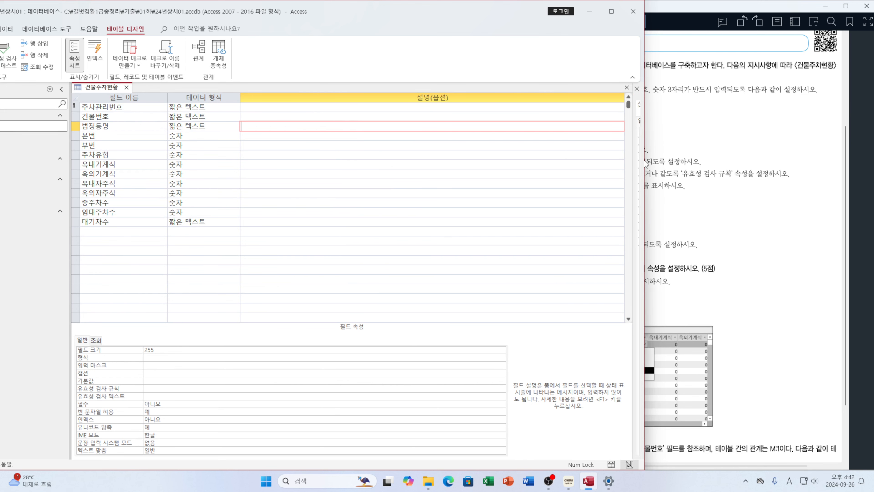
left_click_drag(645, 161, 764, 168)
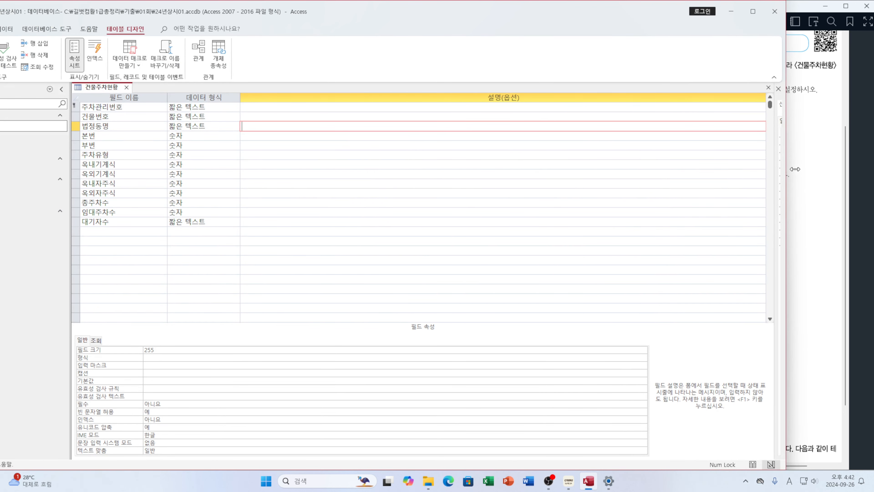
left_click(730, 11)
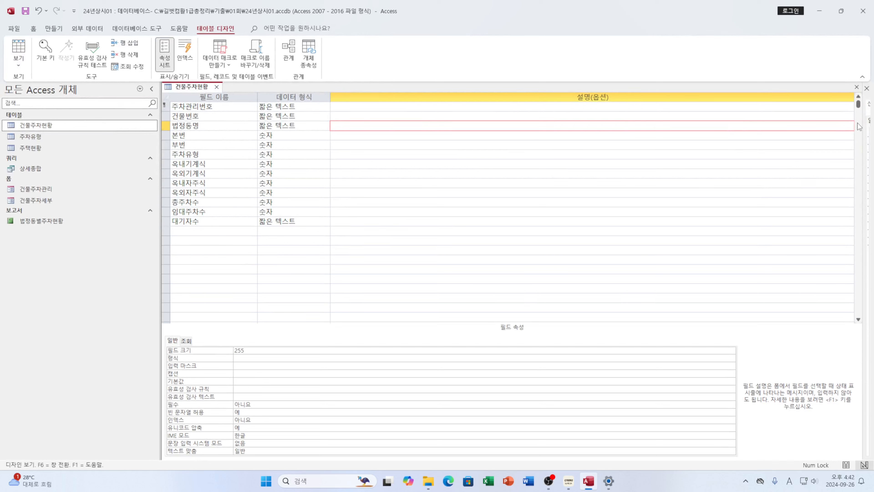
left_click_drag(862, 122, 721, 122)
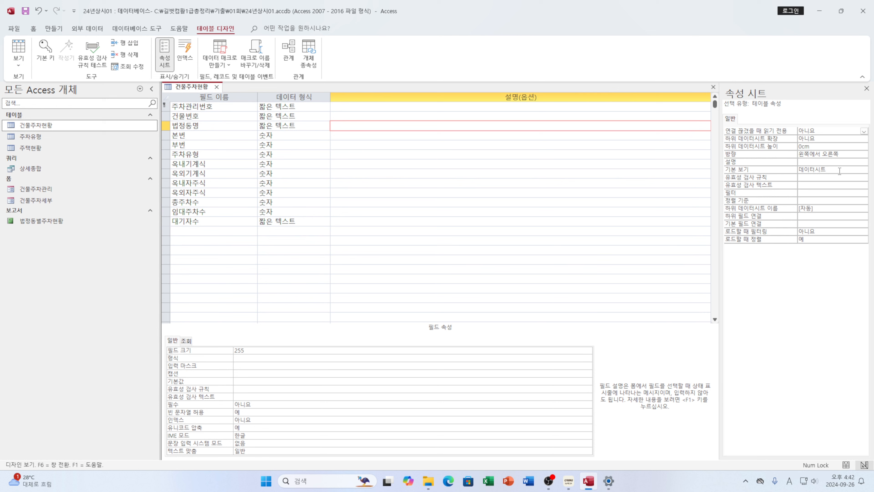
Step: Set the table's validation rule to [총주차수]>=[임대주차수]
left_click(805, 176)
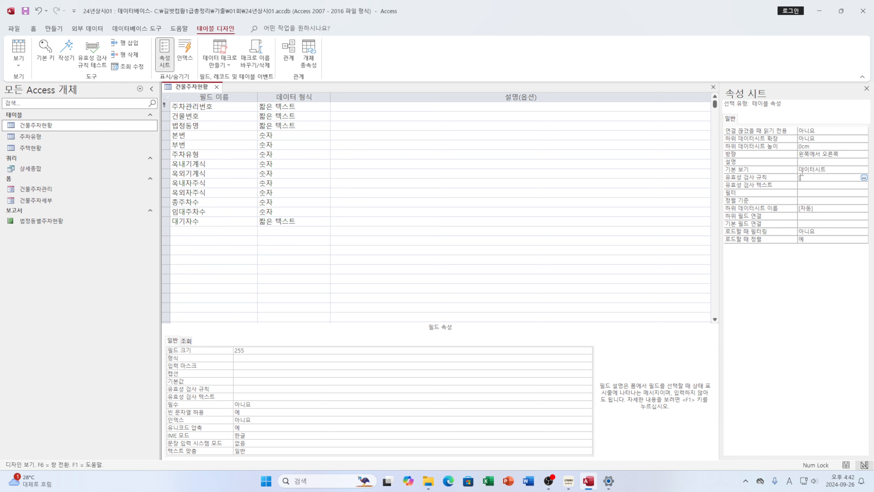
type("초")
type("주차수")
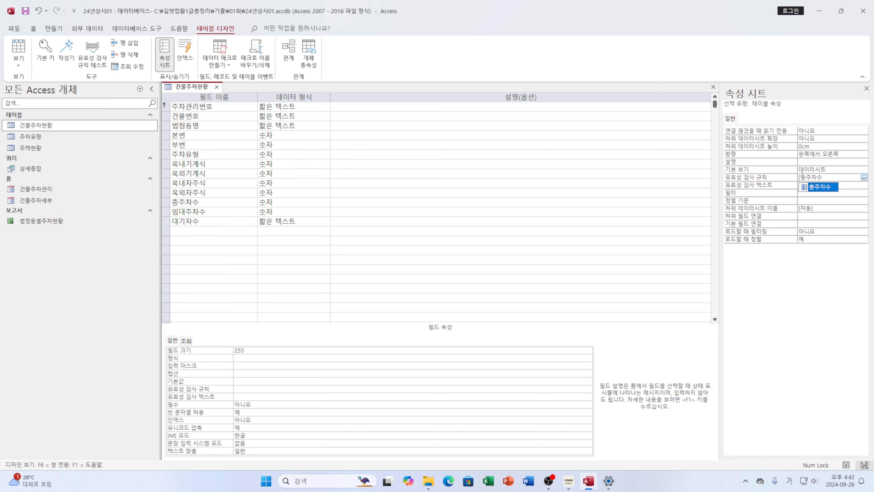
type("]")
type(">=[ㅇ")
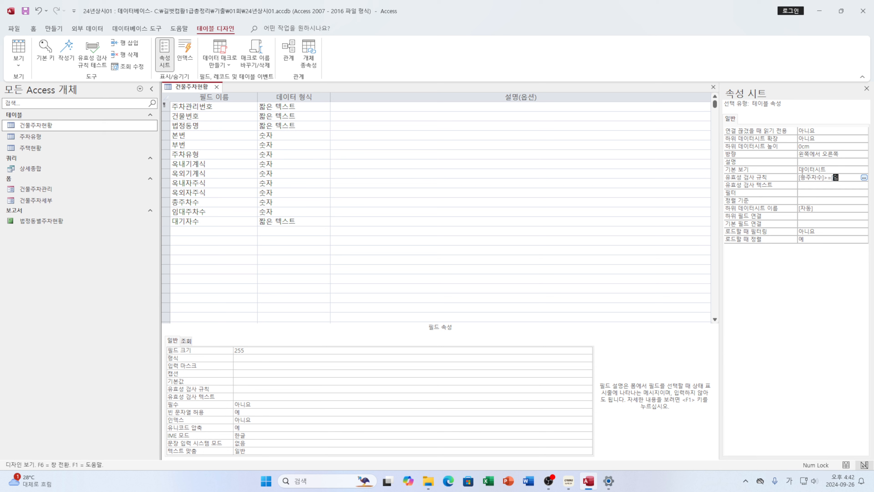
type("대")
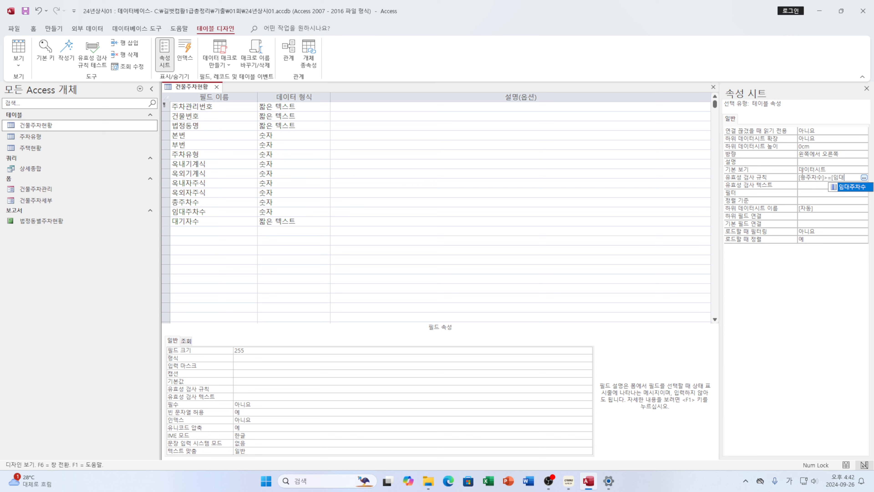
type("주차수]")
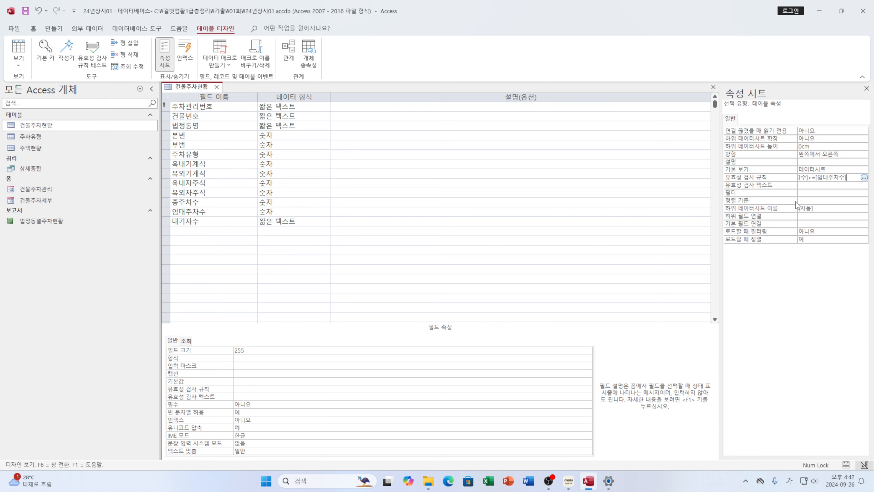
Step: Set the table's validation text to "총주차수를 확인하세요"
left_click(808, 185)
type("총주")
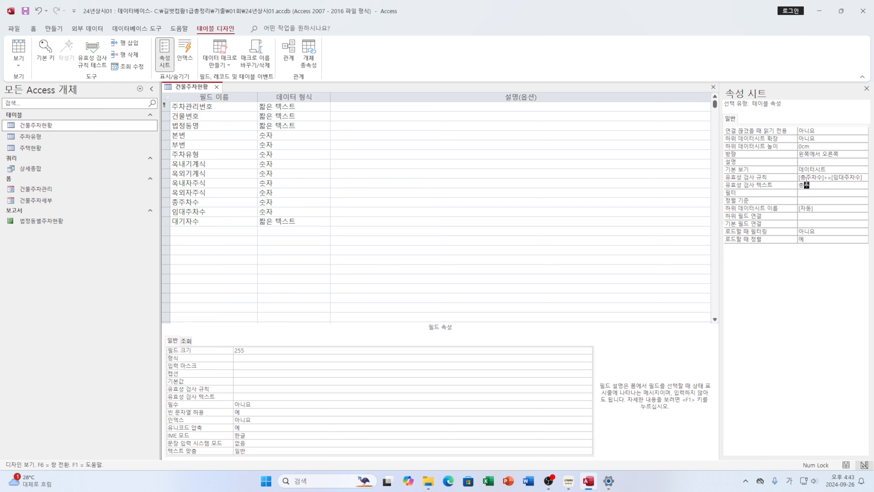
type("차")
key("BackSpace")
type("ㅊ")
type("ㅜ")
type("를 확인하")
type("세요")
Step: Shrink the window beside the exam document and set the table's 정렬 기준 property to "법정동명 desc"
left_click(841, 10)
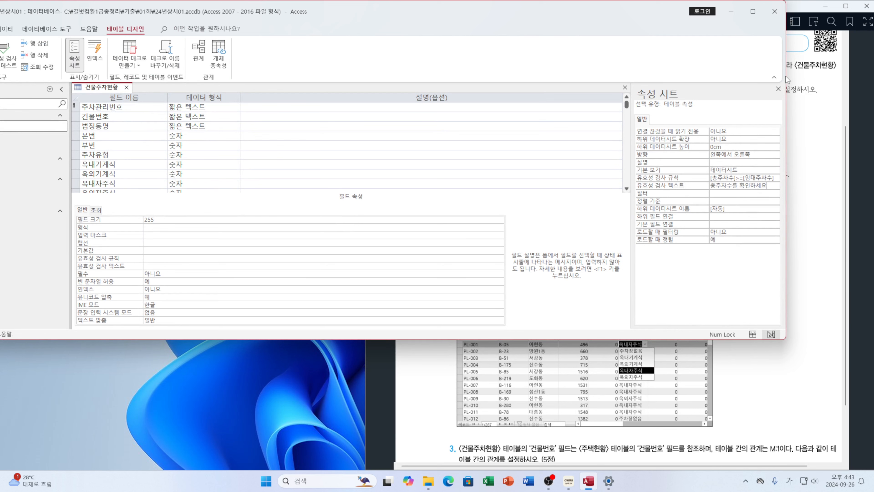
left_click_drag(787, 86, 408, 119)
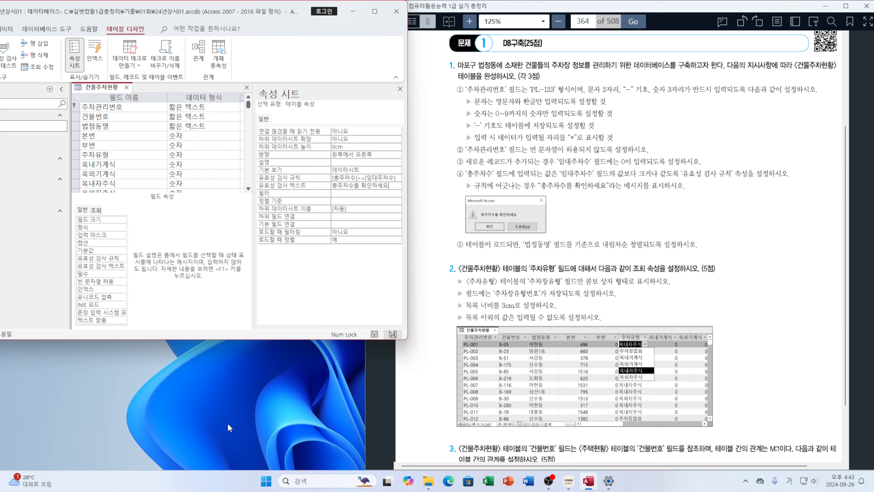
left_click_drag(270, 385, 269, 438)
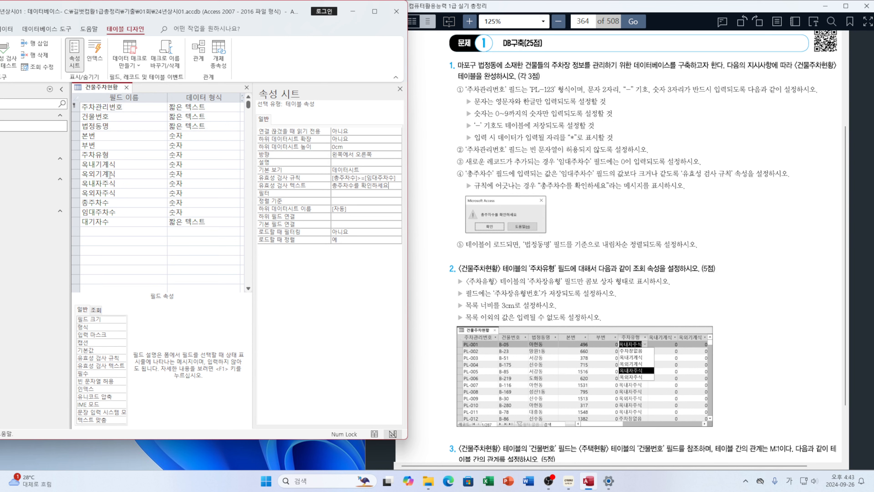
left_click(119, 125)
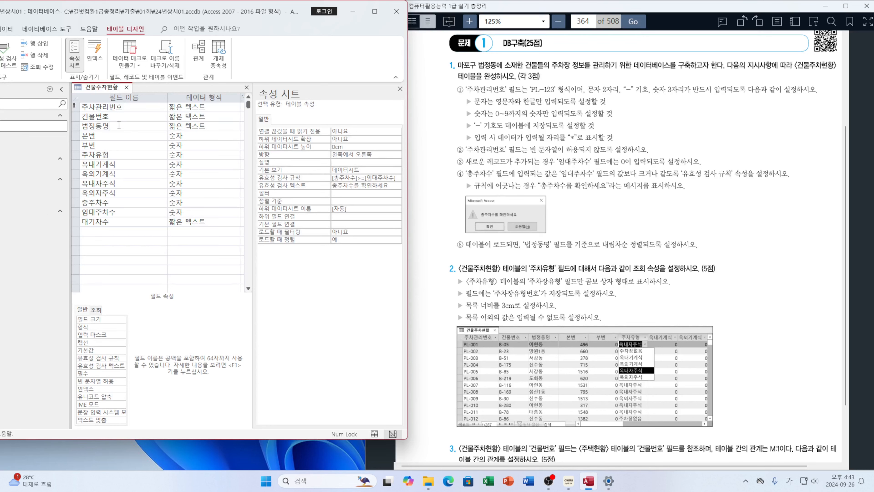
left_click(341, 201)
type("ㅂ")
type("정동")
type("명 desc")
Step: Close the property sheet, save the 건물주차현황 table with existing data tested against the new rules, and close the table
left_click_drag(259, 8, 338, 51)
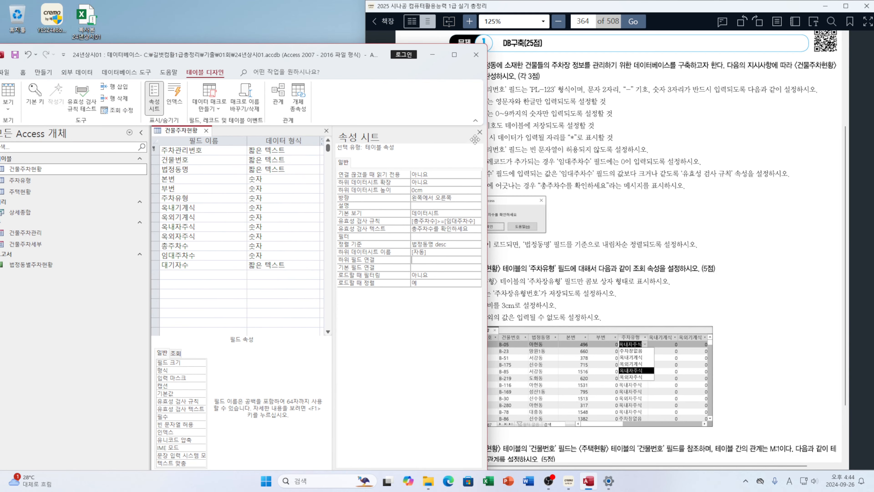
left_click(480, 132)
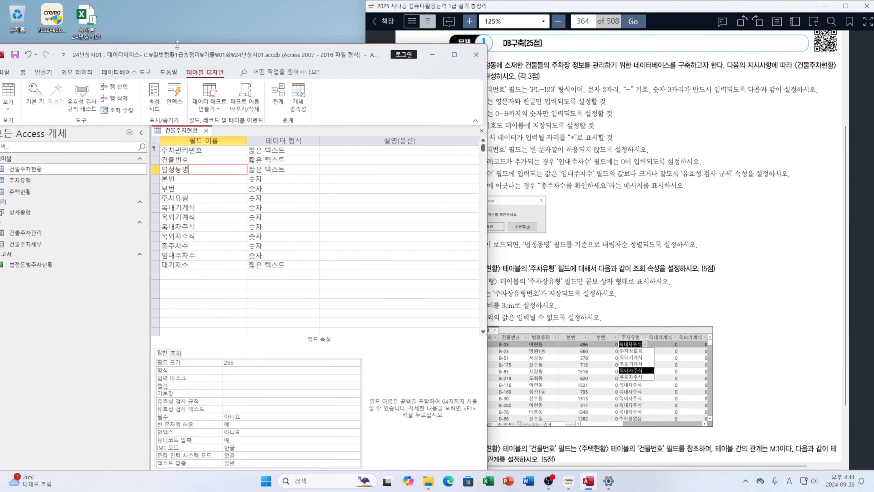
left_click_drag(222, 50, 257, 50)
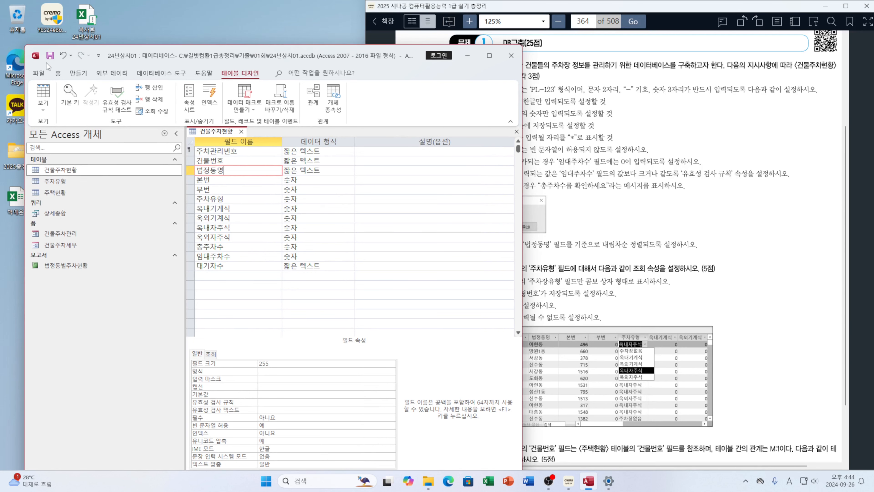
left_click(50, 59)
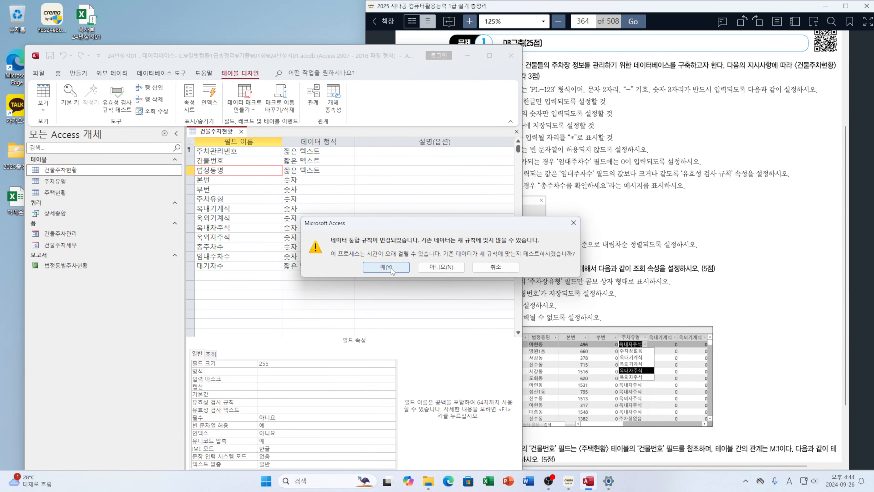
left_click(399, 271)
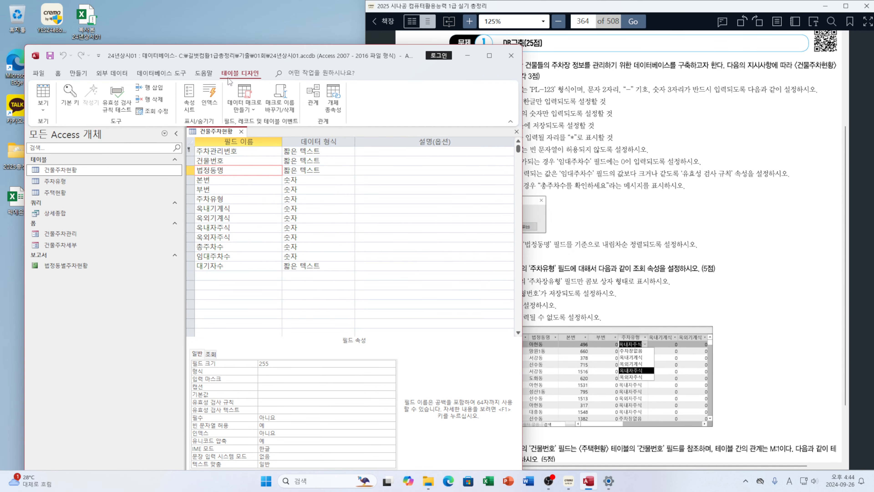
left_click(242, 131)
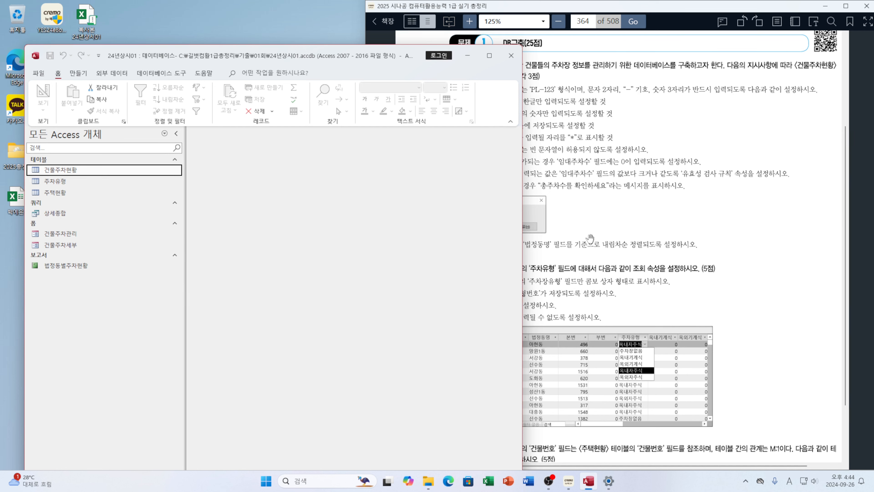
Step: Open the 건물주차현황 table in Design view and reposition its window beside the exam text
left_click(576, 275)
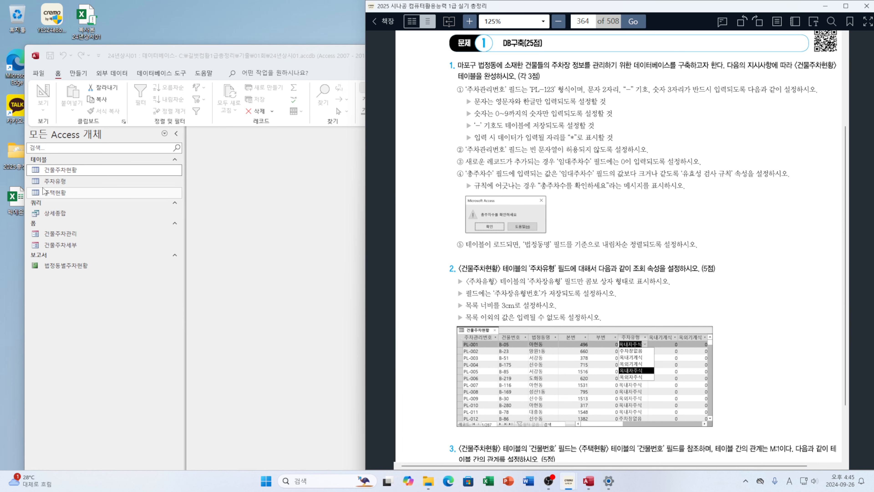
right_click(66, 170)
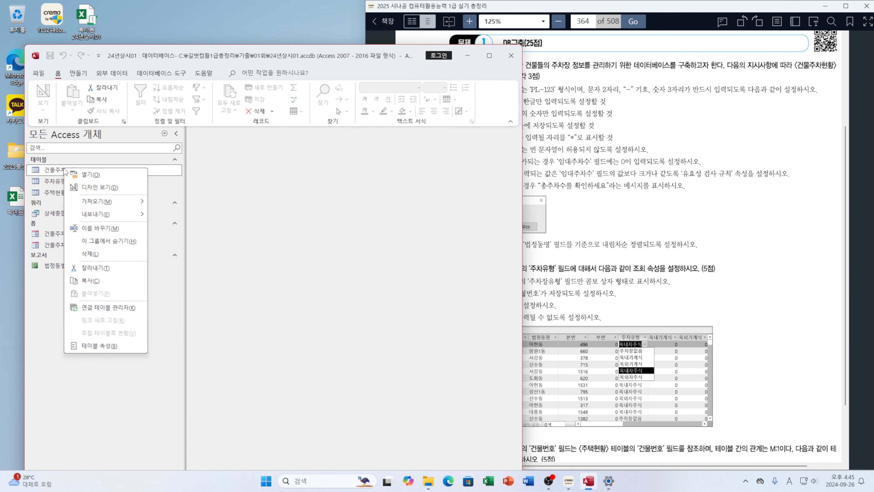
left_click(88, 190)
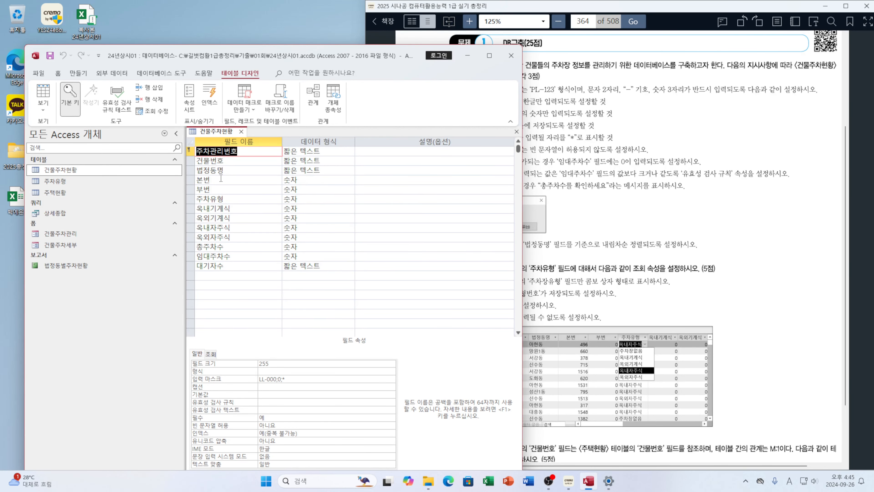
left_click_drag(240, 52, 189, 48)
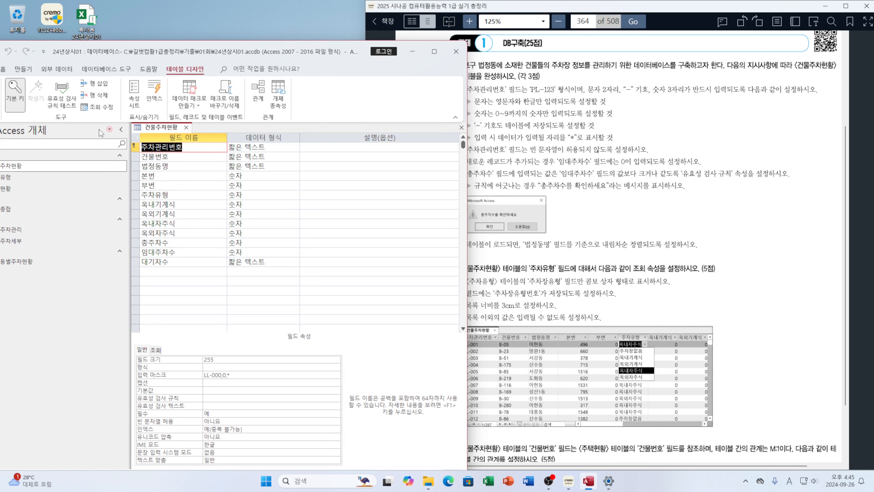
Step: Set the 주차유형 field's lookup display control (컨트롤 표시) to 콤보 상자
left_click(167, 192)
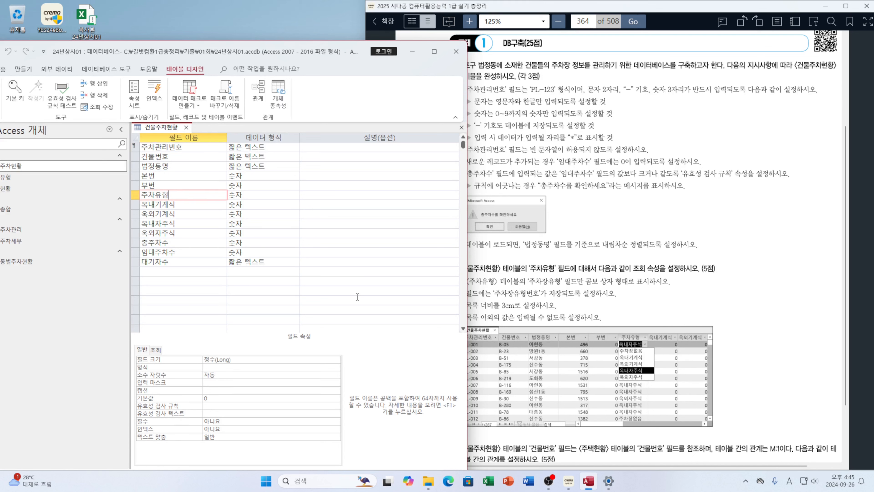
left_click(158, 351)
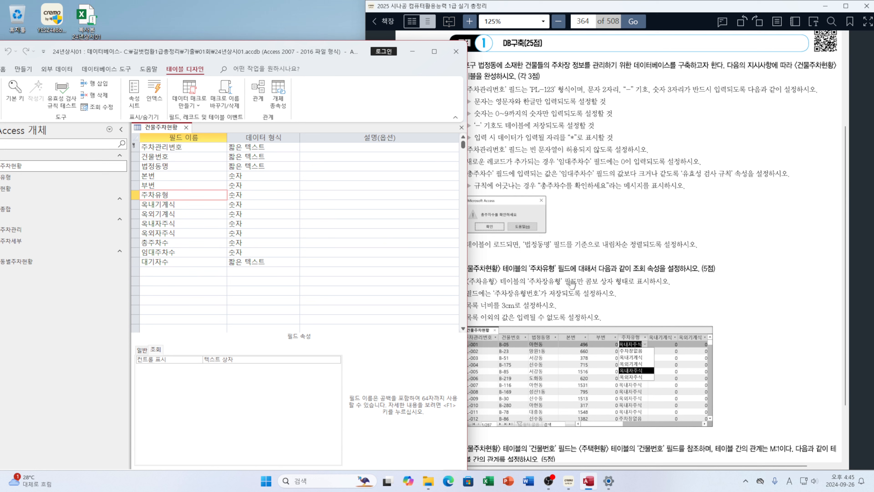
left_click(259, 359)
left_click(336, 361)
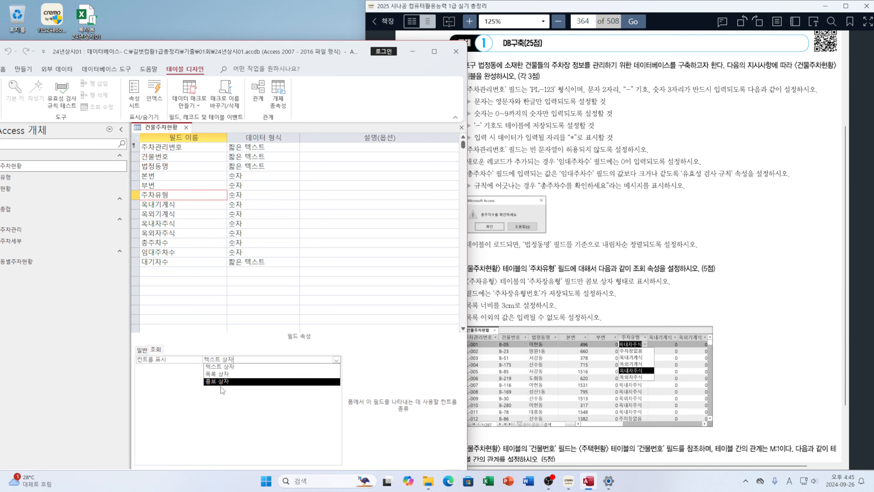
left_click(222, 381)
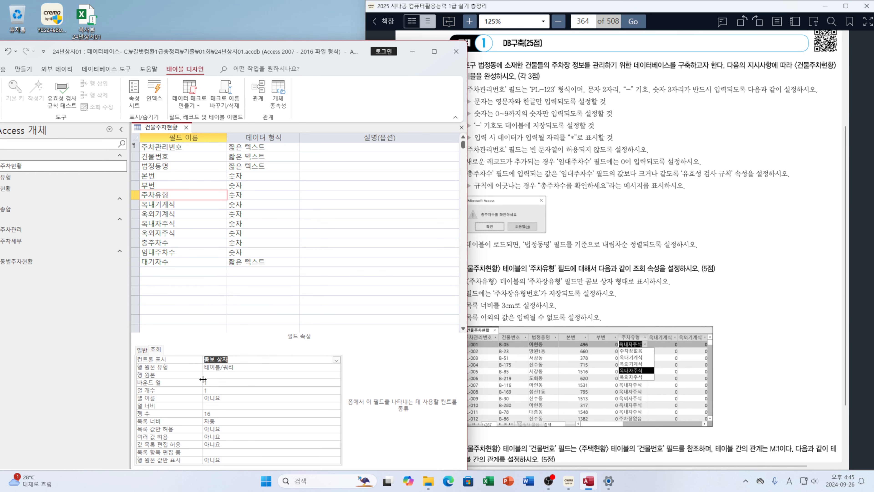
Step: Arrange the database and exam windows side by side, minimise the recording window, and stretch the exam document to full height
left_click(214, 376)
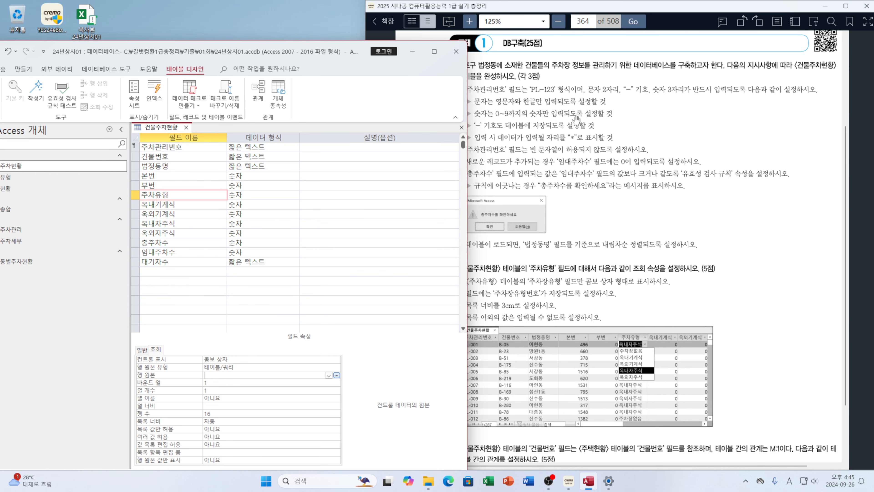
mouse_move(342, 45)
left_mouse_down()
mouse_move(324, 5)
mouse_move(334, 32)
left_mouse_up()
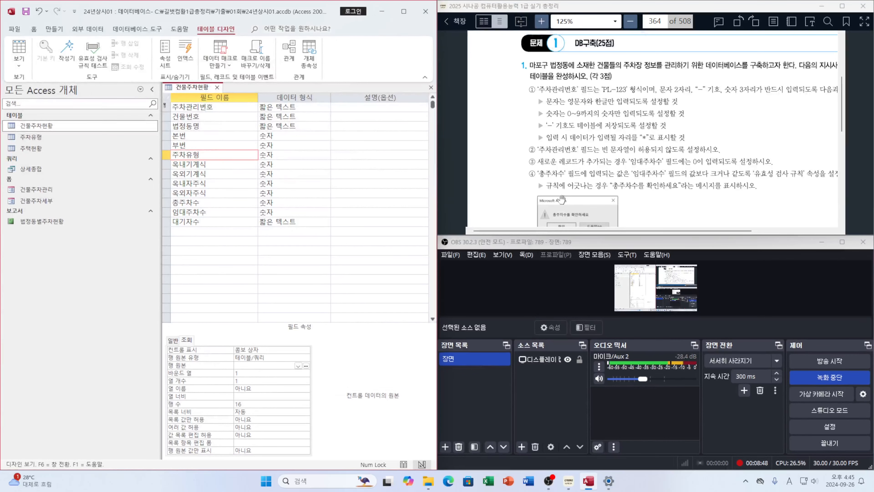
left_click(822, 242)
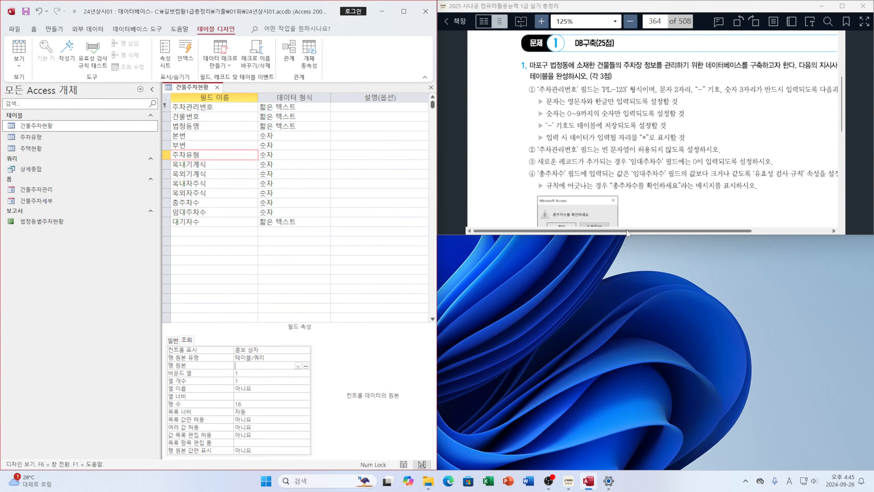
left_click_drag(789, 234, 758, 469)
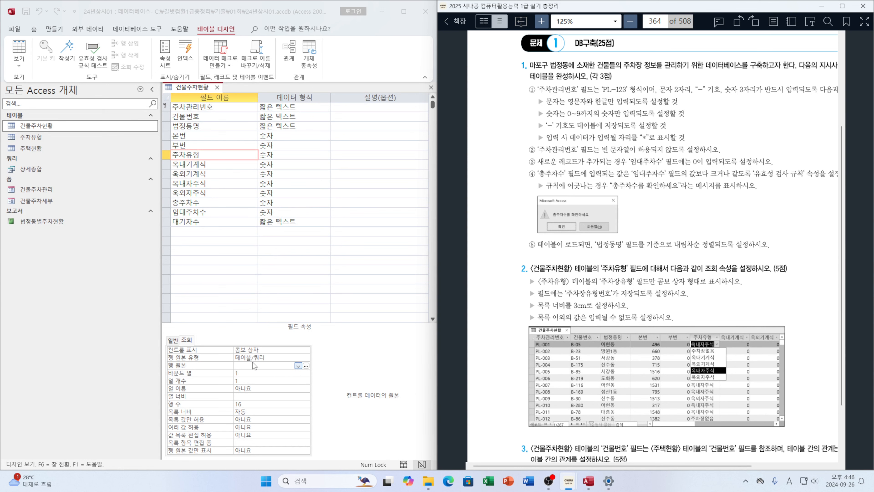
Step: Build the lookup's row source query from the 주차유형 table with 주차장유형번호 and 주차장유형, and save it to the property
left_click(306, 366)
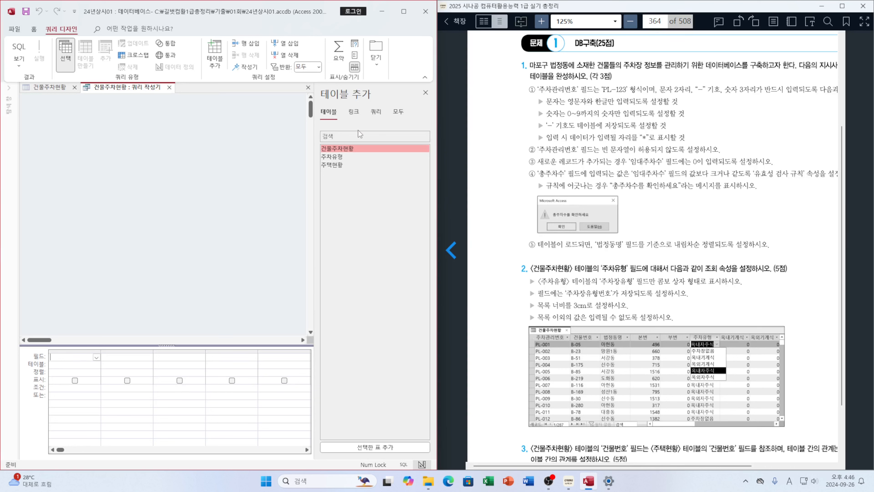
double_click(332, 156)
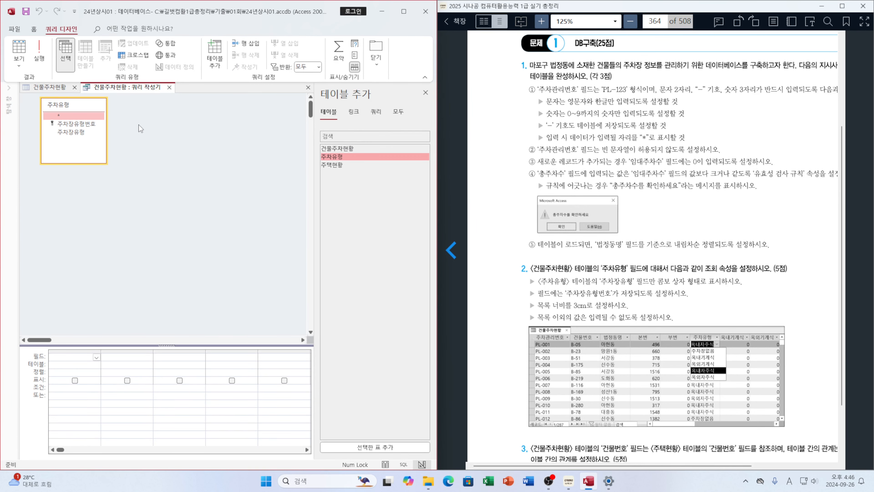
double_click(71, 123)
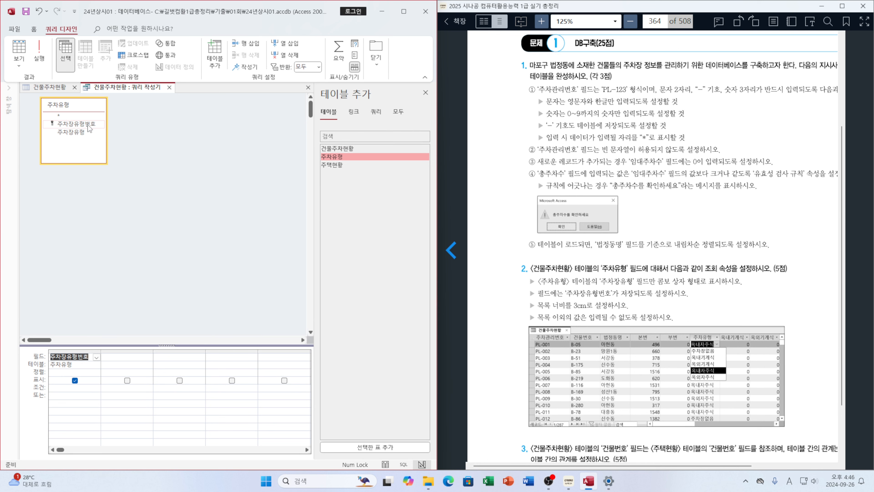
left_click(75, 135)
double_click(75, 135)
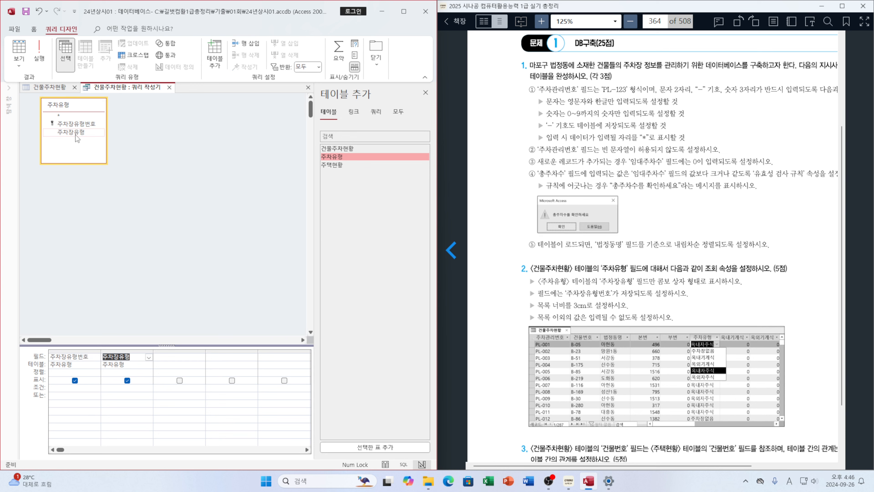
left_click(308, 88)
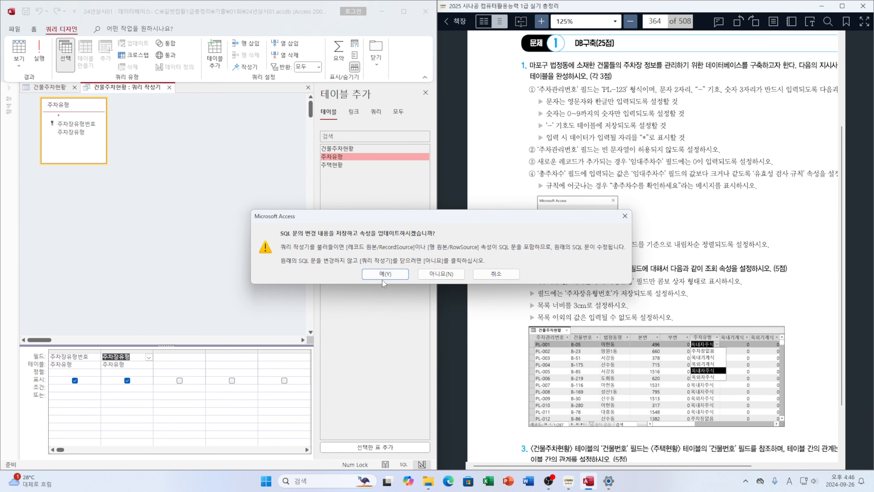
left_click(384, 274)
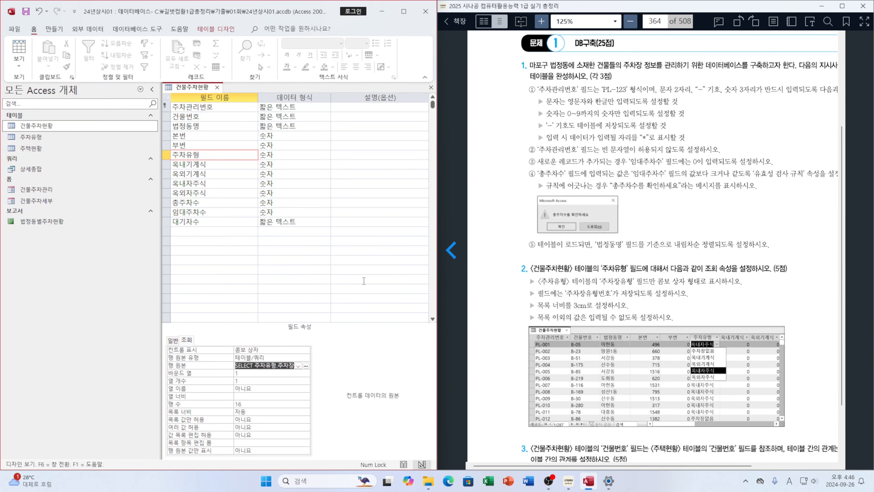
Step: Set the 주차유형 lookup's column count (열 개수) to 2, keeping 바운드 열 at 1 and 열 이름 at 아니요
left_click(255, 373)
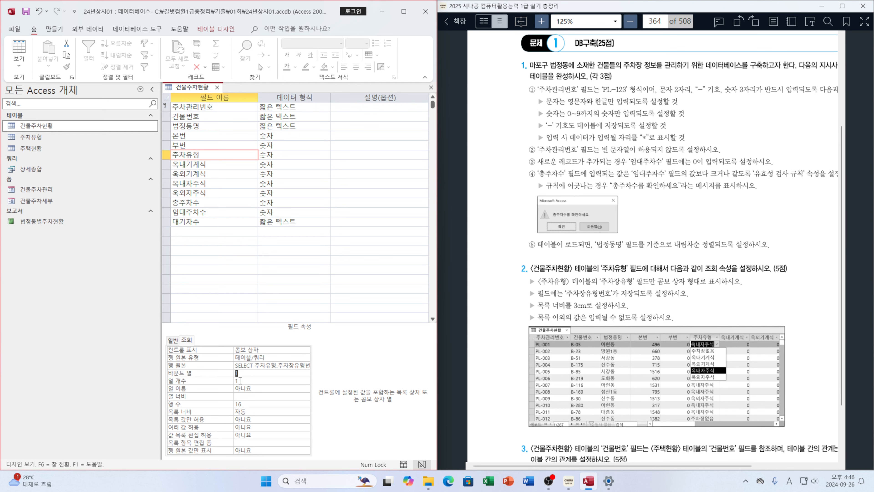
left_click(220, 380)
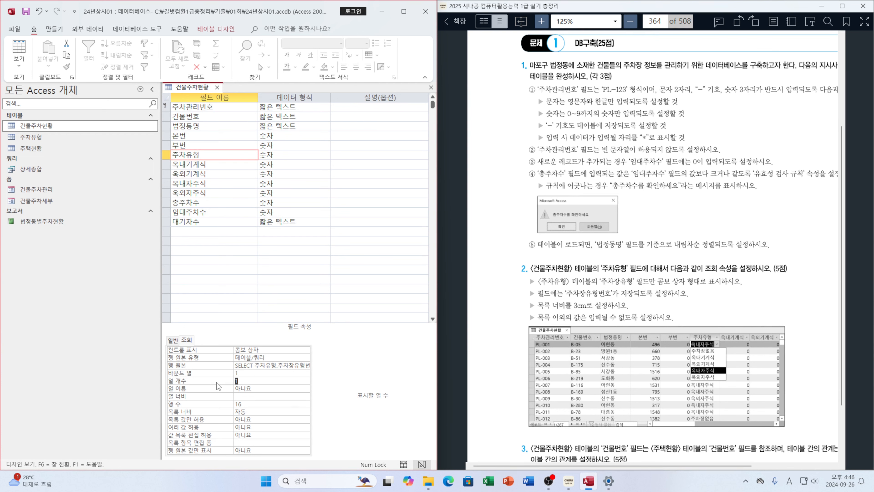
type("2")
key("Return")
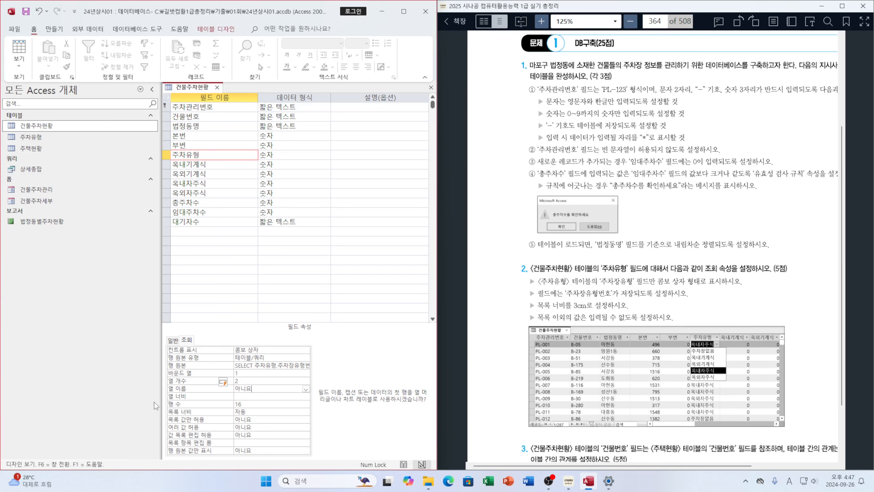
left_click(306, 389)
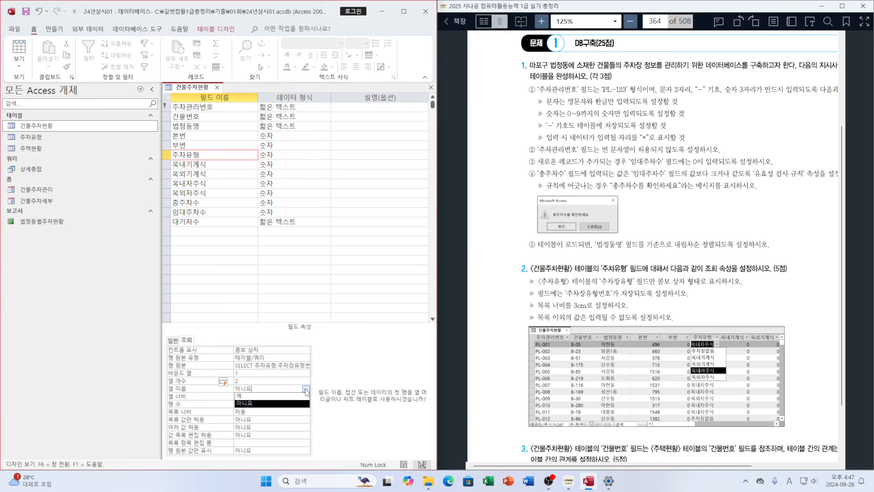
left_click(307, 390)
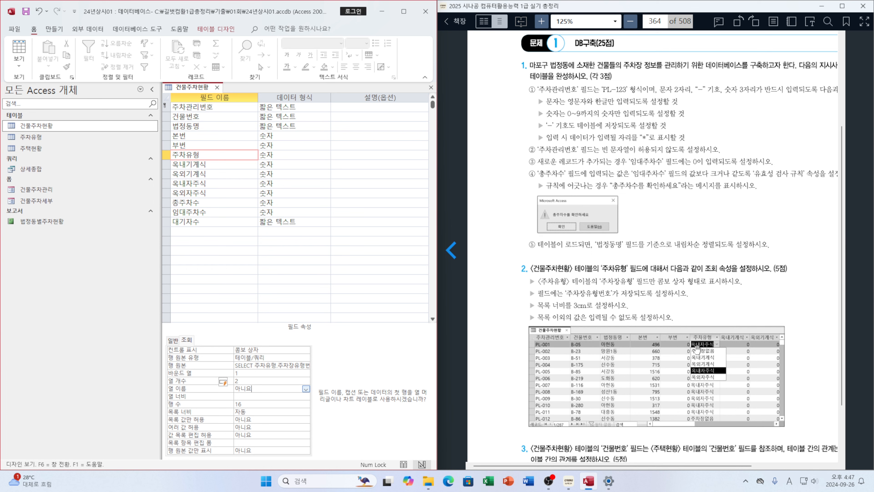
Step: Set the lookup's 열 너비 to 0cm;3cm, 목록 값만 허용 to 예 and 목록 너비 to 3cm
left_click(240, 396)
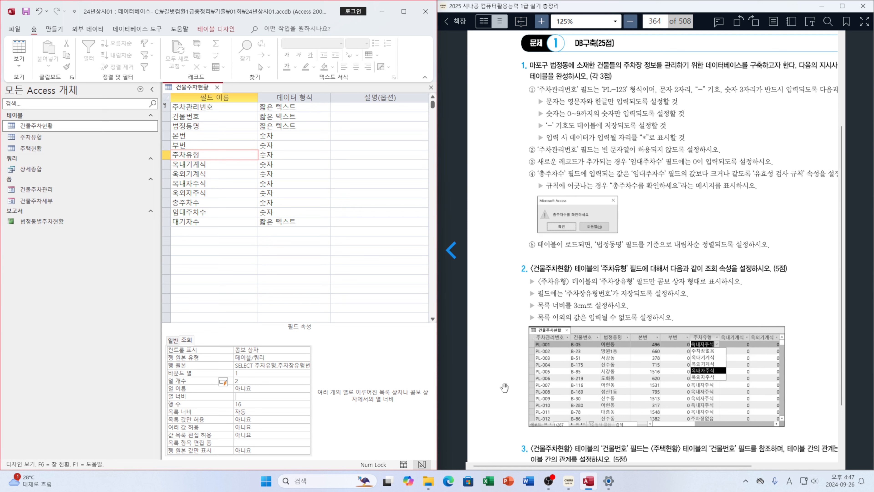
type("0;3")
left_click(245, 404)
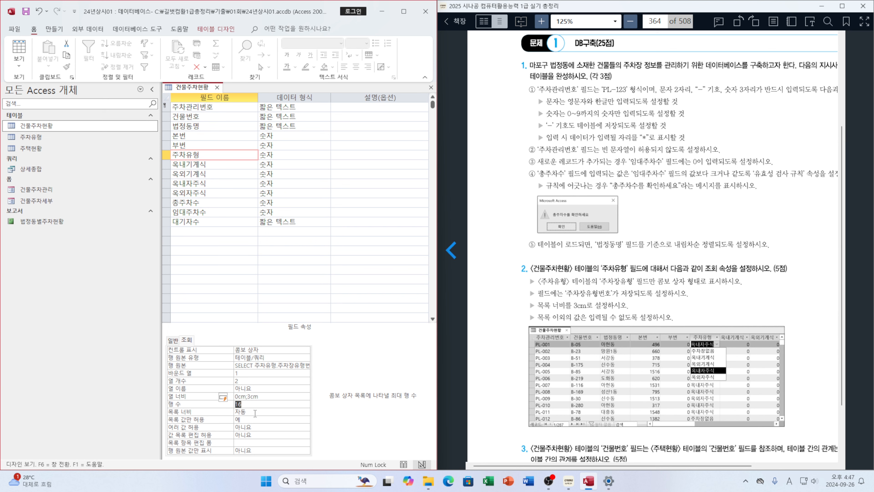
left_click_drag(246, 411, 240, 411)
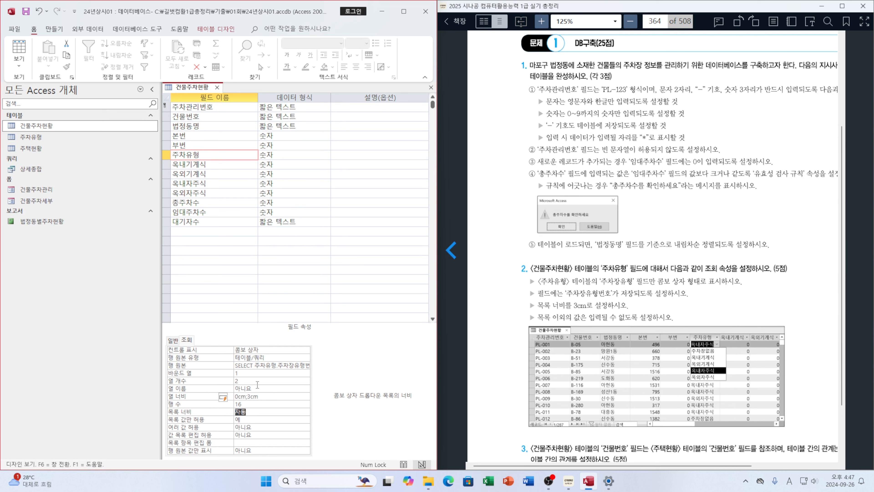
type("3")
left_click(257, 427)
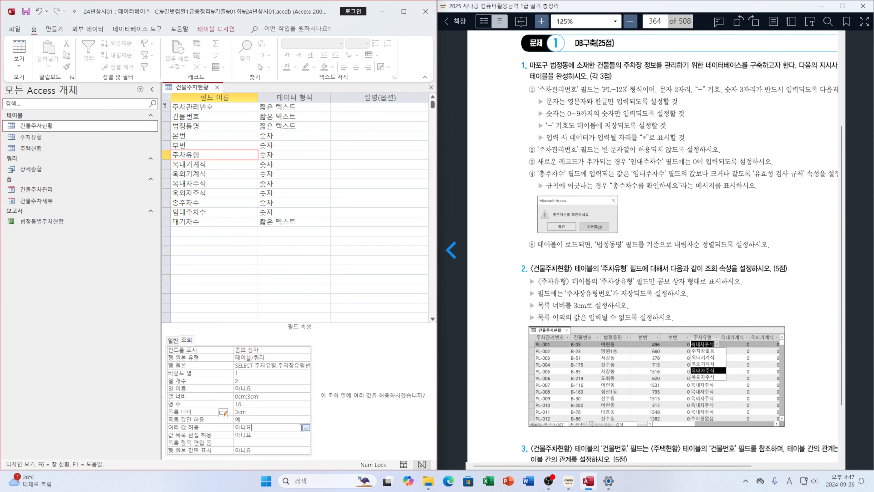
left_click(305, 428)
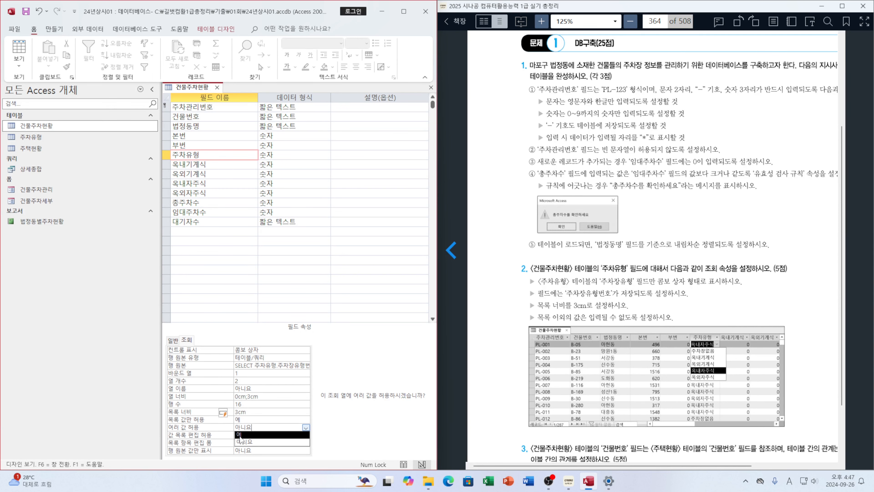
left_click(241, 434)
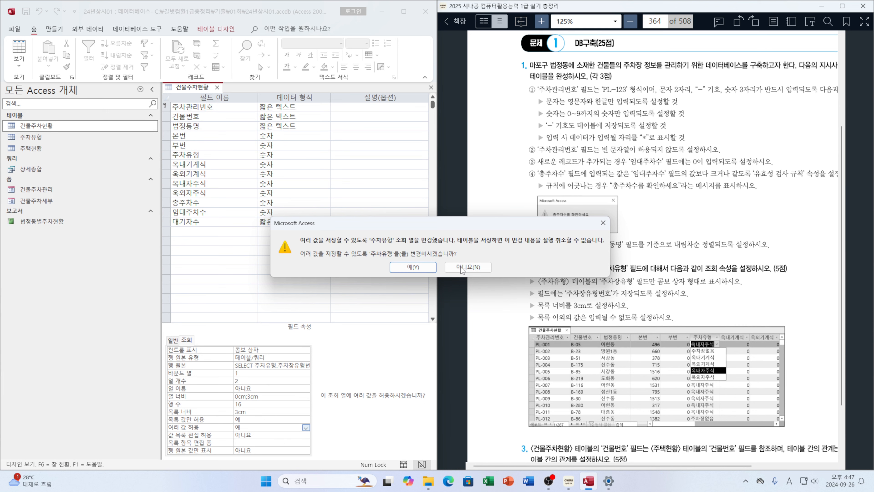
left_click(403, 271)
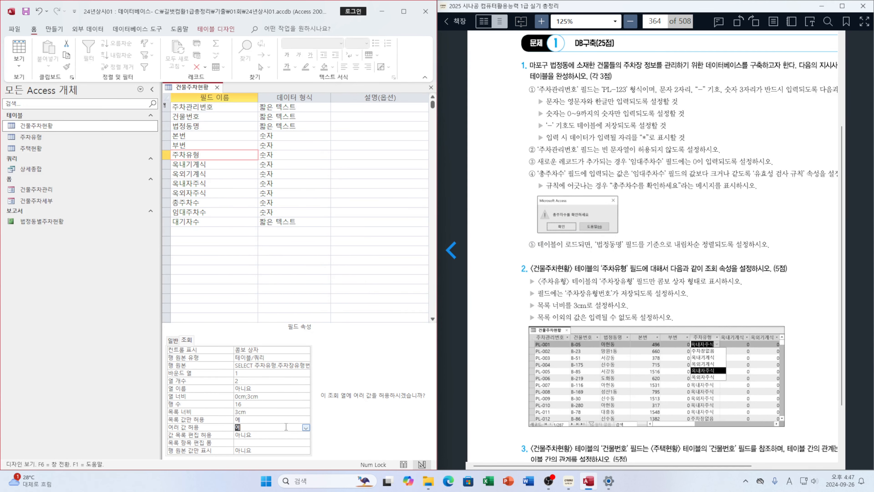
left_click(306, 426)
left_click(251, 443)
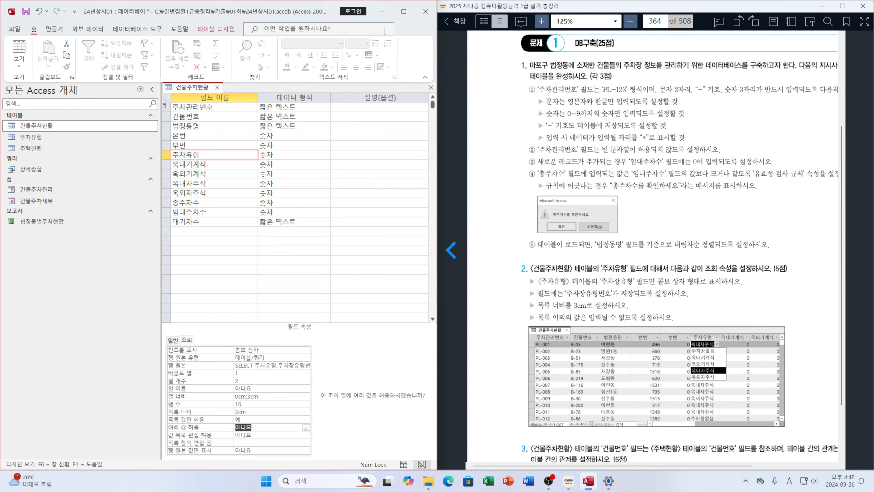
Step: Close the 건물주차현황 table design and save its changes
left_click(432, 89)
left_click(386, 266)
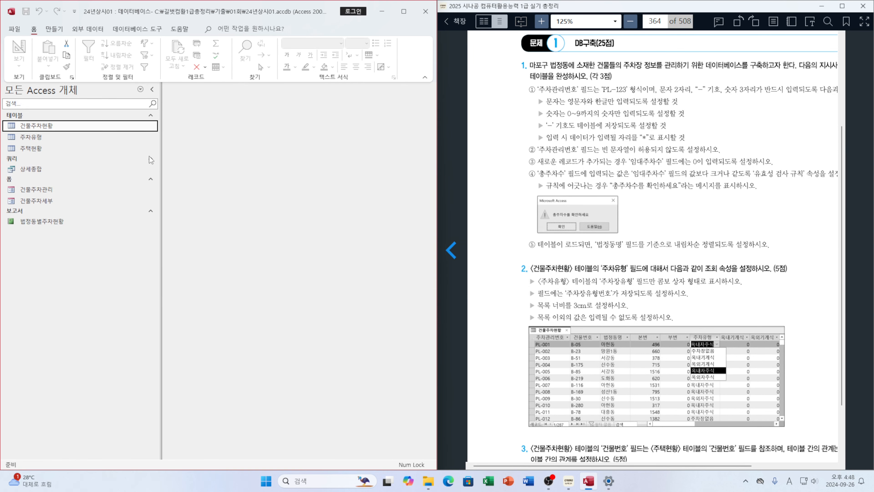
Step: Open the 건물주차현황 table in Datasheet view and check the 주차유형 drop-down list on the first record
double_click(45, 127)
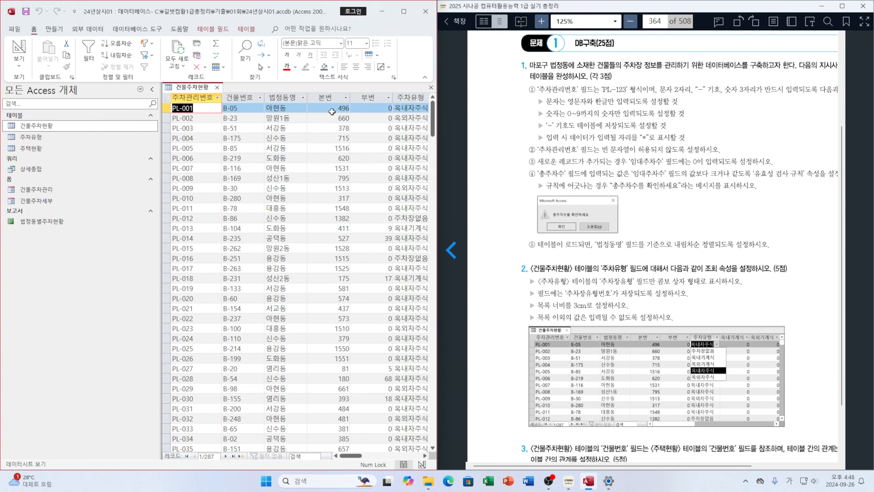
left_click(416, 110)
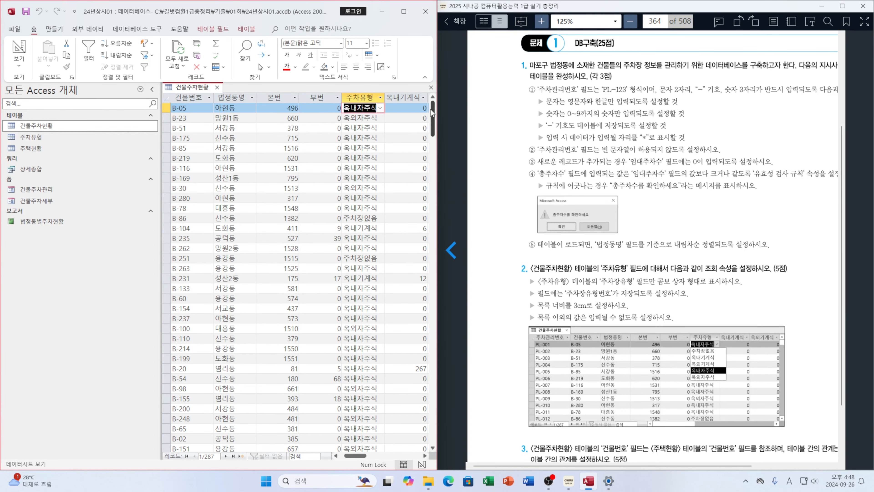
left_click(381, 108)
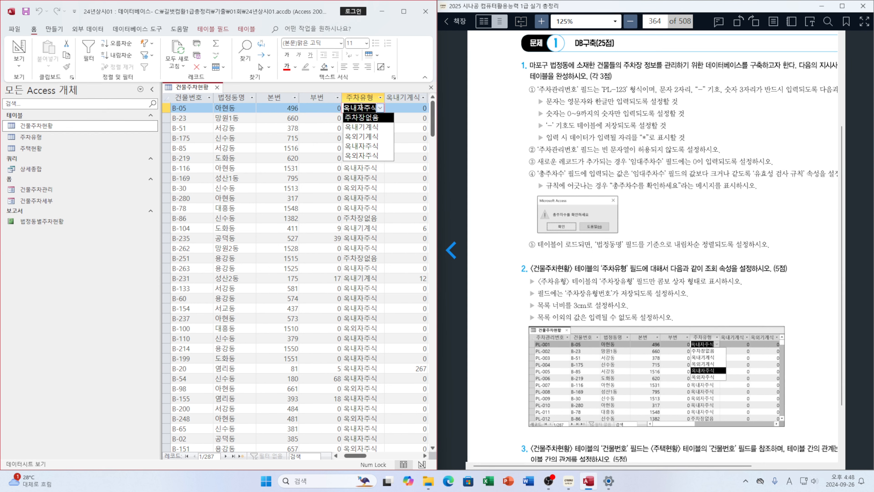
Step: Close the 건물주차현황 datasheet and read the requirements of task 3 on table relationships in the exam e-book
left_click(220, 91)
left_click(219, 88)
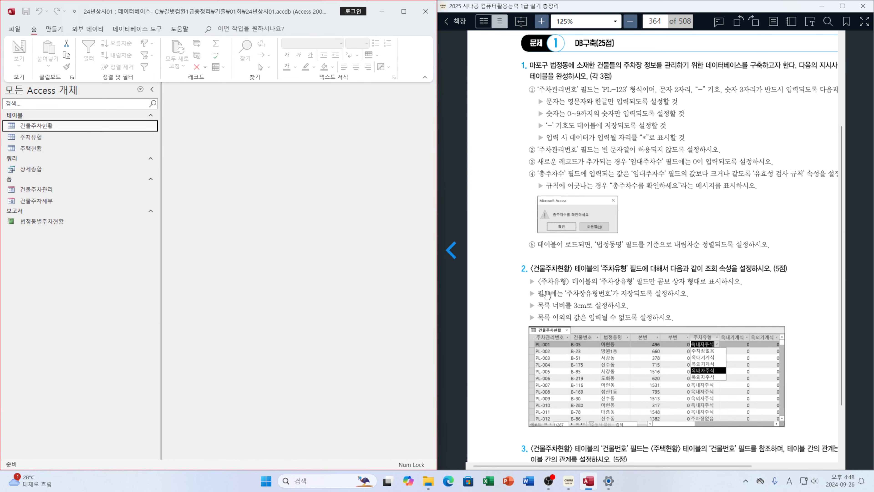
left_click(807, 300)
scroll(807, 301, "down", 5)
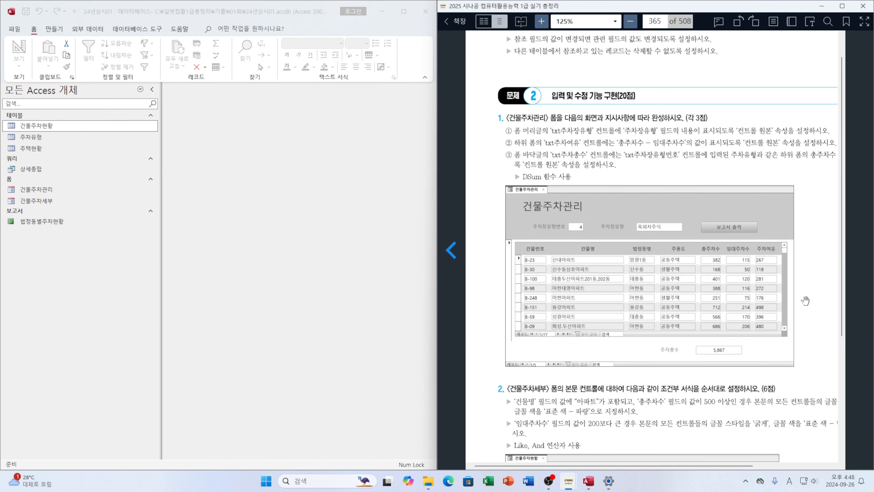
scroll(805, 300, "up", 4)
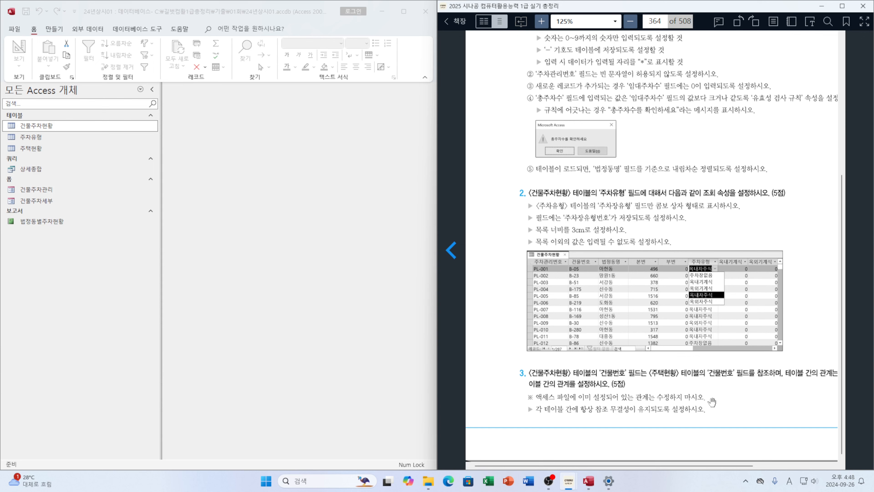
scroll(714, 403, "down", 3)
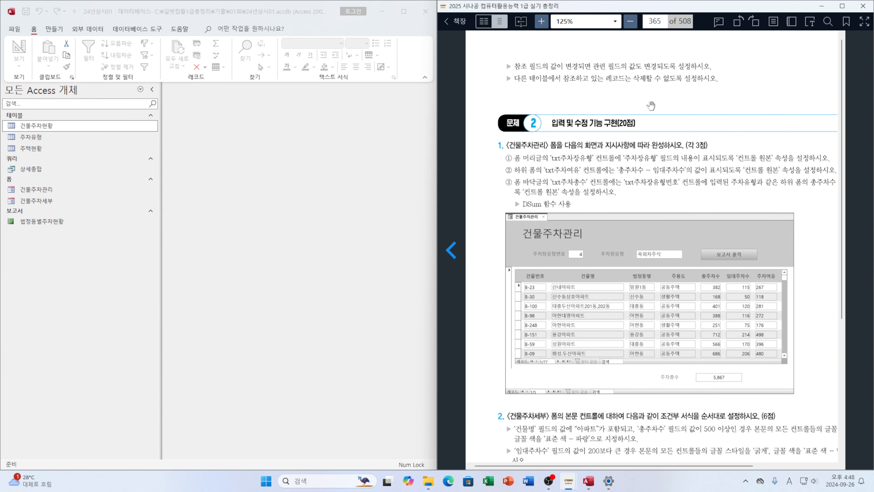
scroll(652, 107, "up", 3)
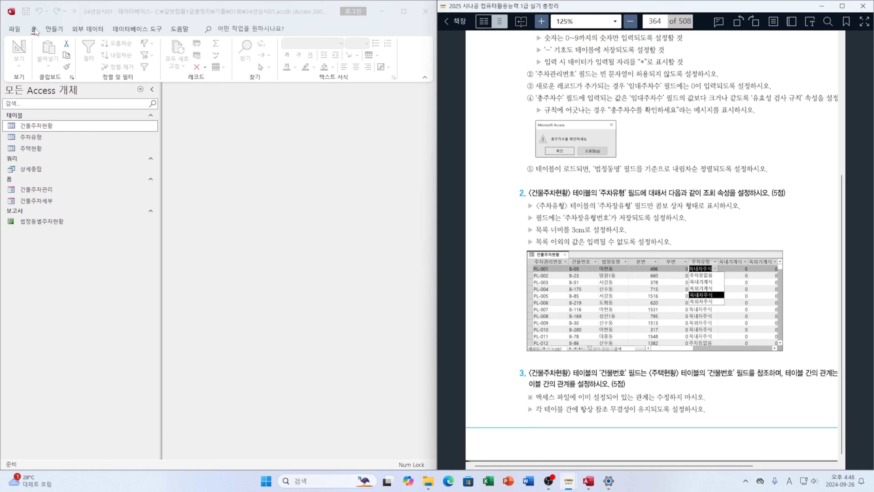
Step: Open the relationships layout in the maximized Access window and add the 주택현황 table, spacing it apart from 건물주차현황
left_click(131, 32)
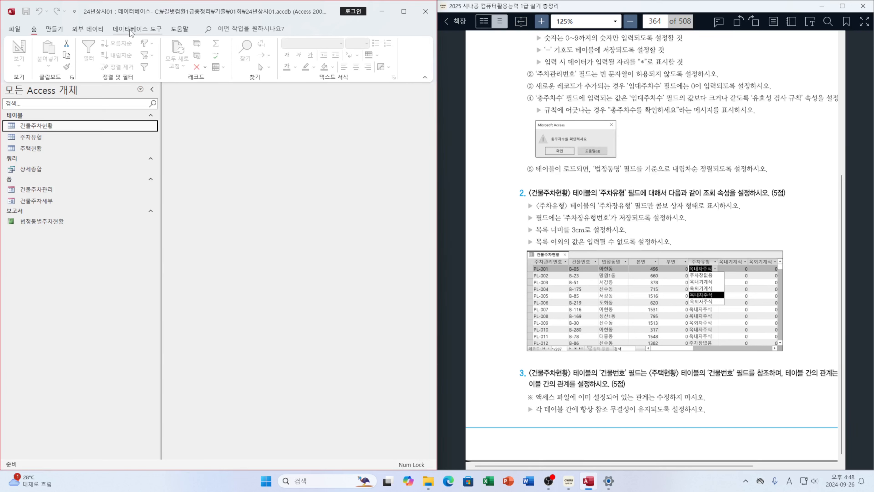
left_click(131, 33)
left_click(109, 55)
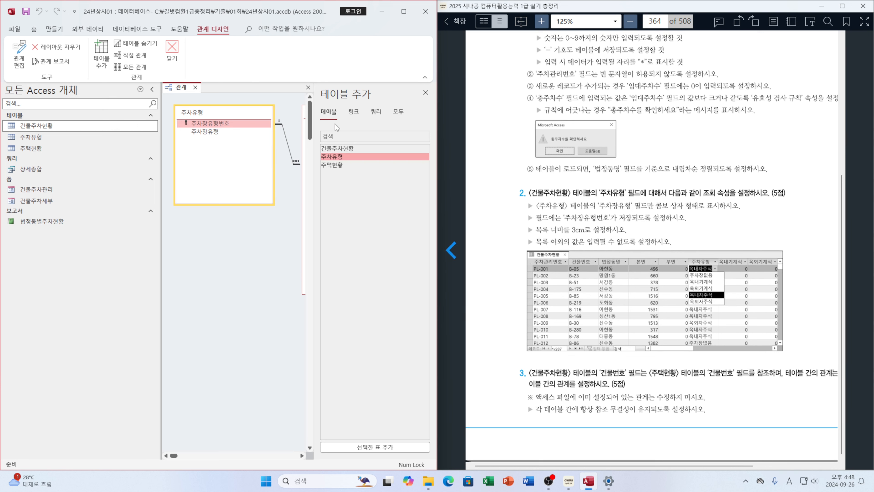
left_click(405, 14)
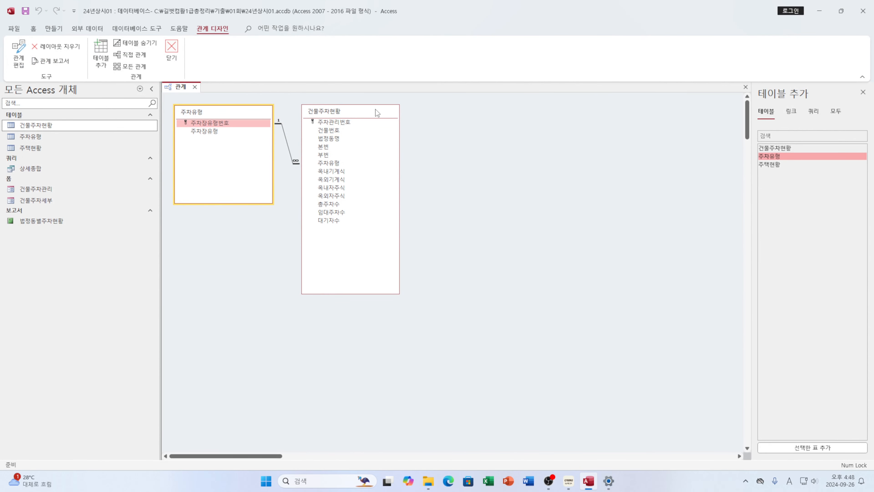
left_click_drag(375, 110, 426, 112)
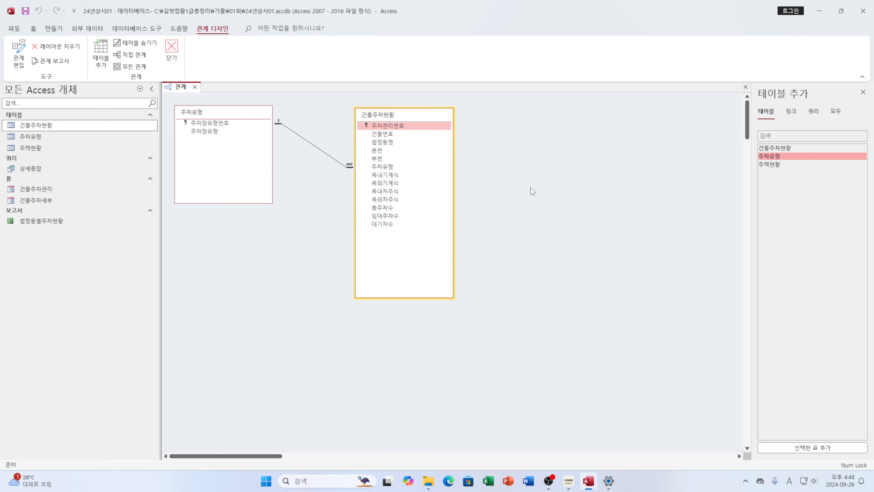
double_click(778, 167)
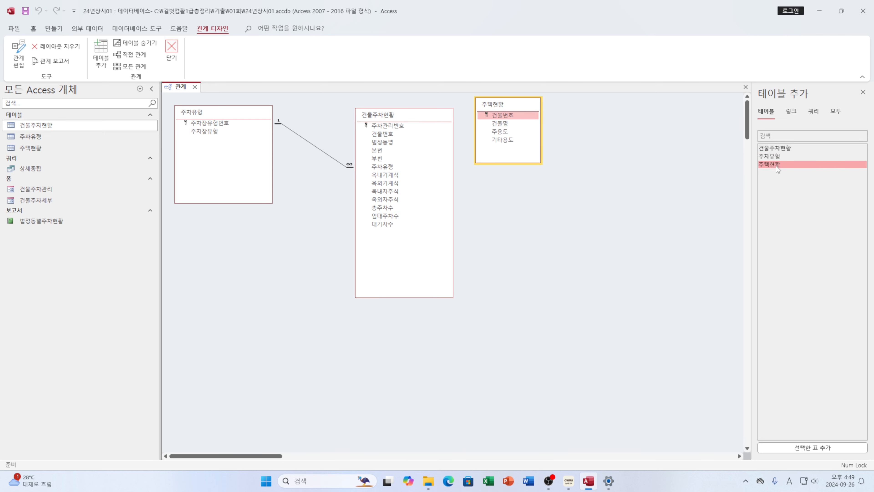
left_click_drag(526, 106, 568, 114)
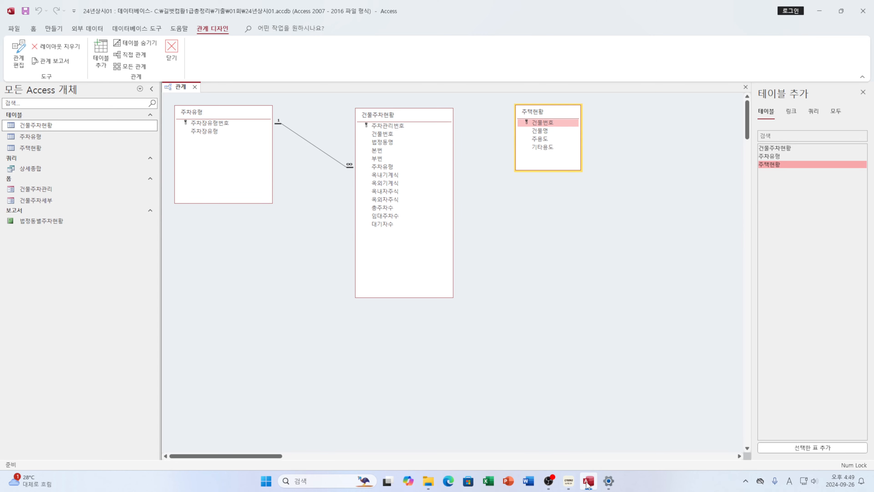
Step: Relate 건물번호 of 주택현황 to 건물번호 of 건물주차현황, with 항상 참조 무결성 유지 and 관련 필드 모두 업데이트 enabled
mouse_move(569, 482)
left_click(669, 430)
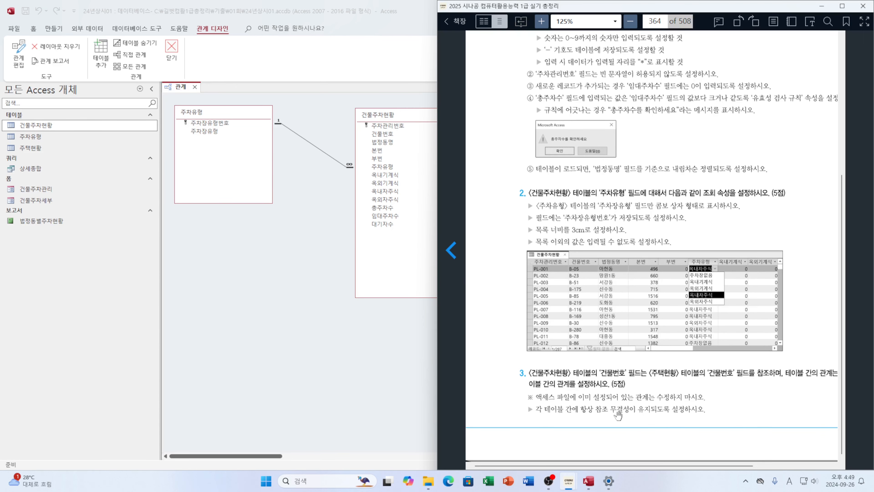
scroll(618, 415, "down", 2)
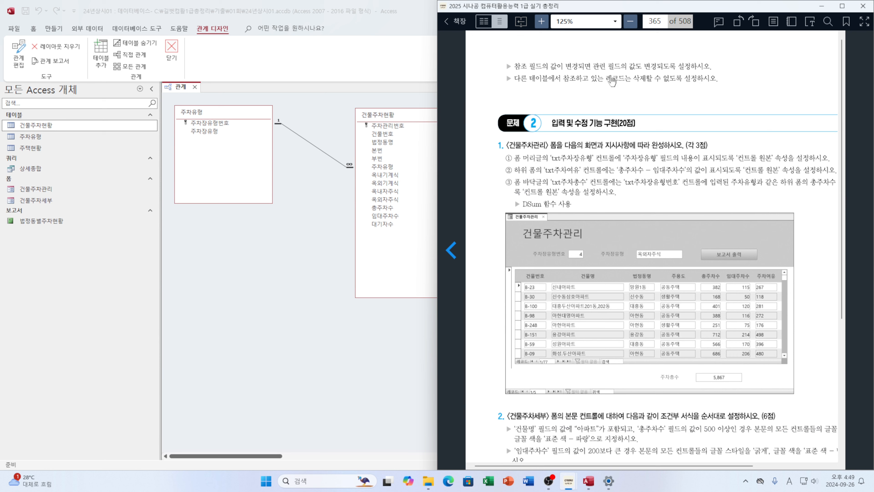
left_click(396, 329)
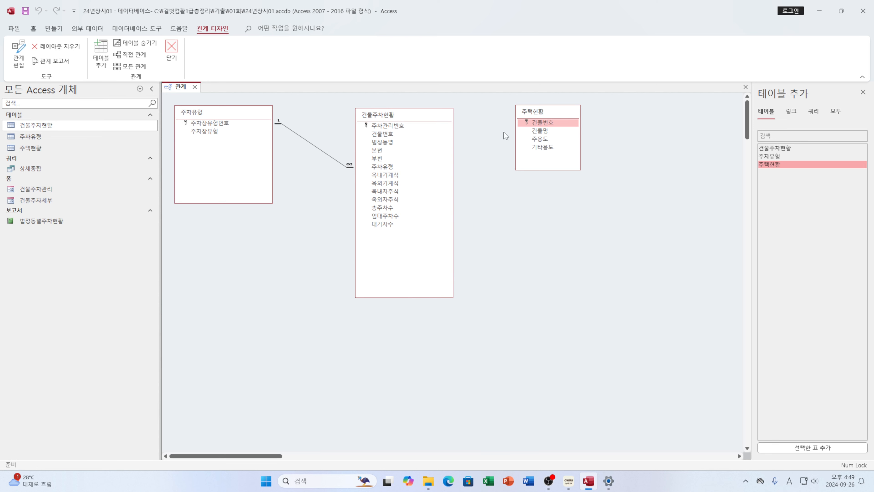
left_click(522, 124)
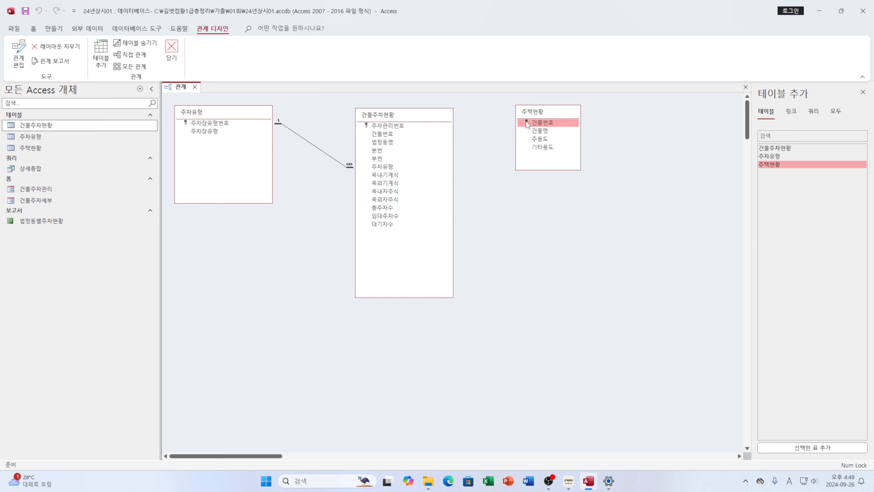
left_click_drag(528, 125, 392, 138)
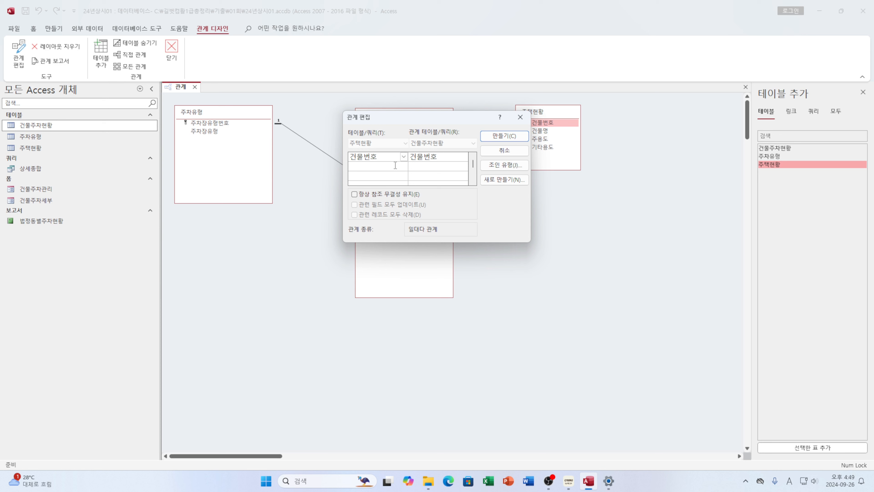
left_click(355, 195)
left_click(354, 205)
left_click(506, 138)
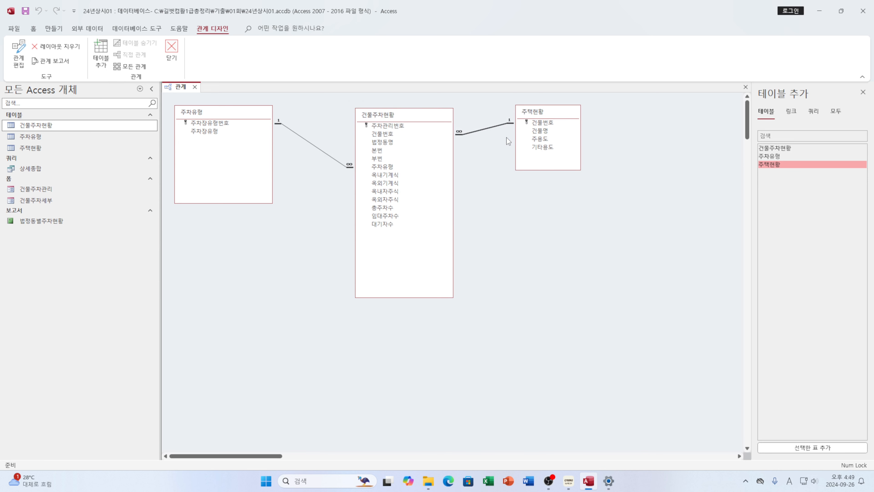
Step: Shift the 주택현황 table box away from 건물주차현황, then save and close the relationships layout
left_click_drag(544, 112, 571, 127)
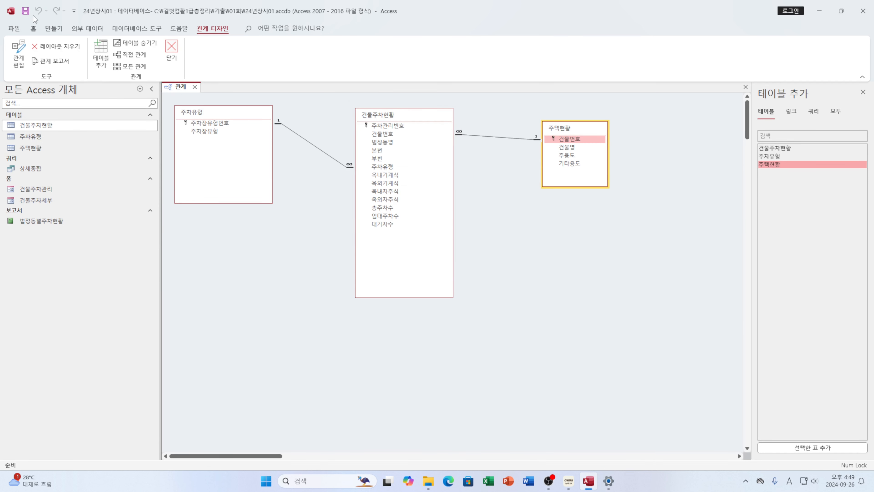
left_click(26, 12)
left_click(196, 87)
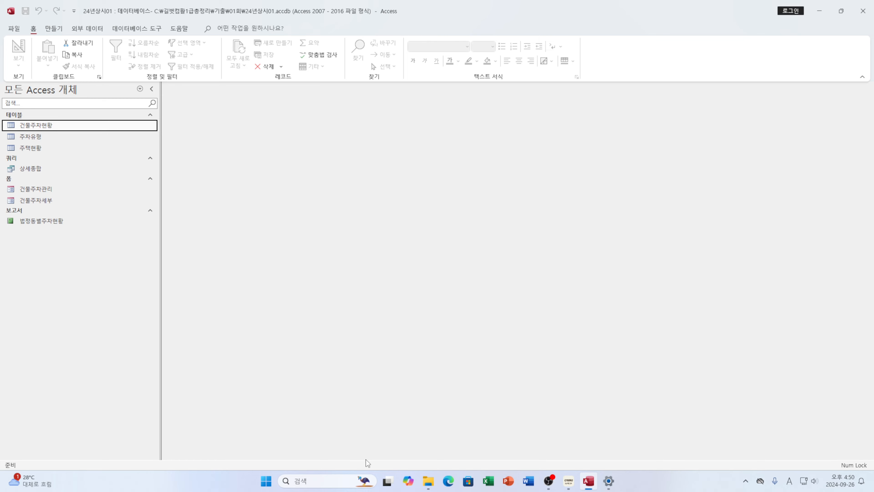
mouse_move(549, 484)
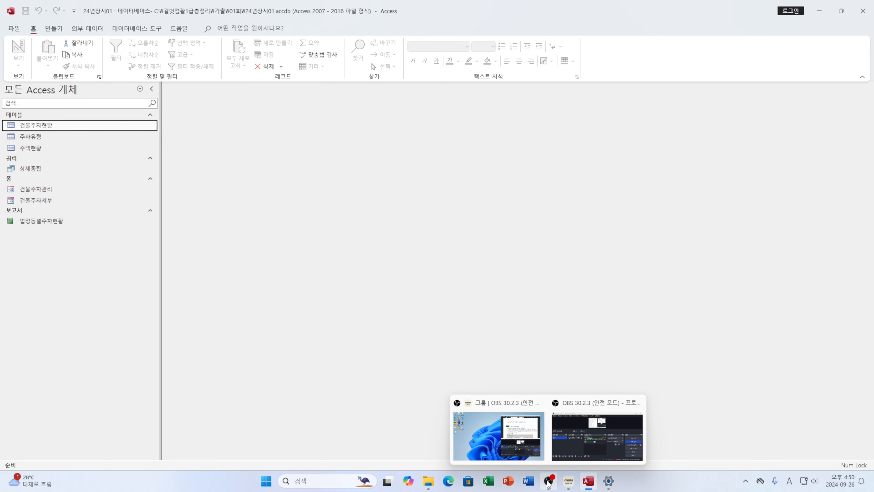
left_click(597, 437)
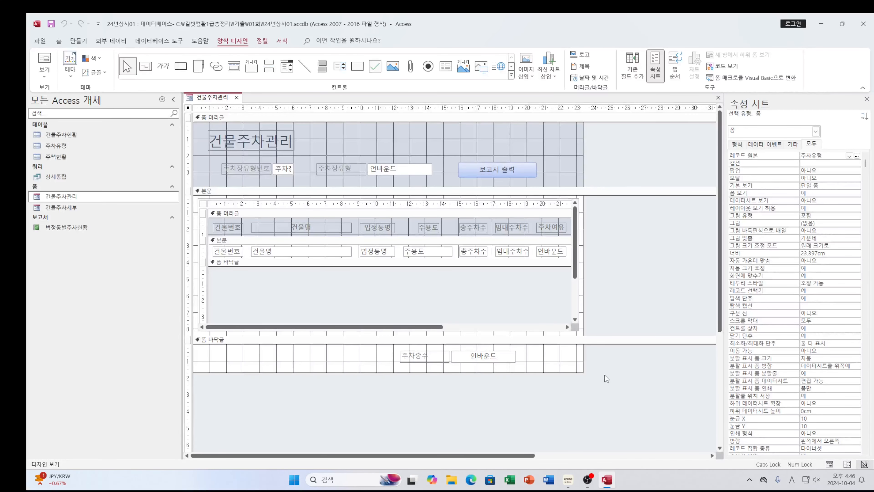
Step: Read the 건물주차관리 form task in the e-book and check the form's 레코드 원본 choices, keeping 주차유형
left_click(568, 480)
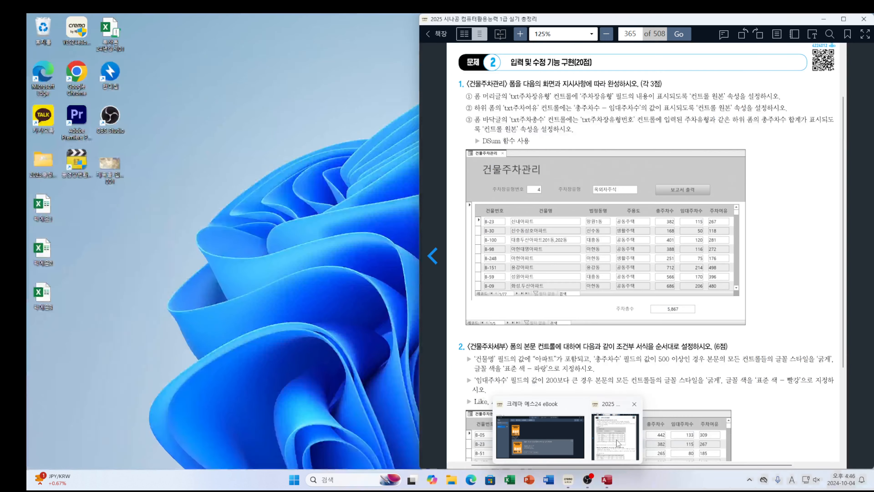
left_click(616, 438)
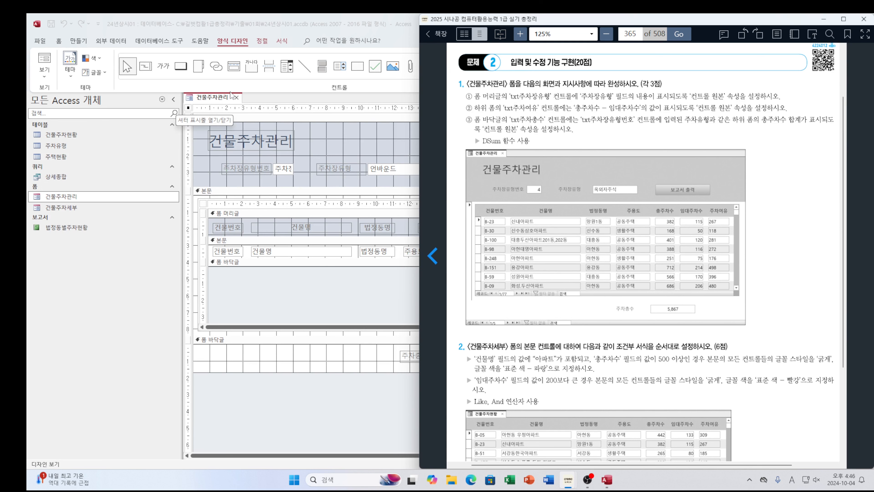
left_click(338, 96)
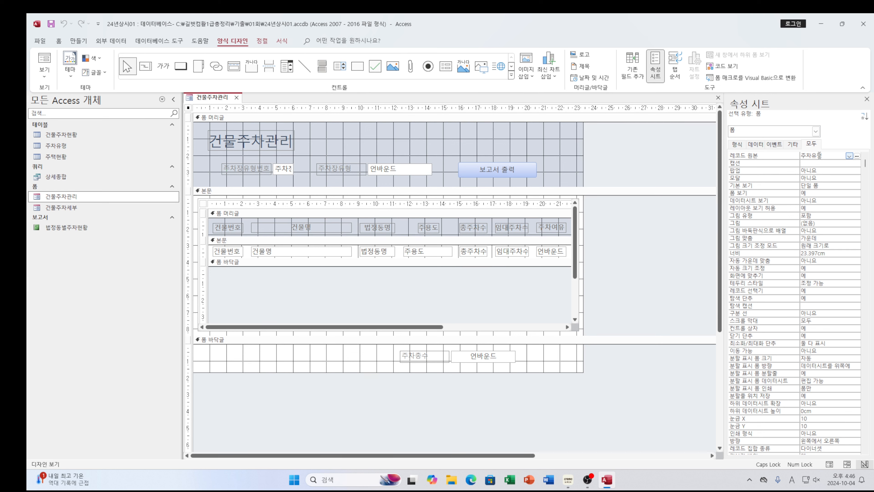
left_click(850, 156)
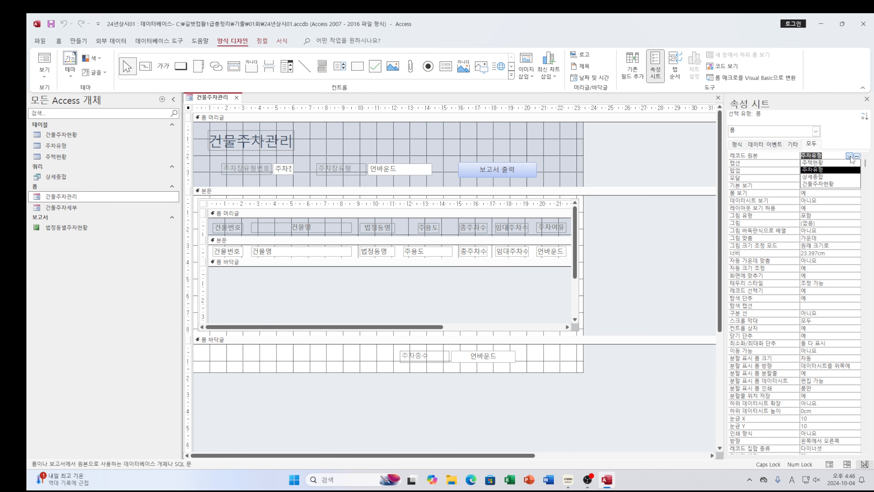
left_click(818, 170)
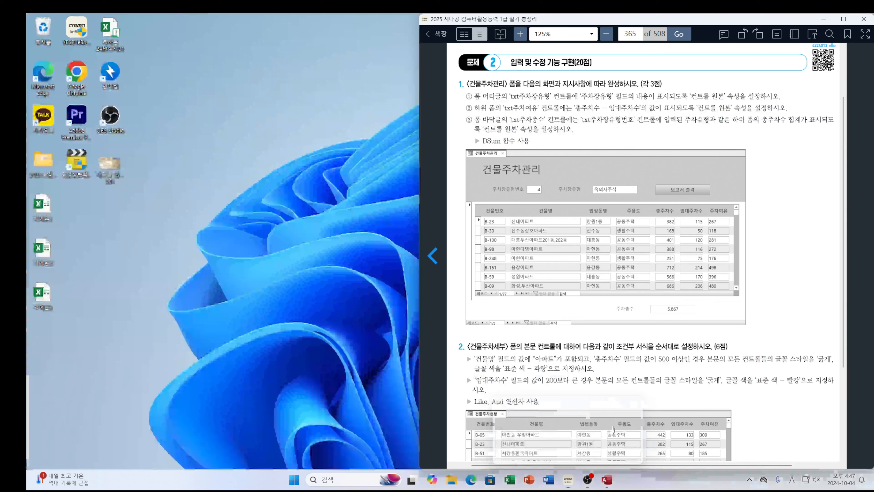
Step: Read the txt주차여유 requirement in the e-book and check the main form's list of controls in the property sheet
left_click(537, 431)
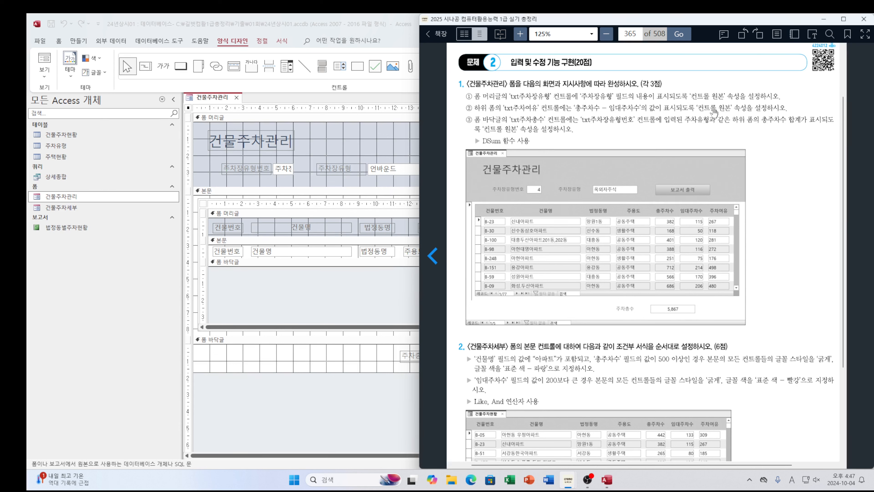
key("alt+Tab")
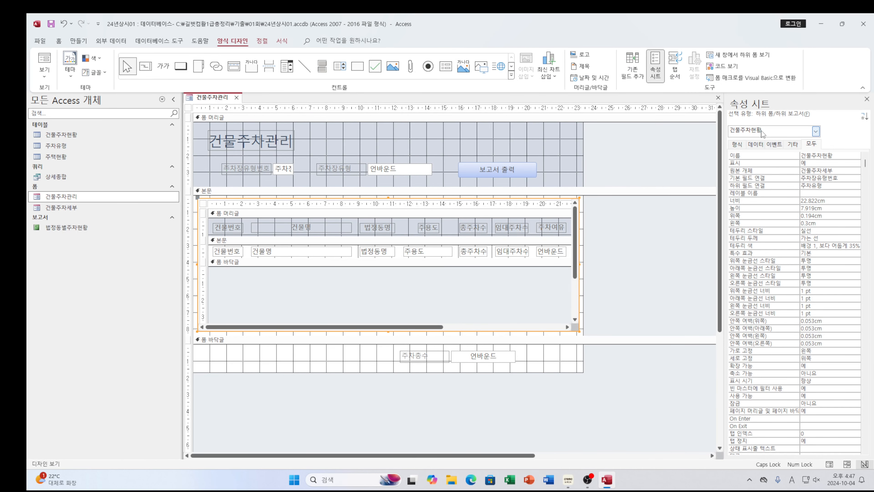
left_click(782, 134)
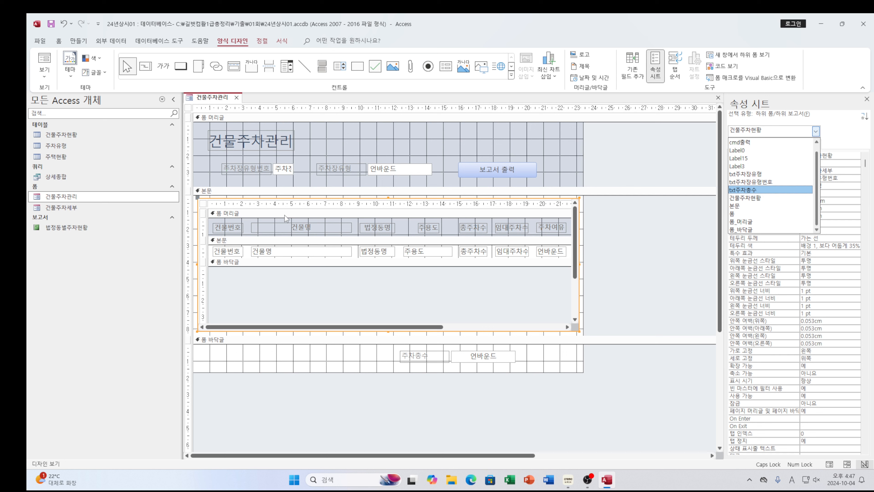
left_click(303, 134)
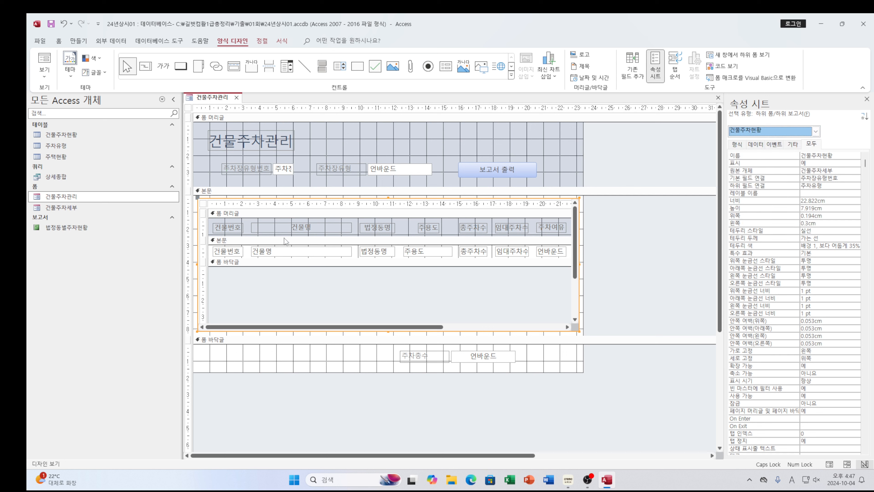
Step: Set the control source of txt주차여유 in the subform's detail section to =[총주차수]-[임대주차수]
left_click(203, 204)
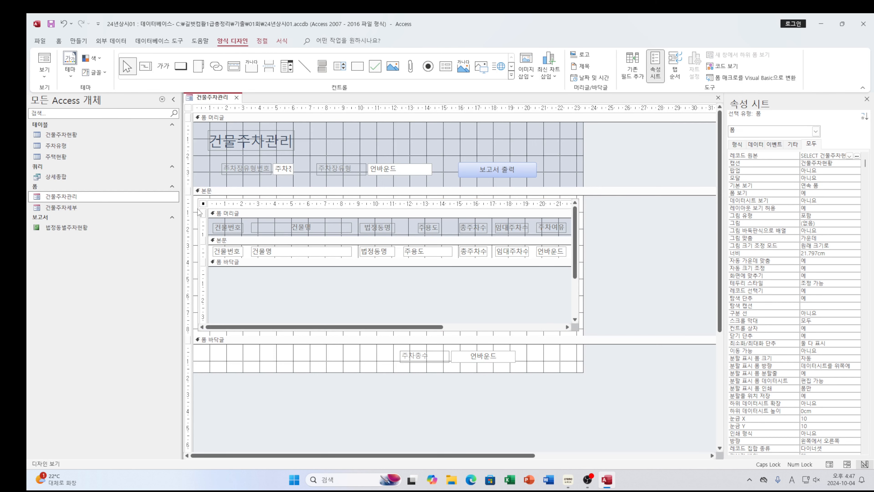
left_click(236, 255)
left_click(289, 251)
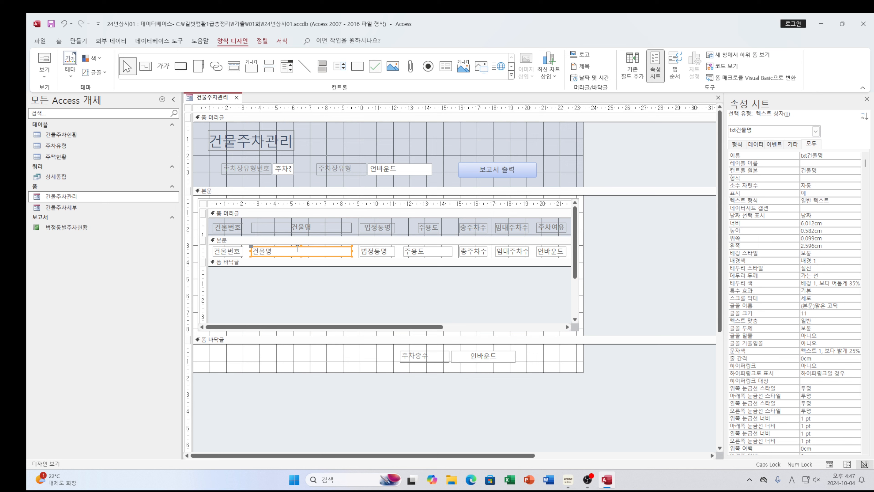
left_click(374, 251)
left_click(203, 204)
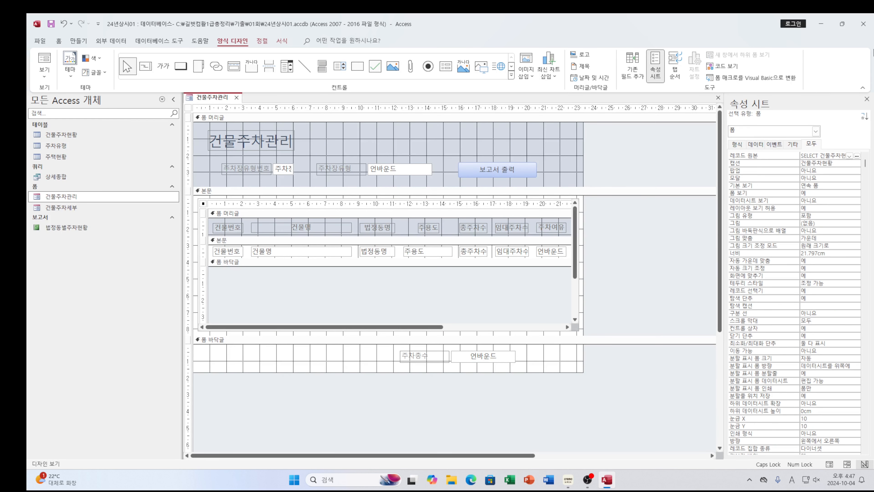
left_click(816, 131)
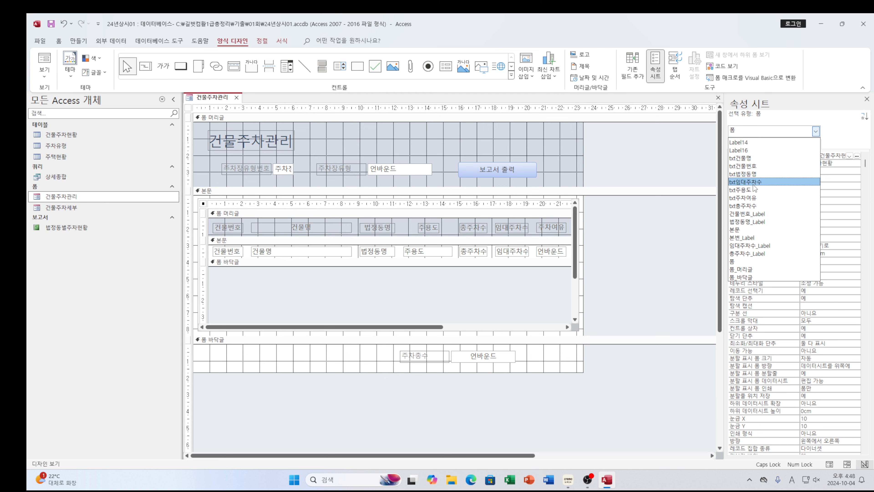
left_click(751, 199)
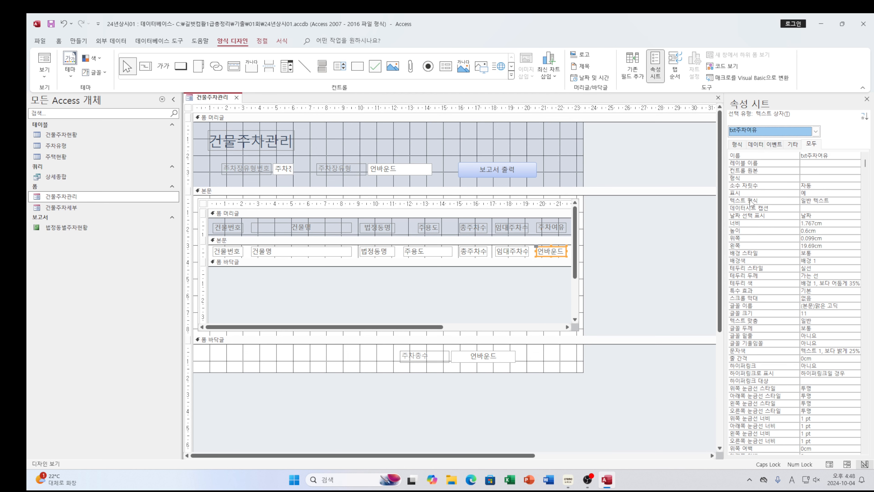
left_click(804, 170)
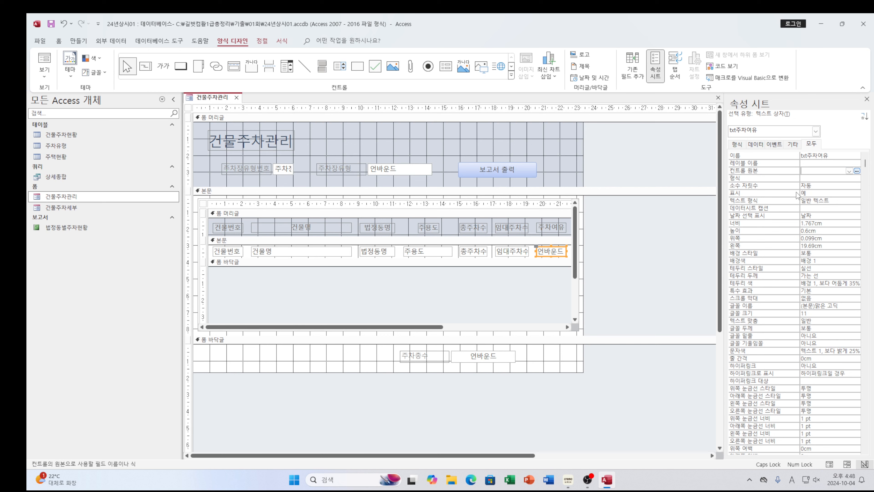
type("=CHD")
type("주차수")
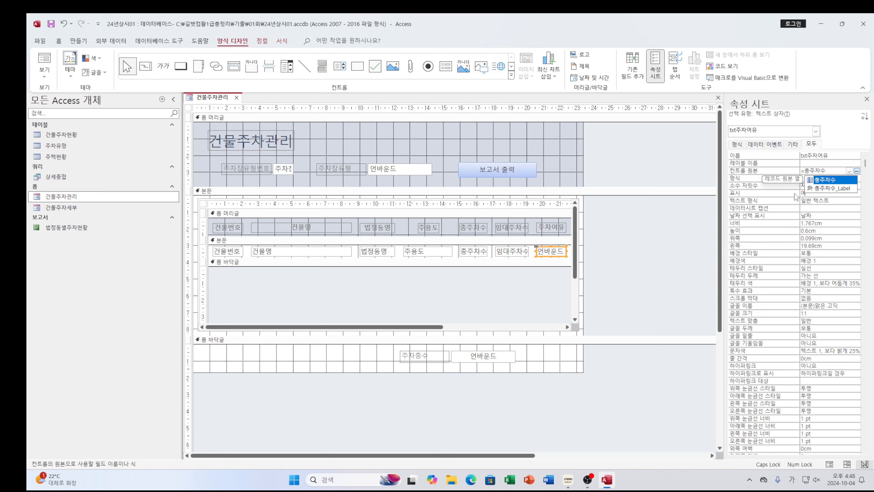
type("-")
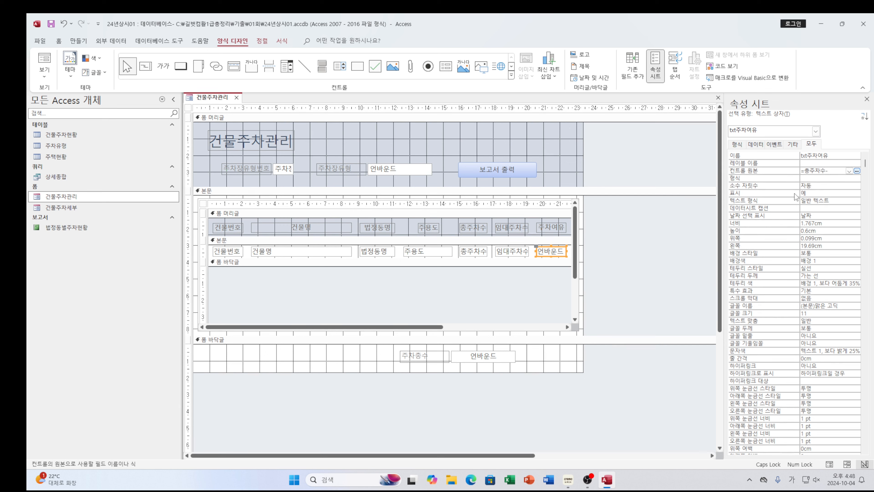
type("임대주차")
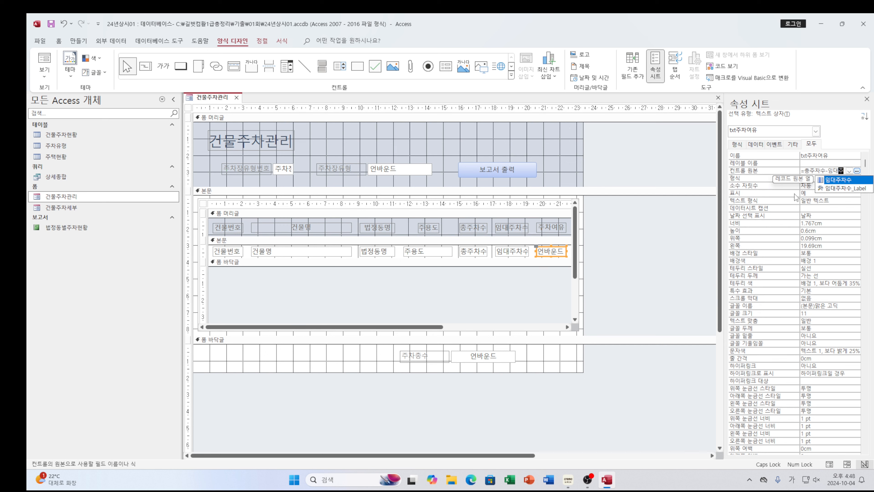
type("수")
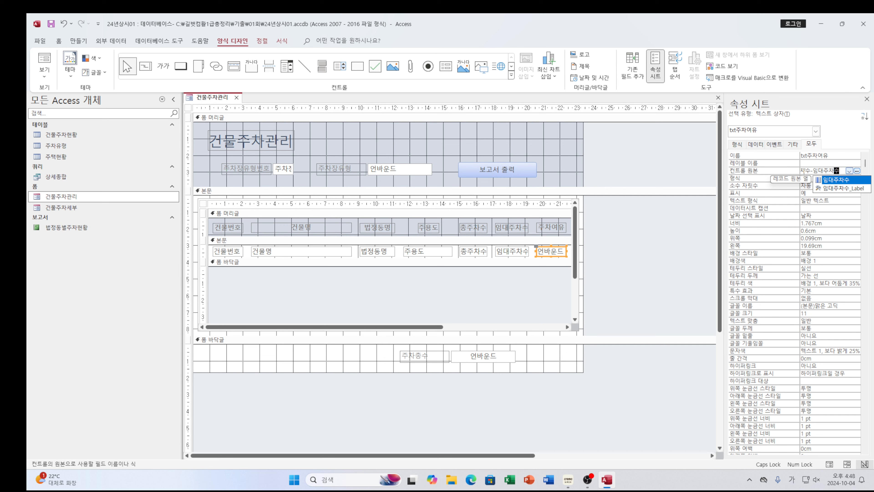
key("Escape")
left_click(813, 178)
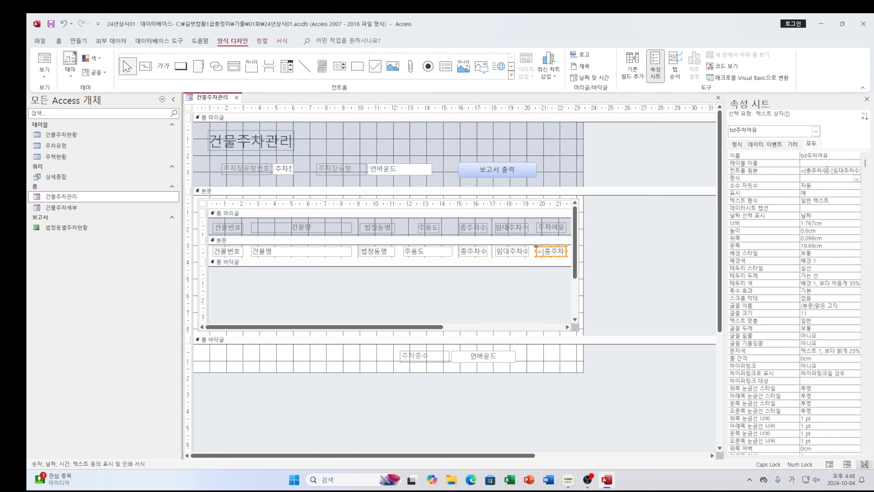
Step: Read the txt주차총수 requirement in the e-book, then open the expression builder for that footer text box's control source
mouse_move(569, 483)
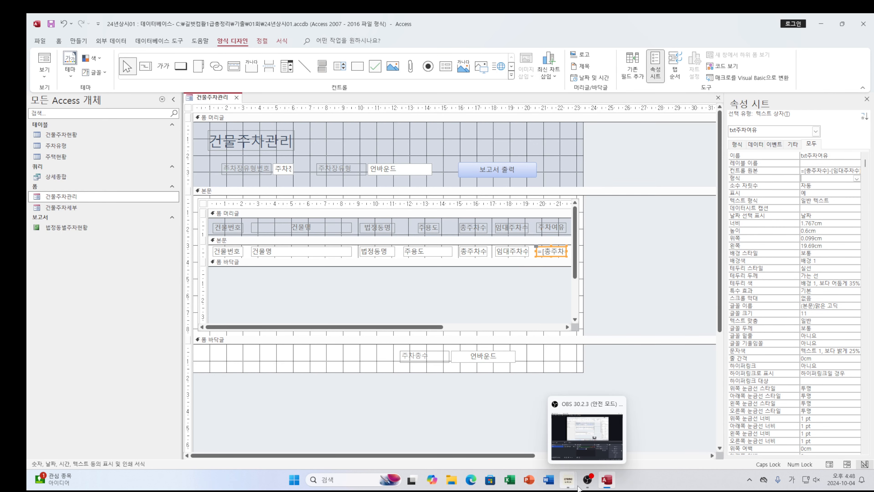
left_click(616, 437)
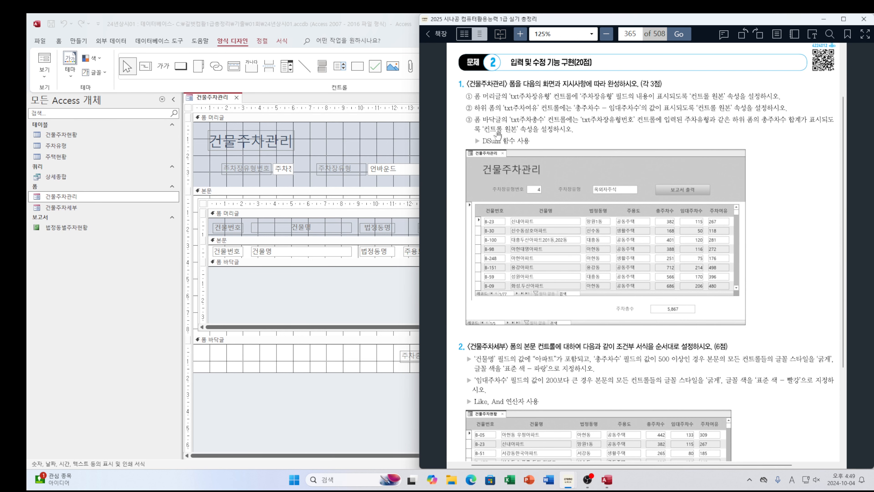
left_click(363, 286)
left_click(489, 359)
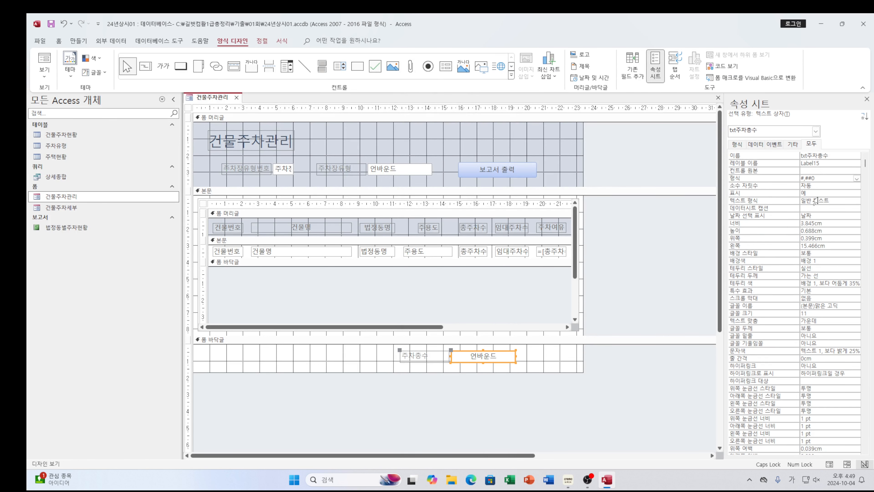
left_click(834, 171)
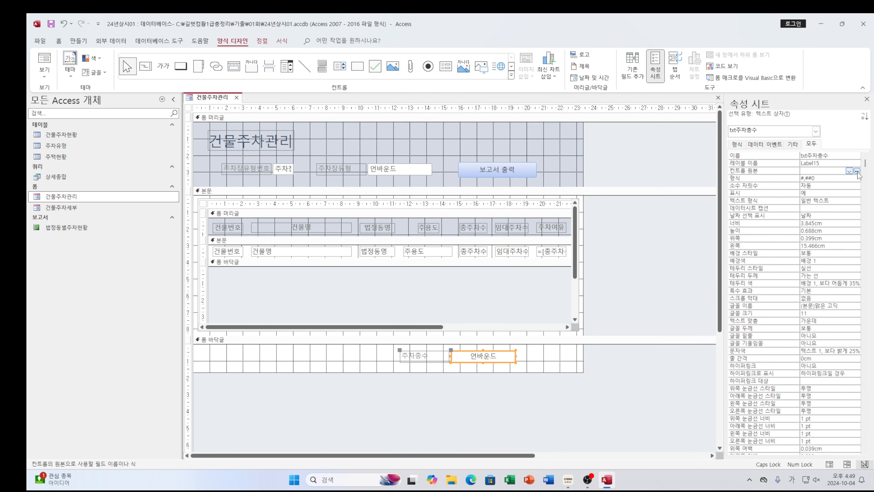
left_click(857, 171)
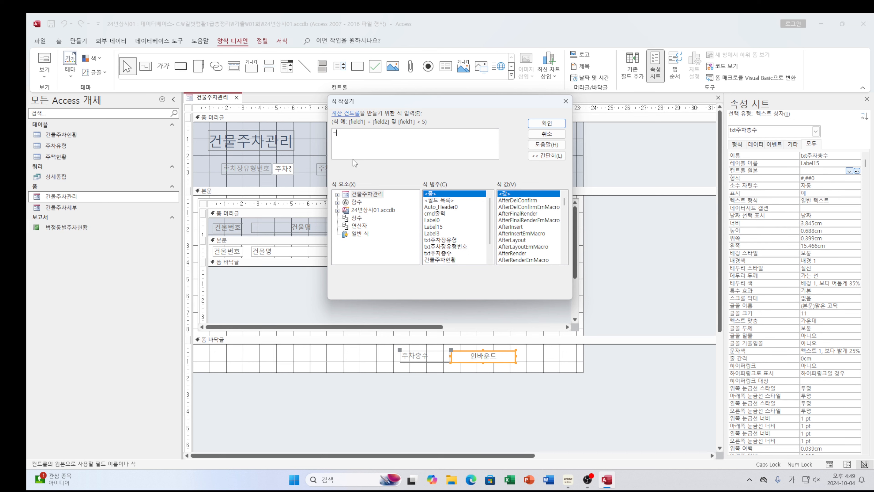
Step: Begin the txt주차총수 expression with DSum, using "총주차수" as the expression argument and "건물주차현황" as the domain
type("=DSU")
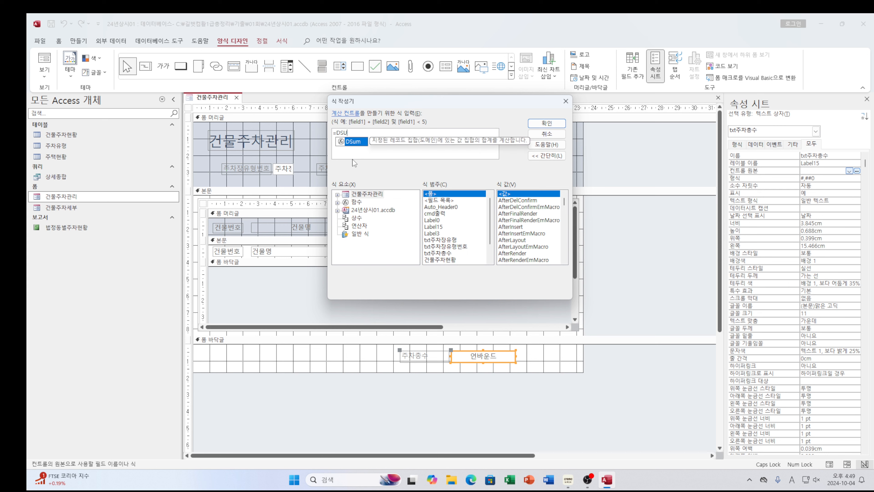
type("M(")
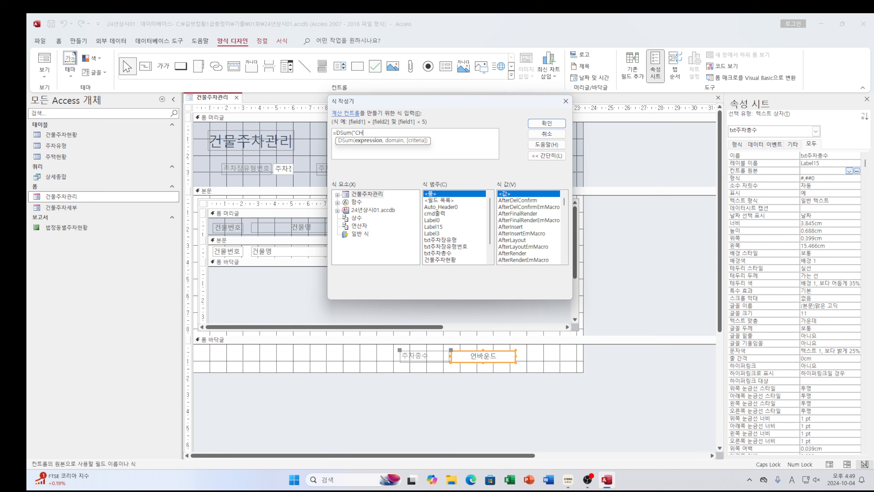
type("총")
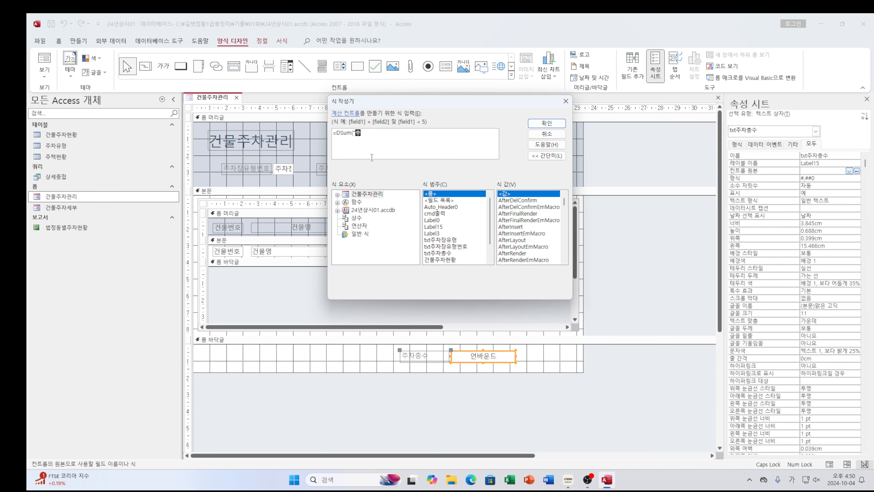
type("주차")
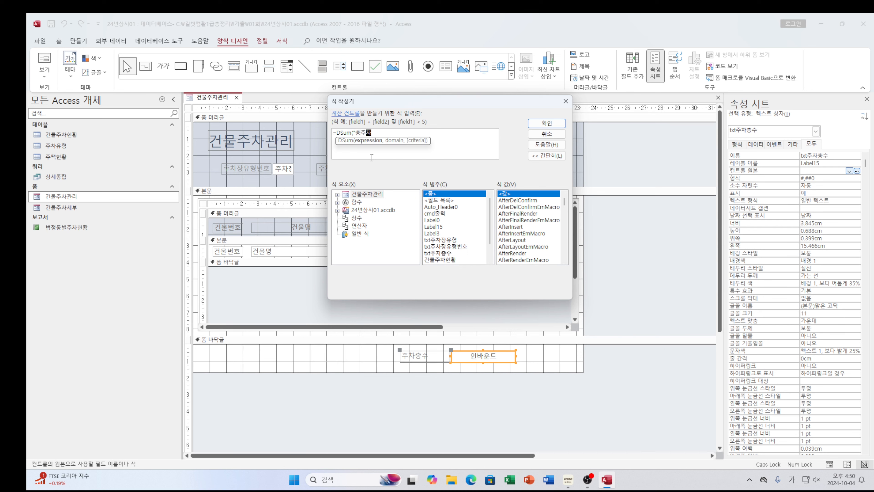
type("수\"")
type(",")
type("\"")
type("검무")
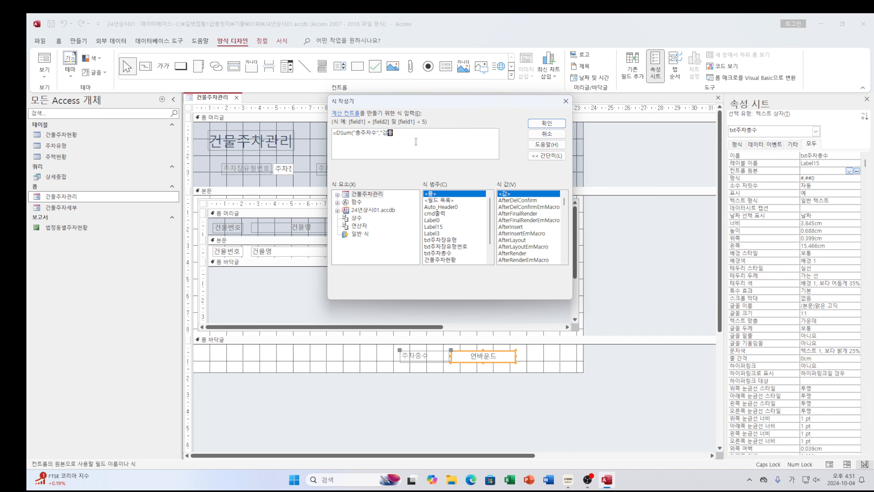
key("BackSpace")
key("BackSpace")
key("BackSpace")
type("건ㅁ")
type("물주")
type("차현황")
type("\"")
type(",\"")
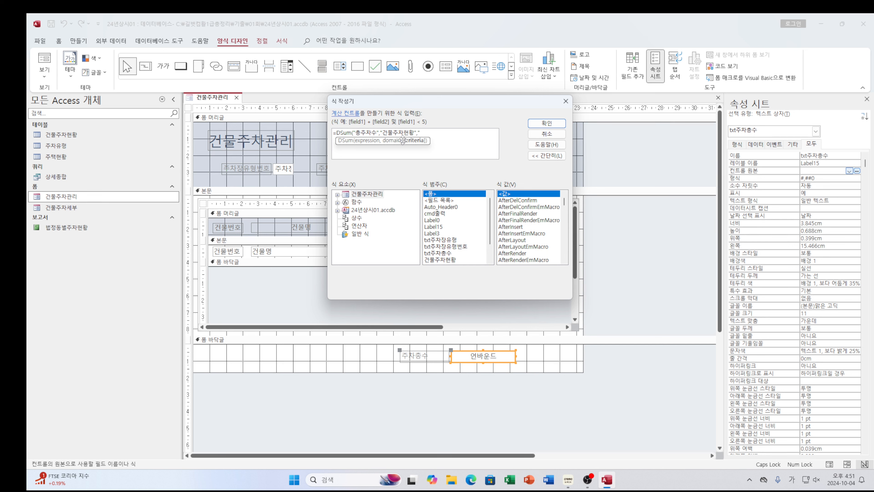
Step: Check the criteria requirement in the e-book, complete the DSum with "주차유형=TXT주차장유형번호", and accept the expression
mouse_move(568, 479)
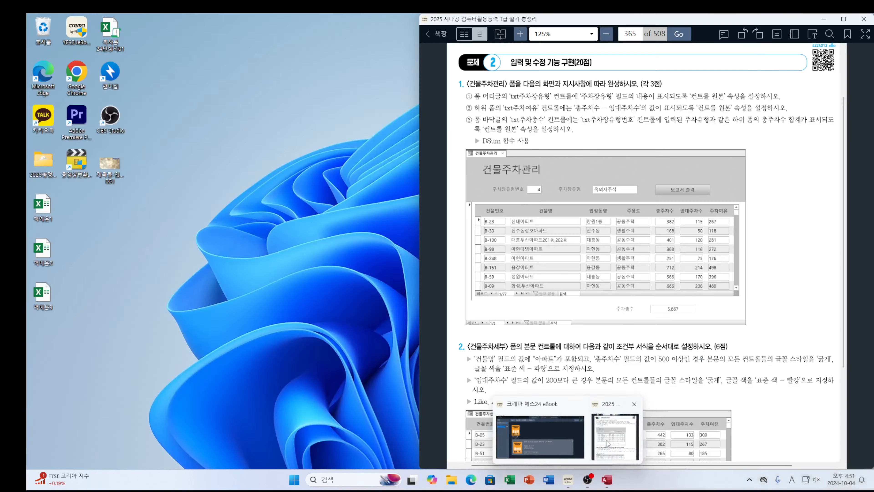
left_click(607, 444)
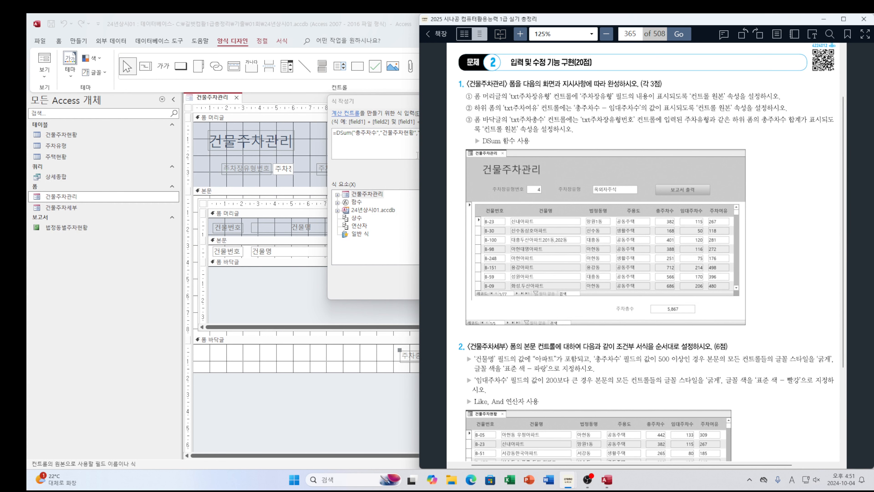
left_click(412, 144)
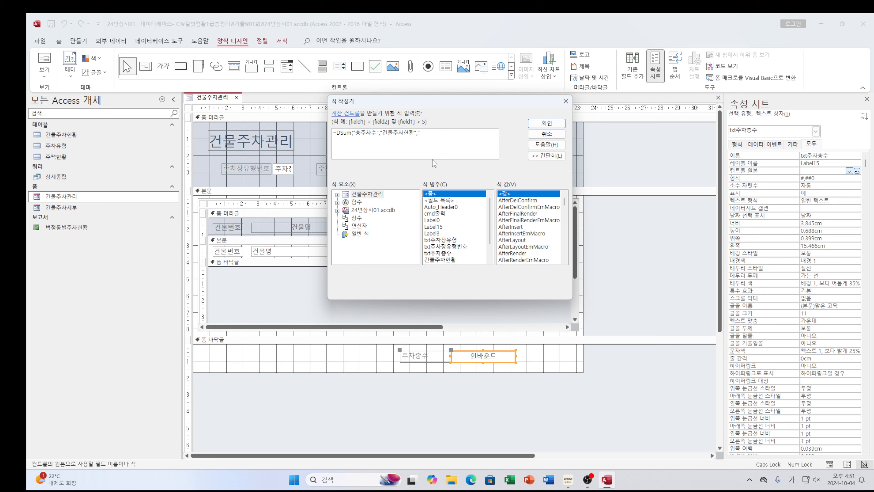
type("차유형=")
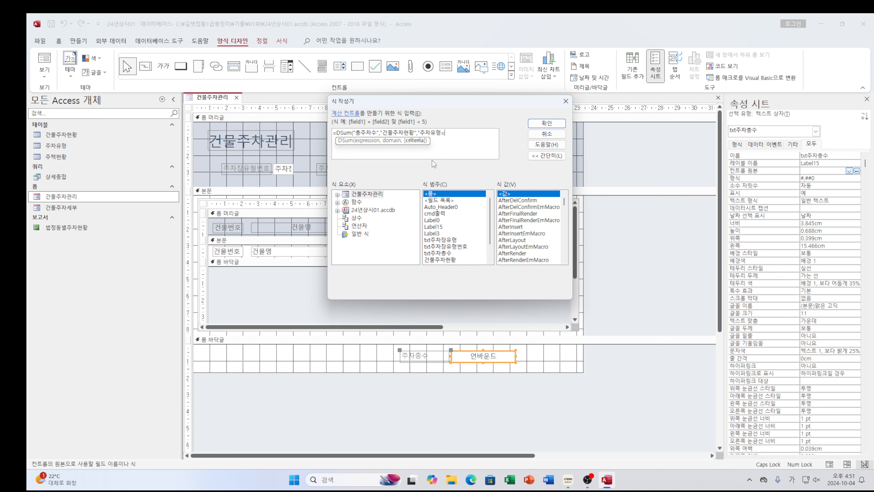
key("Hangul")
type("TXT")
key("Hangul")
type("주자")
type("창")
type("유형번호")
type("\"")
left_click(417, 133)
type(",\"")
left_click(493, 133)
type(")")
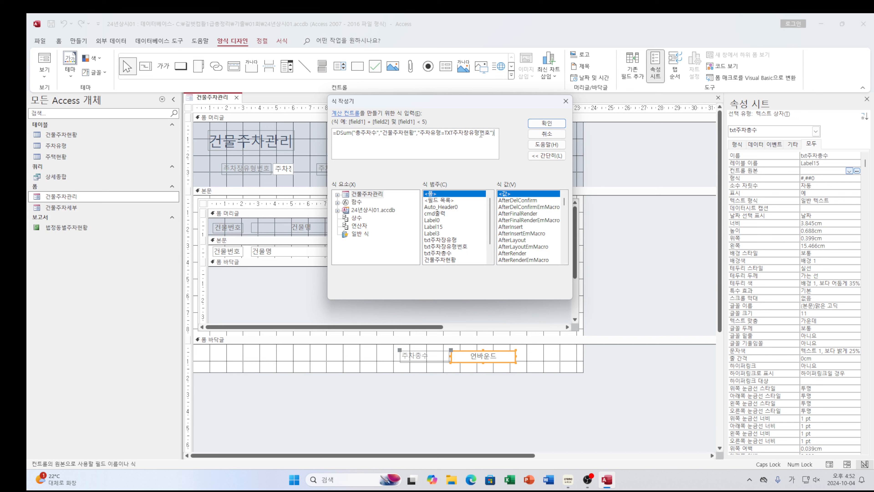
left_click(548, 124)
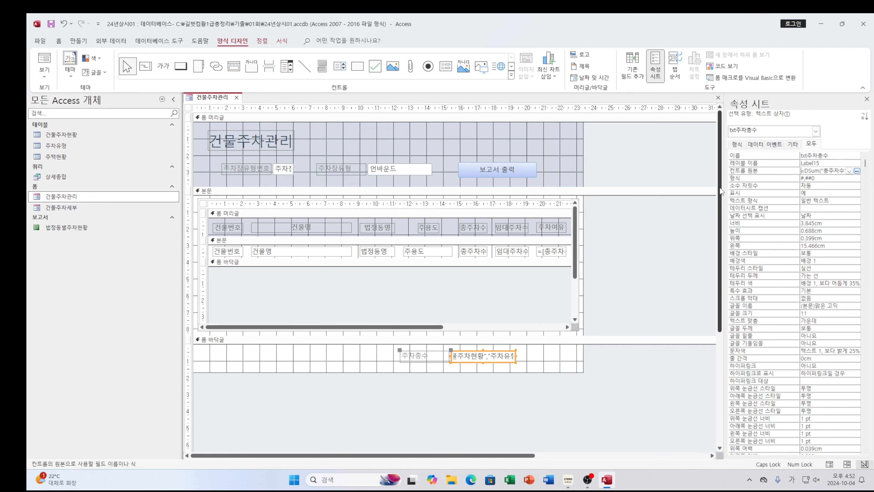
Step: Read the e-book's conditional formatting task for the 건물주차세부 form and return to Access
left_click(568, 480)
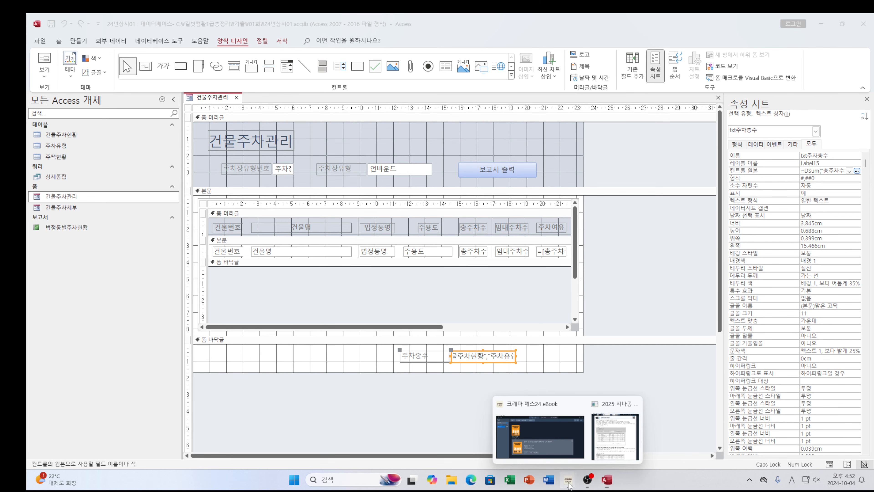
left_click(619, 457)
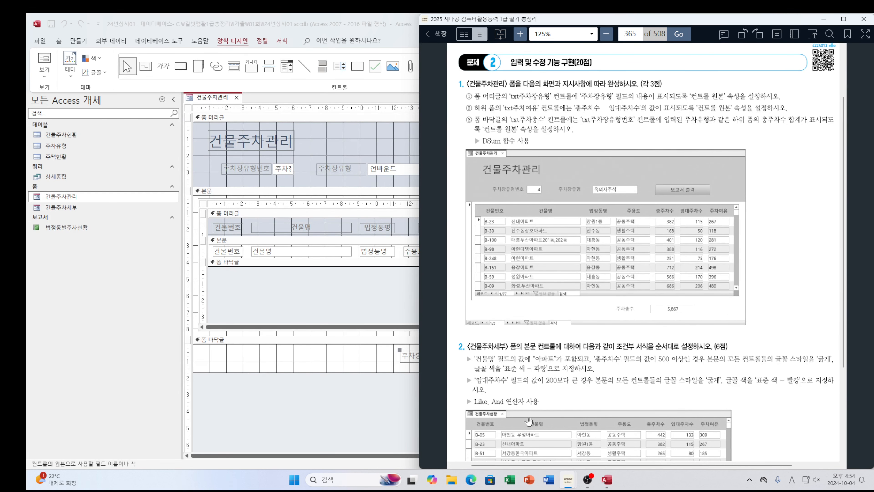
left_click(235, 285)
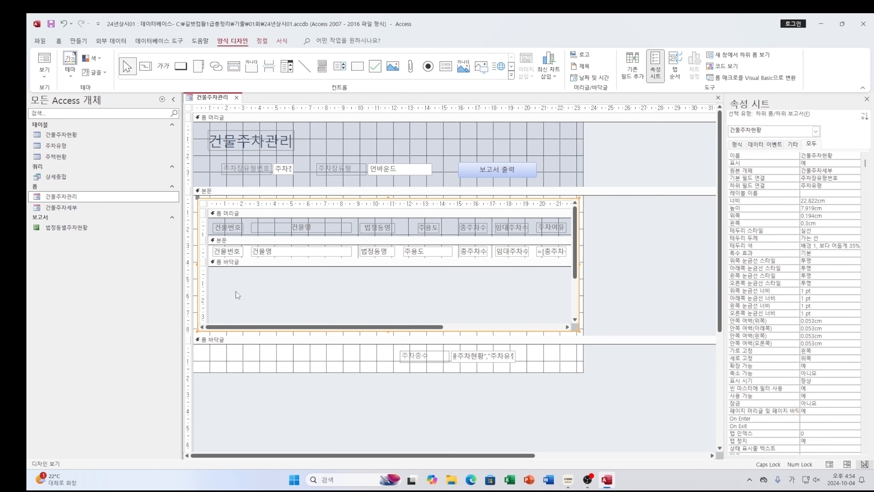
Step: Try to open the 건물주차세부 form in Design view while its parent form is open
left_click(66, 208)
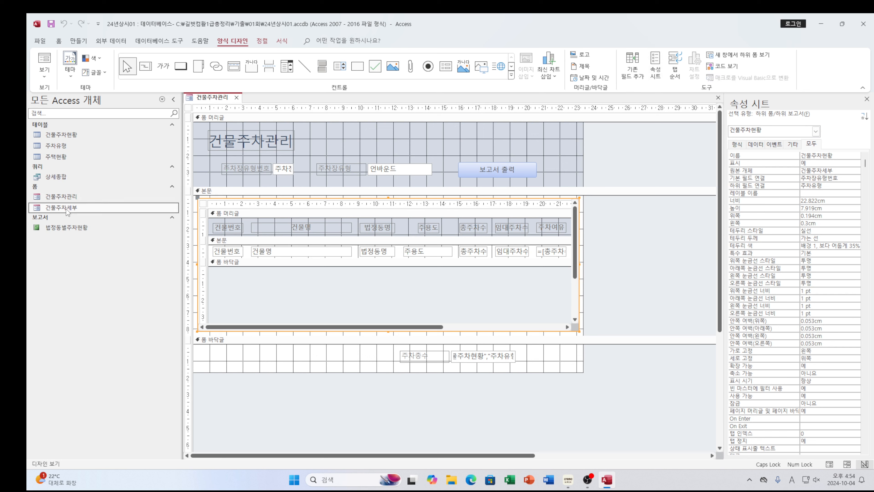
right_click(66, 209)
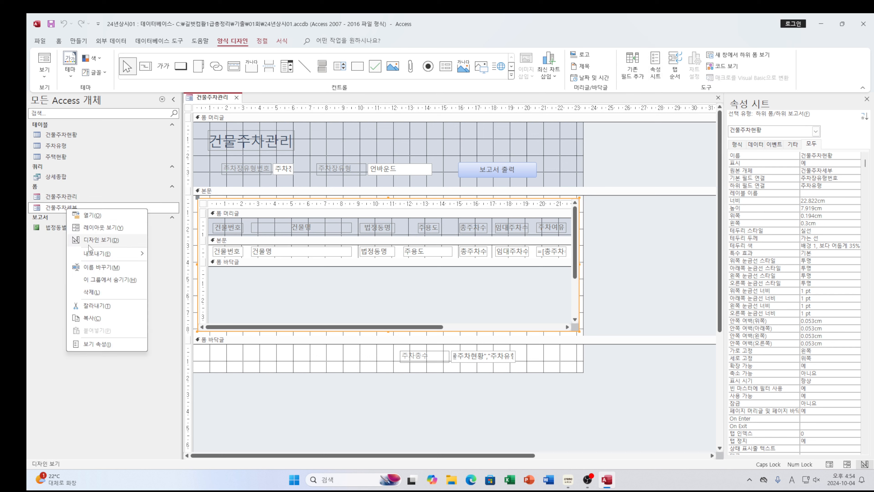
left_click(91, 238)
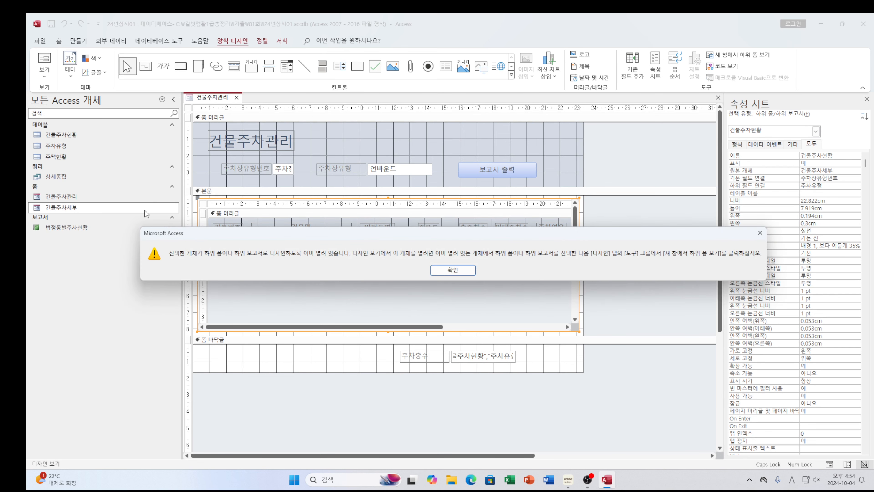
left_click(454, 271)
Step: Close the 건물주차관리 form, saving the changes to both forms, and open 건물주차세부 in Design view
left_click(719, 98)
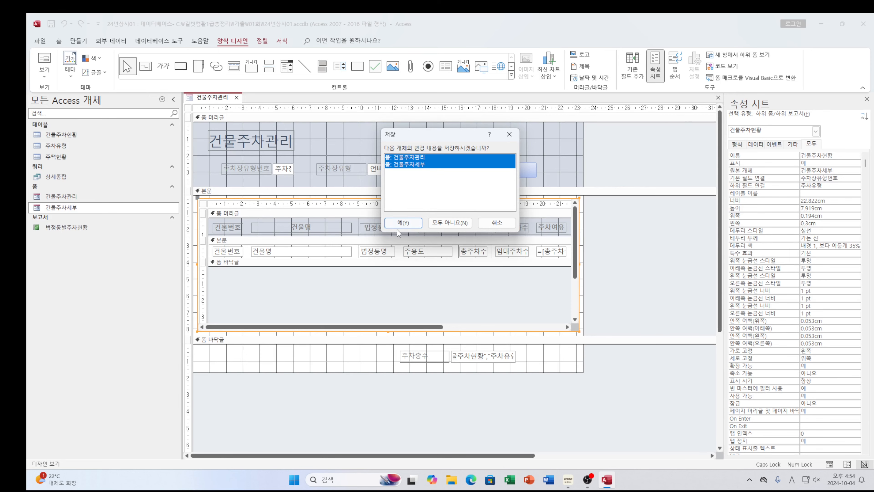
left_click(398, 223)
right_click(76, 211)
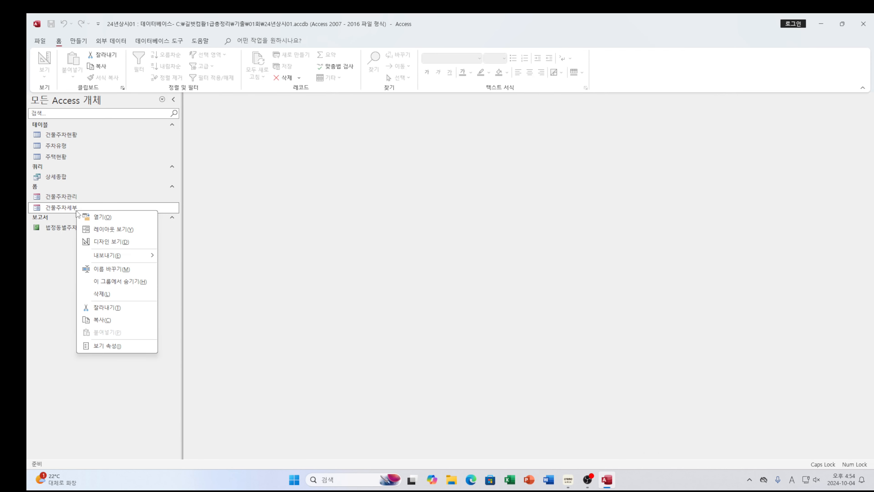
left_click(87, 242)
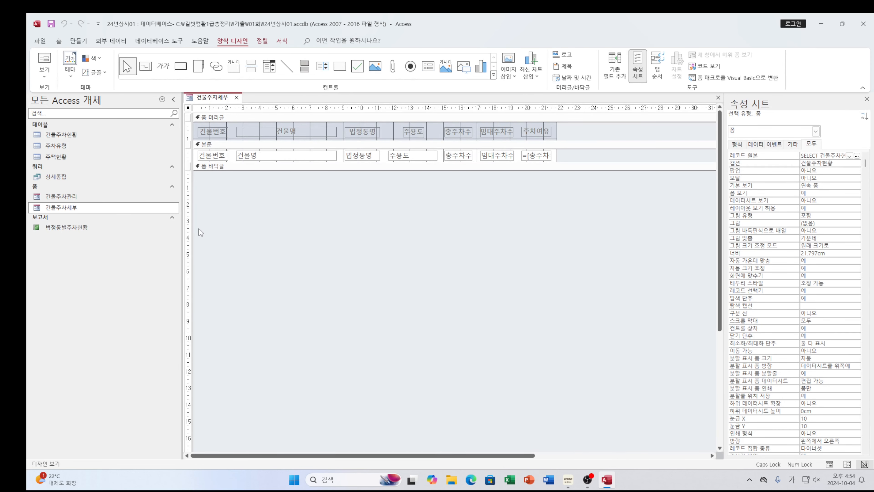
Step: Select all controls in the detail section and start a new conditional formatting rule of the expression type (식이)
left_click(189, 155)
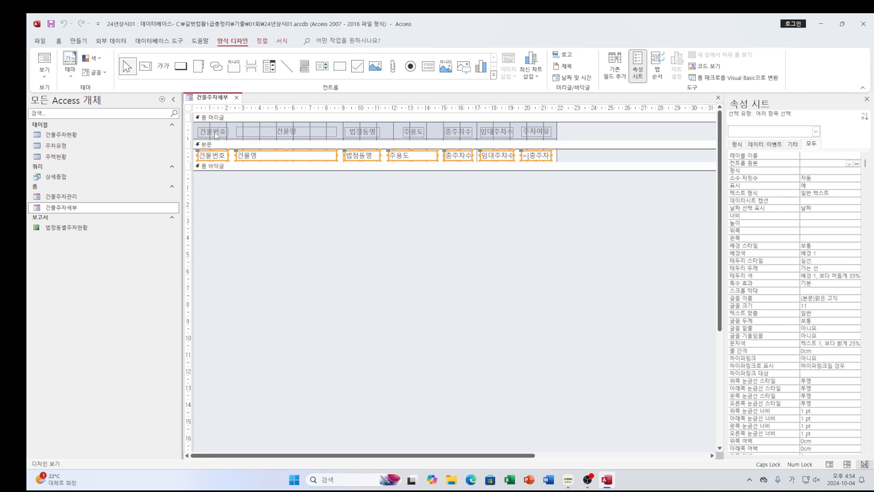
left_click(285, 42)
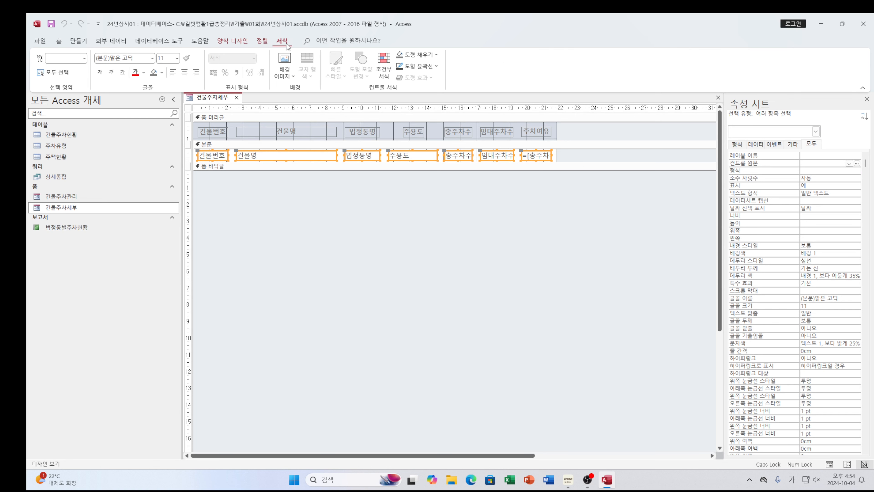
left_click(386, 72)
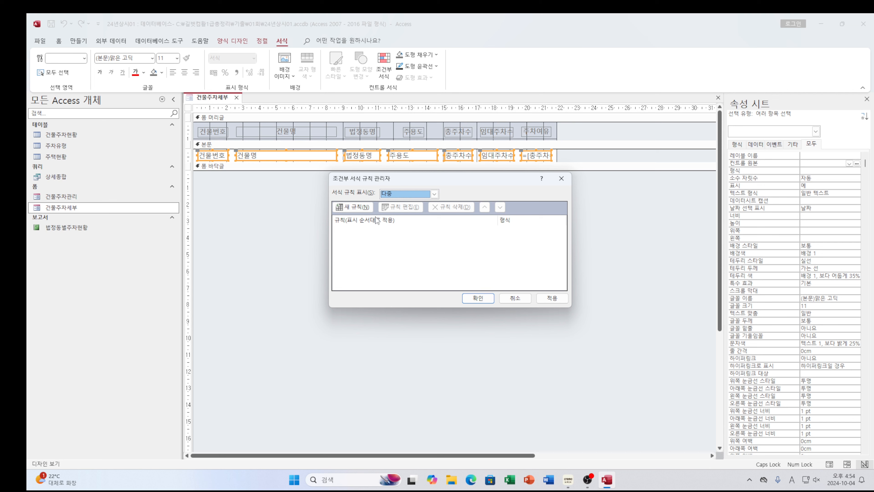
left_click(356, 207)
left_click(347, 240)
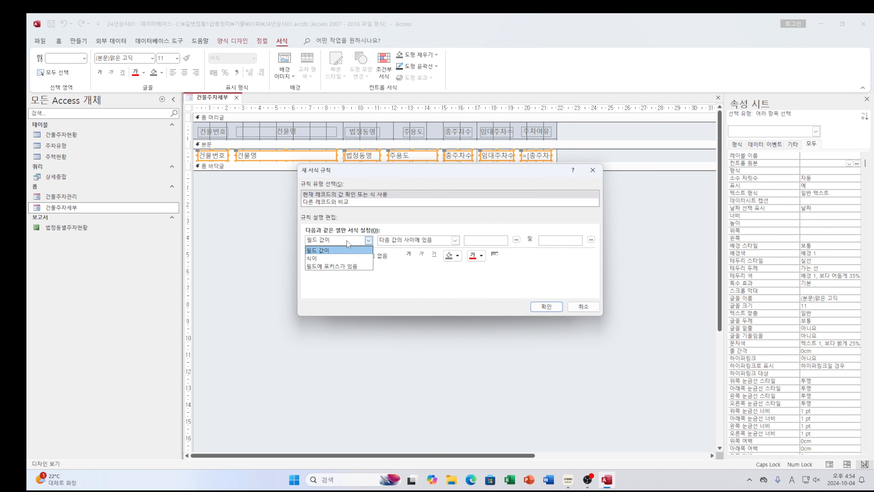
left_click(319, 258)
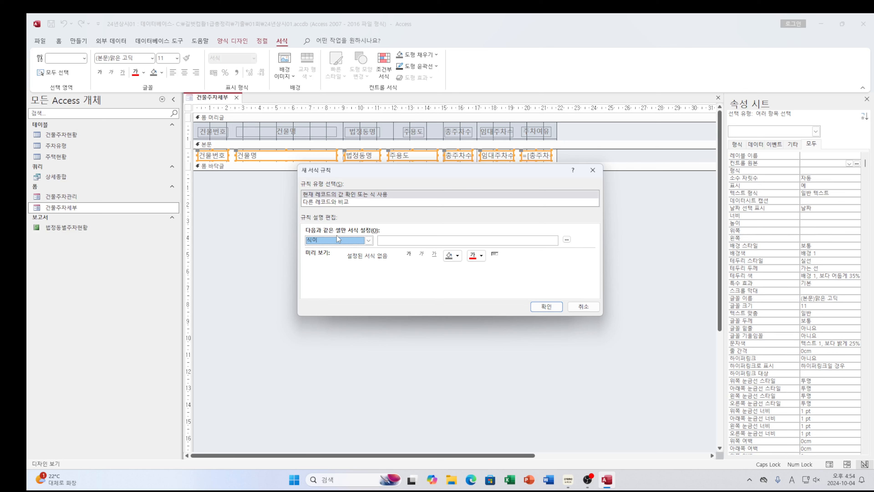
Step: Enter the rule's condition as [건물명] LIKE "*아파트*" AND [총주차수]>=500
left_click(395, 237)
type("[")
type("거")
type("물]")
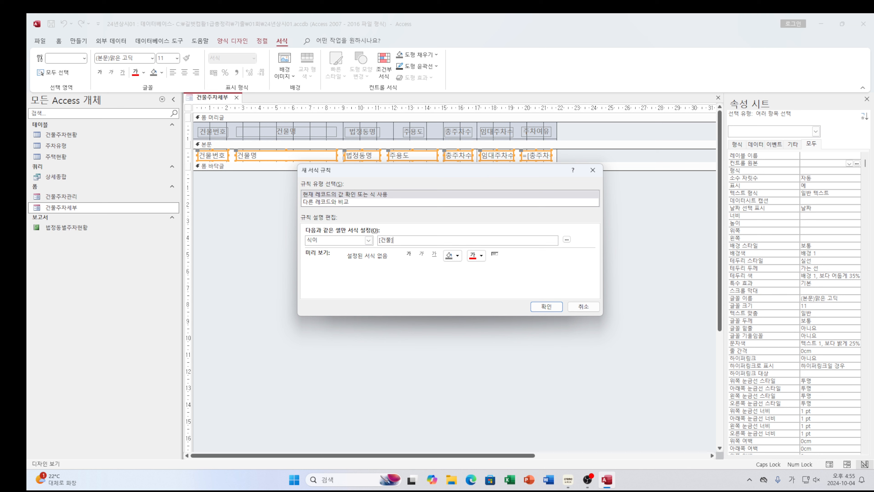
key("BackSpace")
type("명")
type("]")
key("Hangul")
type("LIKE")
key("Hangul")
type("아파트*")
type("\"")
key("Hangul")
type("AND")
type("CHD")
key("BackSpace")
key("BackSpace")
key("Hangul")
type("총주차수]>=500")
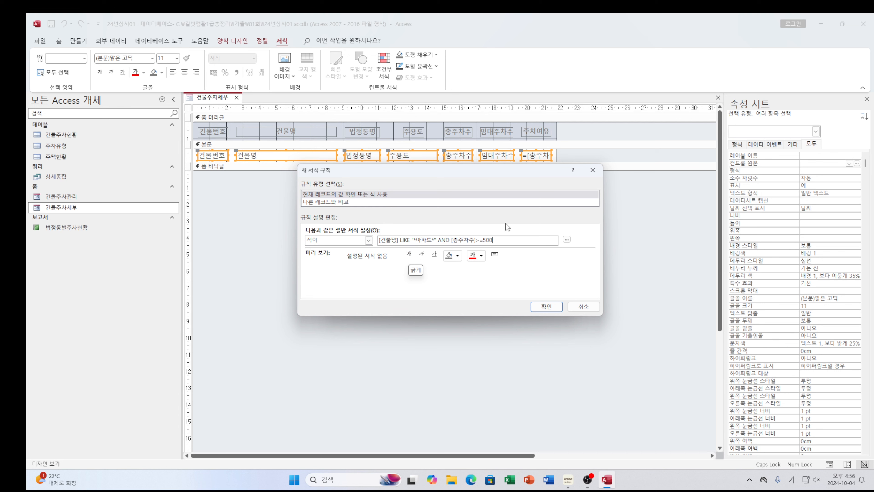
Step: Format the 아파트 rule with bold text, check the required colour in the e-book, set the font to standard blue and accept the rule
left_click(409, 255)
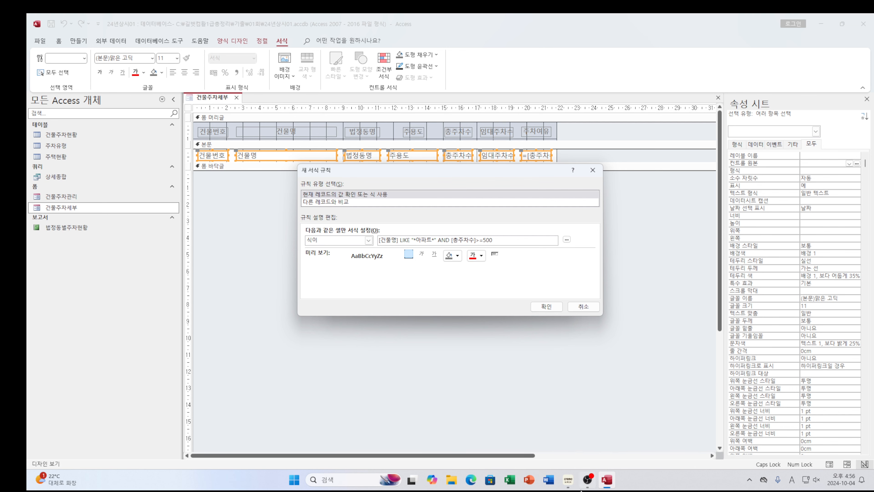
left_click(570, 483)
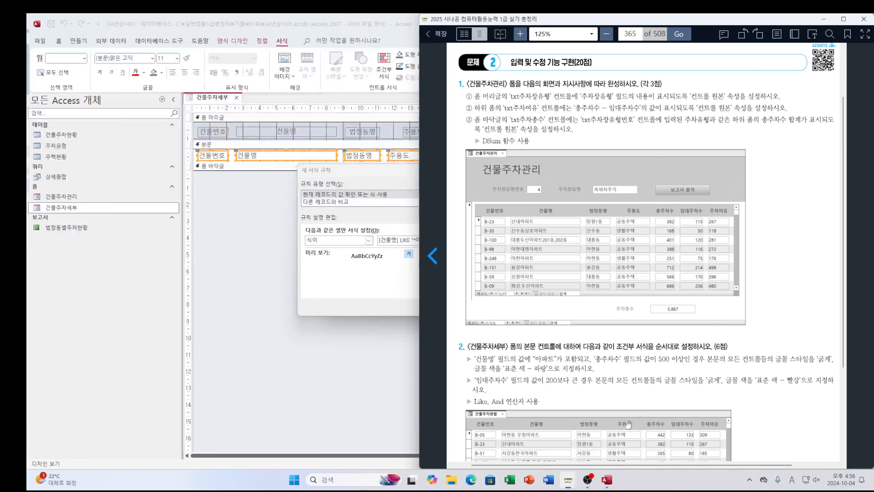
left_click(617, 435)
mouse_move(563, 479)
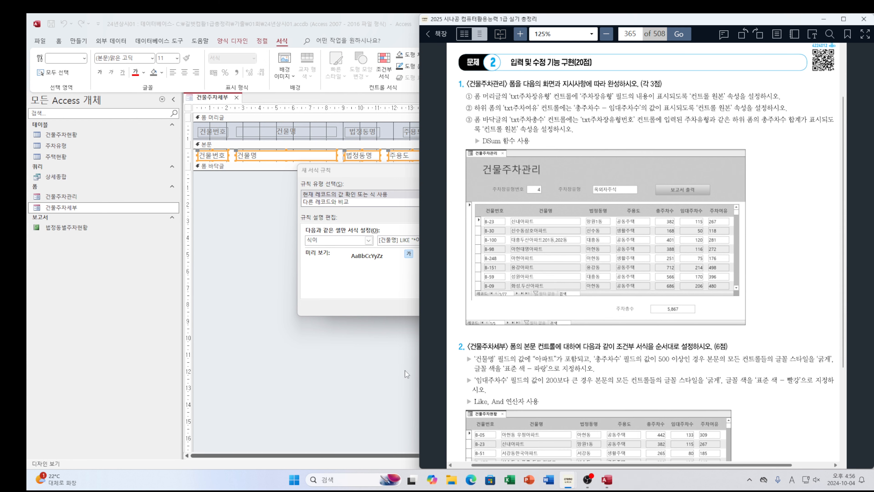
left_click(403, 298)
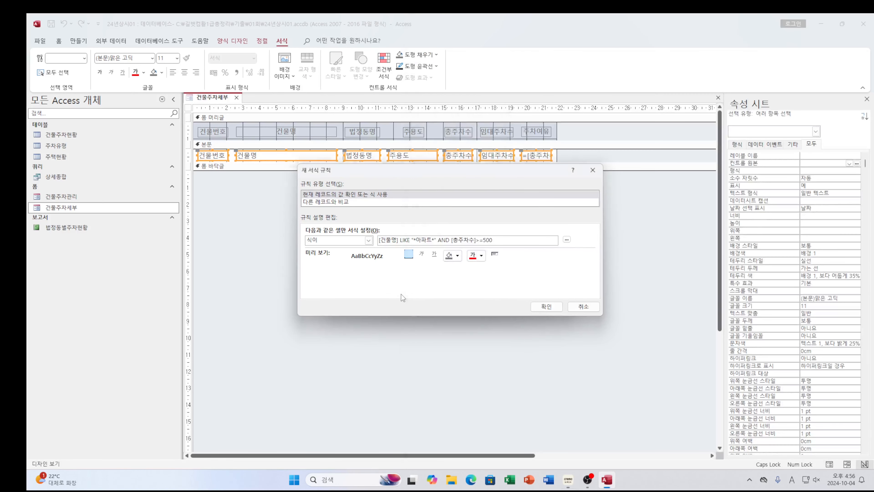
left_click(486, 257)
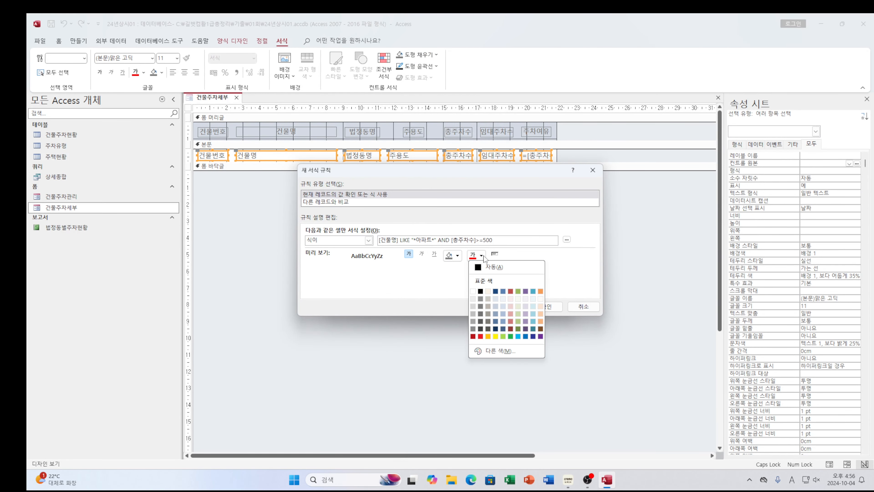
left_click(526, 336)
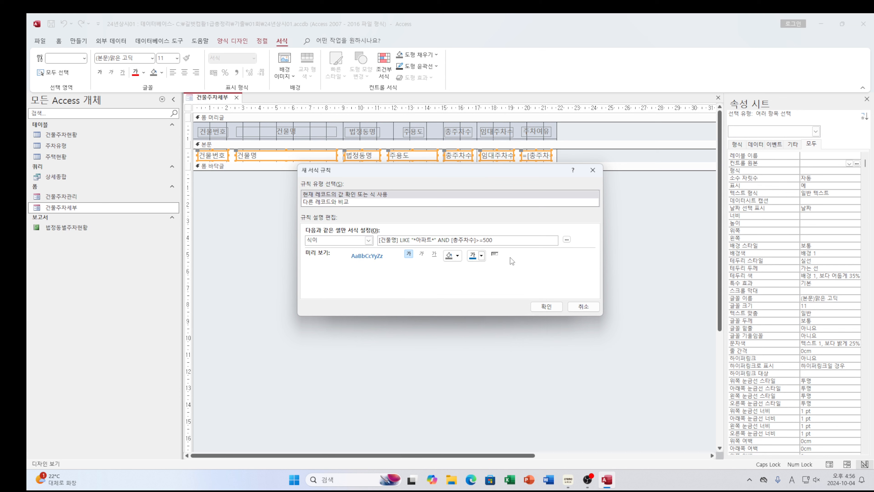
left_click(550, 306)
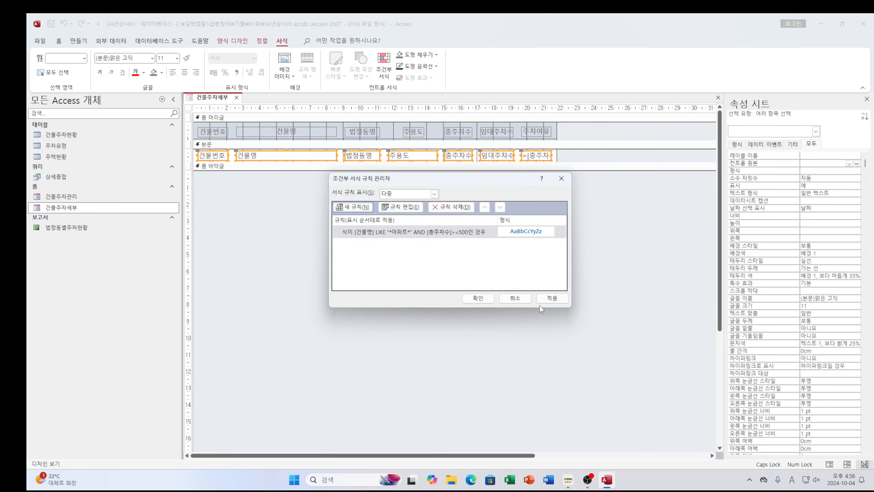
left_click(478, 298)
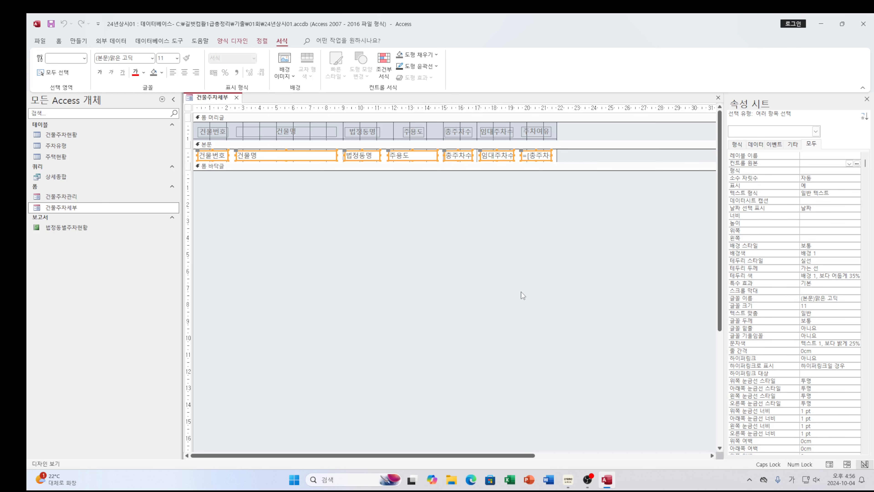
Step: Add a second expression-type conditional formatting rule with the condition [임대주차수]>200
left_click(384, 65)
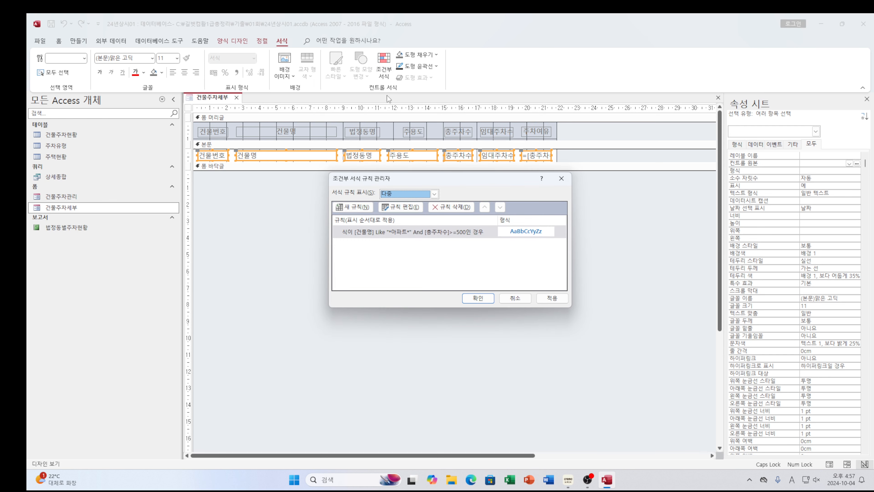
left_click(363, 206)
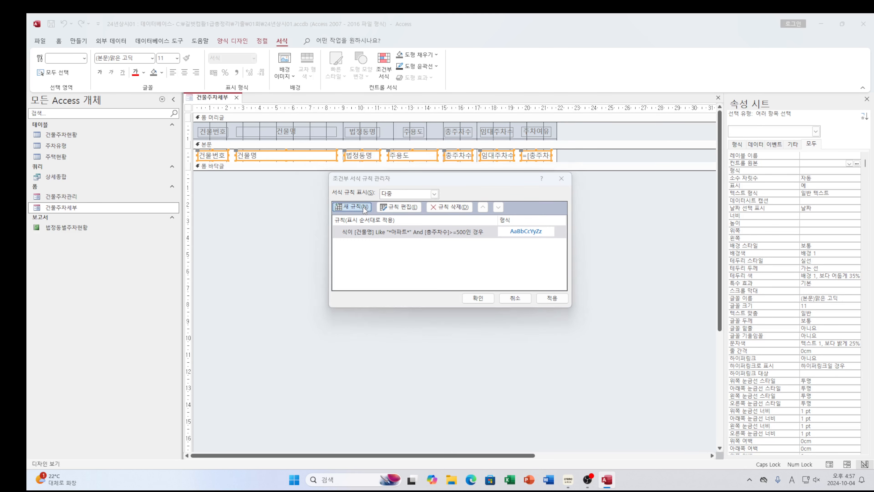
left_click(342, 244)
left_click(320, 255)
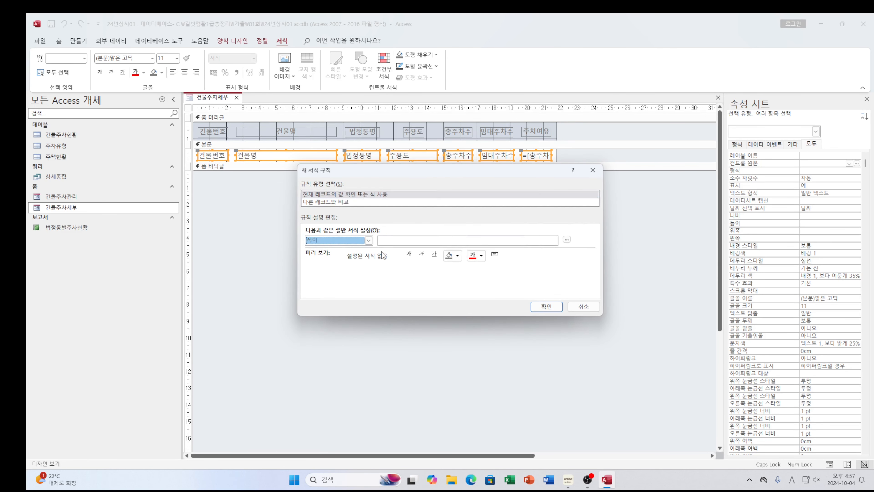
left_click(412, 241)
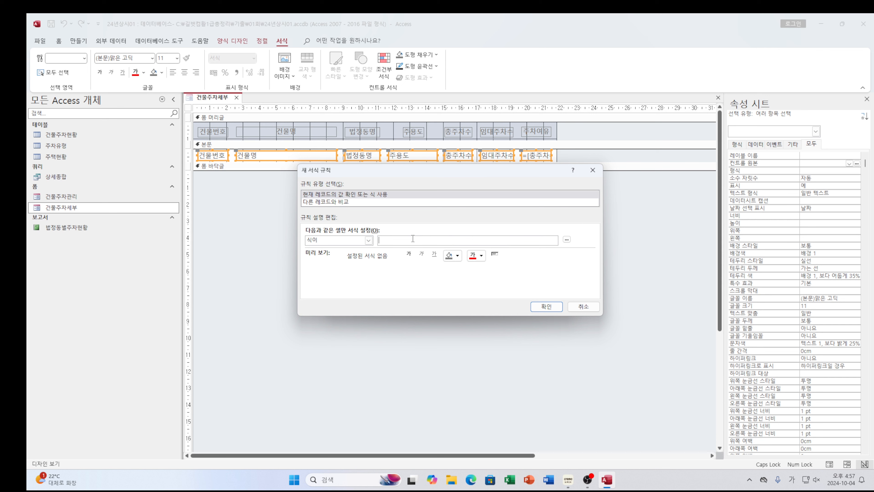
type("[ㅇ")
type("대")
type("주차수")
type("]>200")
Step: Give the 임대주차수 rule bold text in standard red and apply the conditional formatting rules
left_click(409, 255)
left_click(481, 255)
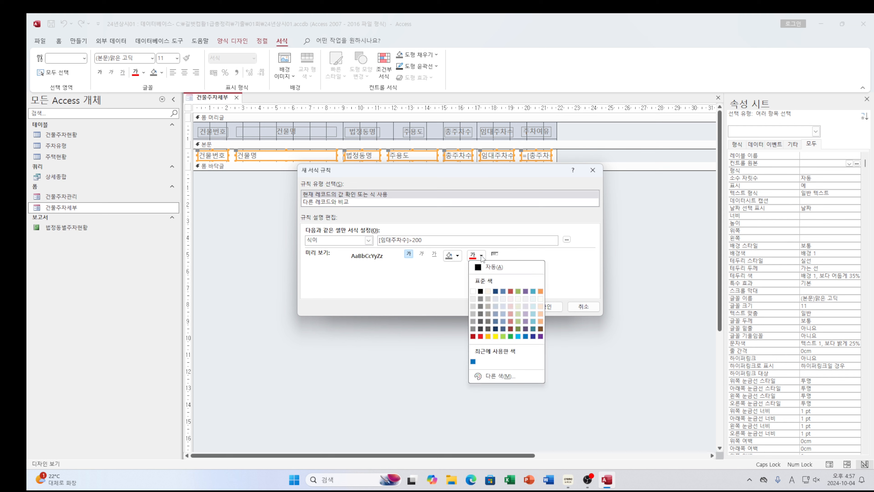
left_click(481, 336)
left_click(539, 308)
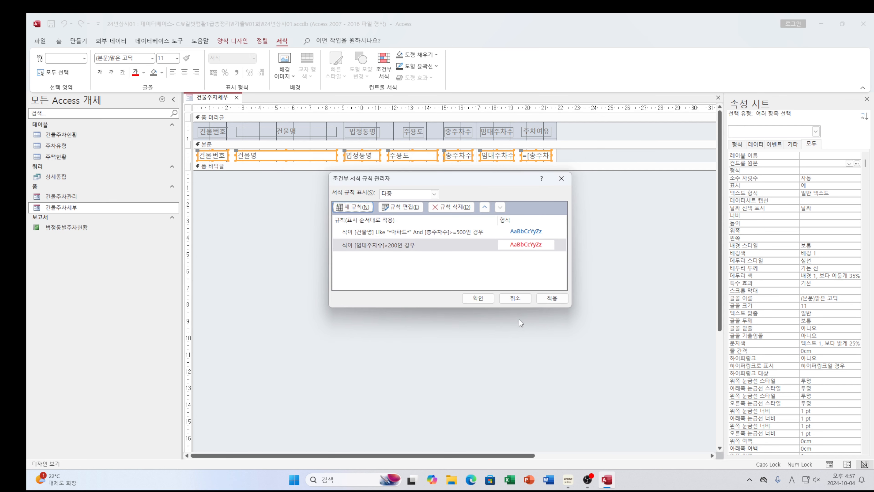
left_click(480, 298)
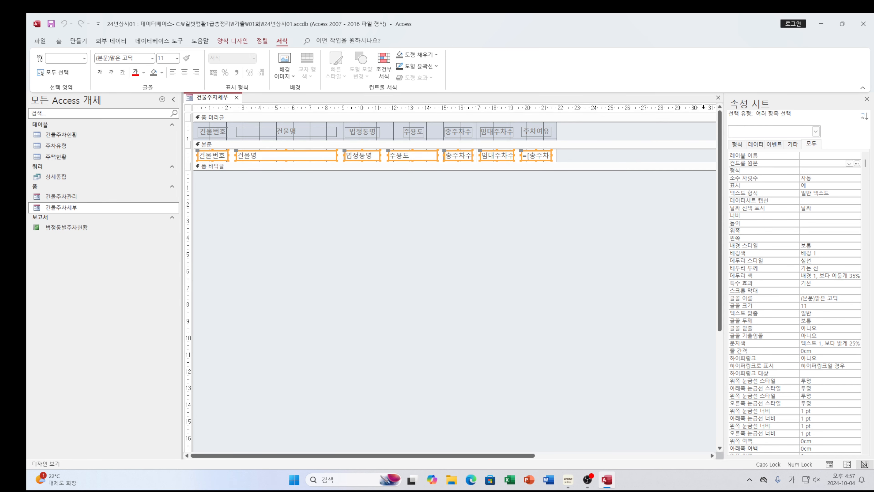
Step: Close the 건물주차세부 form, saving its design changes, and open the form to check the formatting
left_click(718, 98)
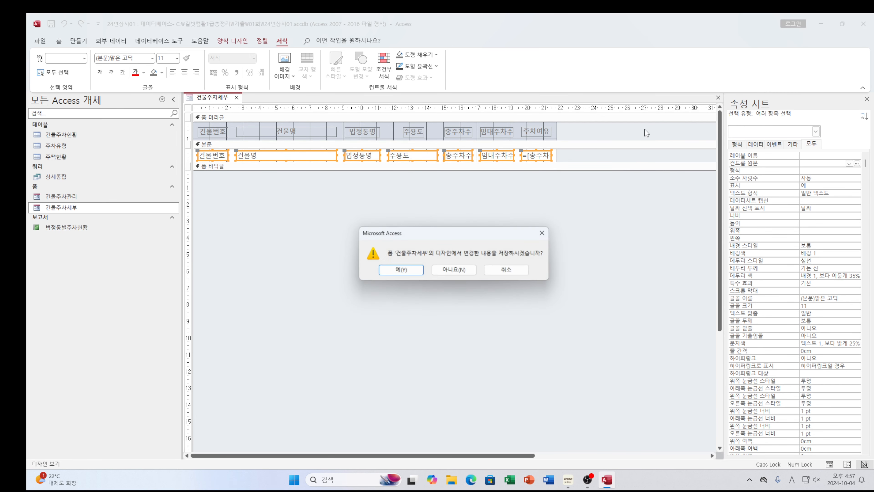
left_click(401, 271)
double_click(67, 208)
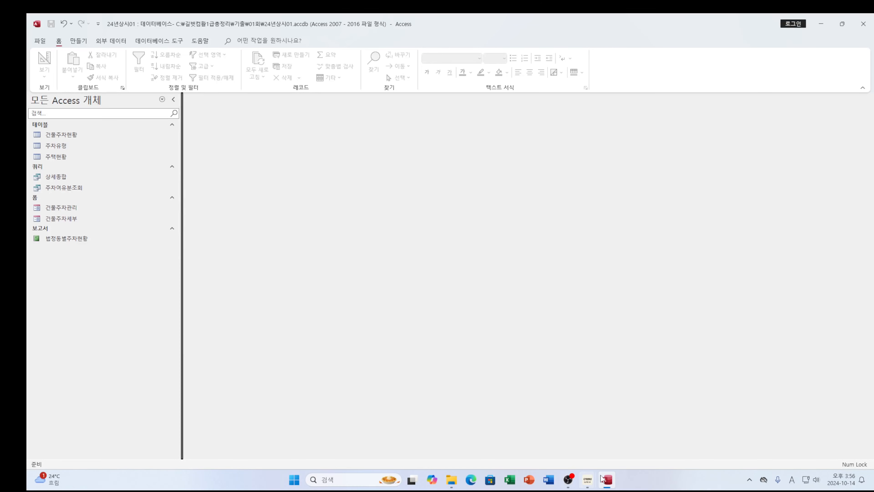
Step: Read the 보고서출력 macro task in the e-book, then return to Access and open the 건물주차관리 form in Design view
mouse_move(588, 483)
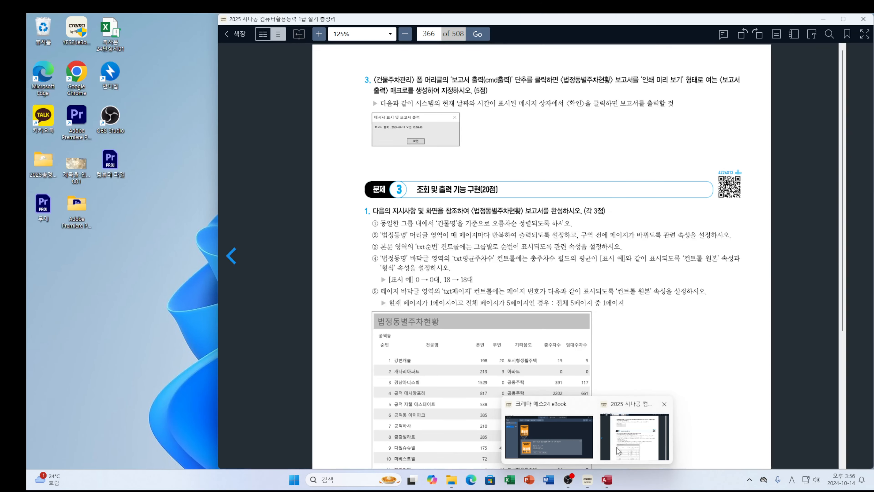
left_click(618, 448)
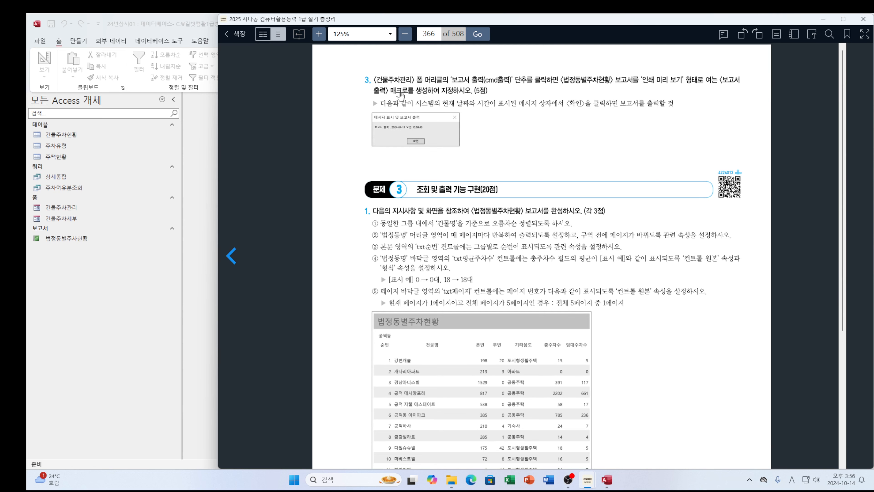
right_click(65, 208)
left_click(98, 239)
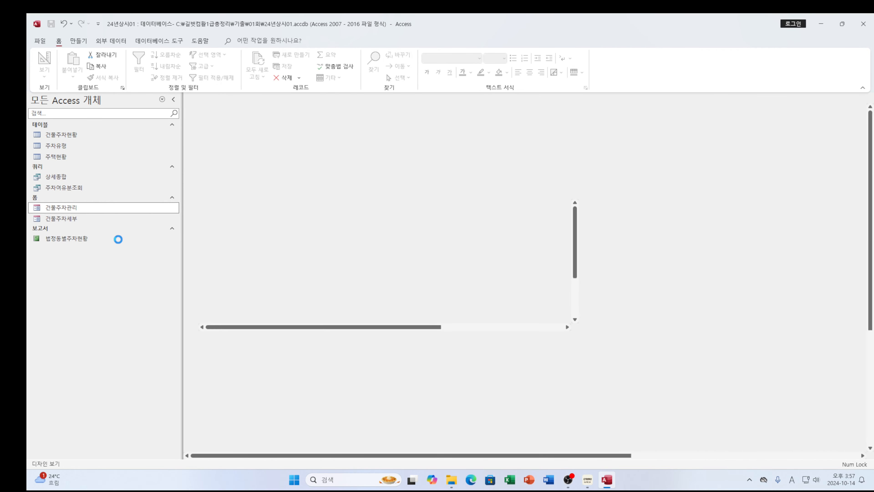
Step: Select the 보고서 출력 button on the 건물주차관리 form and create a new macro with a MessageBox action
left_click(493, 174)
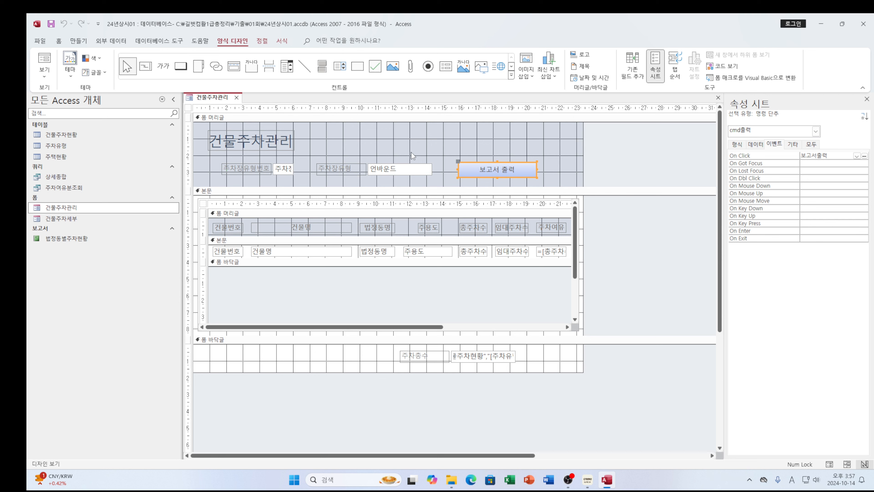
left_click(78, 41)
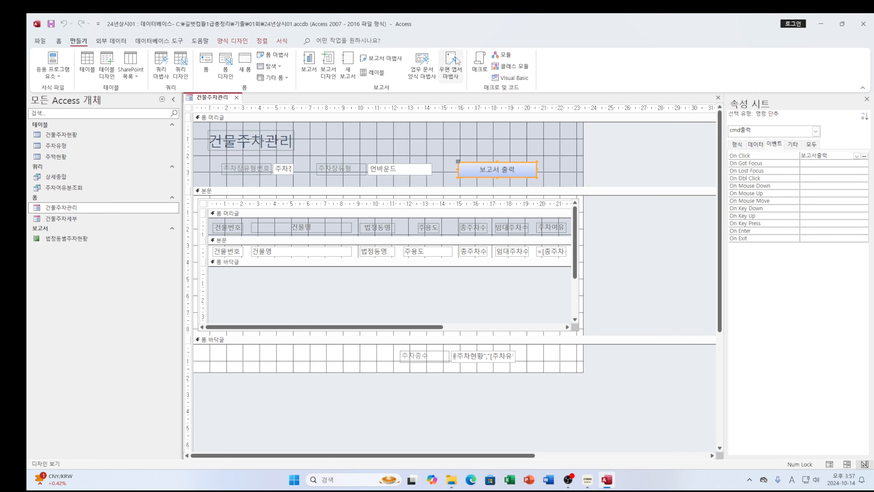
left_click(479, 73)
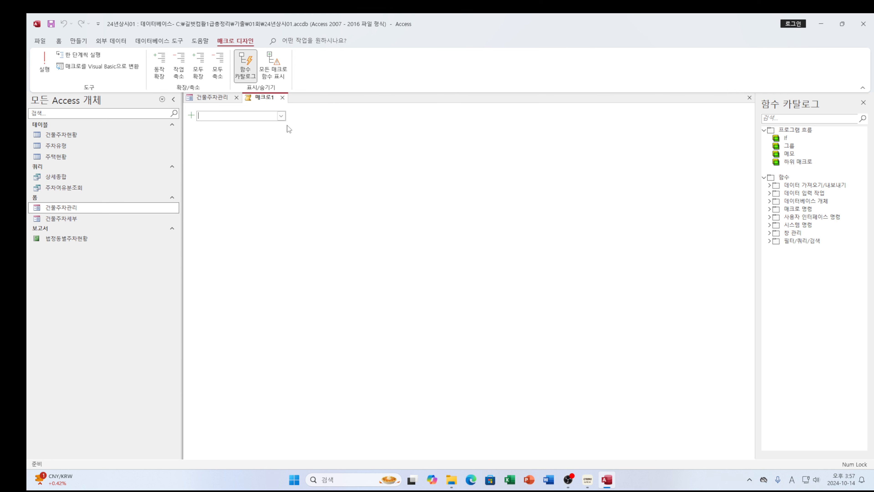
left_click(281, 116)
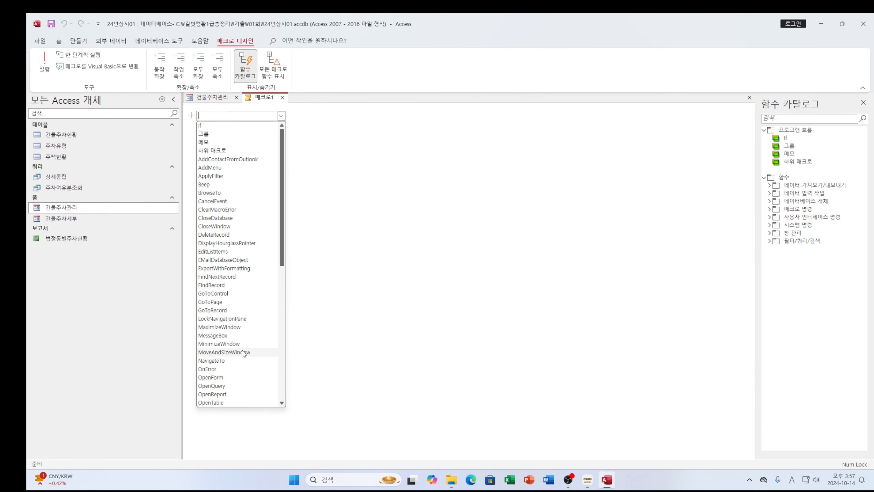
left_click(216, 336)
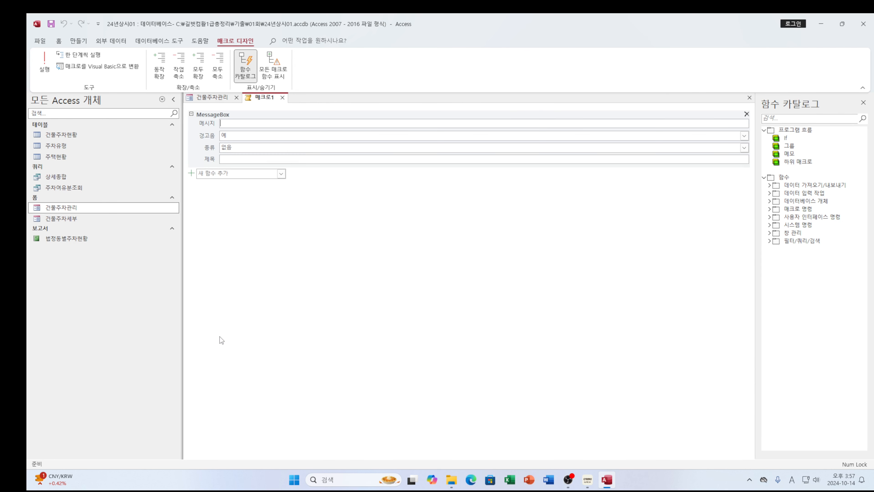
Step: Consult the sample message box in the e-book and set the MessageBox message to ="보고서 출력 :"&Now()
left_click(229, 122)
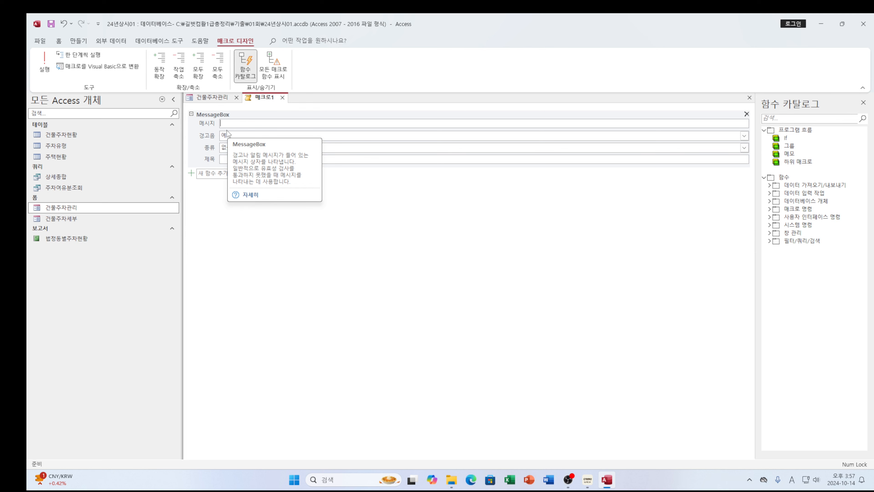
type("필수")
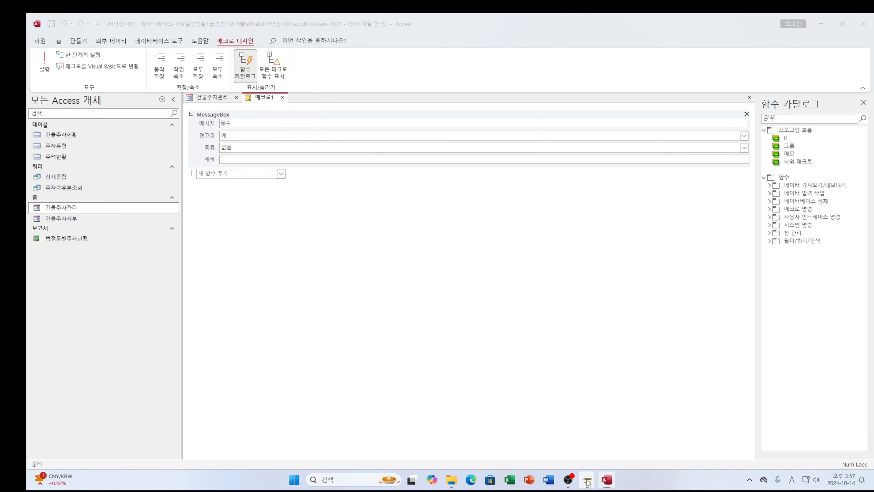
mouse_move(588, 479)
left_click(626, 452)
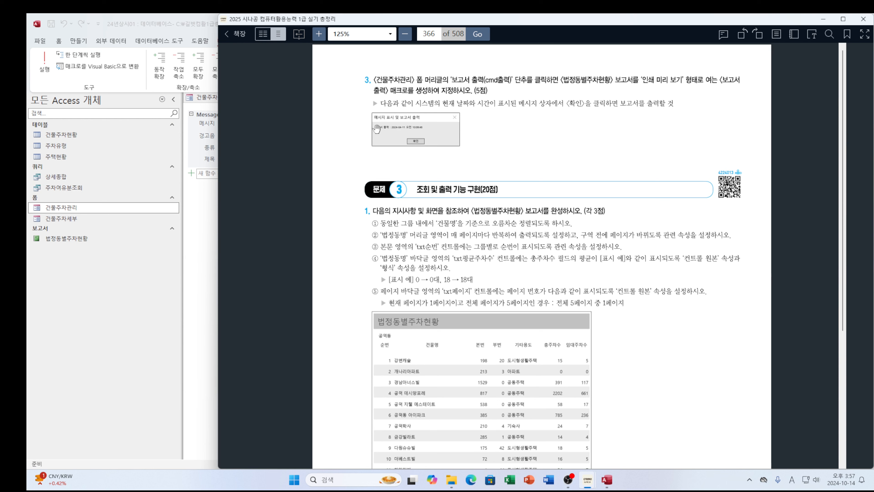
left_click(208, 149)
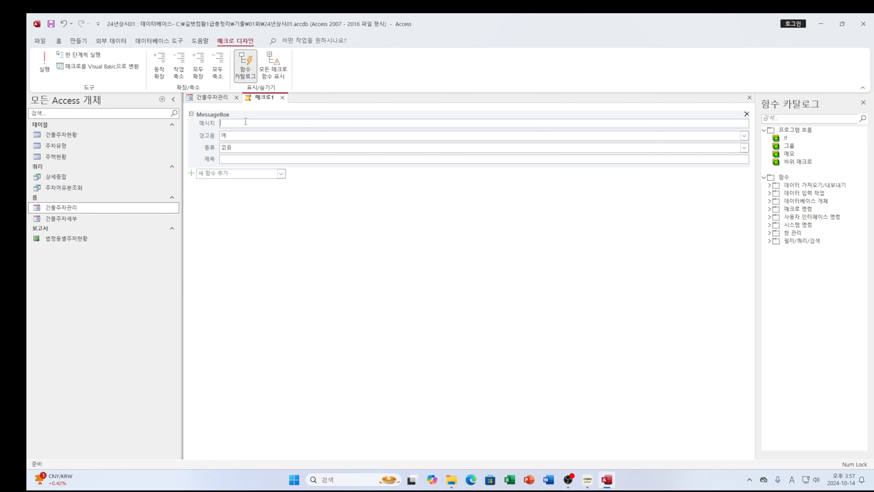
type("=")
type("\"qhrhtj")
type(" cnffur")
key("BackSpace")
key("BackSpace")
key("BackSpace")
key("BackSpace")
key("BackSpace")
key("BackSpace")
key("BackSpace")
key("BackSpace")
key("BackSpace")
key("BackSpace")
key("BackSpace")
key("BackSpace")
key("Hangul")
type("보고서 출력")
key("End")
type("&")
key("Hangul")
type("npw")
key("BackSpace")
key("BackSpace")
key("BackSpace")
type("now")
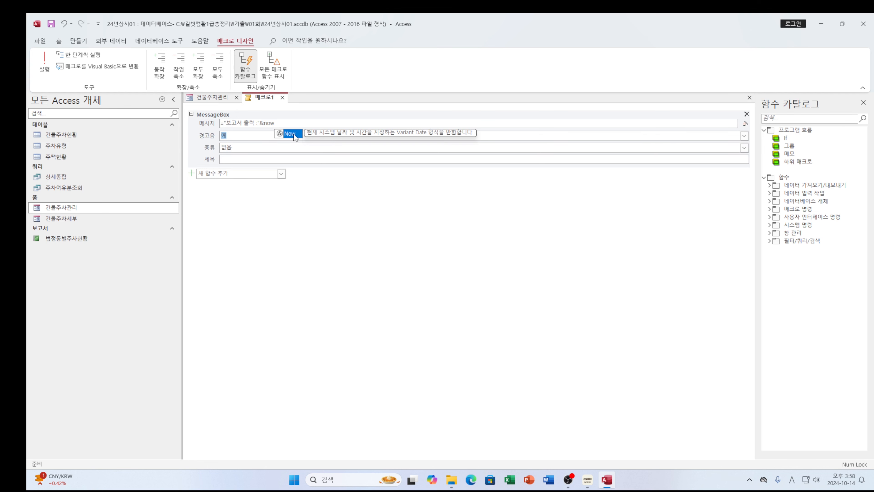
double_click(281, 133)
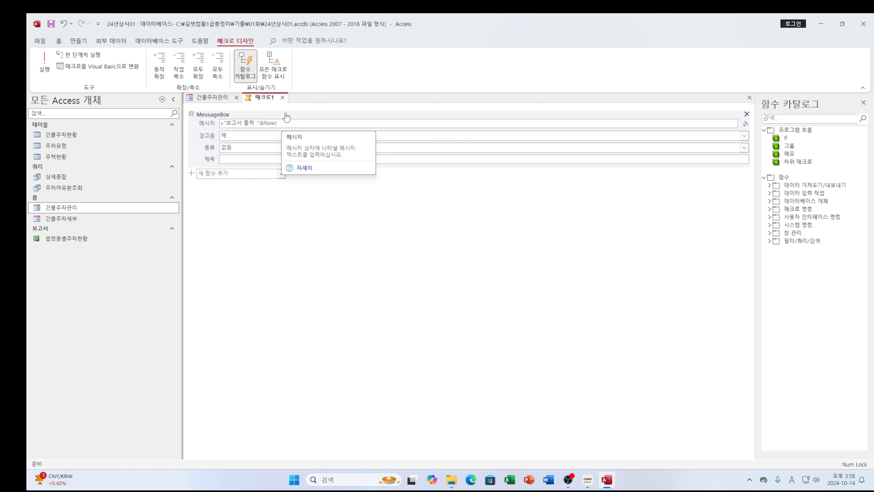
type(")")
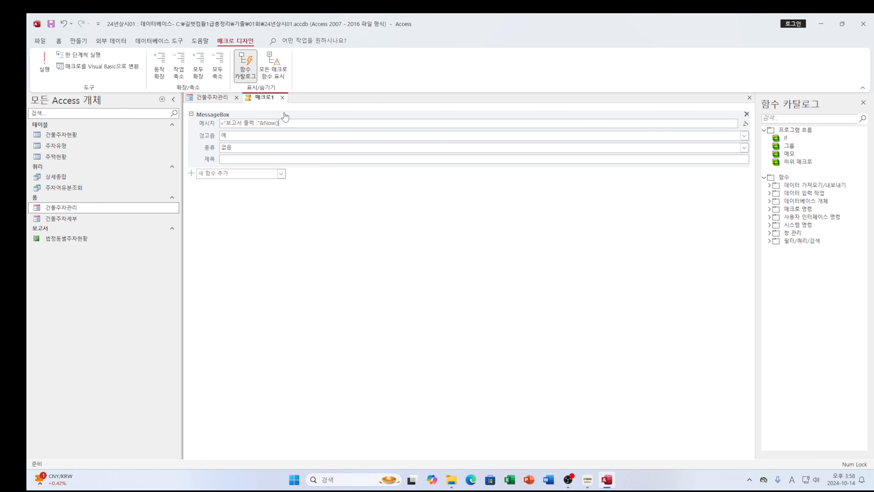
Step: Set the MessageBox title to 메시지 표시 및 보고서 출력
left_click(244, 134)
left_click(247, 147)
left_click(242, 160)
type("aptpw")
key("BackSpace")
key("BackSpace")
key("BackSpace")
key("BackSpace")
key("BackSpace")
type("메")
type("세지")
type(" ㅍ")
type("시")
type(" 및 출려")
left_click_drag(269, 158, 264, 159)
type("보고서 출력")
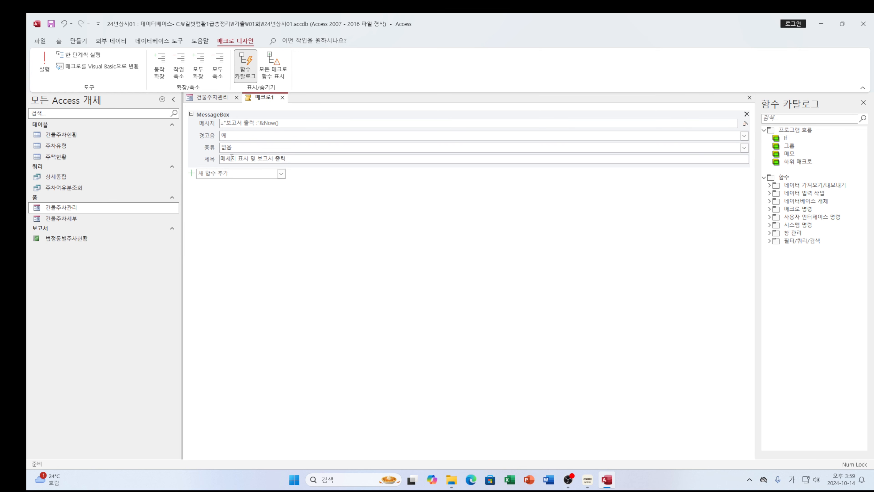
key("BackSpace")
type("시")
Step: Check the report requirement in the e-book, return to Access and add an OpenReport action to the macro
mouse_move(588, 479)
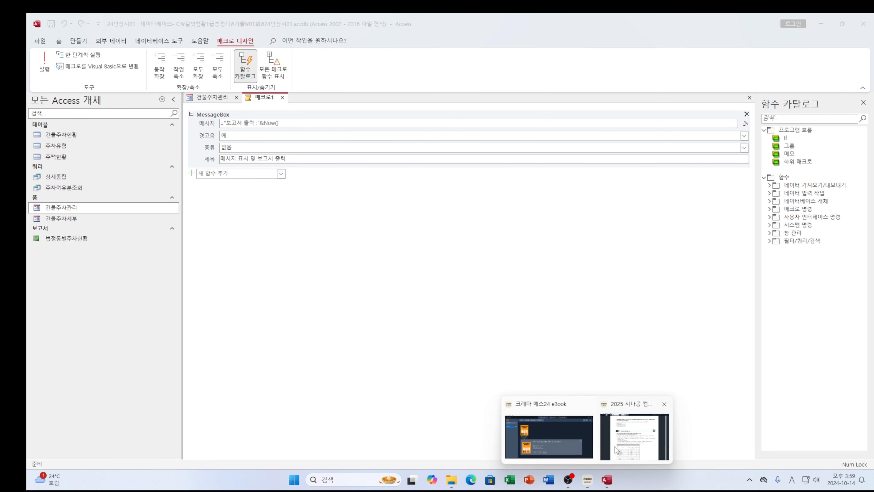
left_click(621, 447)
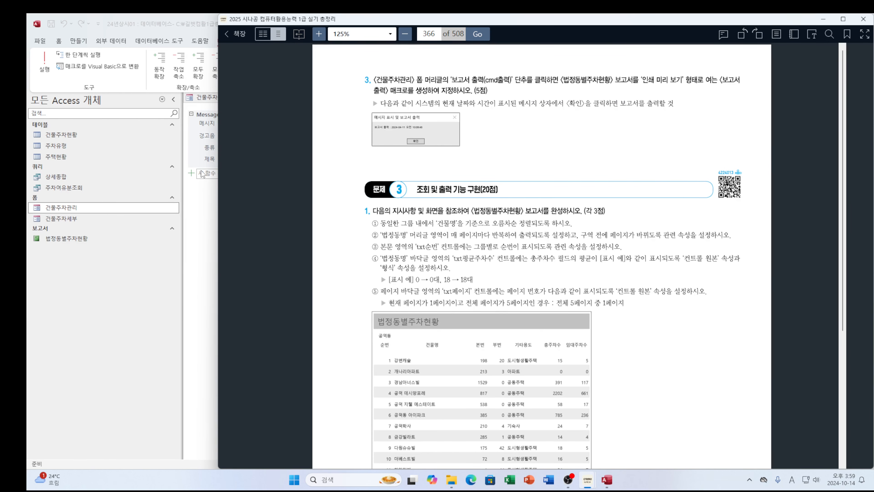
left_click(204, 177)
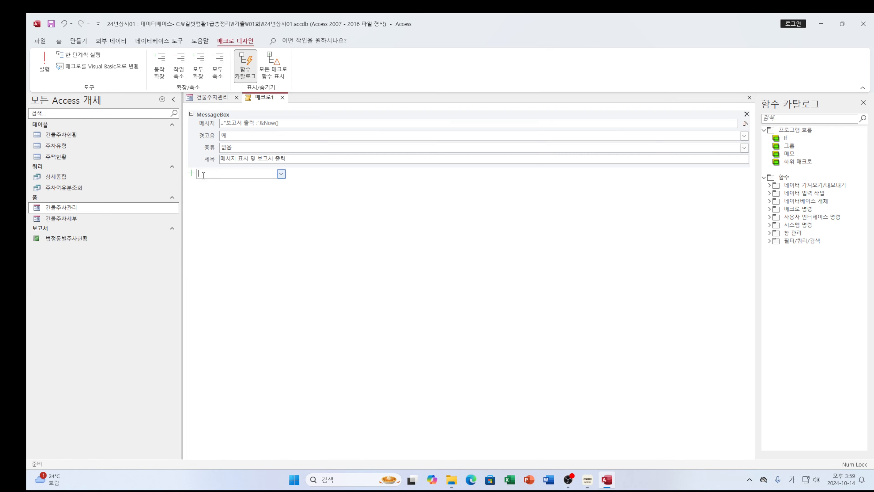
left_click(282, 172)
left_click(221, 452)
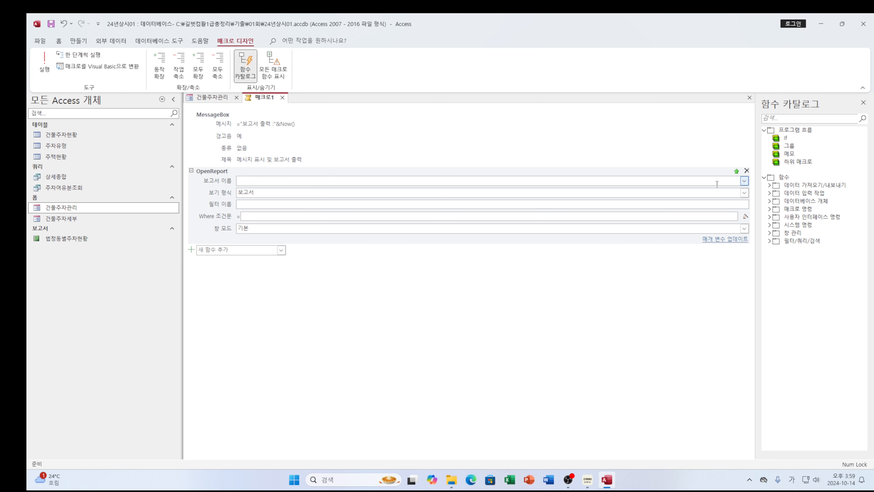
Step: Set the OpenReport action to open the 법정동별주차현황 report in 인쇄 미리 보기 view
left_click(744, 181)
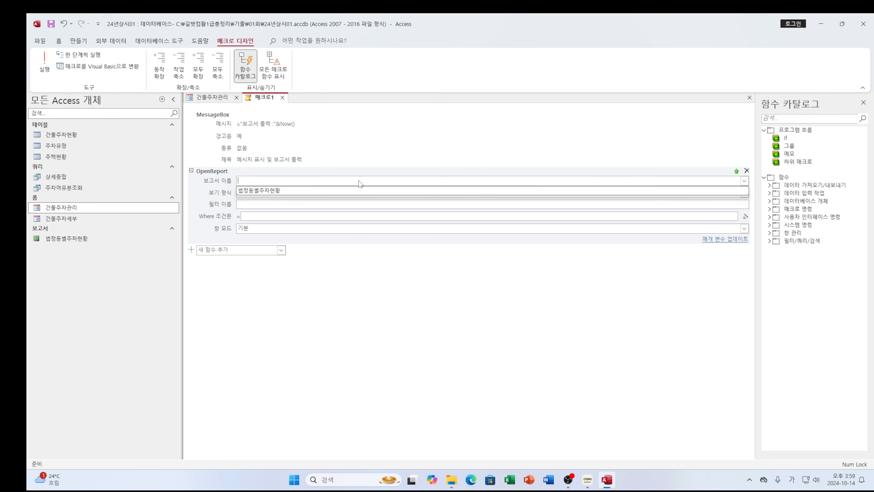
left_click(271, 191)
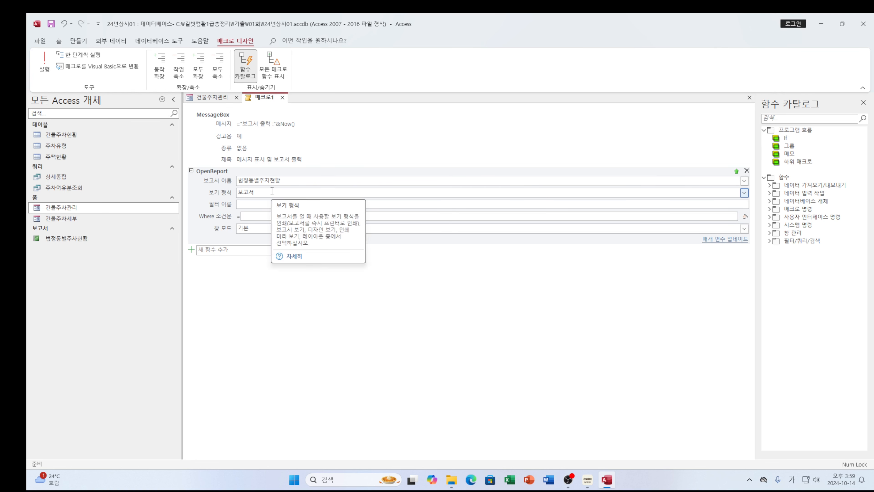
left_click(744, 192)
left_click(258, 219)
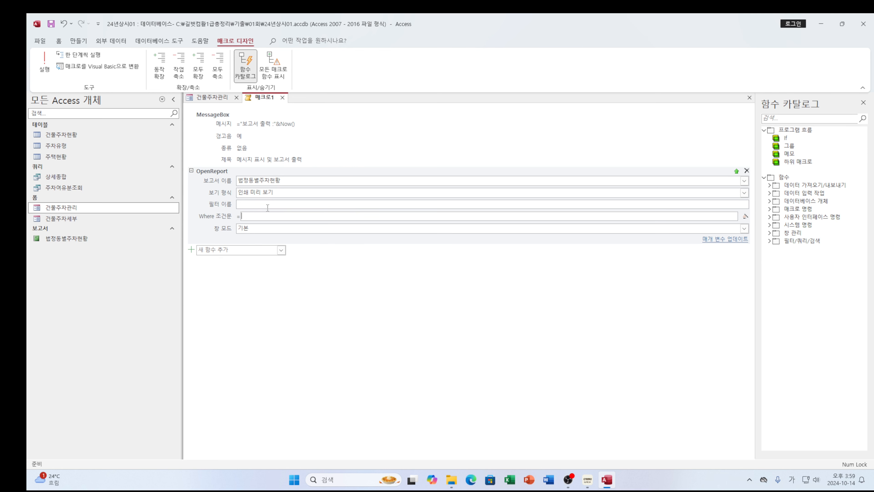
left_click(237, 227)
left_click(744, 229)
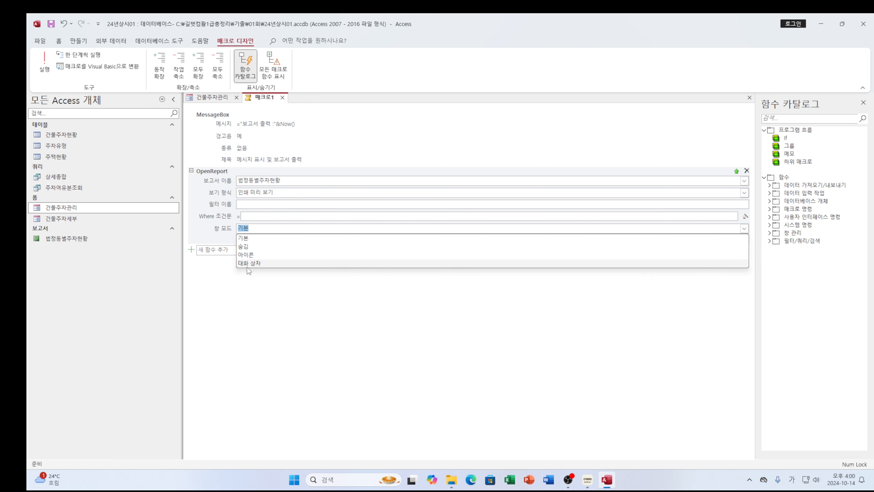
left_click(256, 229)
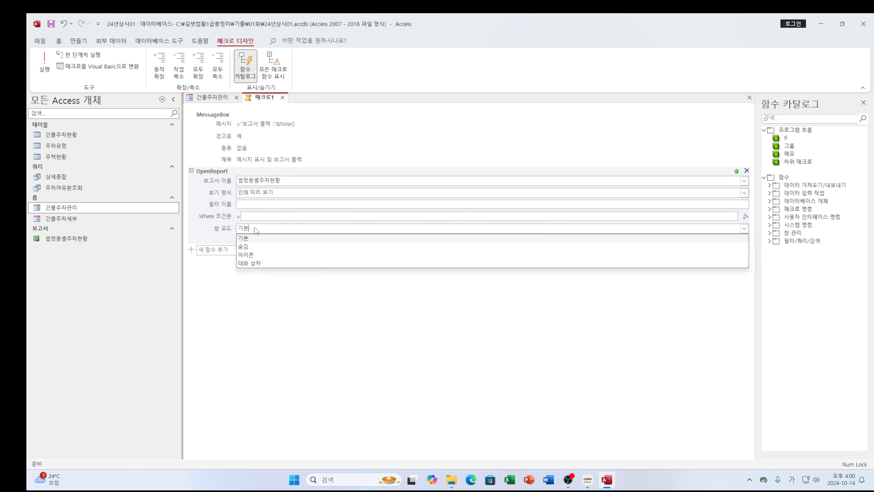
left_click(283, 194)
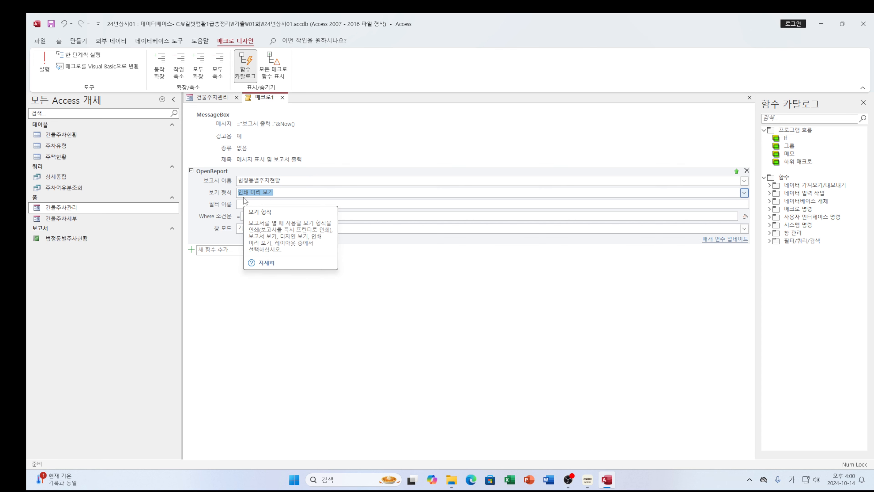
Step: Close the macro and save it under the name 보고서출력
left_click(750, 98)
left_click(400, 270)
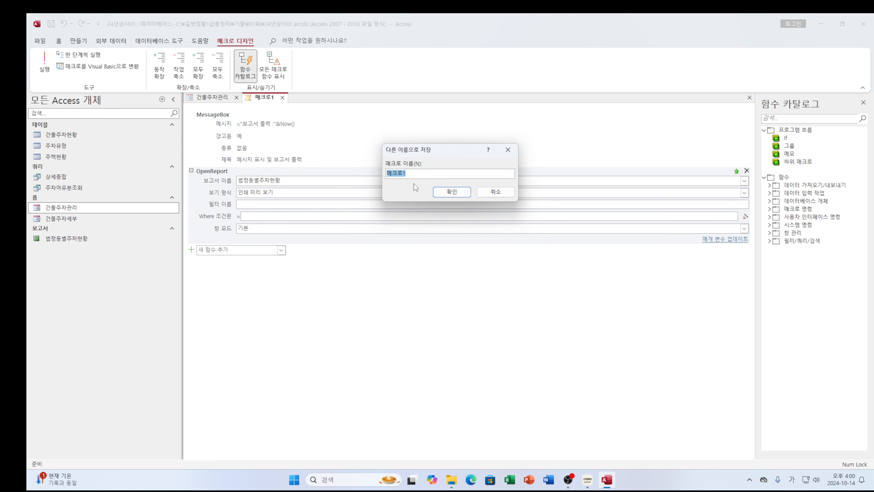
type("보고")
type("서 출ㄹ")
left_click(405, 173)
key("BackSpace")
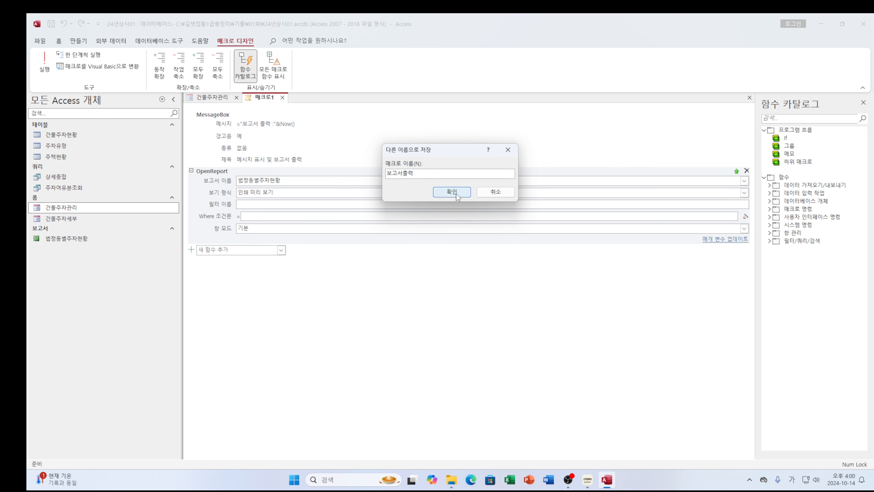
left_click(452, 191)
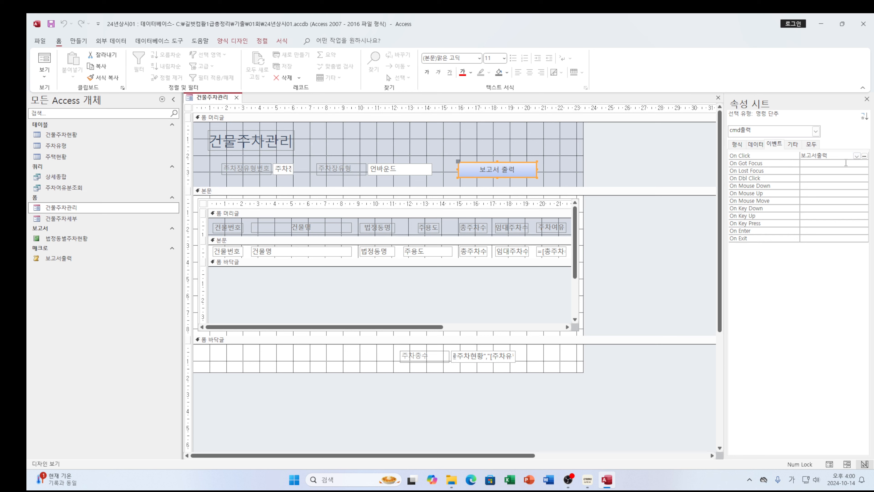
Step: Assign the 보고서출력 macro to the cmd출력 button's On Click event and switch the form to Form view
left_click(857, 156)
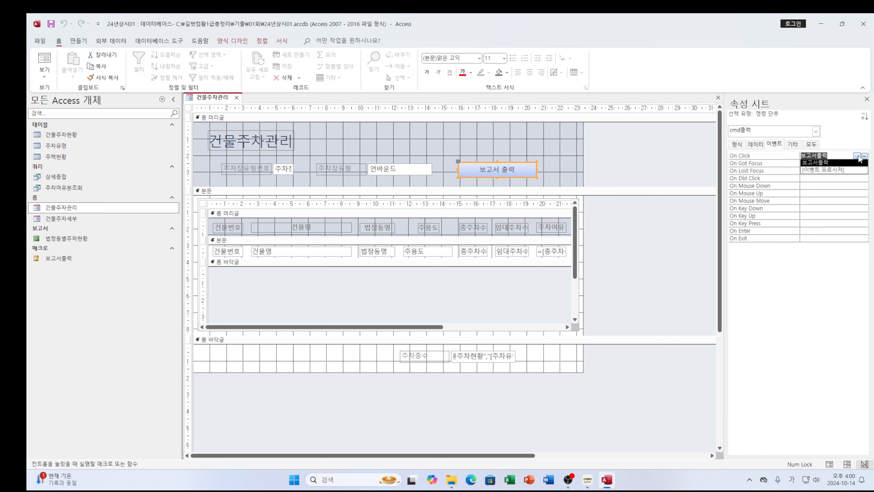
left_click(818, 164)
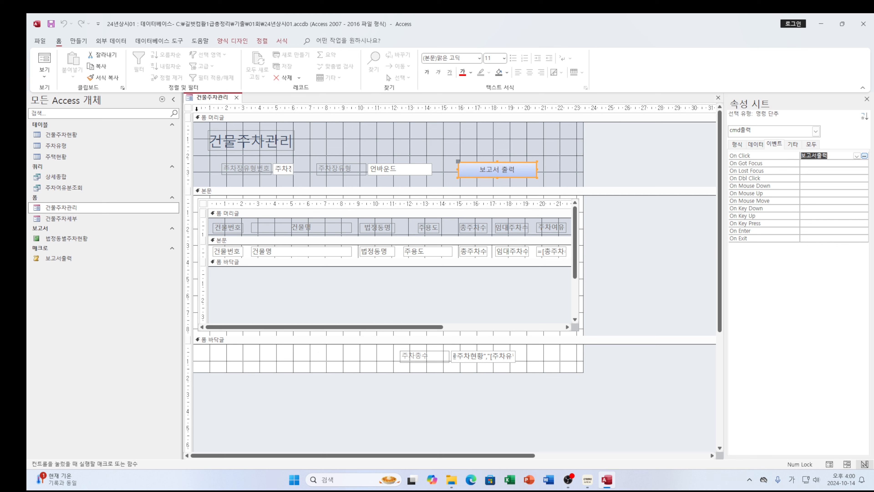
right_click(195, 104)
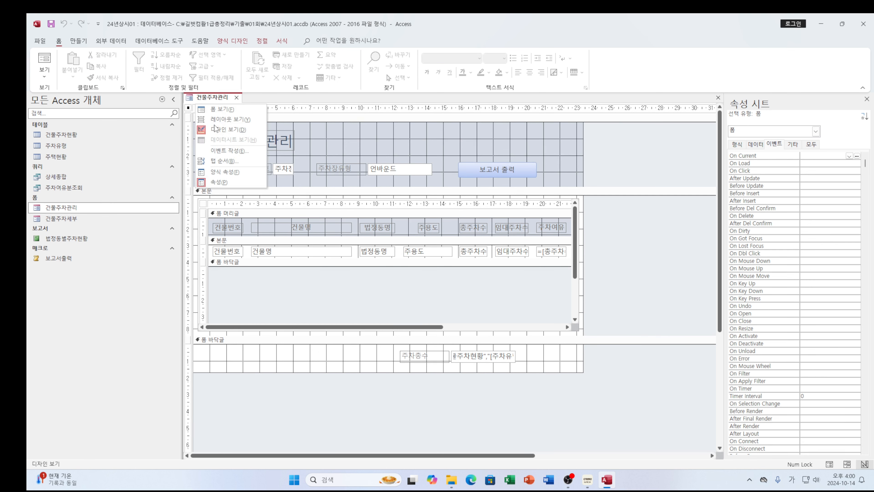
left_click(222, 110)
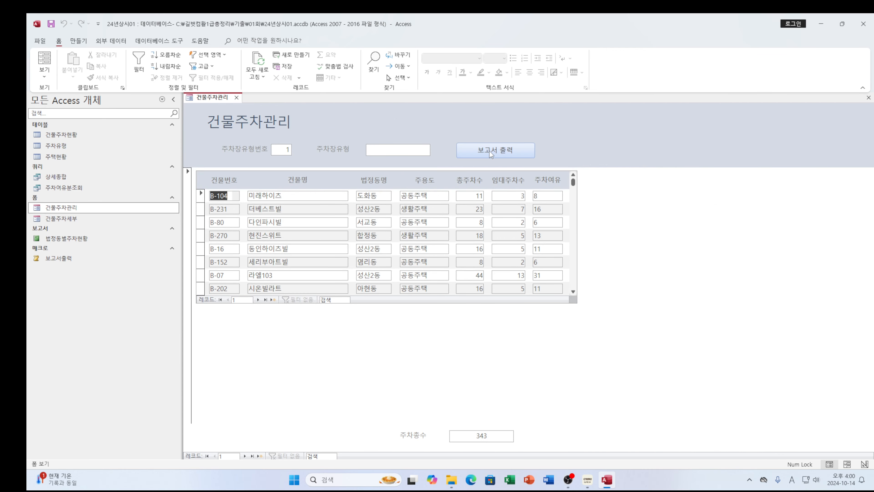
Step: Test the 보고서 출력 button through to the print preview, then close the preview and the form, saving the form's changes
left_click(496, 151)
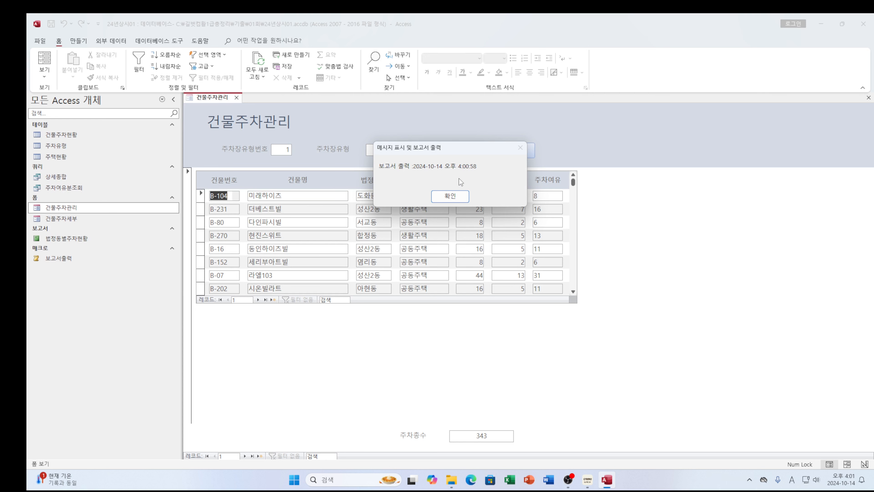
left_click(444, 195)
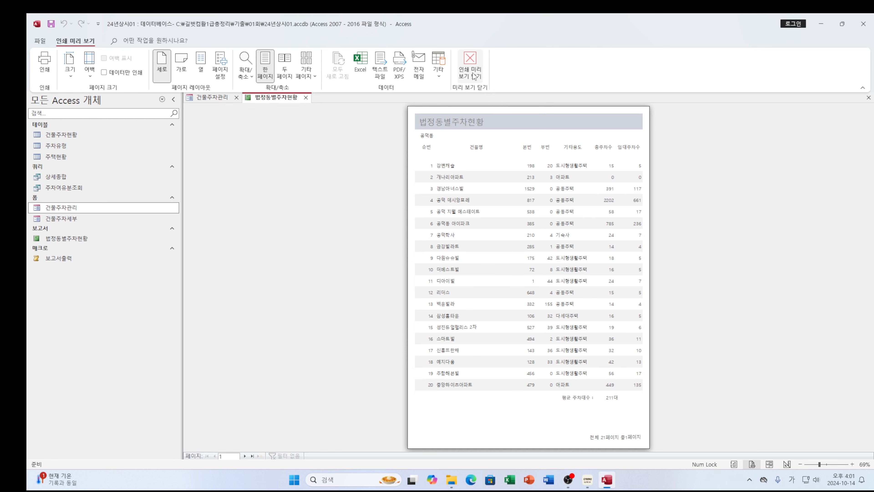
left_click(472, 70)
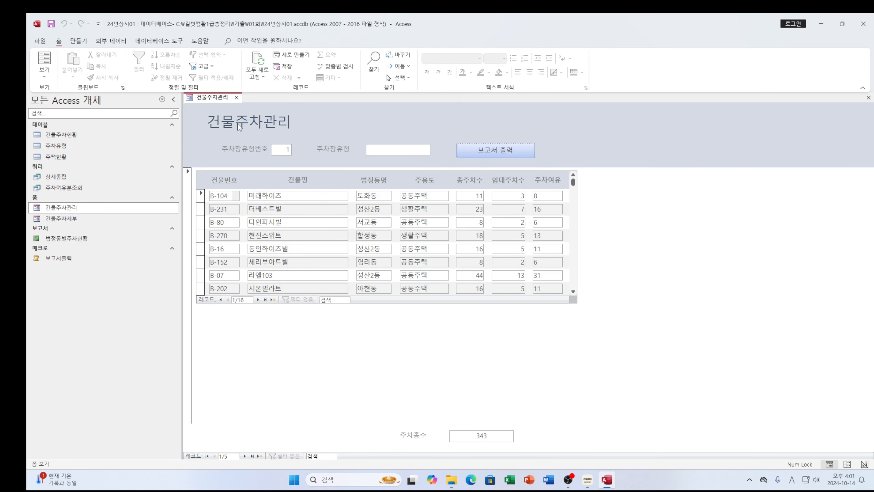
left_click(237, 98)
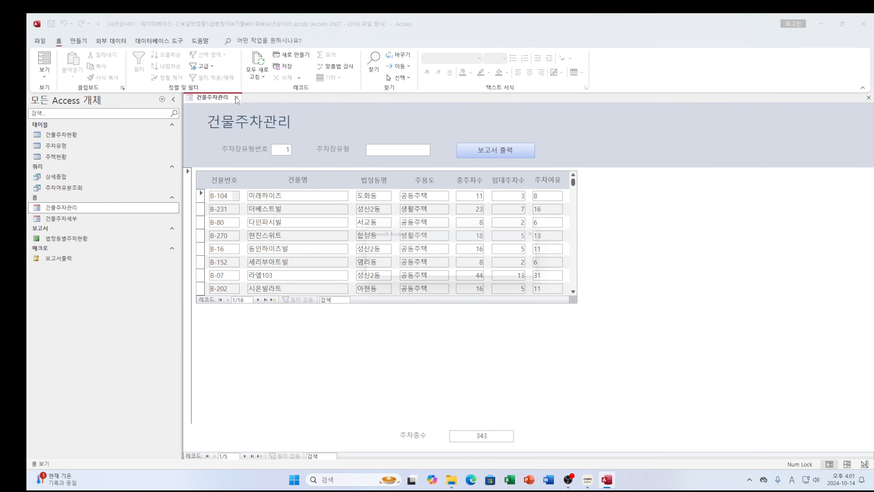
left_click(401, 270)
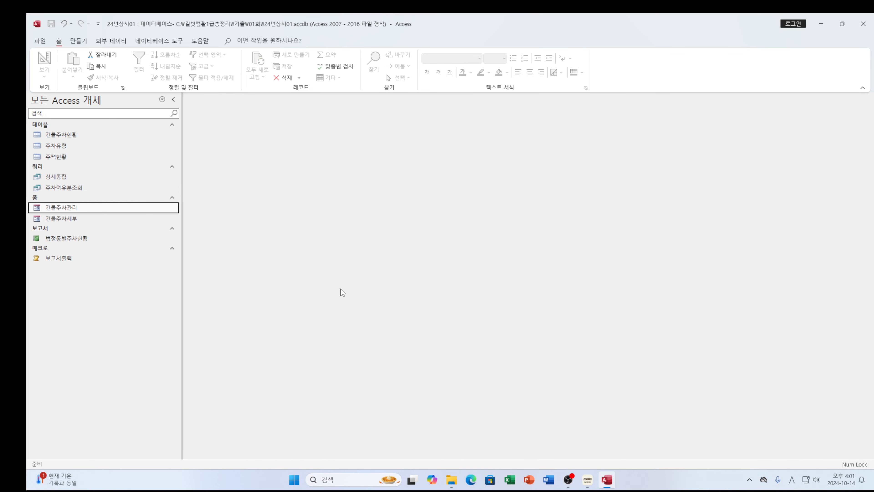
Step: Switch to the e-book and read the problem 3 instructions for completing the 법정동별주차현황 report
left_click(588, 479)
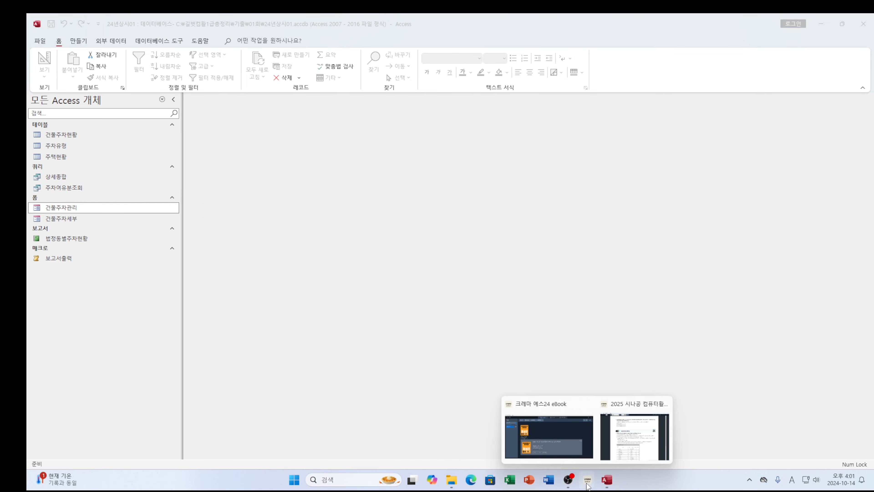
left_click(620, 458)
scroll(423, 238, "down", 3)
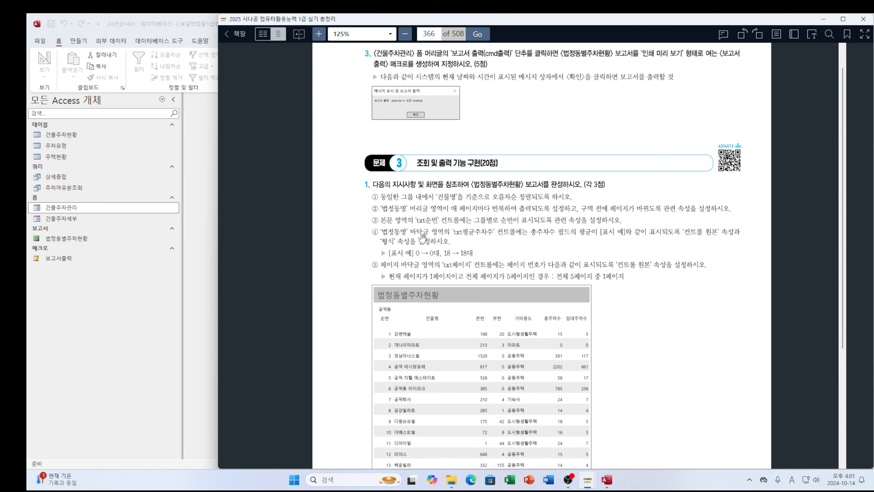
scroll(424, 238, "down", 3)
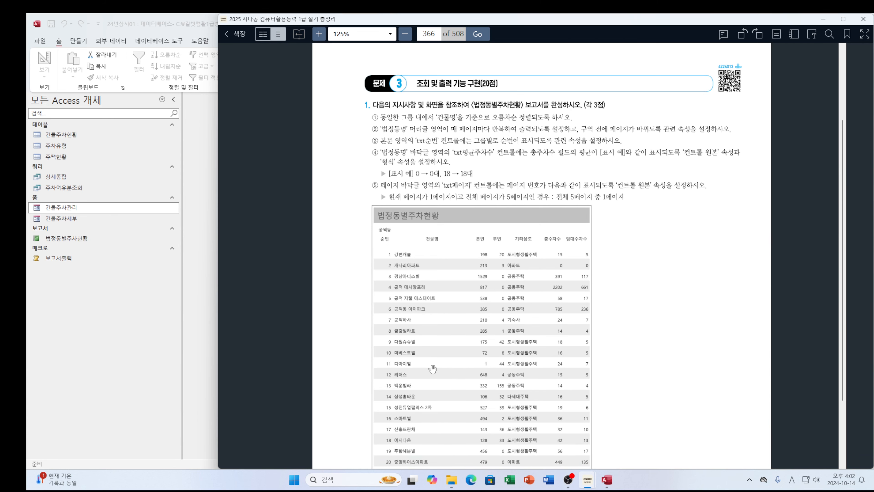
Step: Return to Access and open the 법정동별주차현황 report in Design view
left_click(67, 240)
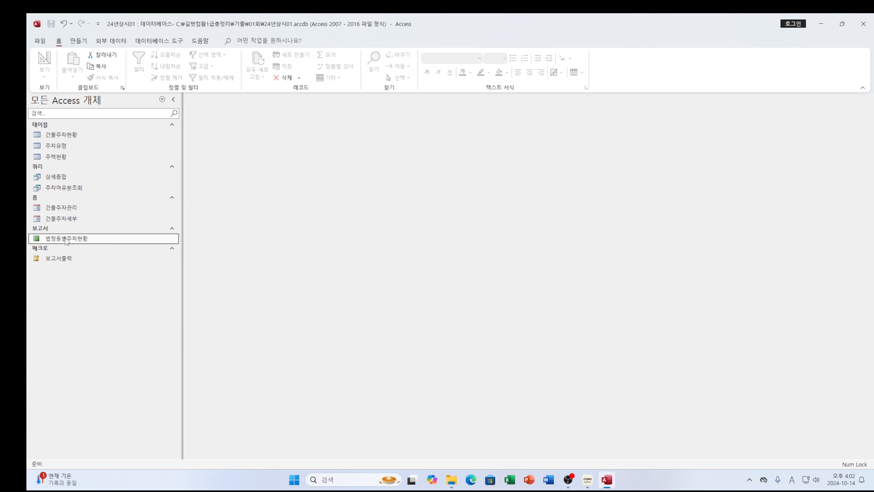
right_click(67, 241)
left_click(90, 271)
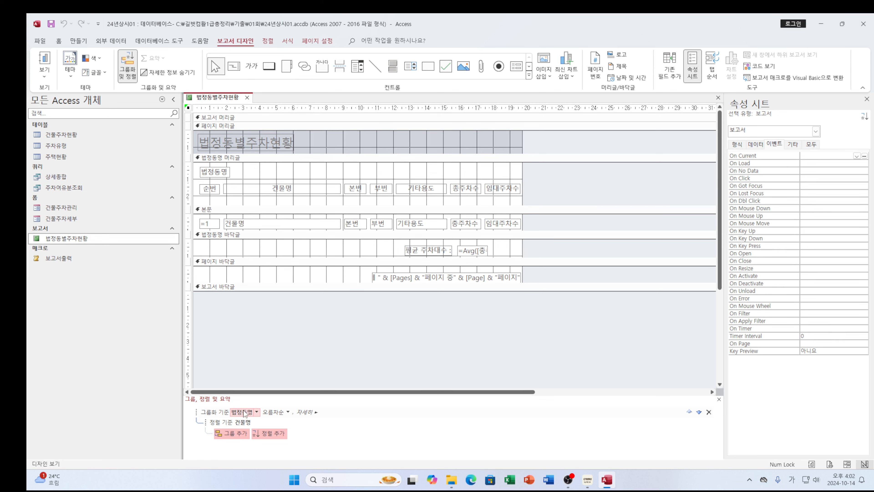
Step: Check the report's grouping and sorting settings for the ascending 건물명 sort within the 법정동명 group
left_click(125, 78)
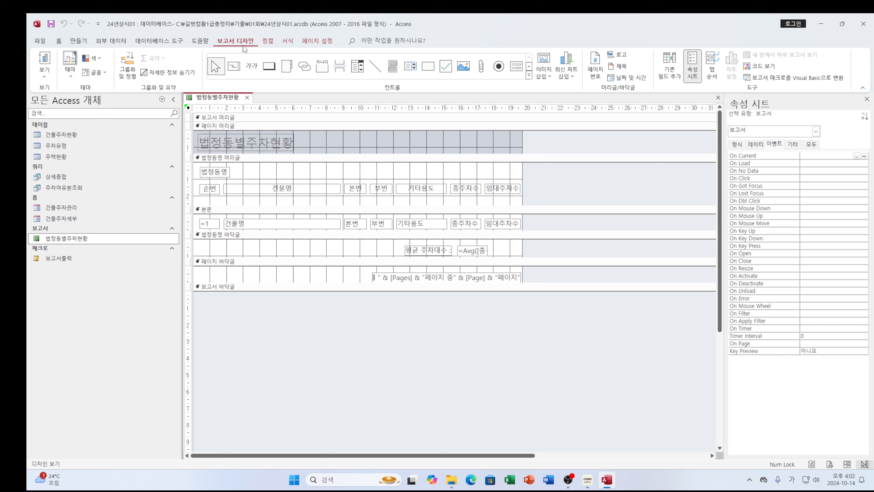
left_click(126, 74)
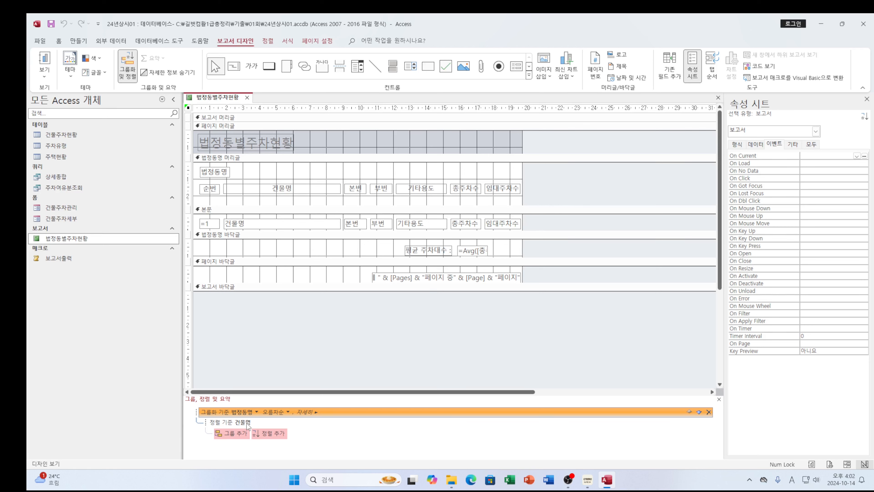
left_click(278, 435)
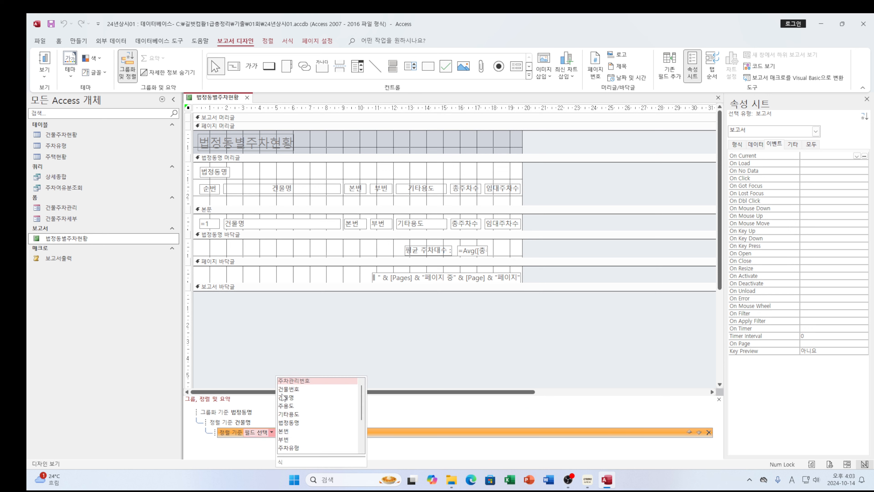
left_click(244, 420)
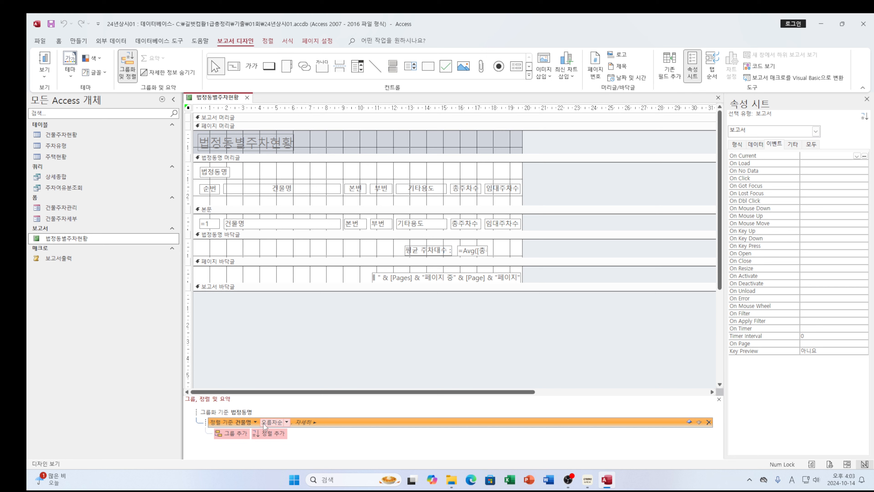
Step: Select the 법정동명 group header and expand the detailed options of the 법정동명 grouping level
left_click(233, 160)
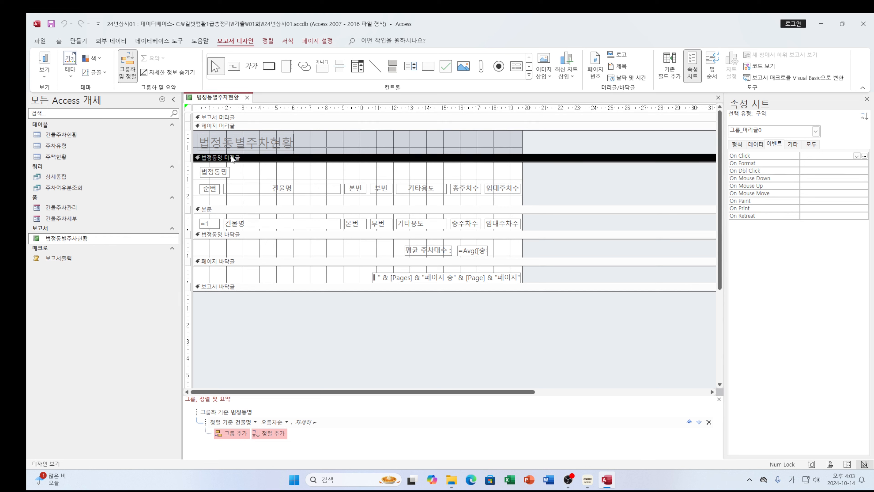
left_click(241, 413)
left_click(315, 412)
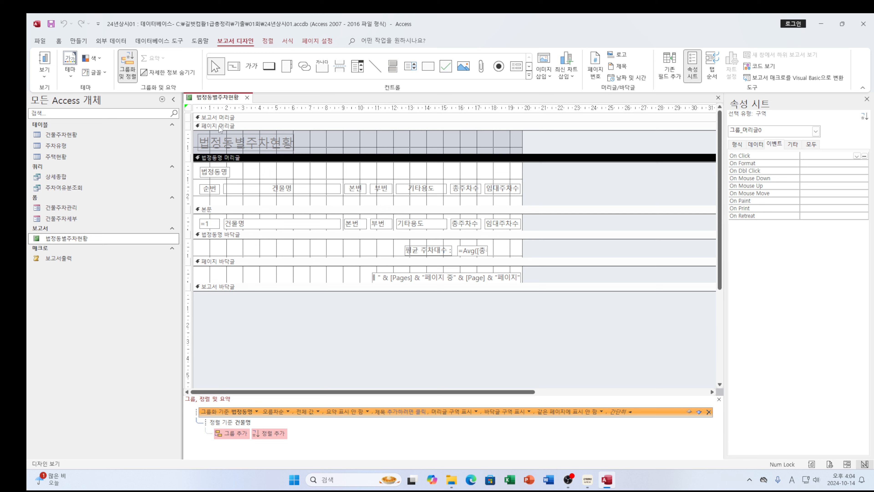
right_click(328, 141)
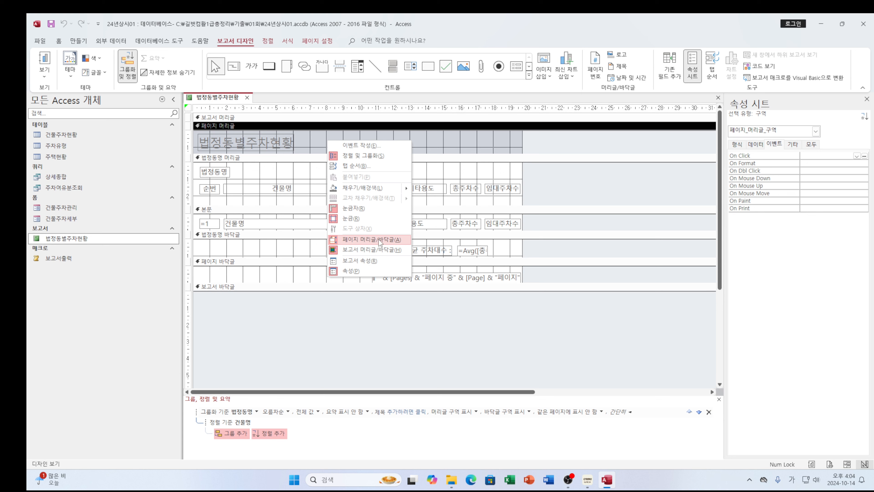
left_click(358, 240)
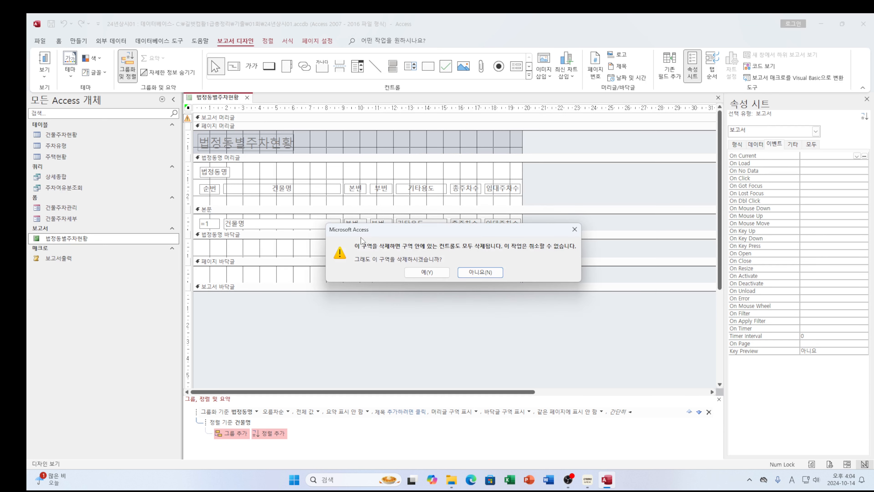
left_click(575, 229)
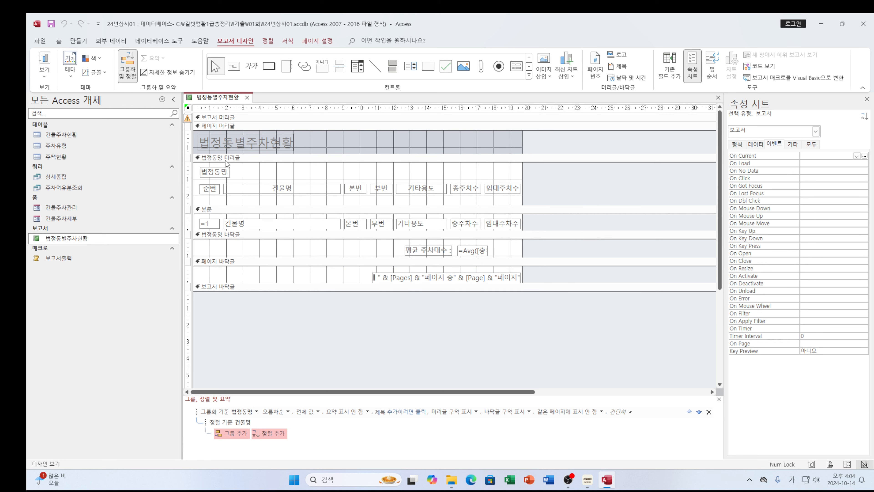
Step: Select the 법정동명 header section and reread its repeat and page-break instruction in the e-book
left_click(217, 159)
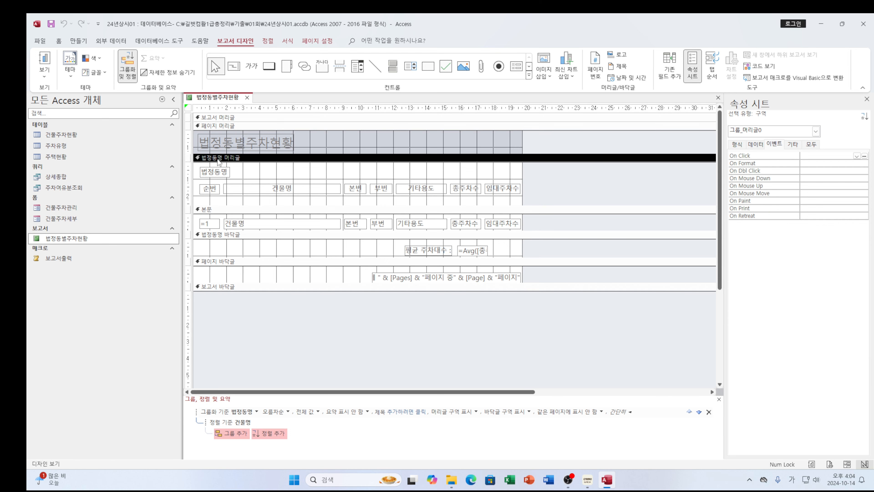
mouse_move(588, 476)
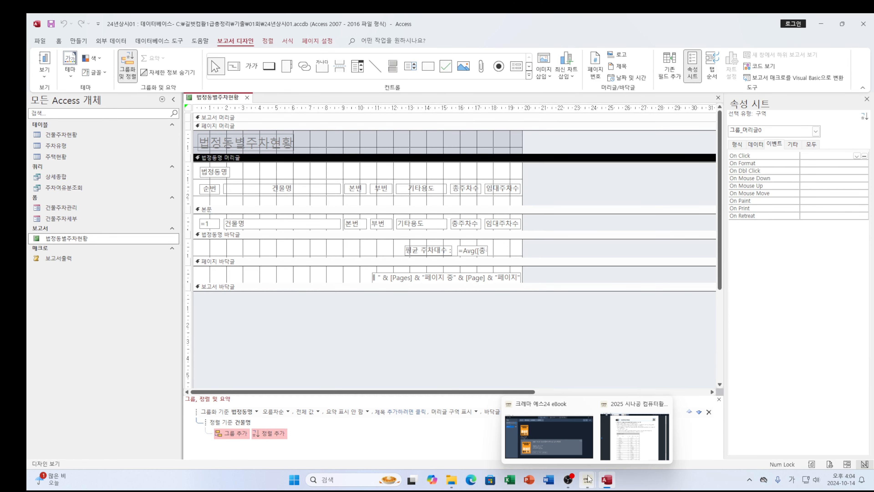
left_click(635, 437)
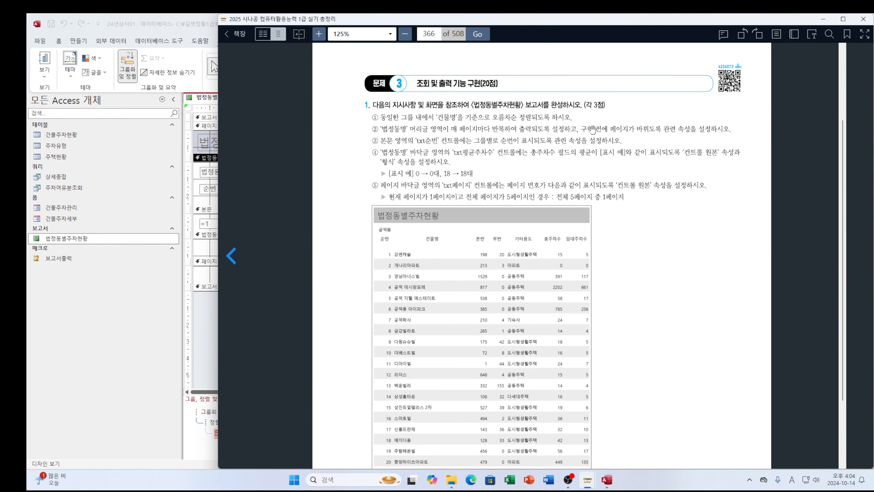
left_click(198, 307)
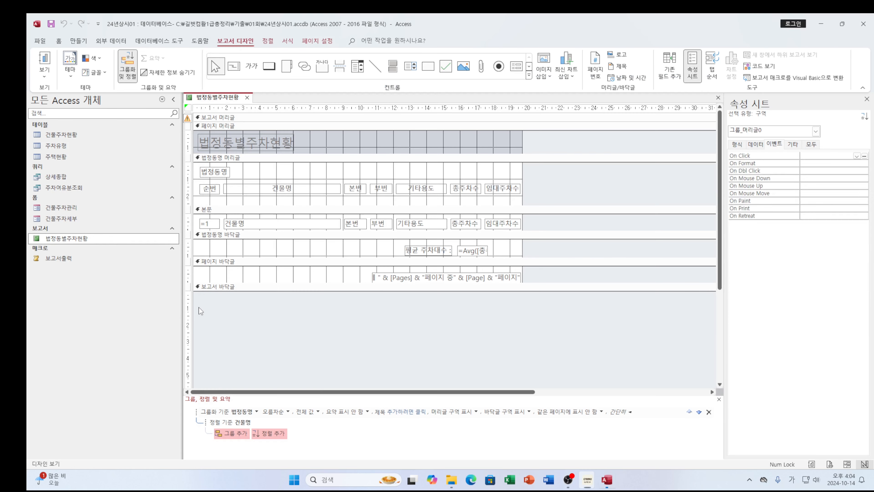
Step: Examine the 법정동명 header's 반복 실행 구역 and 페이지 바꿈 format properties and their available options
left_click(256, 159)
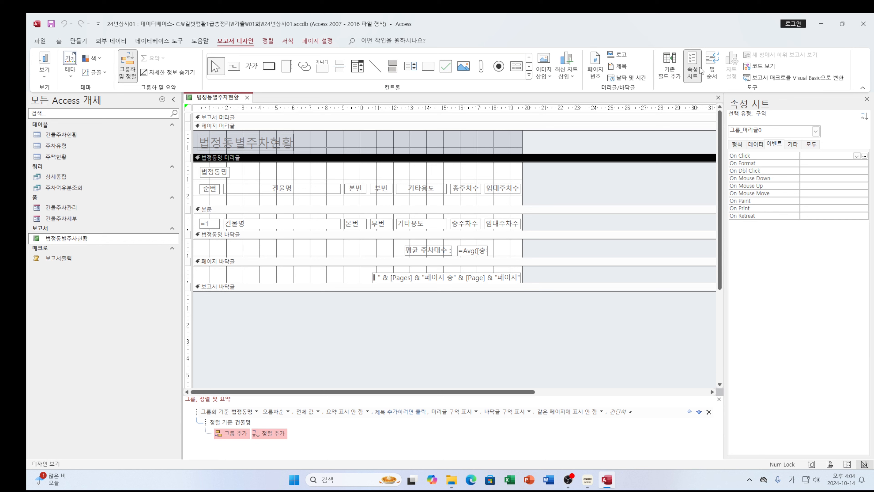
left_click(743, 147)
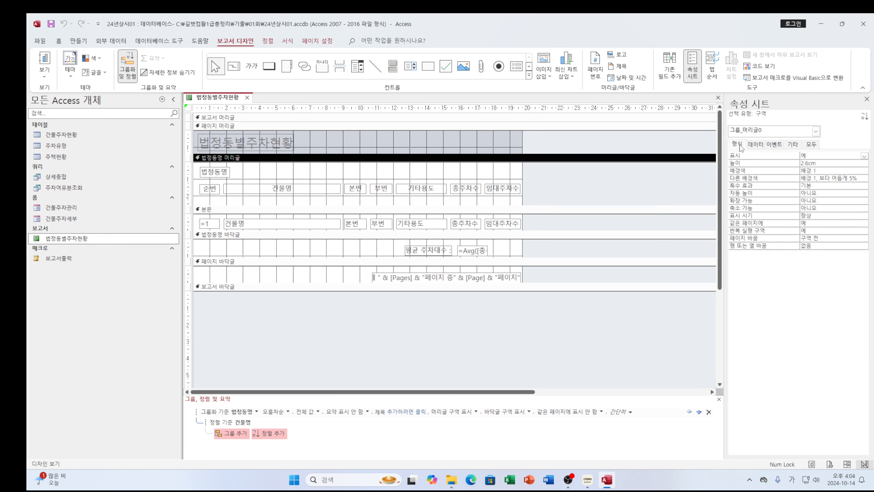
left_click(814, 230)
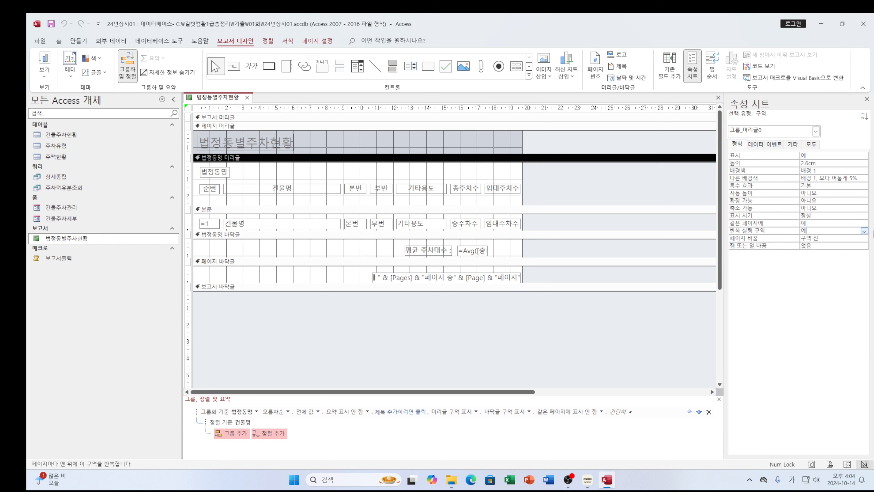
left_click(865, 231)
left_click(866, 233)
left_click(768, 238)
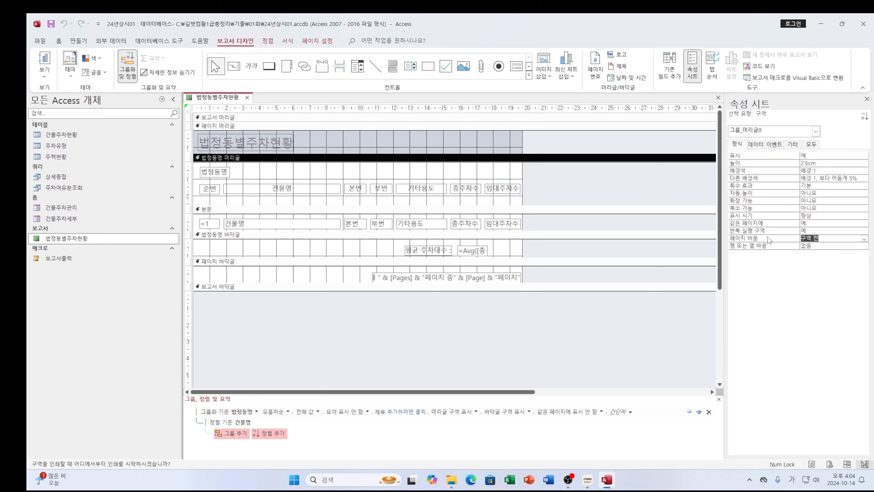
left_click(835, 239)
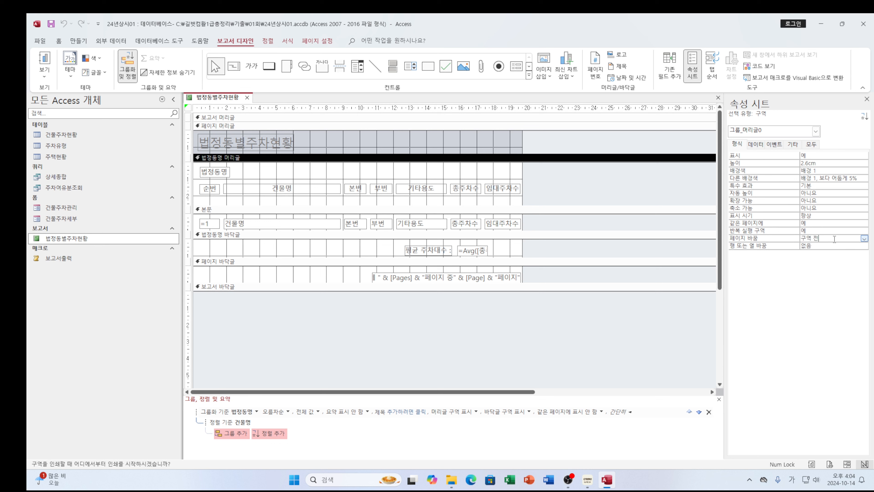
left_click(865, 238)
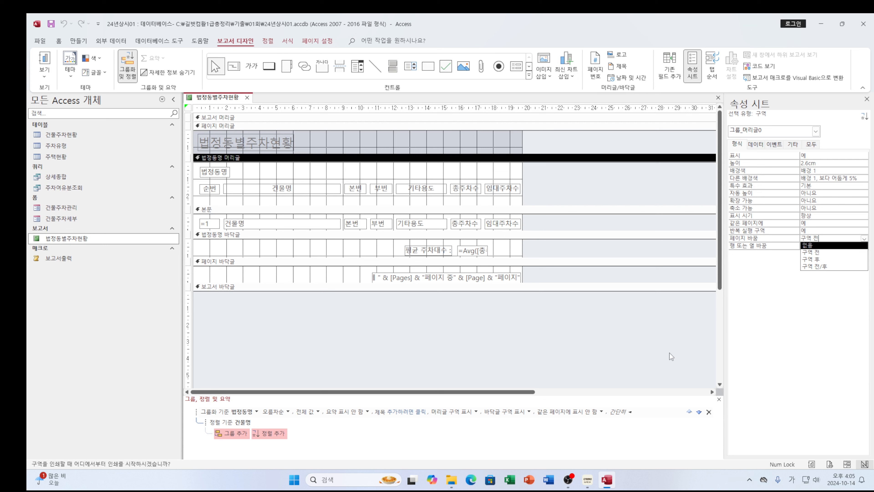
Step: Reread the e-book instruction for the txt순번 control and return to the report design
mouse_move(588, 479)
left_click(643, 432)
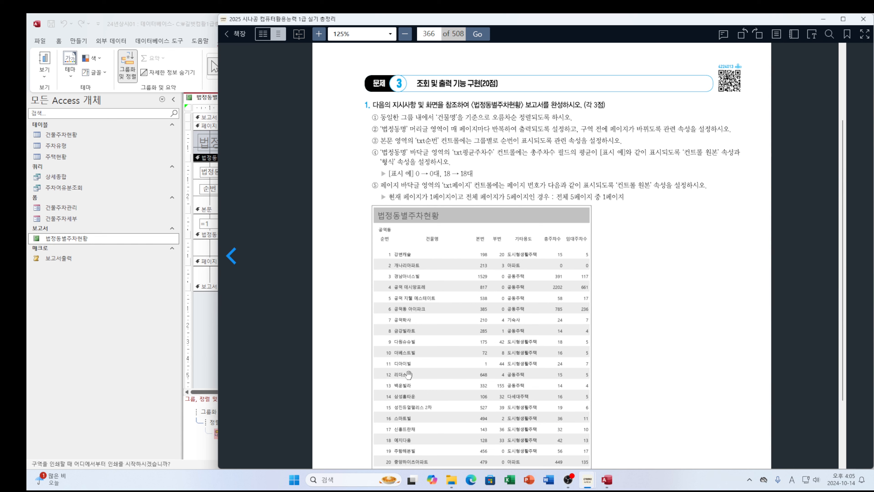
left_click(209, 206)
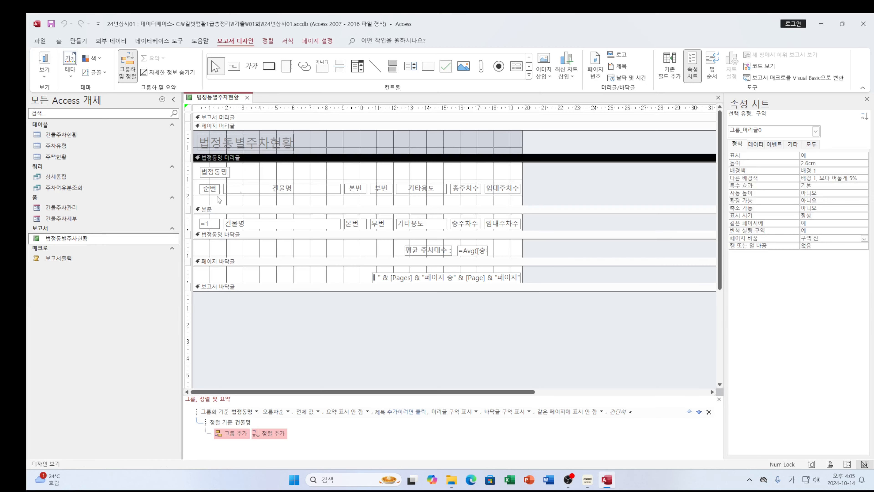
Step: Check the 컨트롤 원본 of the txt순번 text box in the 본문 section and set its 누적 합계 property to 그룹
left_click(226, 210)
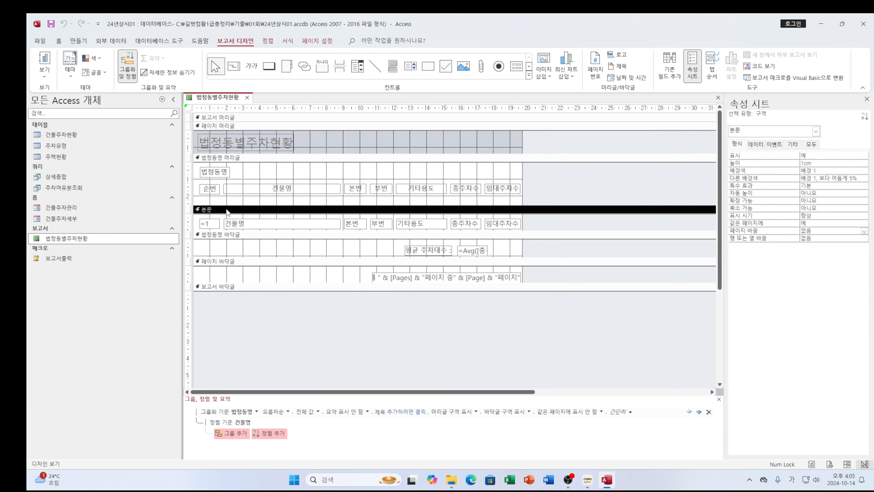
left_click(206, 225)
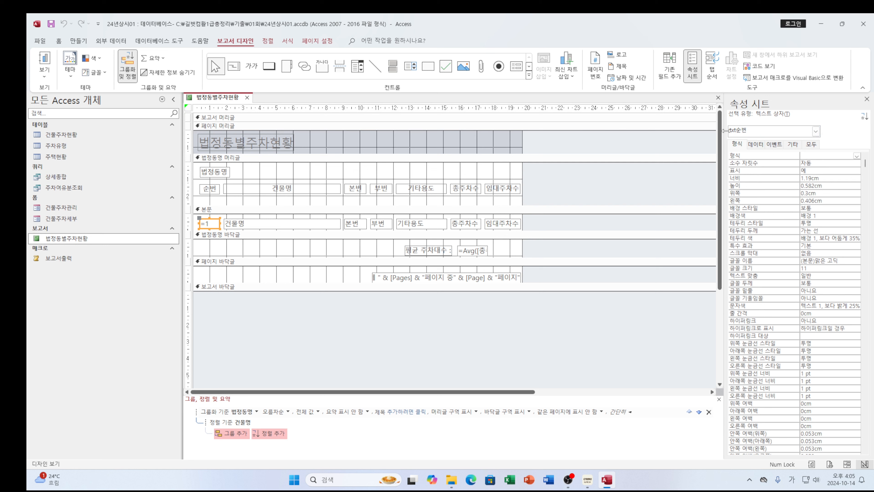
left_click(756, 145)
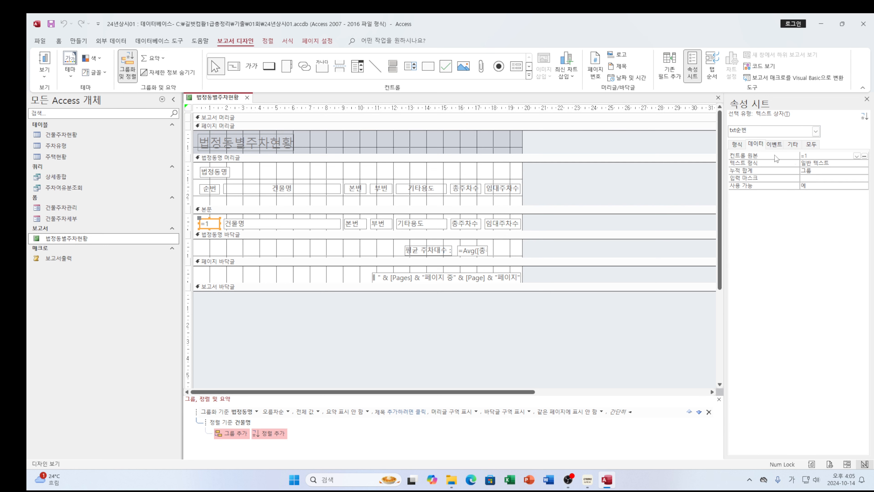
left_click(792, 156)
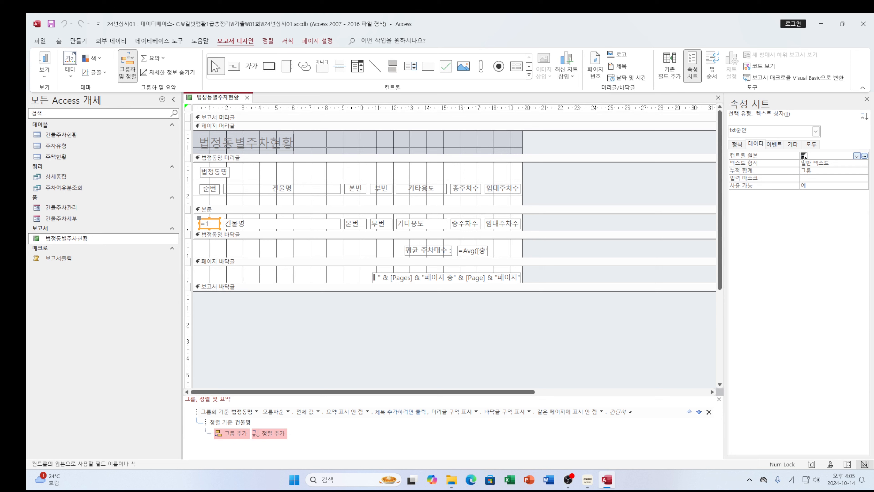
left_click(812, 172)
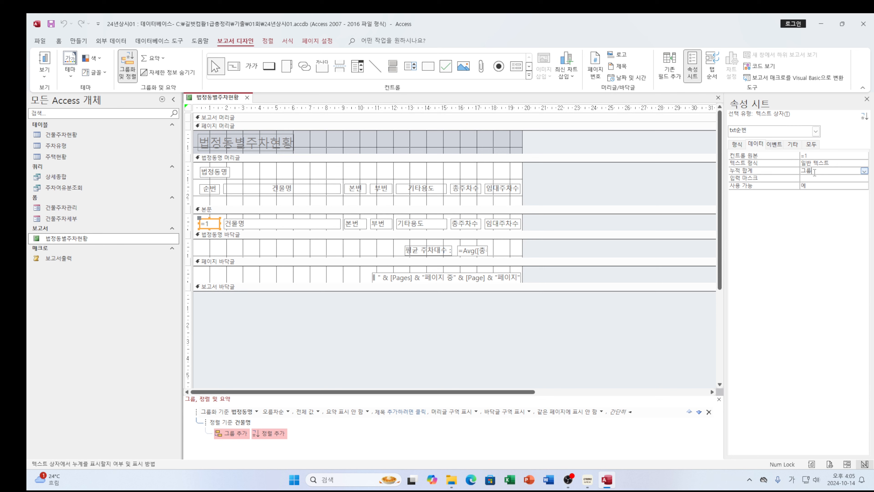
left_click(812, 155)
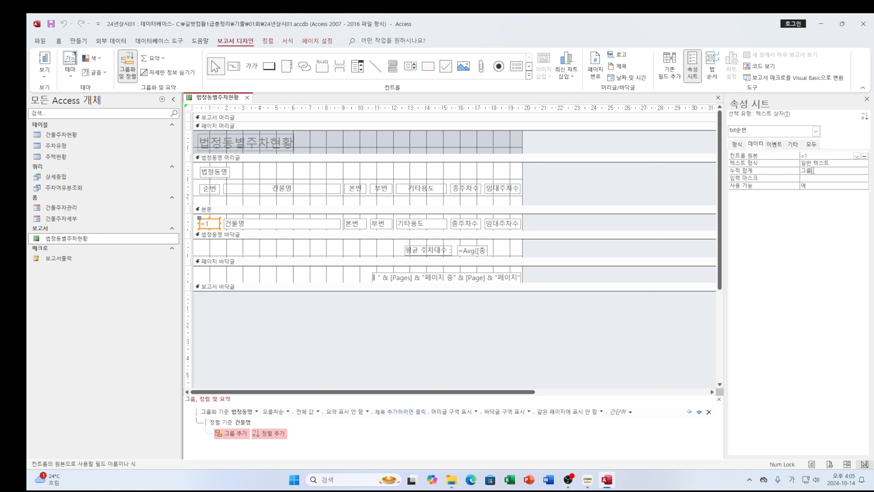
left_click(793, 171)
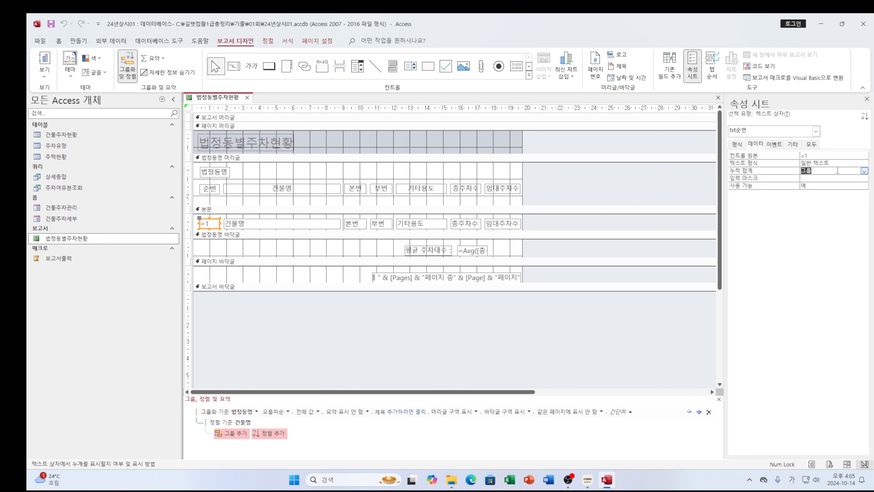
left_click(864, 171)
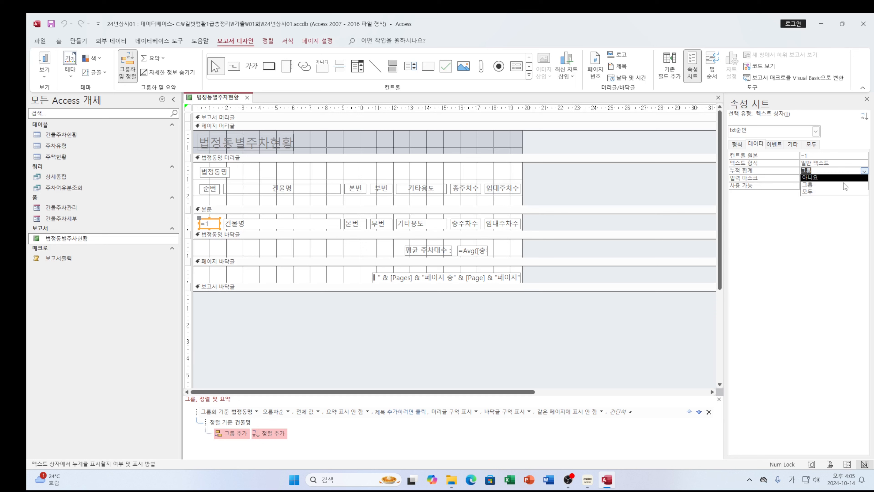
left_click(809, 184)
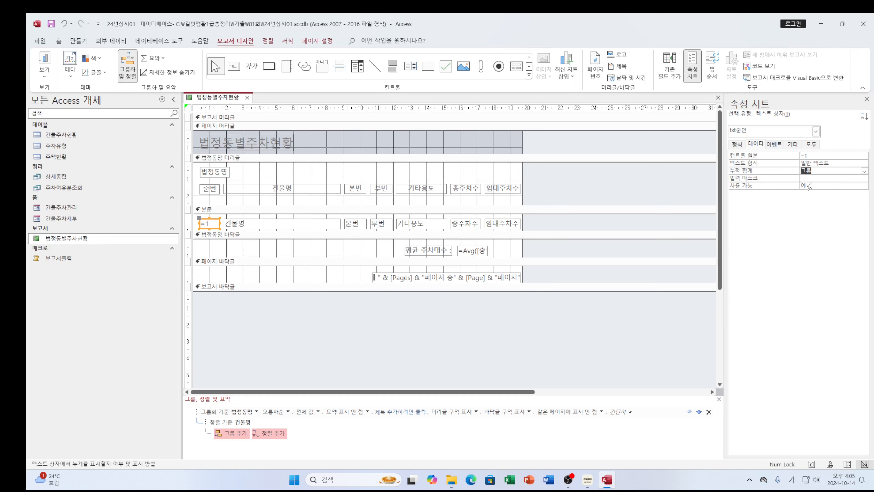
Step: Check the txt순번 control's 컨트롤 원본 and 누적 합계 properties and read the e-book instruction for the txt평균주차수 control
left_click(810, 156)
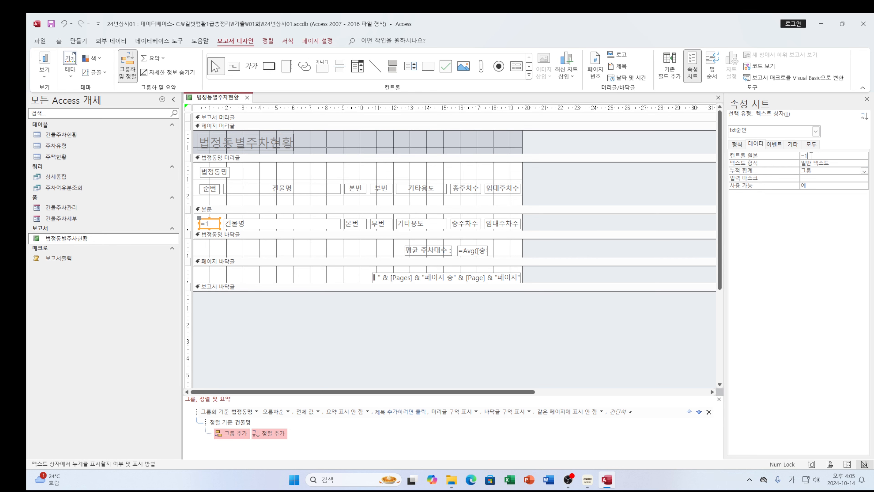
left_click(817, 173)
mouse_move(587, 479)
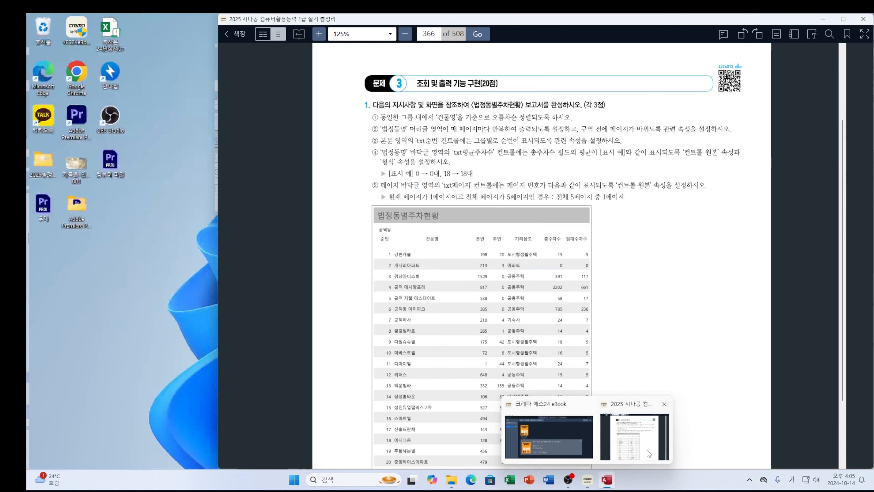
left_click(635, 436)
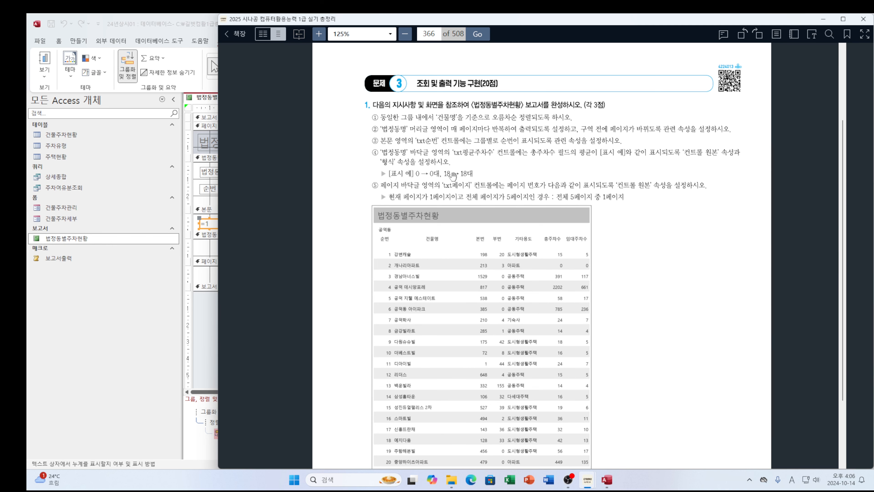
left_click(205, 278)
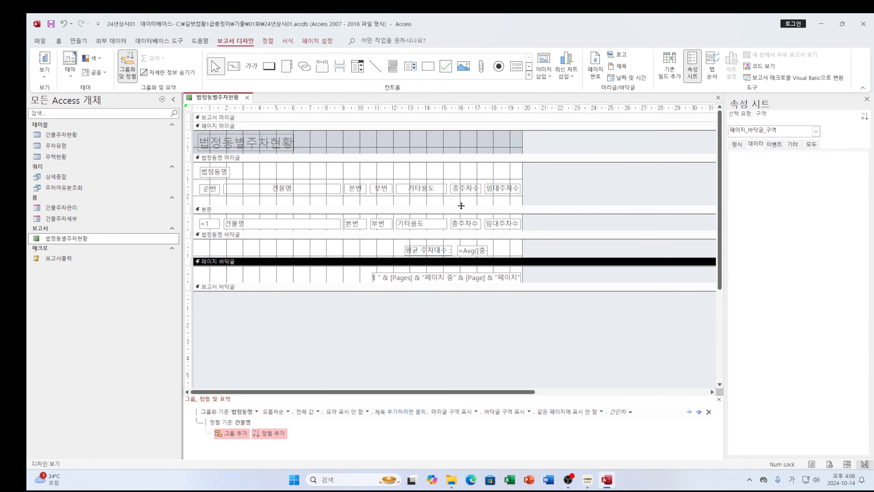
Step: Select the txt총주차수 text box in the 본문 section and examine its full list of properties
left_click(251, 209)
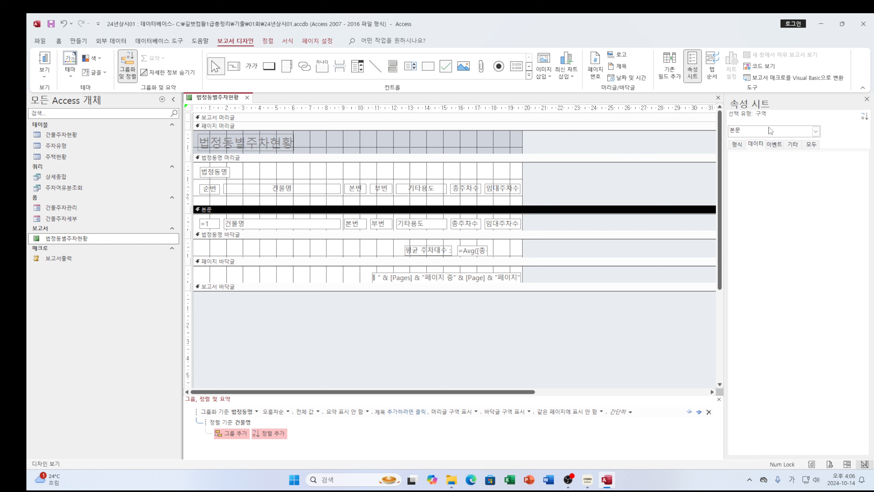
left_click(816, 131)
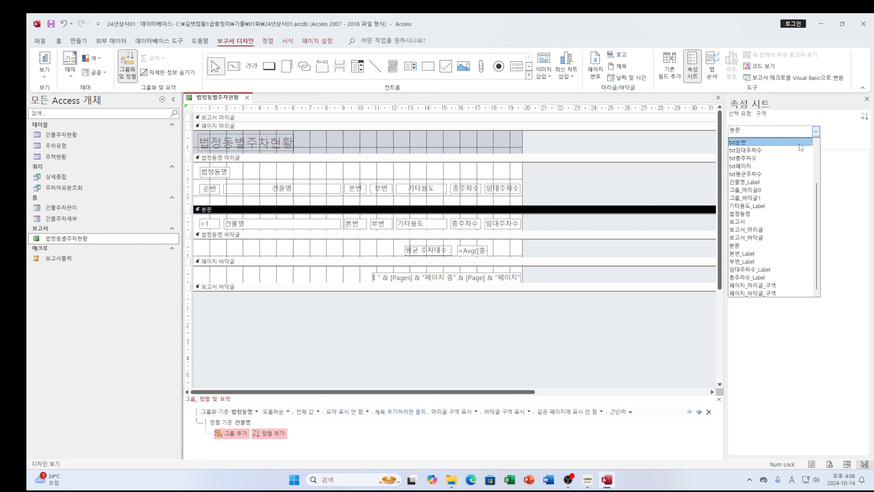
left_click(775, 158)
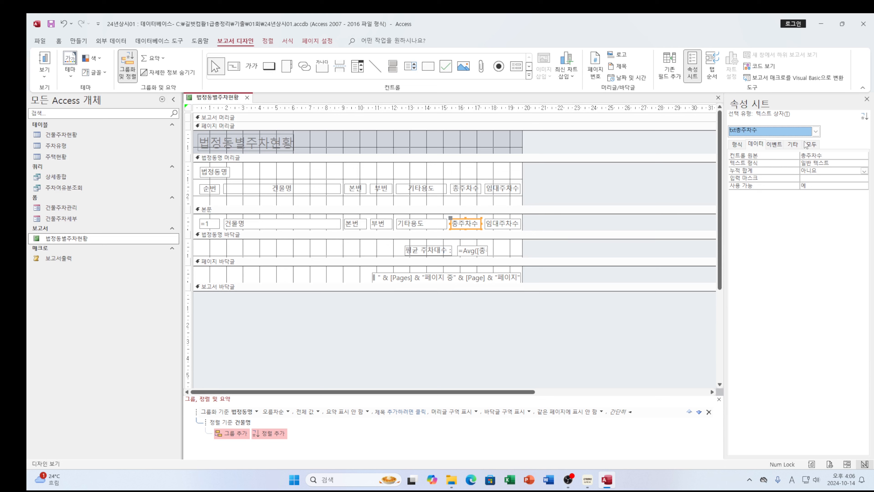
left_click(811, 145)
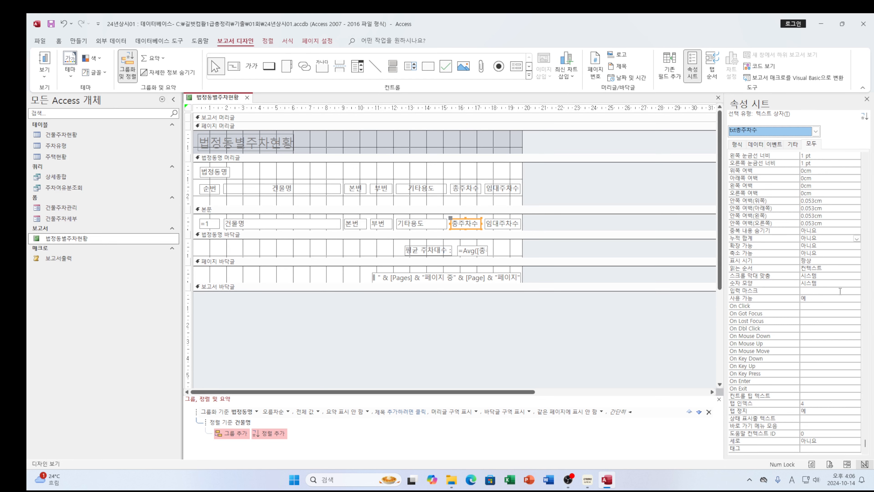
scroll(846, 384, "up", 3)
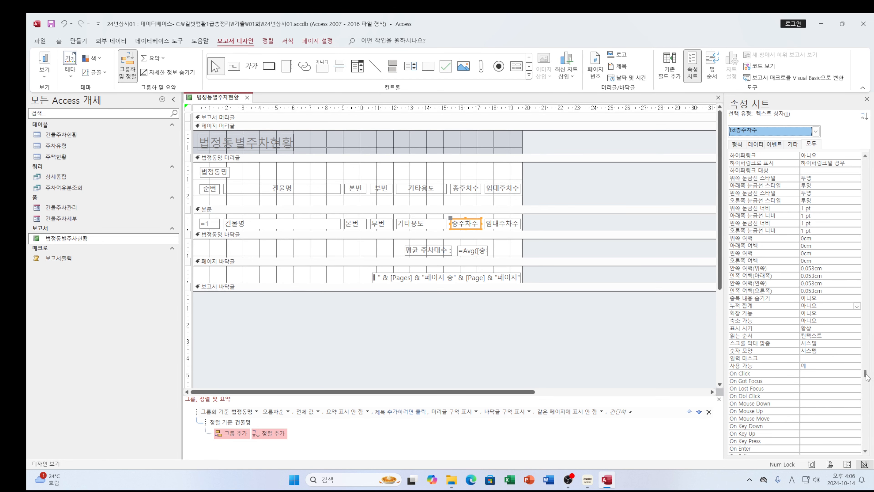
left_click_drag(865, 374, 873, 162)
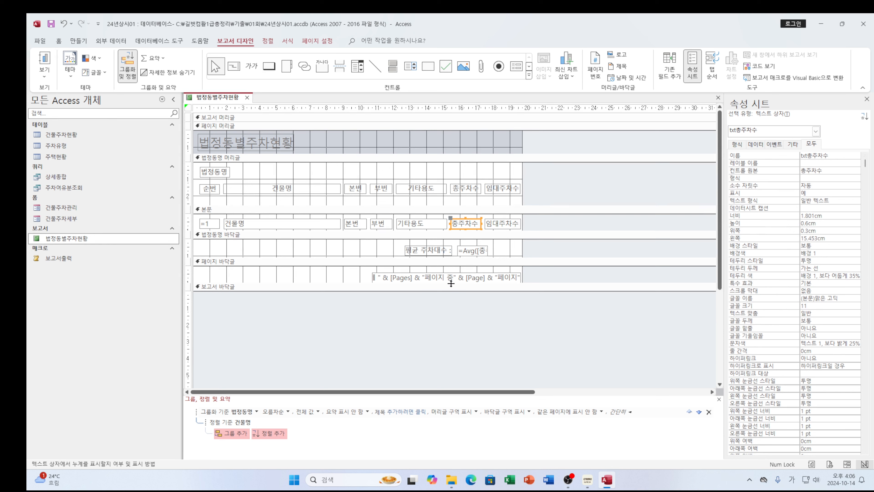
Step: Select the txt평균주차수 text box in the 법정동명 footer and examine its 컨트롤 원본 and 형식 properties
left_click(447, 254)
left_click(480, 252)
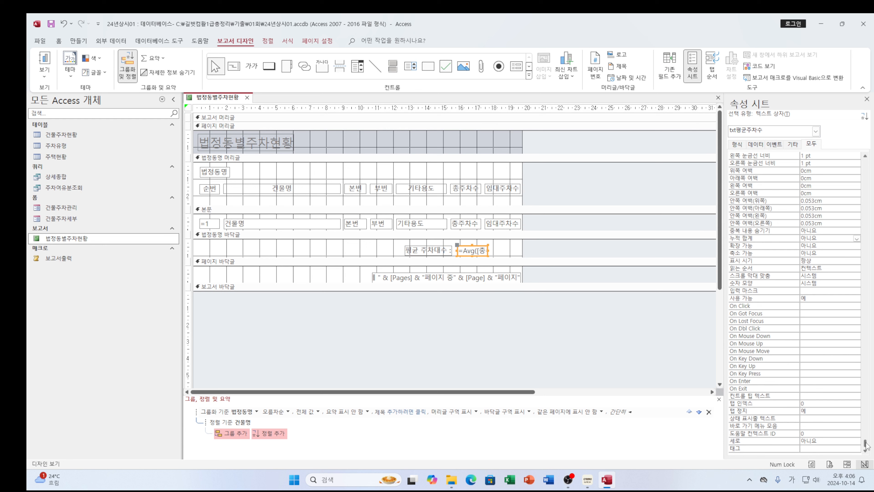
left_click_drag(866, 446, 873, 159)
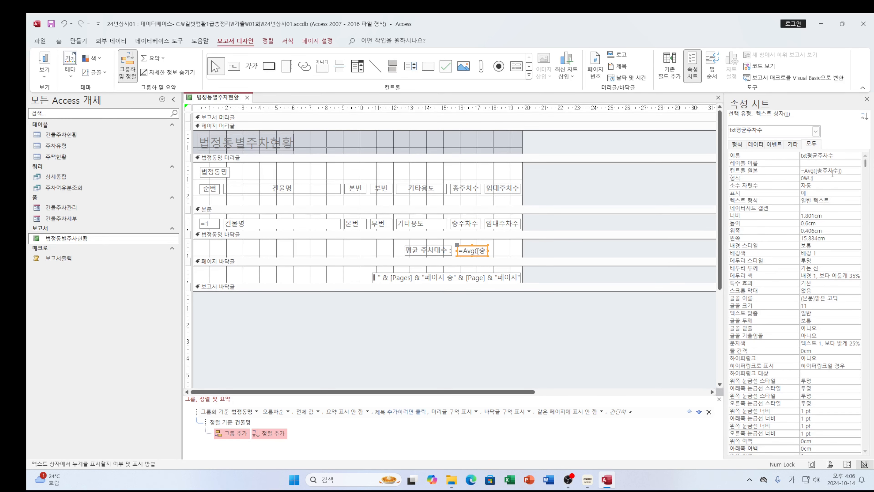
left_click(841, 171)
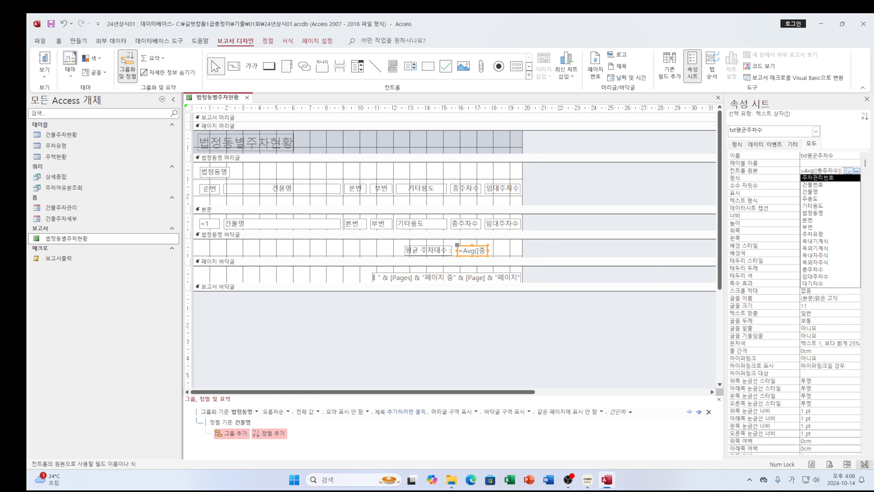
left_click_drag(844, 170, 806, 170)
left_click(806, 170)
left_click(768, 171)
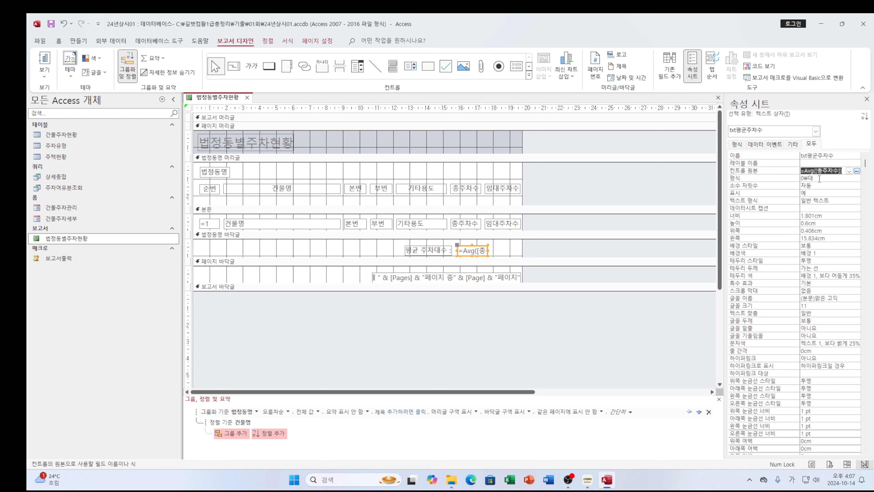
left_click(820, 178)
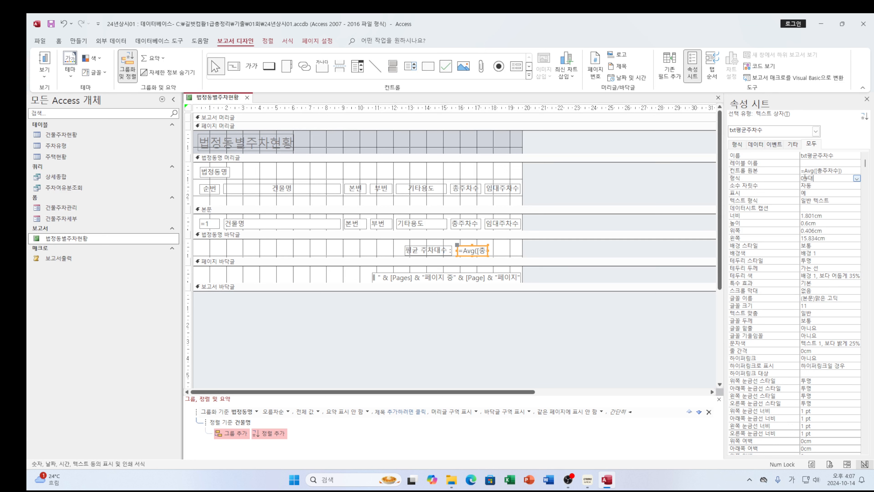
left_click_drag(816, 178, 800, 178)
Step: Reread the e-book instructions and open the 컨트롤 원본 of the page footer's txt페이지 text box in the expression builder
left_click(588, 480)
left_click(613, 440)
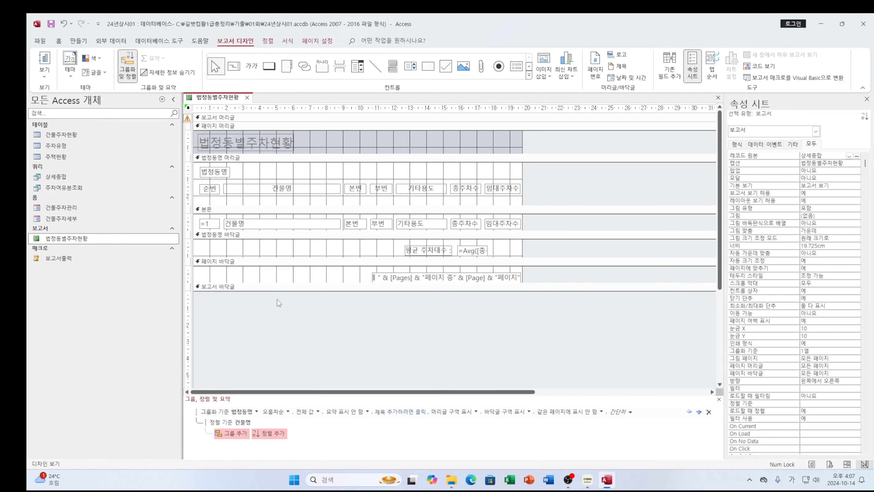
left_click(205, 327)
left_click(475, 278)
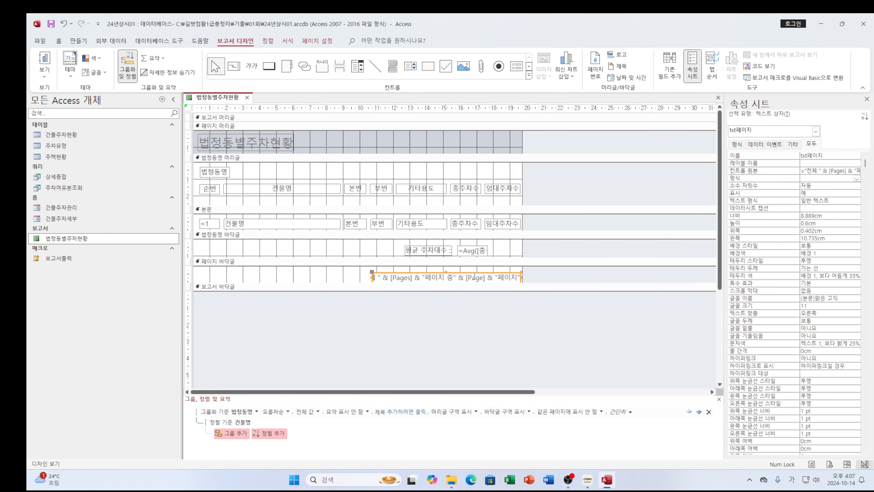
left_click(840, 170)
left_click(857, 171)
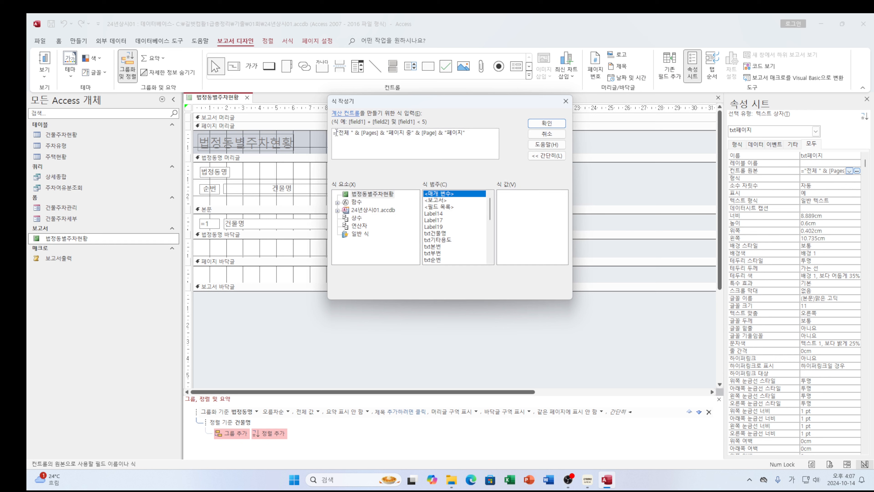
Step: Examine the text strings and the [Pages] and [Page] parts of the txt페이지 expression, and accept it as it is
left_click_drag(337, 133, 355, 134)
left_click(353, 139)
left_click_drag(337, 132, 378, 134)
left_click(377, 145)
left_click_drag(389, 133, 409, 132)
left_click(405, 132)
left_click_drag(426, 134, 436, 133)
left_click(444, 134)
left_click_drag(446, 133, 468, 133)
left_click(467, 133)
left_click(546, 124)
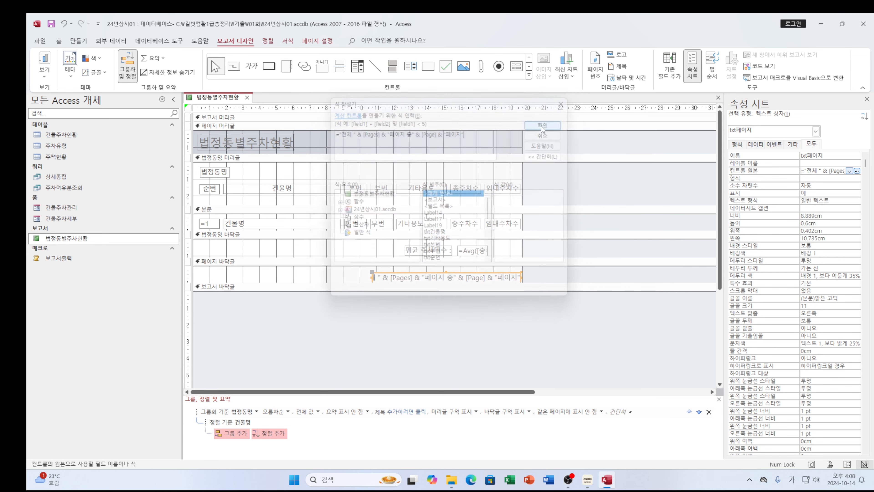
Step: Review the report instructions and the sample 법정동별주차현황 output in the e-book, and return to the report design
mouse_move(590, 484)
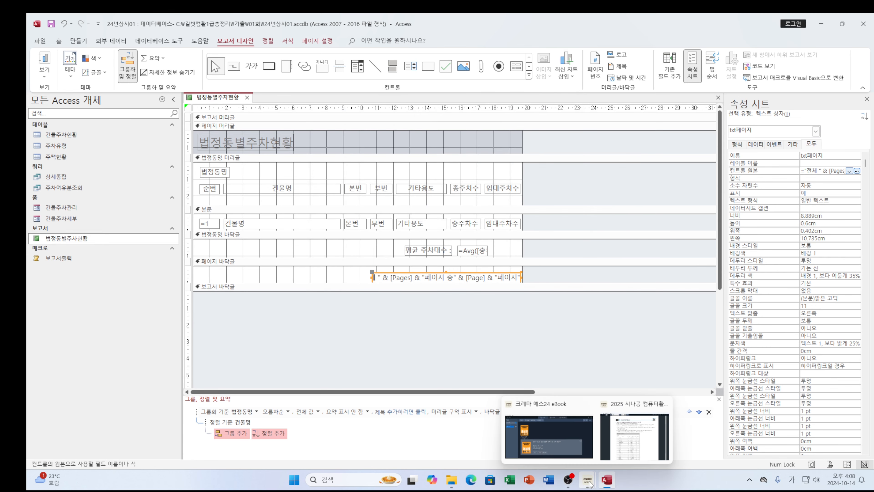
left_click(628, 444)
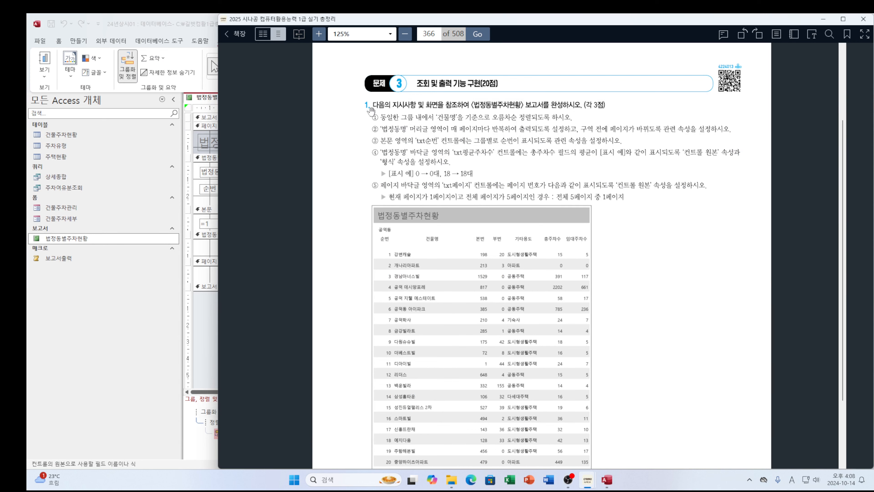
scroll(469, 184, "down", 3)
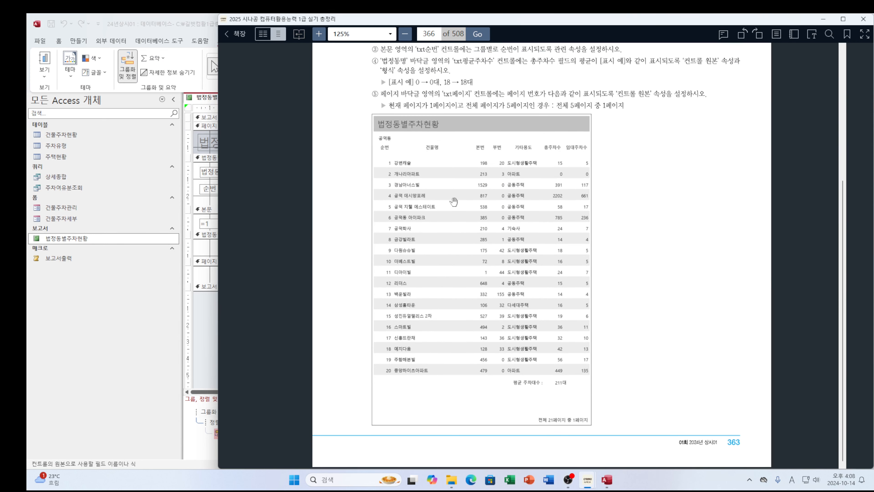
left_click(211, 319)
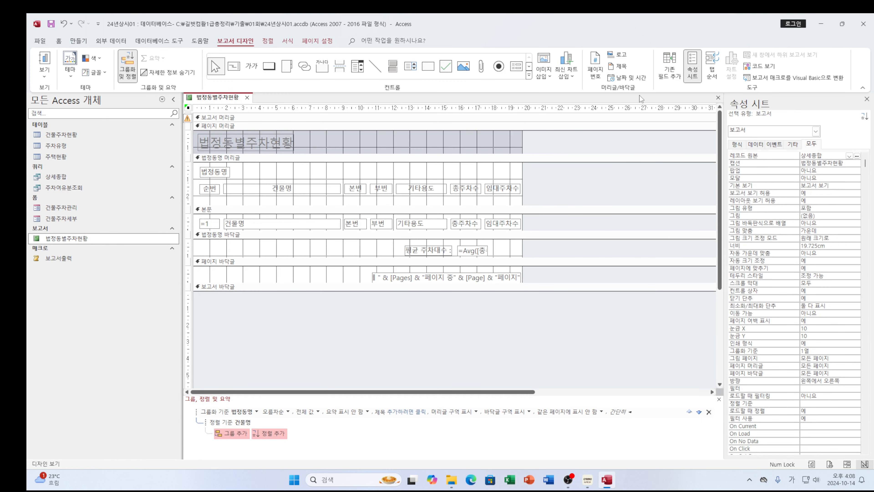
Step: Show the 법정동별주차현황 report in print preview and examine its first page's numbering, average and page number
right_click(216, 100)
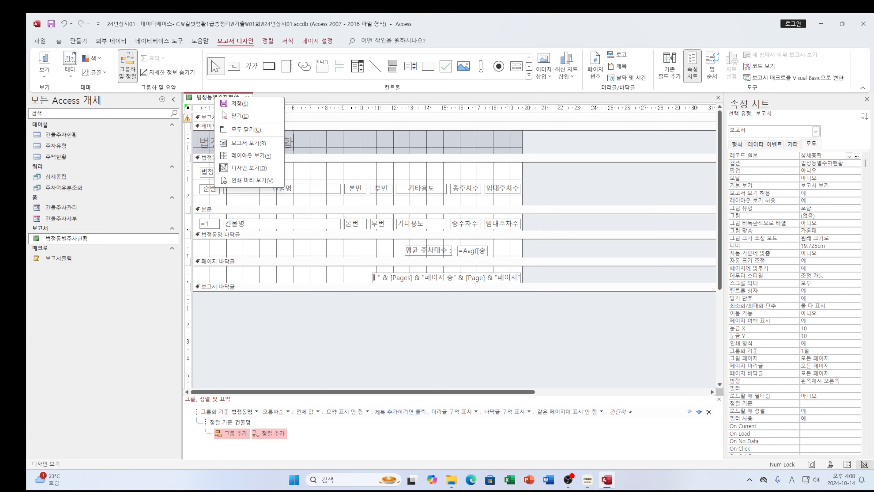
left_click(237, 181)
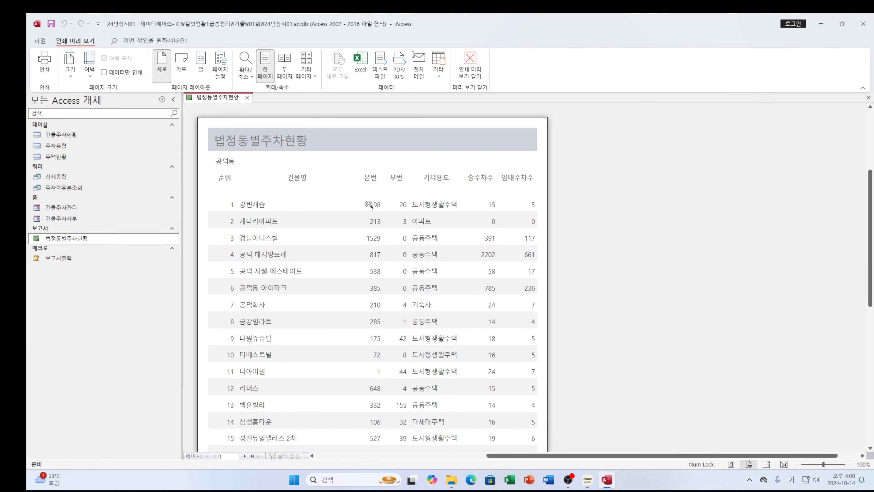
scroll(356, 225, "down", 1)
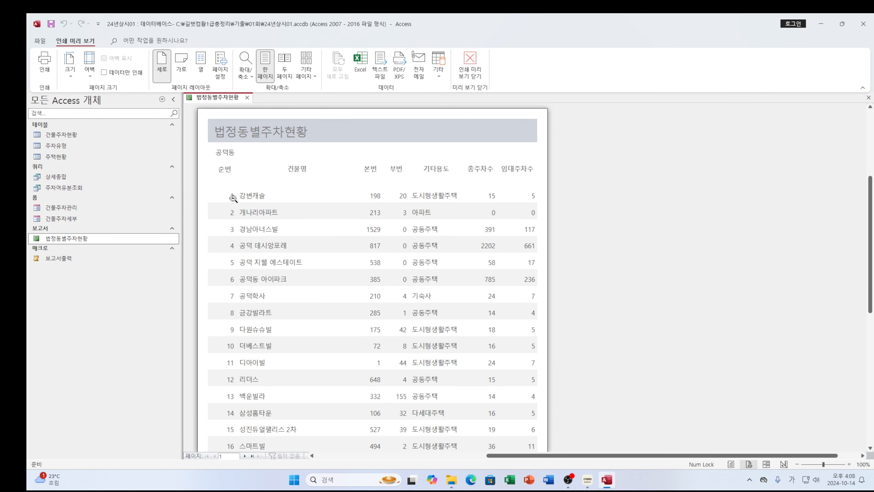
scroll(253, 239, "down", 10)
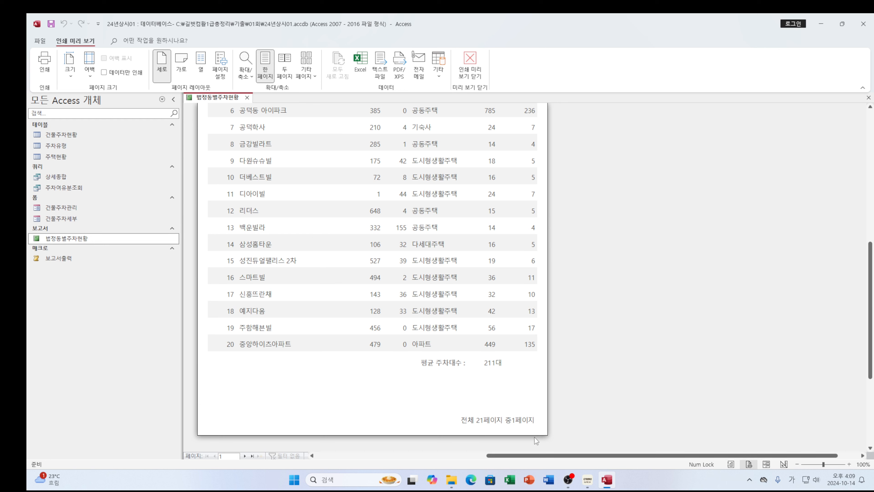
Step: Compare the previewed report with the e-book's sample output and read the next problem about the 건물주차세부 form's event procedure
mouse_move(588, 479)
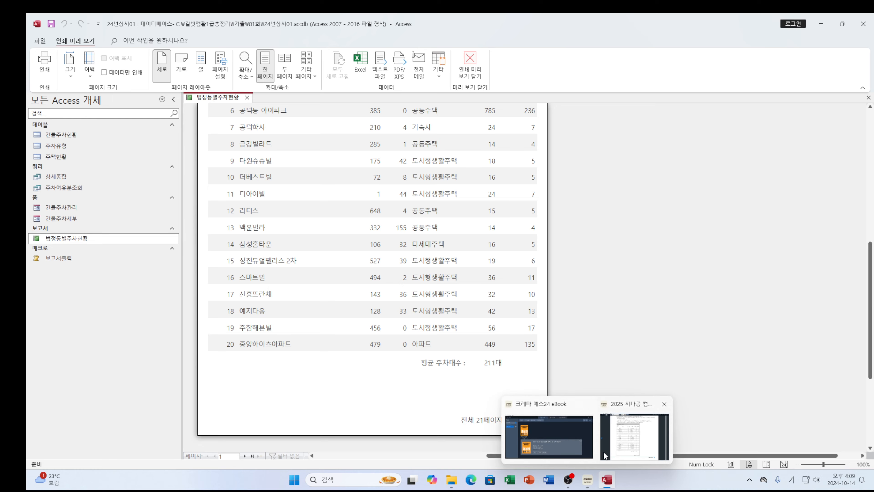
left_click(619, 449)
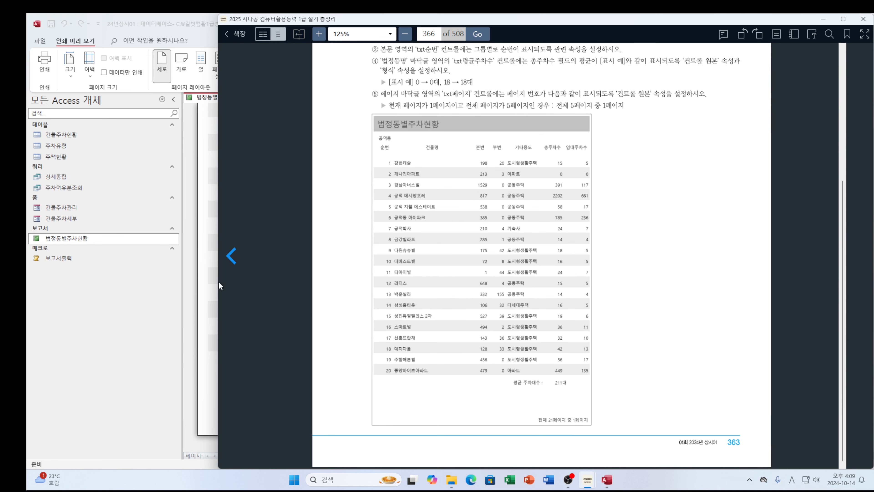
left_click(190, 270)
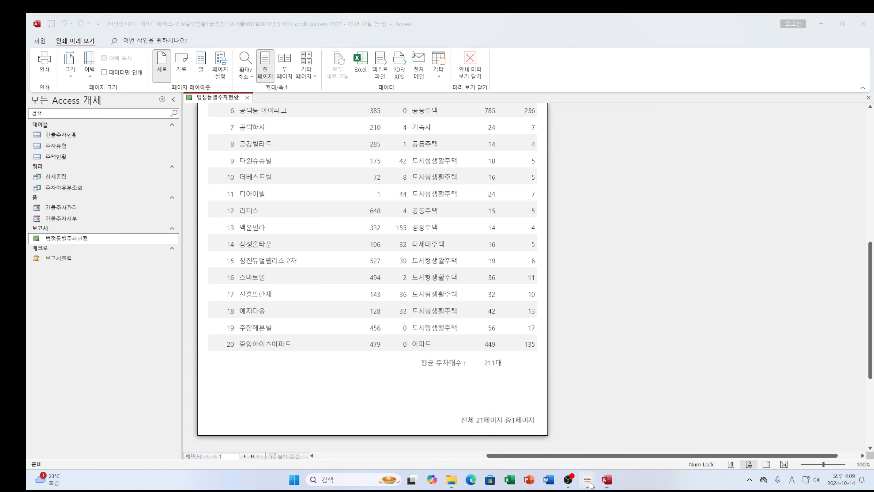
mouse_move(588, 475)
left_click(573, 422)
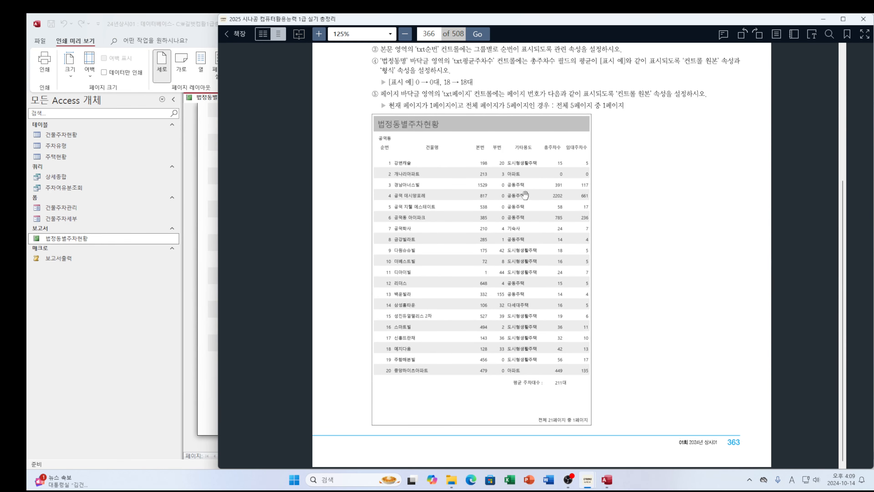
scroll(521, 198, "down", 1)
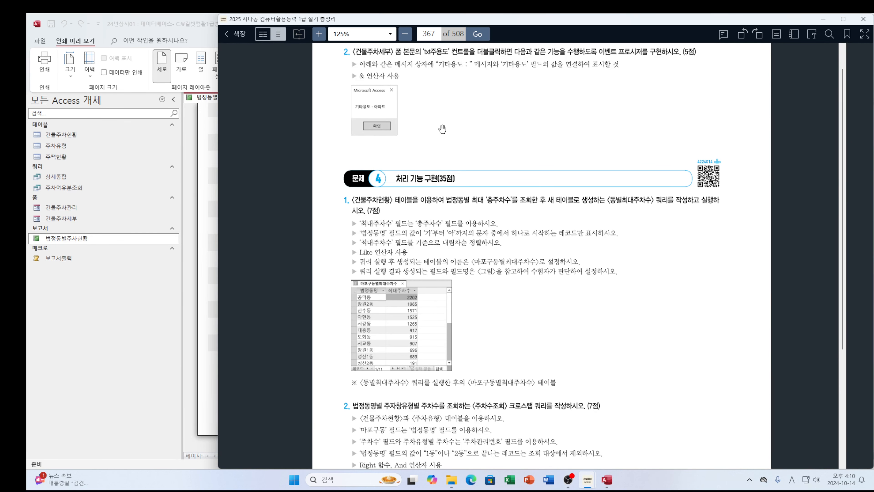
Step: Open the 건물주차세부 form in design view and reread the e-book's requirement for double-clicking txt주용도
right_click(61, 220)
left_click(96, 252)
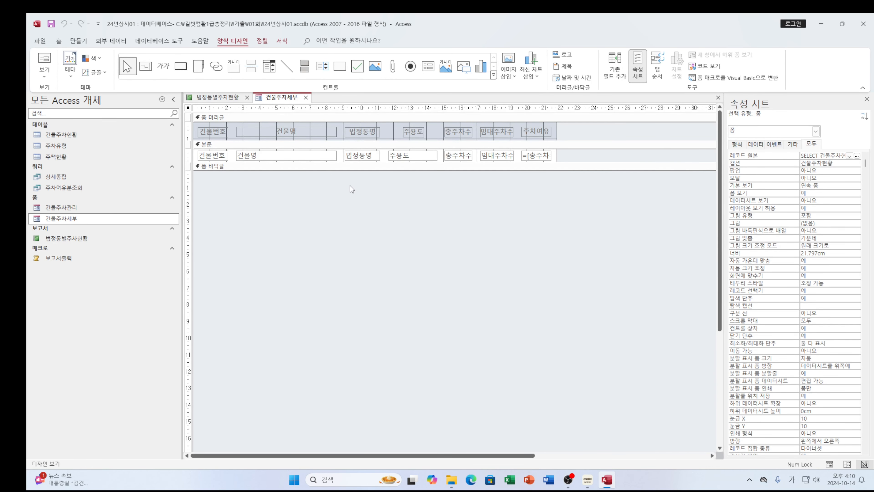
left_click(588, 480)
left_click(620, 447)
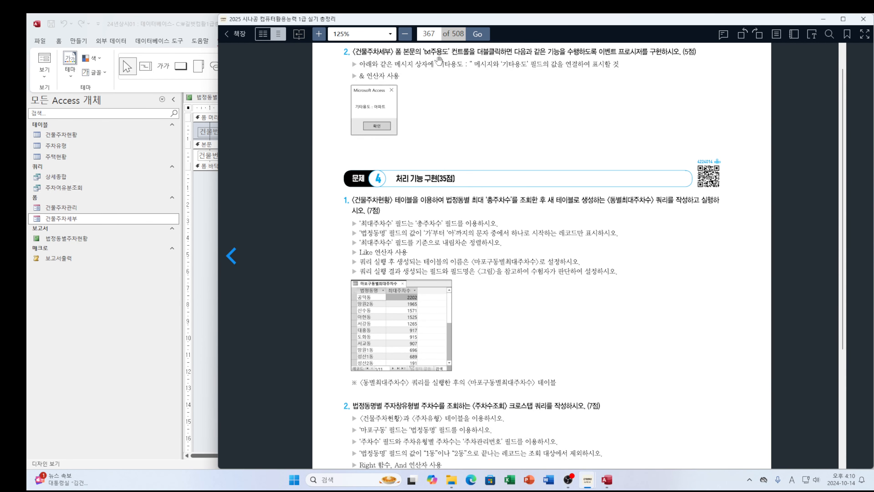
Step: Select the txt주용도 control in the 건물주차세부 form and open the code of its On Dbl Click event procedure
left_click(211, 199)
left_click(816, 131)
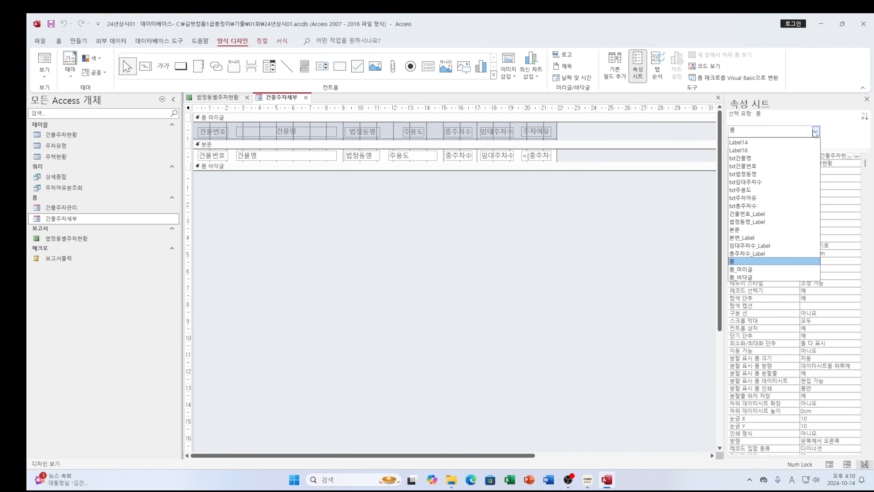
left_click(757, 189)
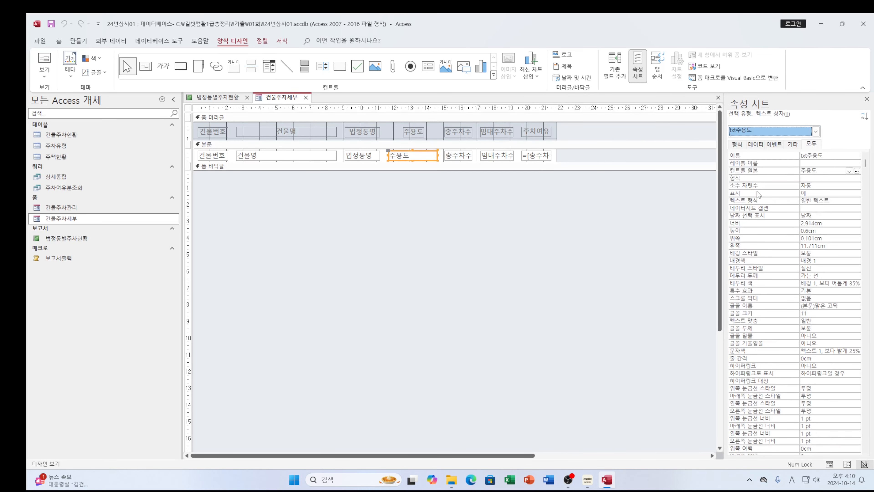
left_click(775, 145)
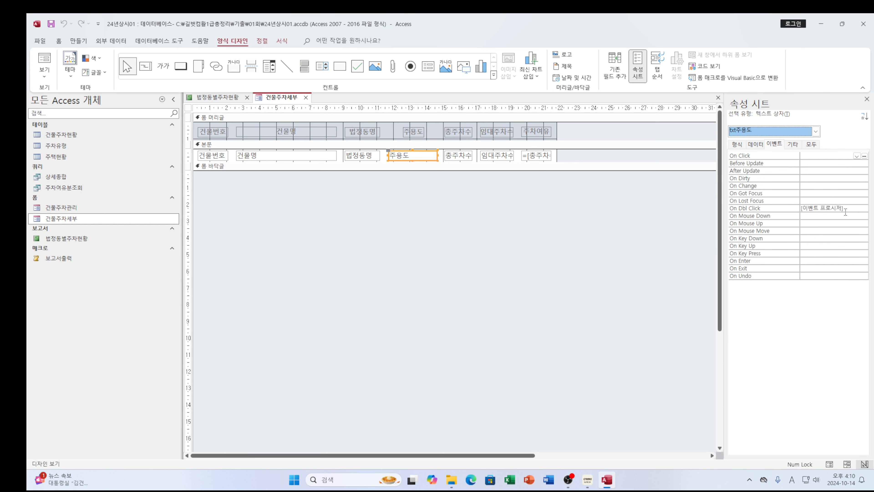
left_click(845, 210)
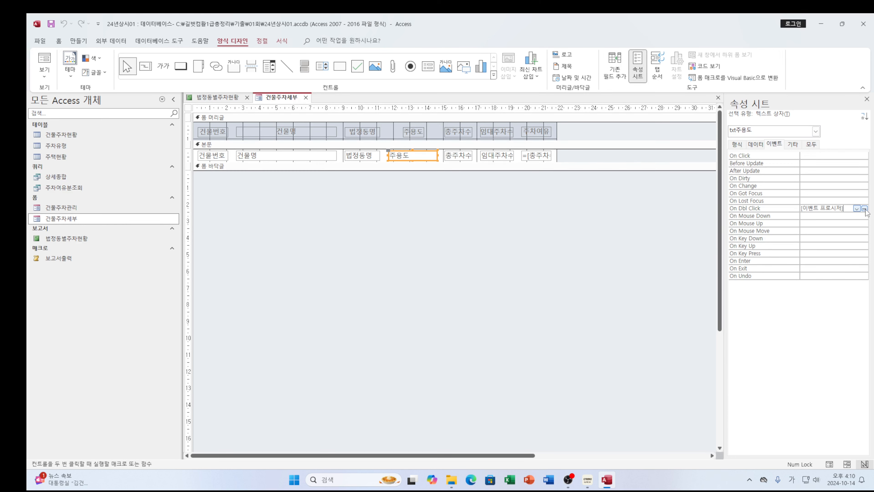
left_click(864, 209)
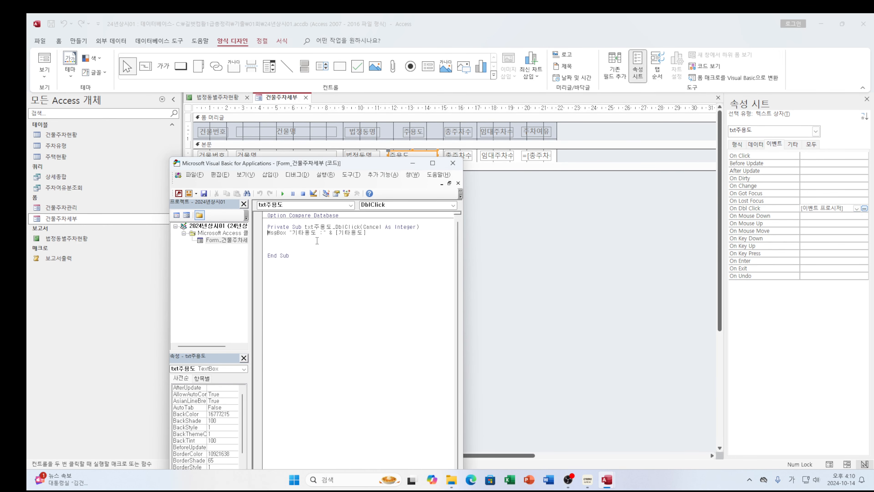
Step: Examine the MsgBox statement's message text, & operator and [기타용도] field in the txt주용도 procedure, and close the code editor
left_click_drag(348, 168, 355, 138)
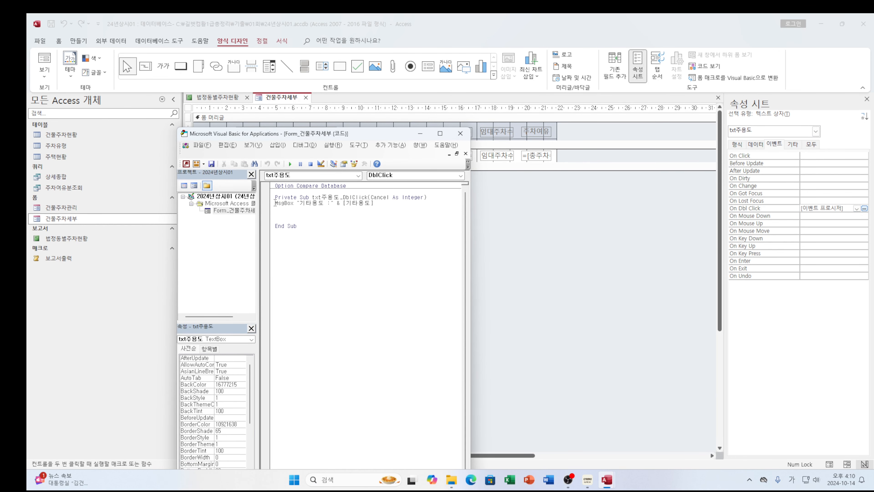
left_click_drag(276, 203, 373, 197)
left_click(370, 210)
left_click(376, 211)
left_click_drag(276, 203, 333, 204)
left_click(297, 204)
left_click(326, 204)
left_click_drag(334, 203, 299, 205)
left_click(333, 205)
left_click(313, 211)
left_click_drag(344, 203, 377, 203)
left_click(331, 227)
left_click_drag(343, 203, 383, 202)
left_click(358, 207)
left_click(461, 133)
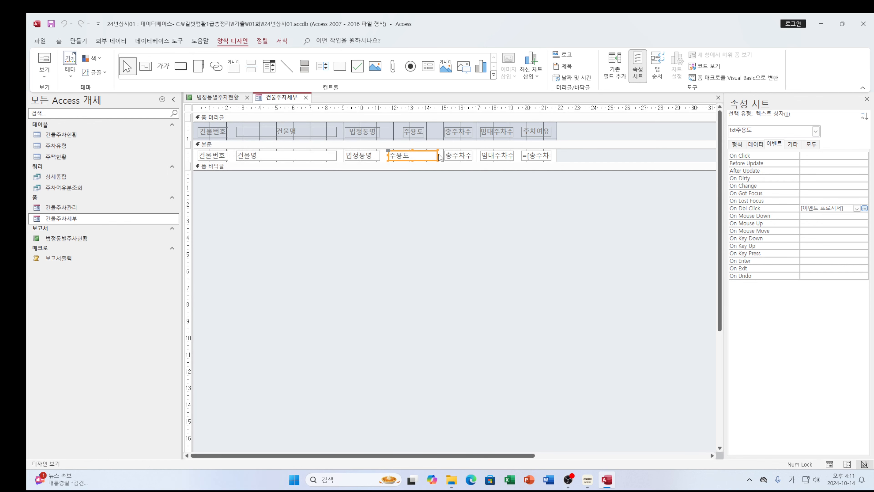
Step: Show the 건물주차세부 form in form view and test the 주용도 message box on record B-05
right_click(290, 99)
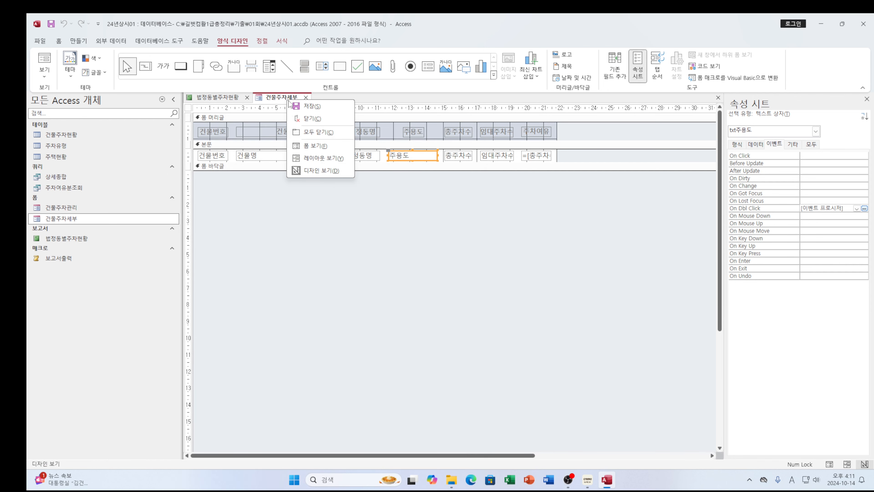
left_click(317, 146)
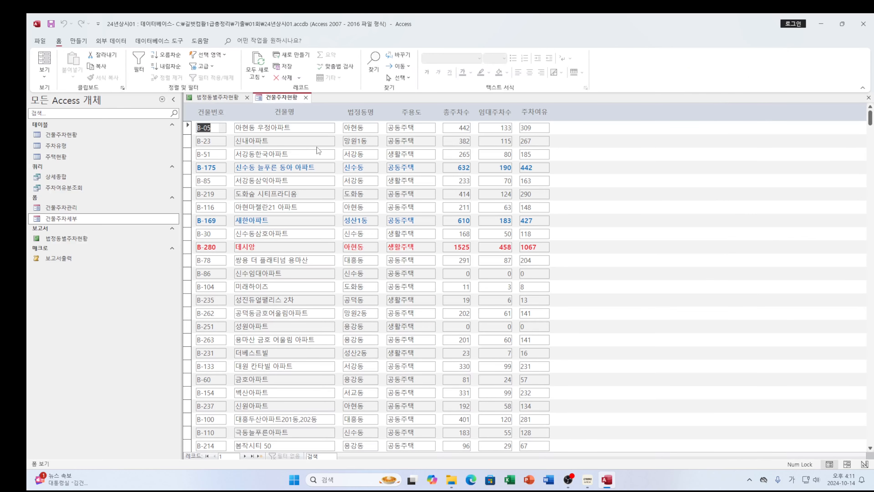
left_click(412, 127)
left_click_drag(454, 233, 479, 153)
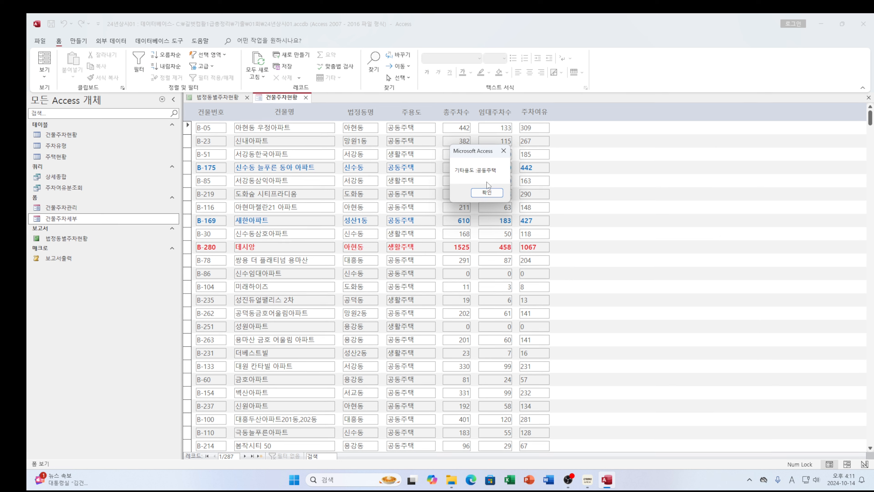
left_click(487, 192)
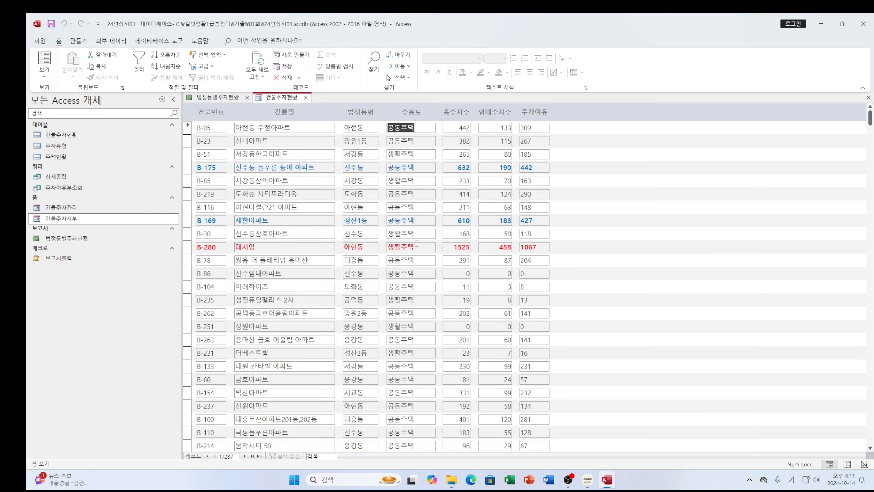
Step: Test the 주용도 message box on records B-280 and B-78, closing each message
double_click(405, 247)
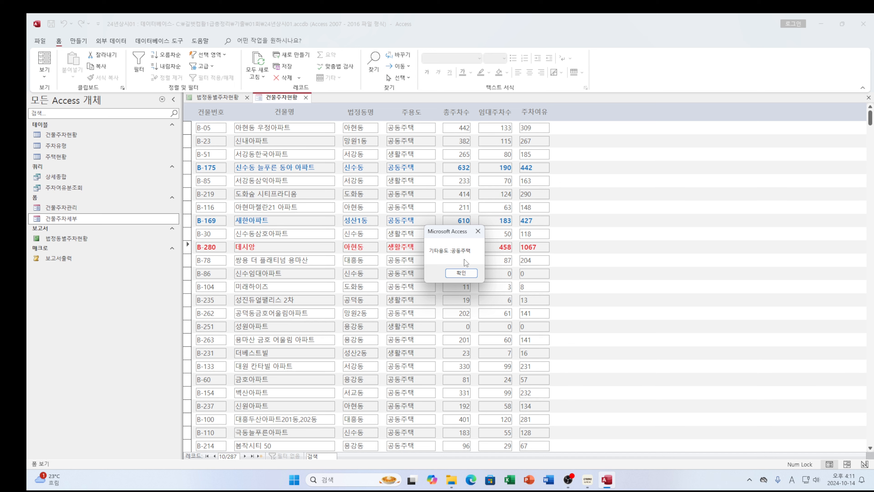
left_click(461, 273)
left_click(406, 288)
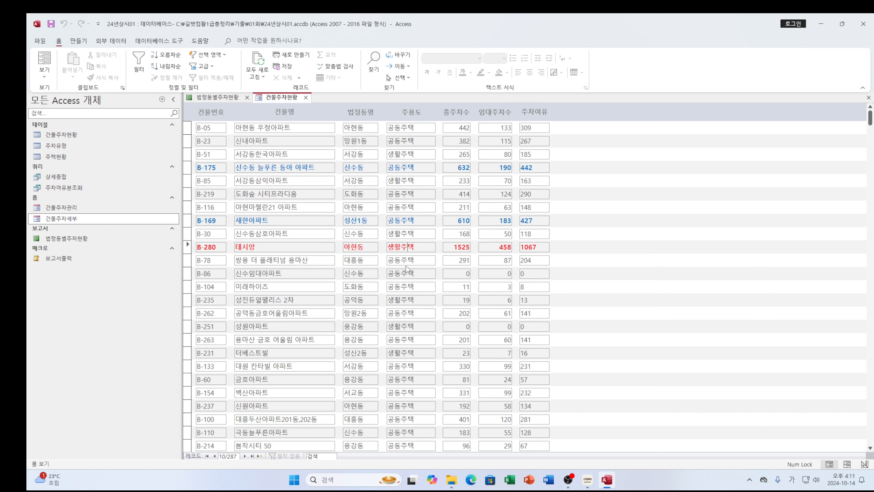
double_click(403, 263)
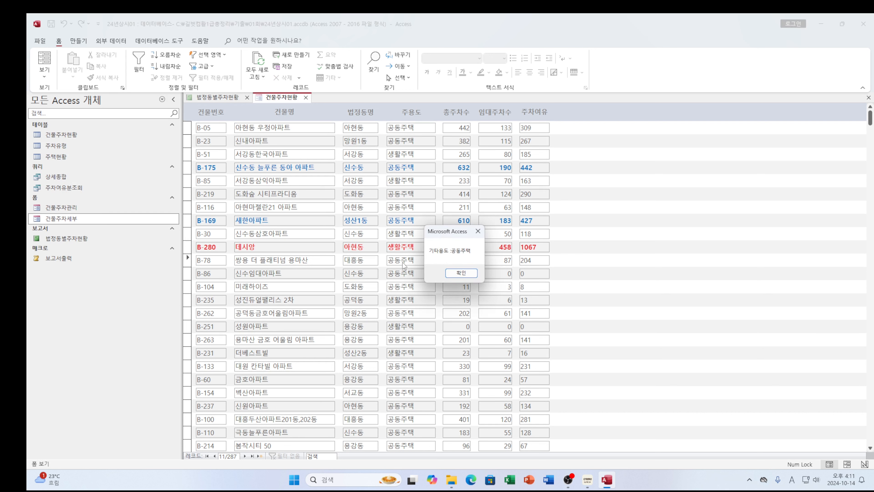
left_click(461, 273)
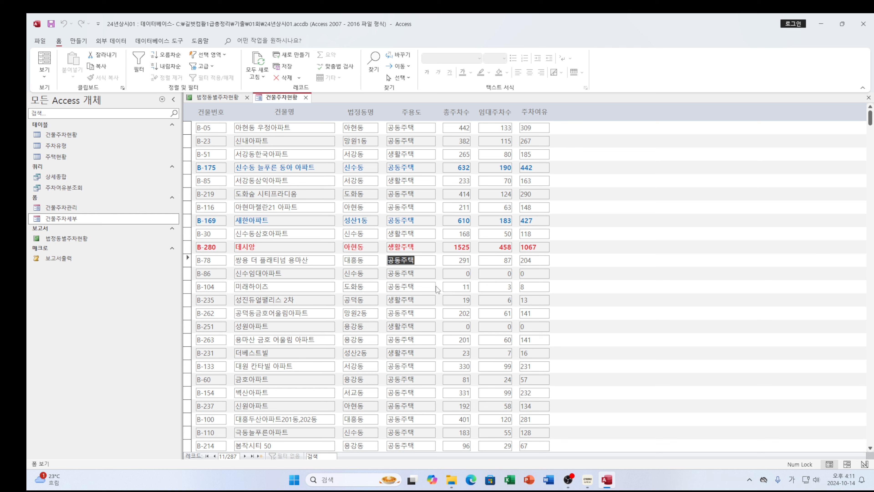
Step: Test the 주용도 message box on records B-251, B-133, B-231 and B-30, closing each message
left_click(408, 286)
double_click(396, 326)
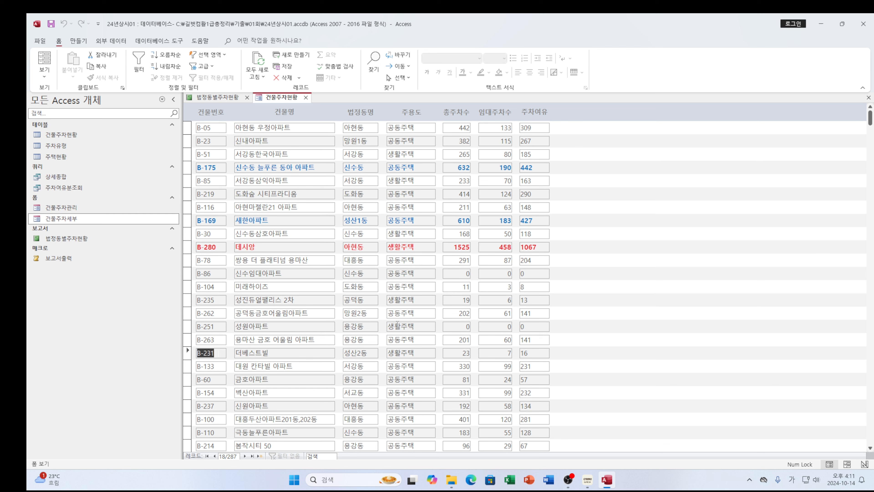
left_click(471, 276)
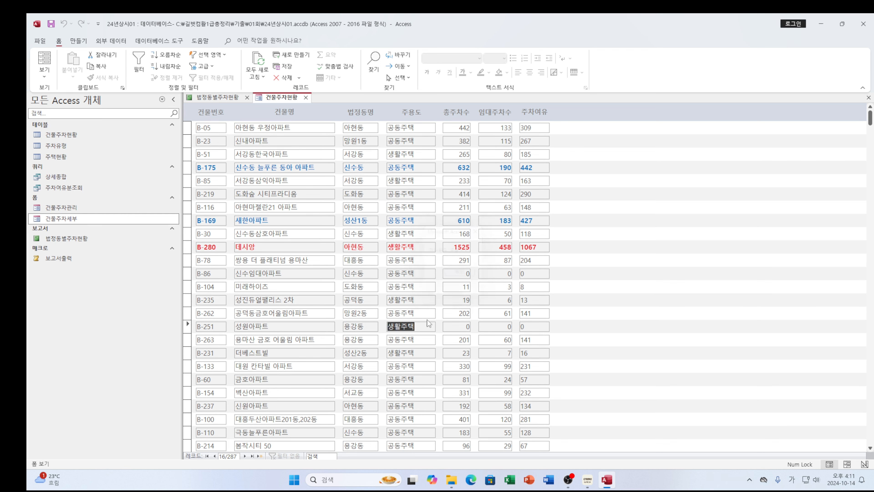
double_click(397, 366)
left_click(458, 273)
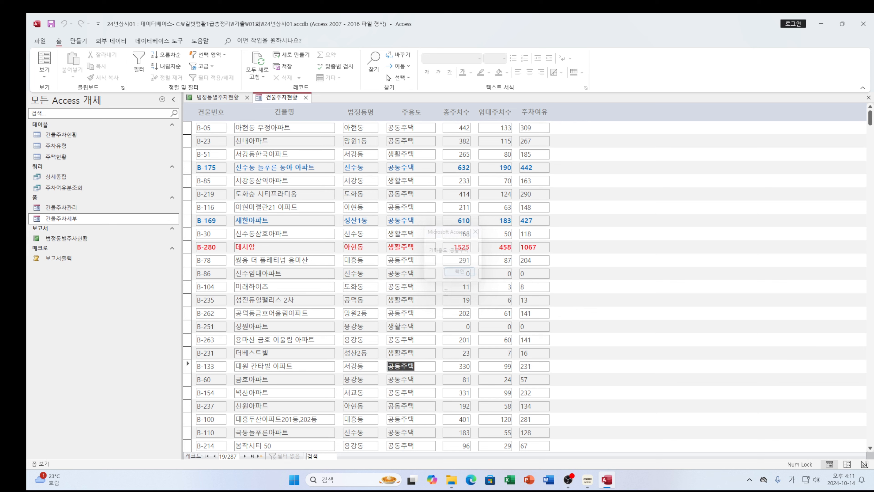
double_click(396, 353)
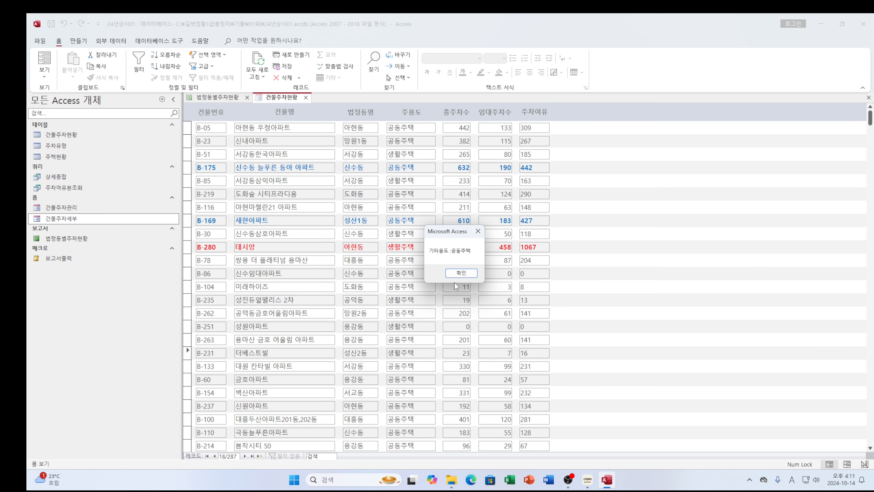
left_click(460, 274)
double_click(403, 326)
left_click(452, 274)
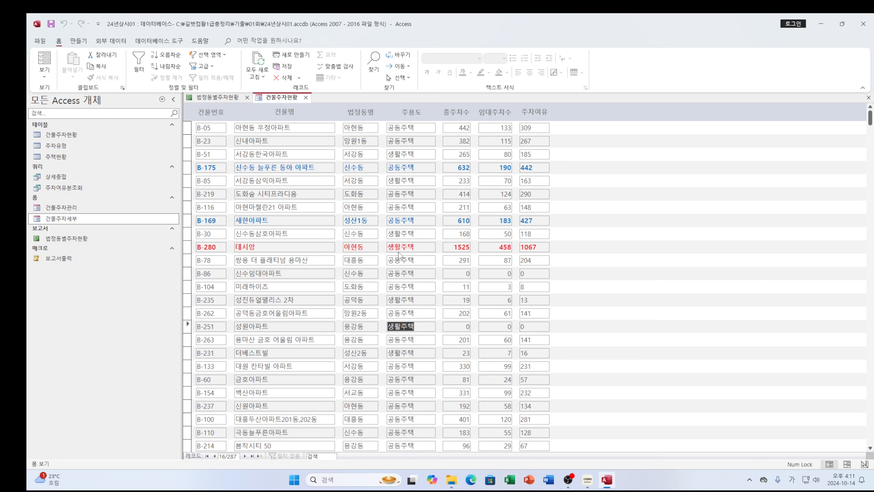
double_click(401, 233)
left_click(448, 274)
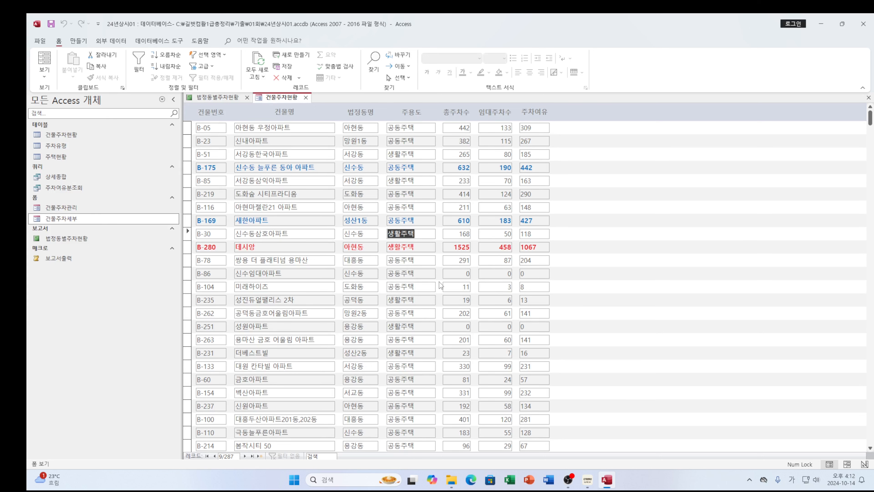
Step: Test the 주용도 message box on records B-231 and B-20 further down the form, closing each message
left_click(409, 292)
scroll(398, 349, "down", 2)
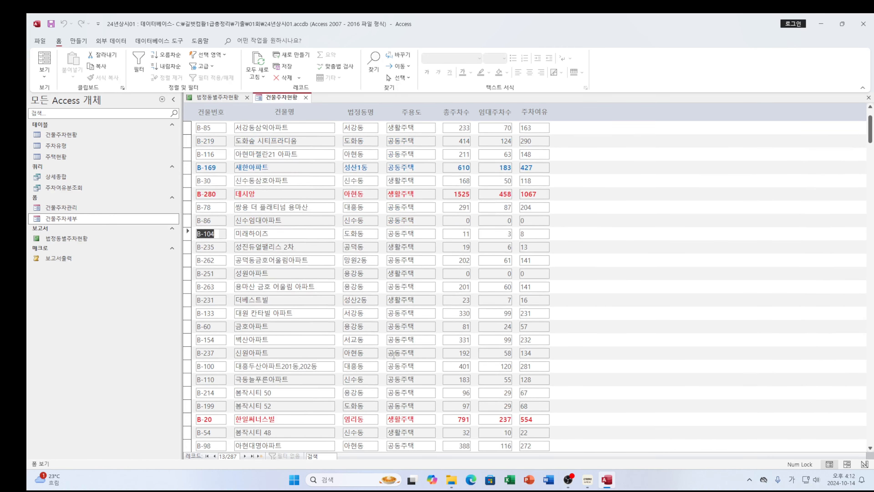
double_click(403, 301)
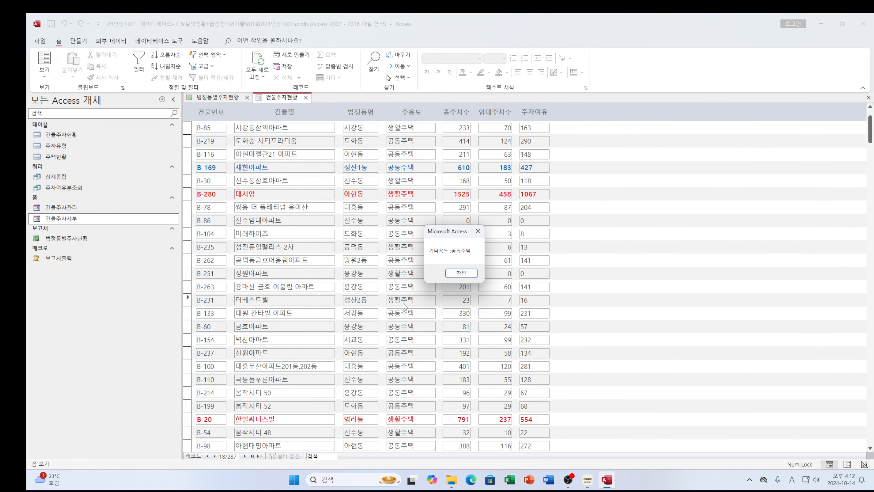
left_click(454, 275)
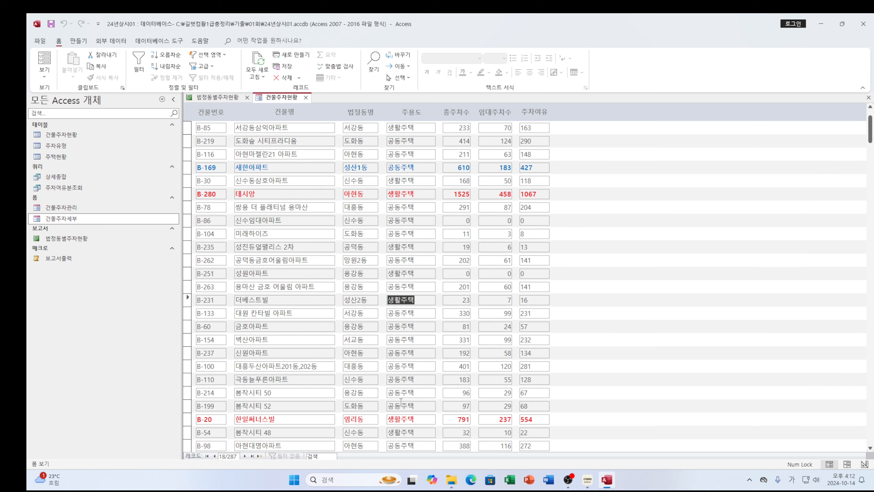
double_click(396, 419)
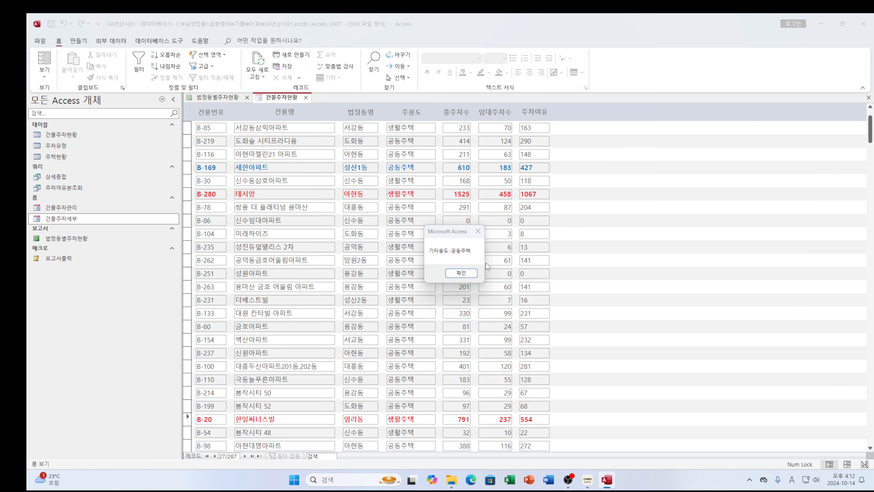
left_click(463, 274)
Step: Return the form to design view and add a space after the colon in the txt주용도 procedure: MsgBox "기타용도 : " & [기타용도]
right_click(279, 96)
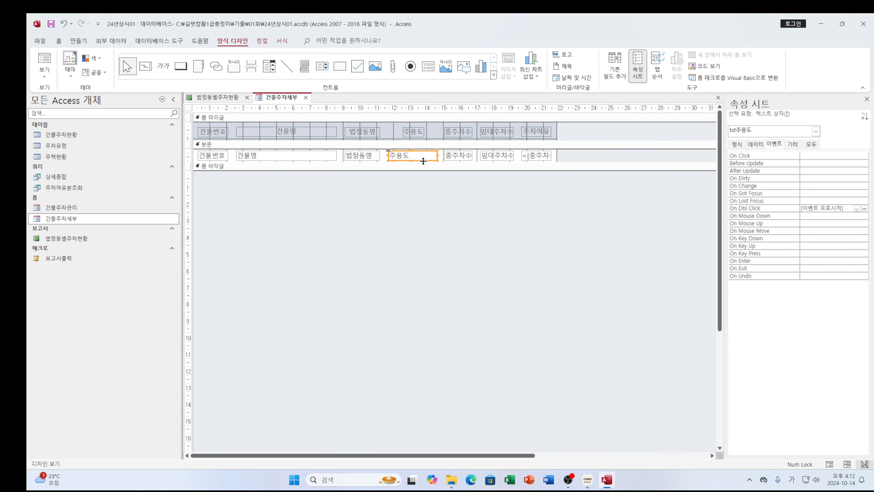
left_click(865, 209)
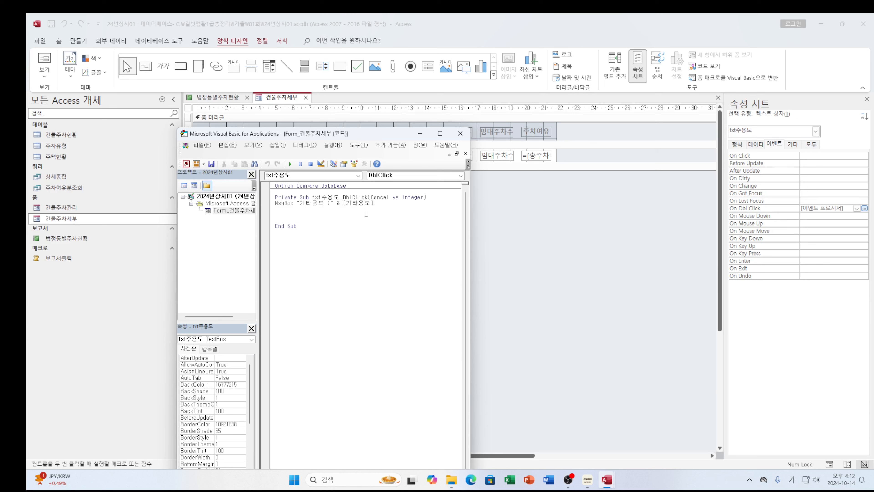
left_click(299, 214)
left_click(380, 214)
left_click(319, 186)
left_click(323, 210)
left_click(460, 133)
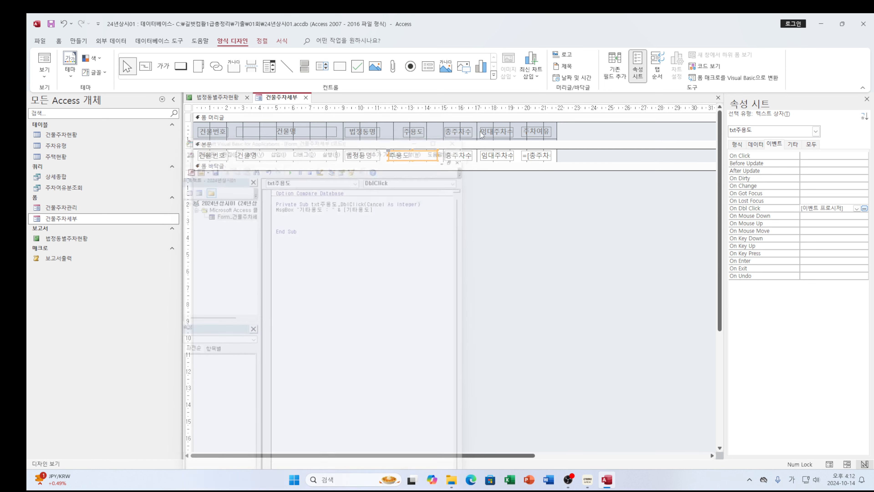
Step: Close the 건물주차세부 form with its changes saved, and close the 법정동별주차현황 report
left_click(719, 98)
left_click(410, 226)
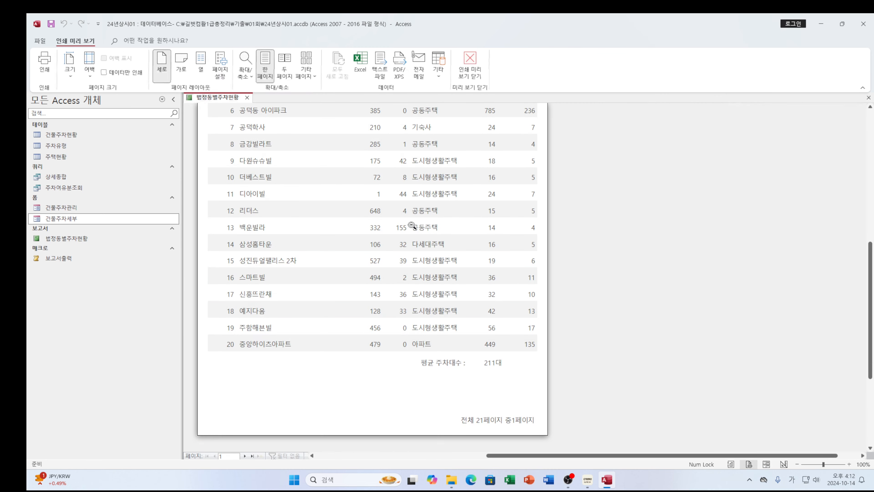
left_click(247, 98)
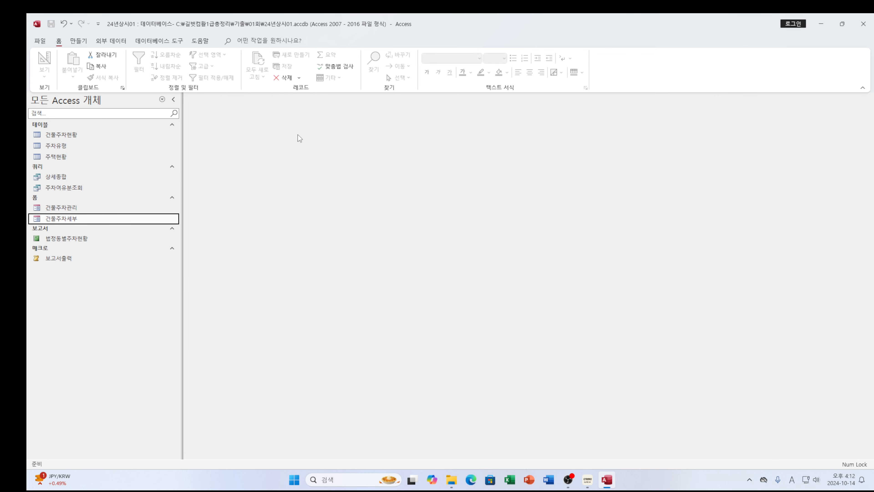
Step: Reopen the 건물주차세부 form and test the revised 주용도 message box on record B-05
double_click(78, 220)
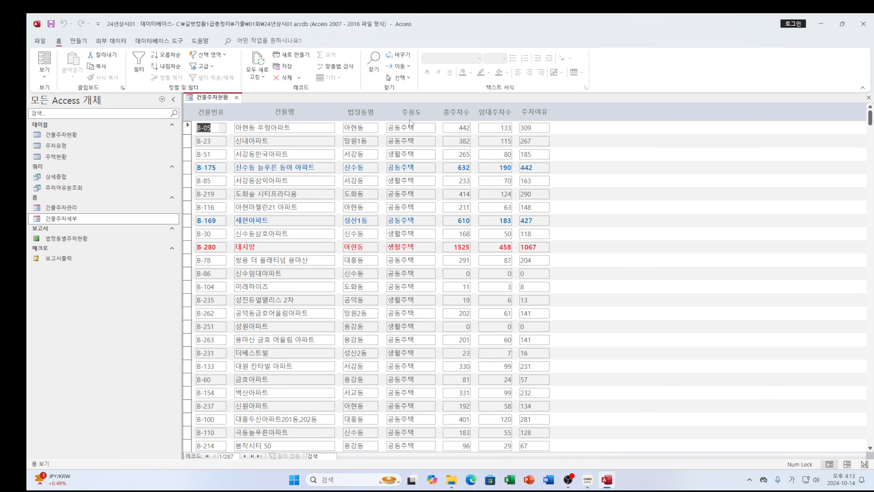
left_click(405, 128)
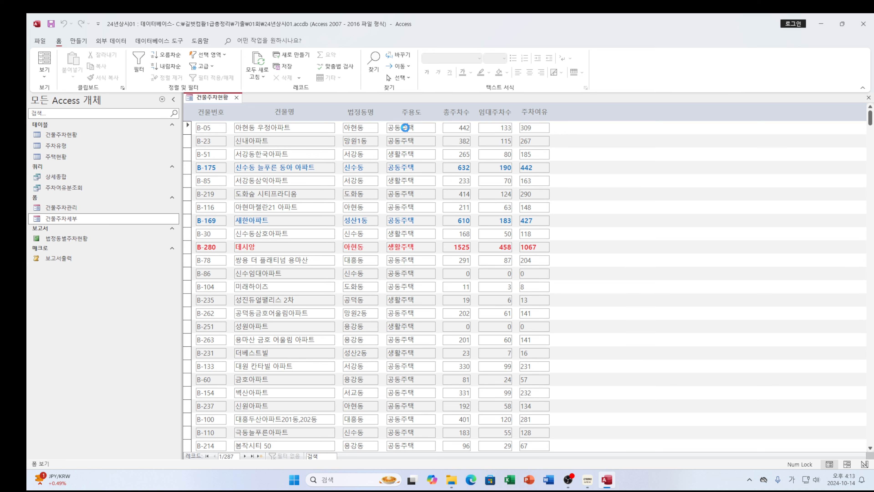
double_click(405, 128)
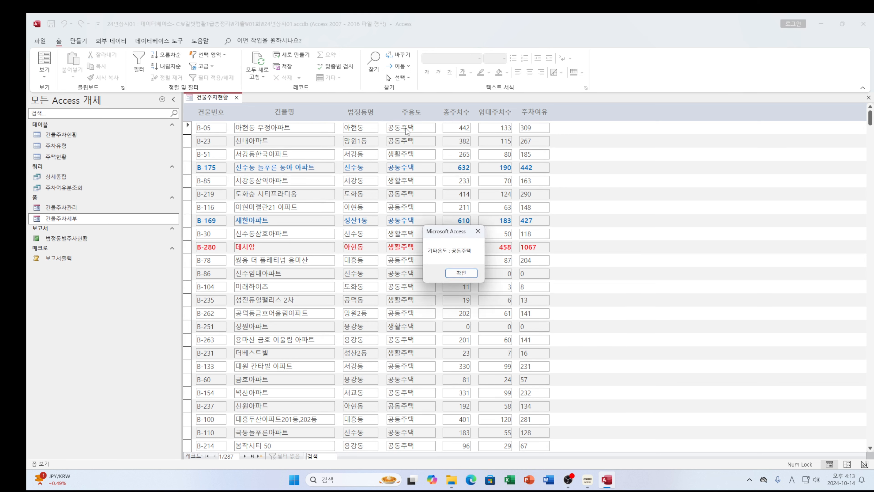
Step: Close the open message and test the 주용도 message box on records B-51, B-85 and B-235, closing each message
left_click(453, 275)
double_click(415, 155)
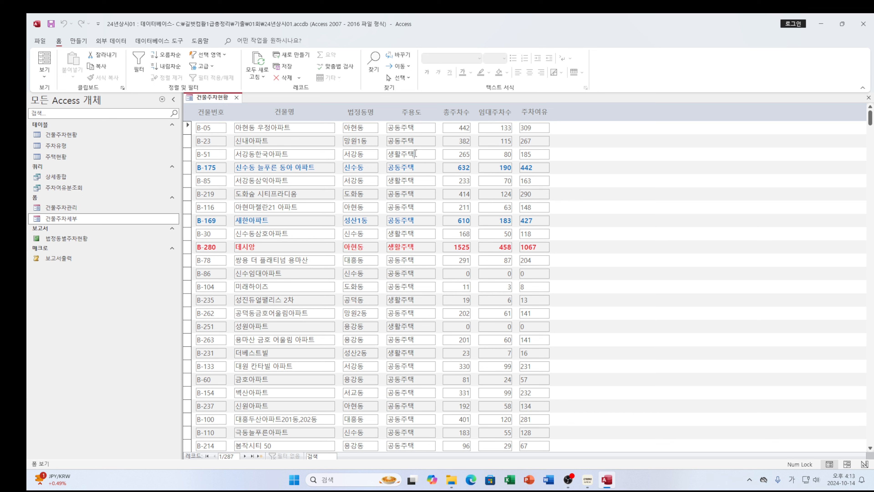
left_click(461, 273)
double_click(407, 179)
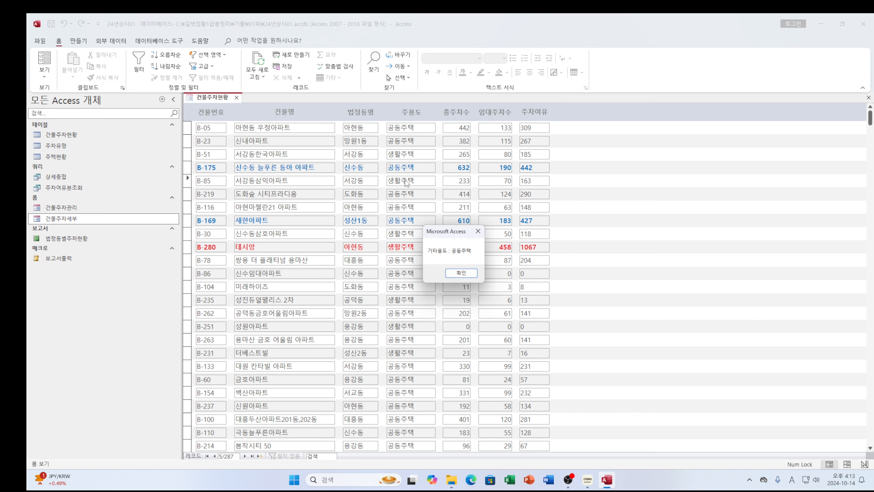
left_click(456, 277)
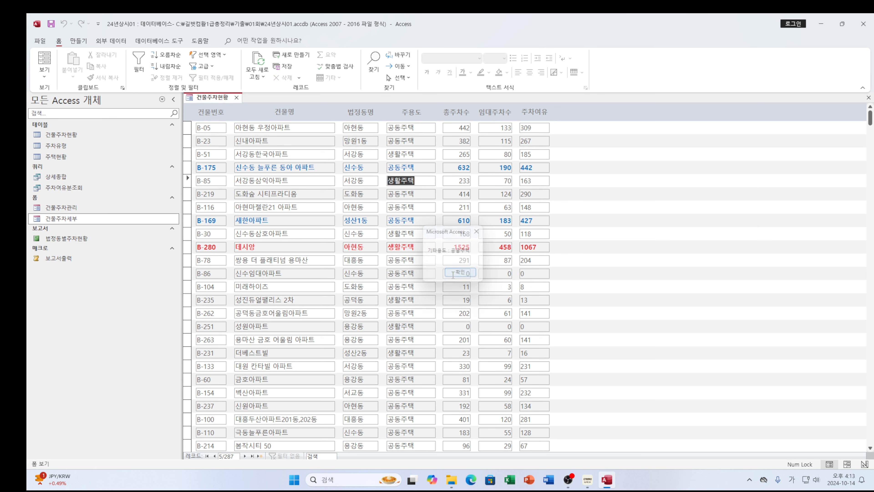
left_click(409, 191)
double_click(406, 180)
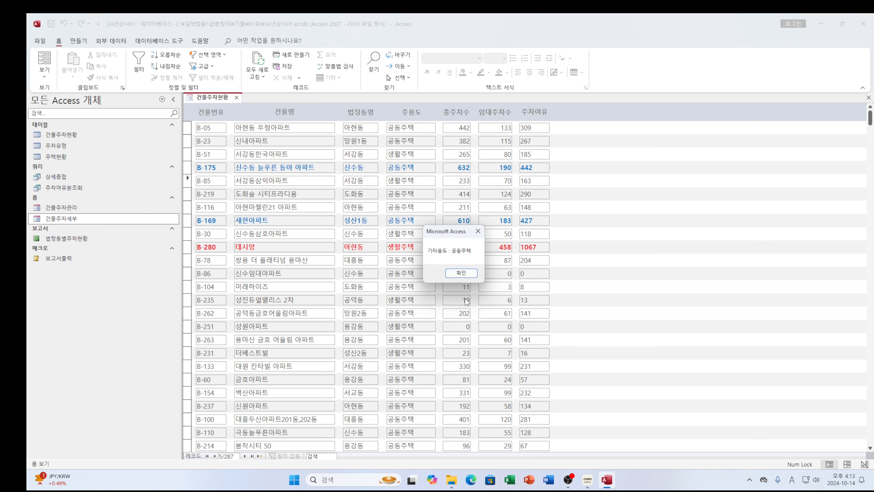
left_click(455, 275)
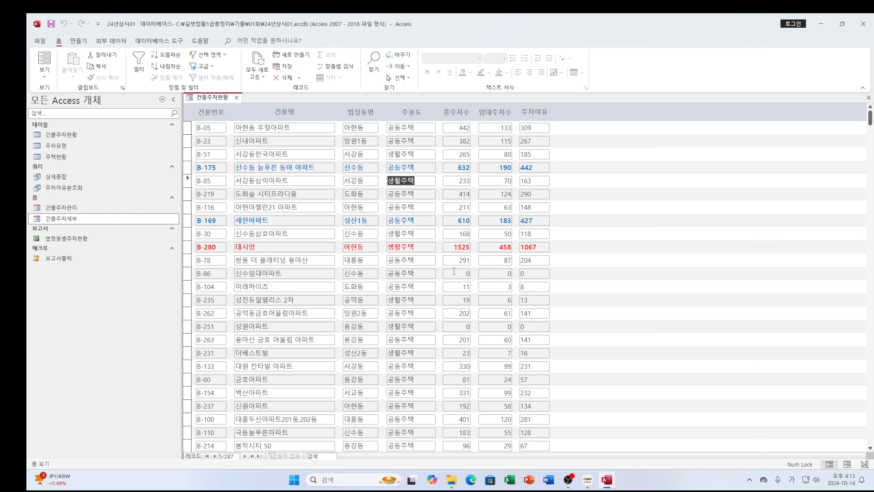
double_click(402, 297)
left_click(469, 277)
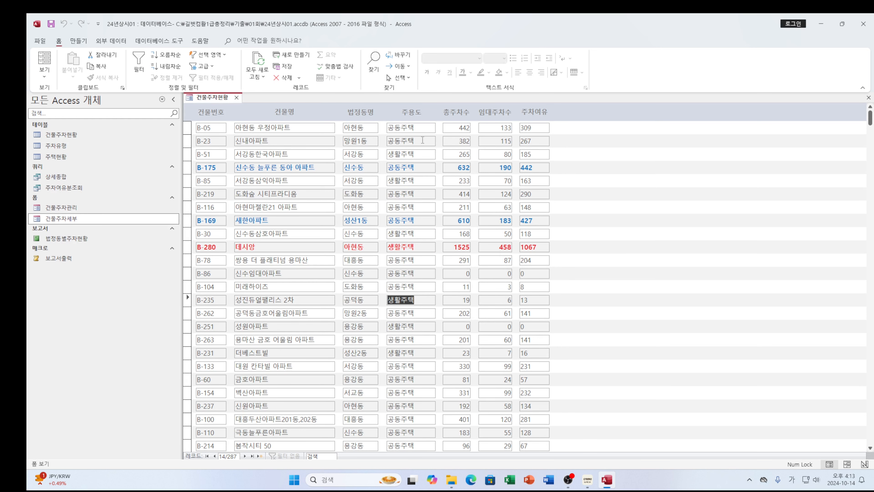
Step: Open the 주택현황 table and examine the 주용도 values across its records, including B-102, B-103 and B-108
left_click(62, 157)
double_click(62, 159)
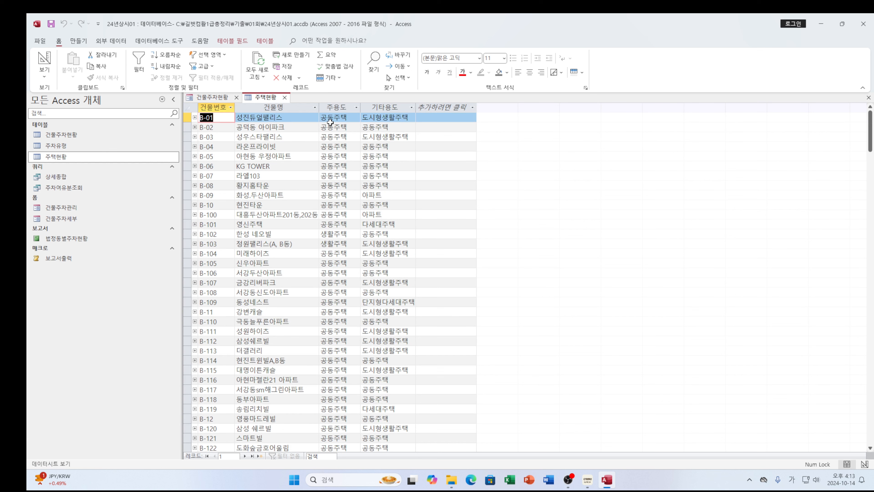
left_click(344, 125)
left_click(341, 156)
left_click(338, 205)
left_click(330, 240)
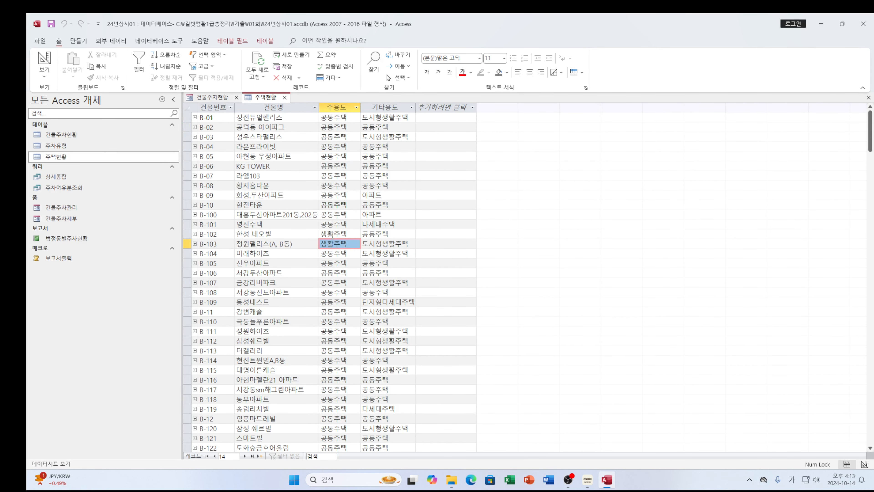
left_click(334, 234)
left_click(335, 283)
left_click_drag(337, 343, 337, 355)
left_click(334, 292)
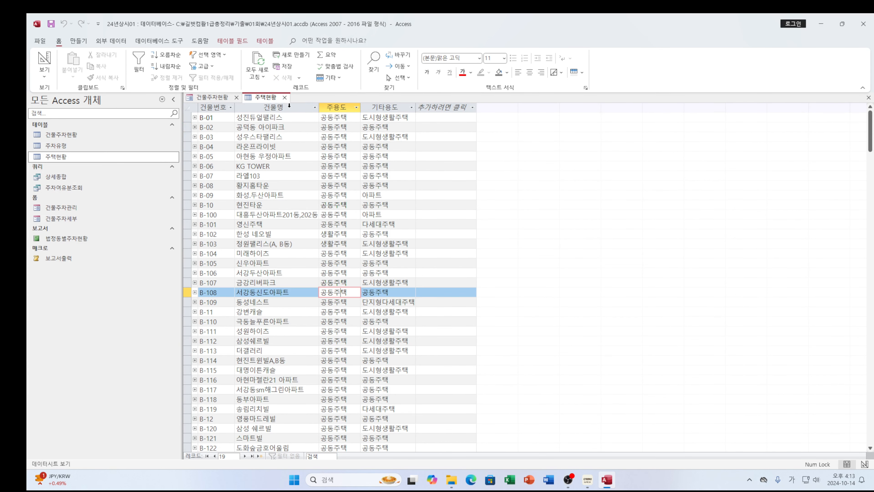
Step: Close the 주택현황 table and test the double-click message of the 주용도 field on several records of the open form
left_click(285, 97)
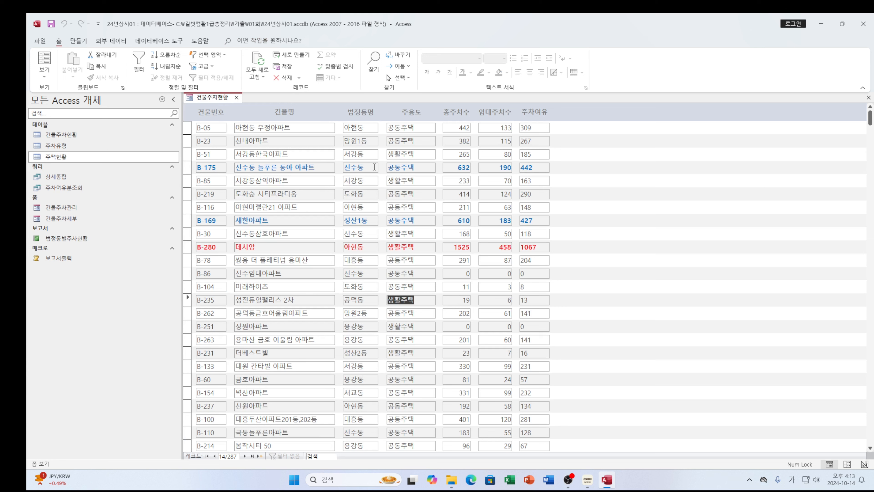
double_click(398, 153)
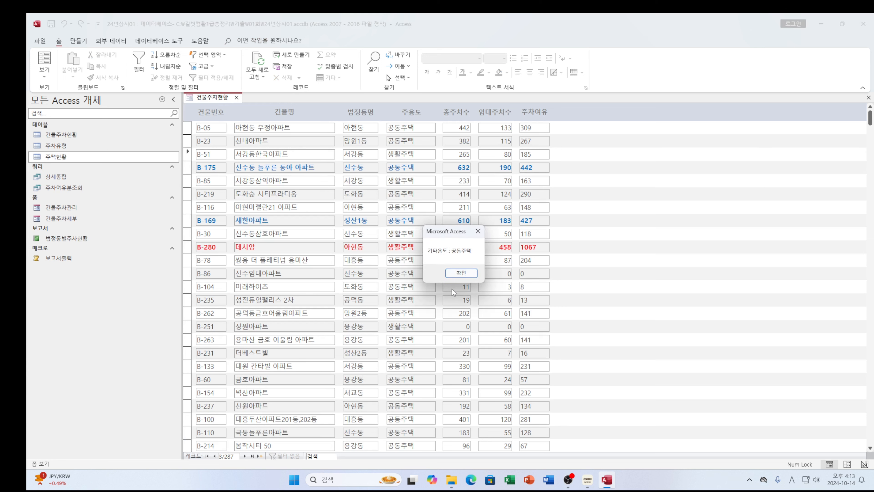
left_click(462, 273)
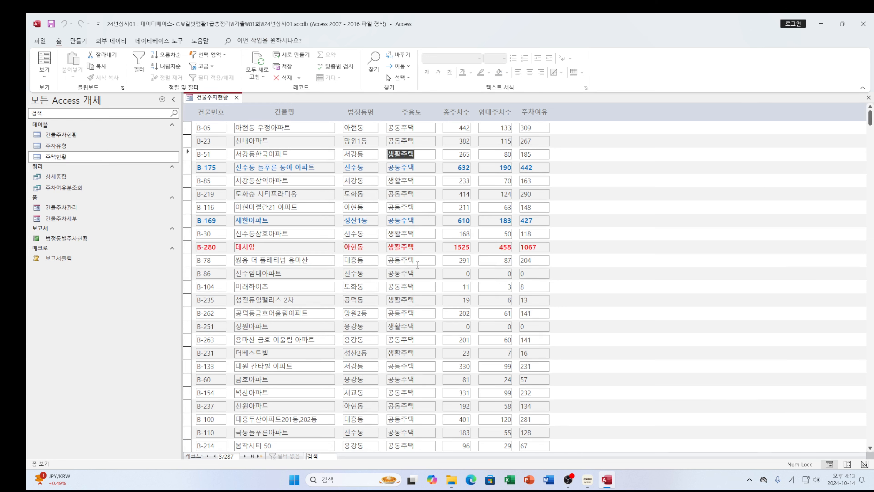
double_click(408, 239)
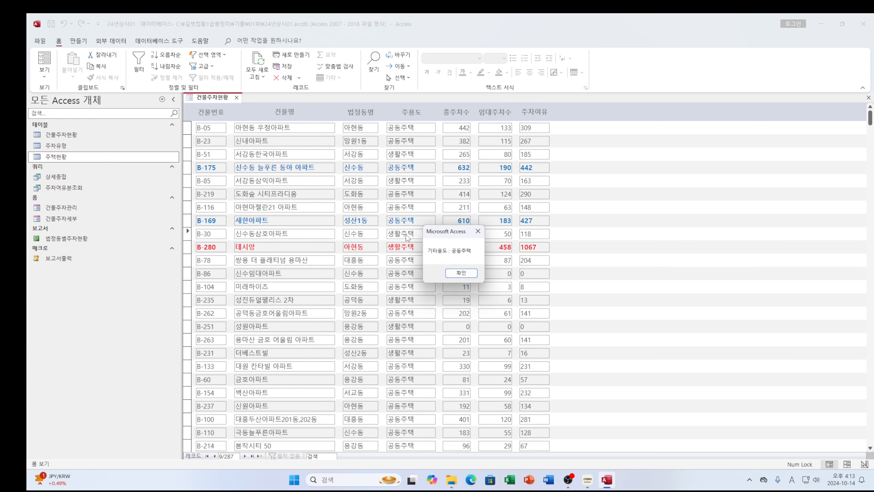
left_click(455, 275)
left_click(414, 248)
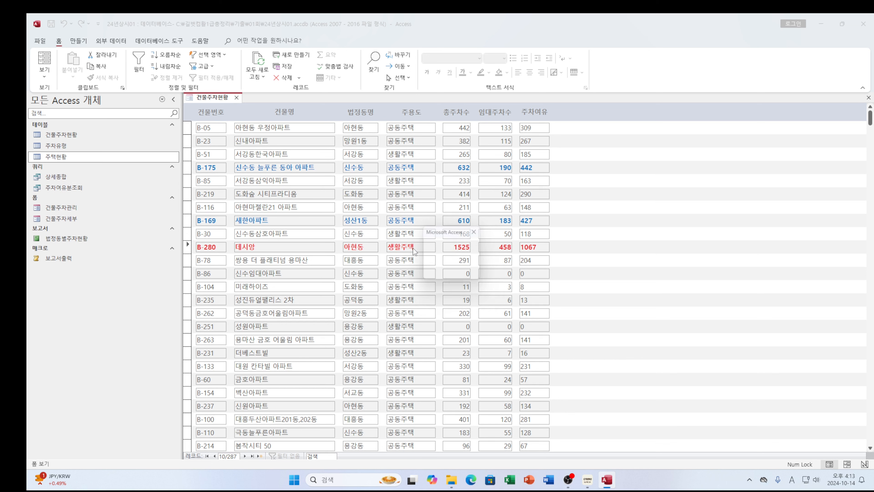
left_click(456, 275)
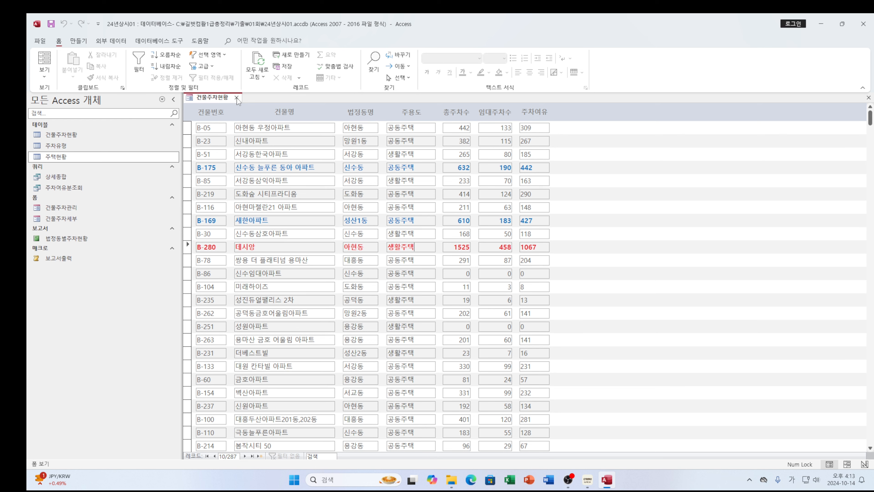
Step: Open the 건물주차세부 form in Design view and open the On Dbl Click event procedure of the txt주용도 text box
left_click(57, 220)
right_click(58, 222)
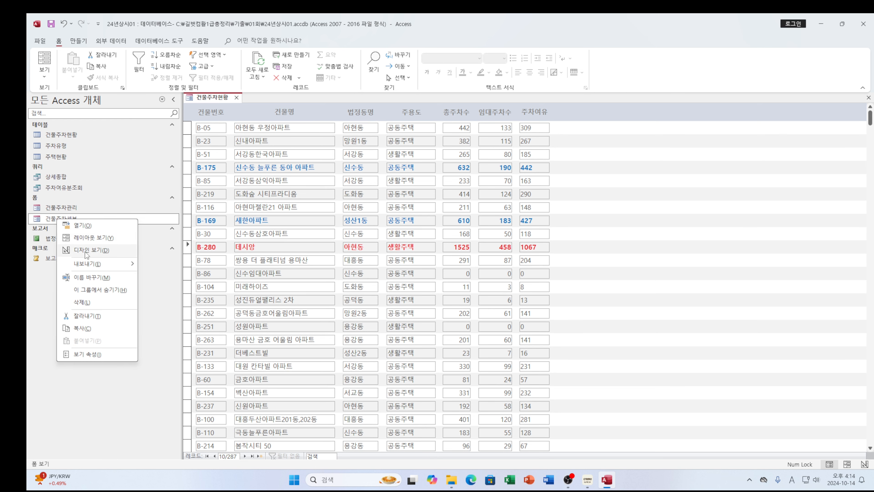
left_click(87, 249)
left_click(410, 155)
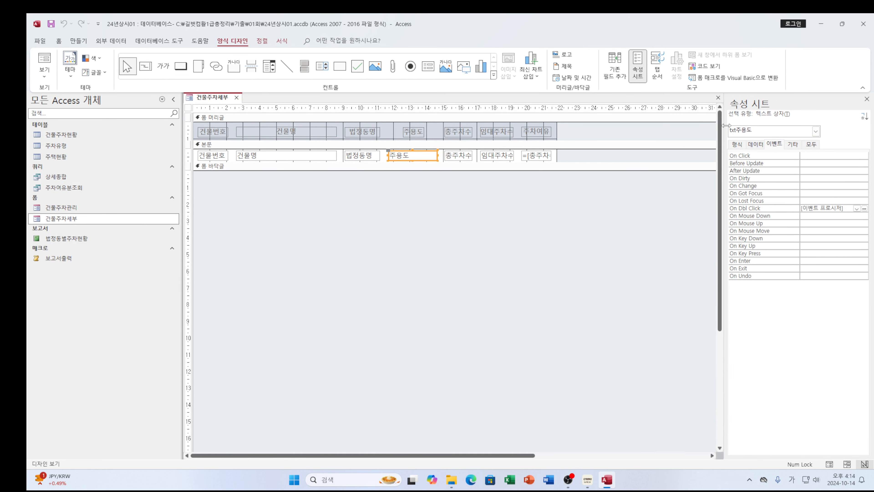
left_click(865, 208)
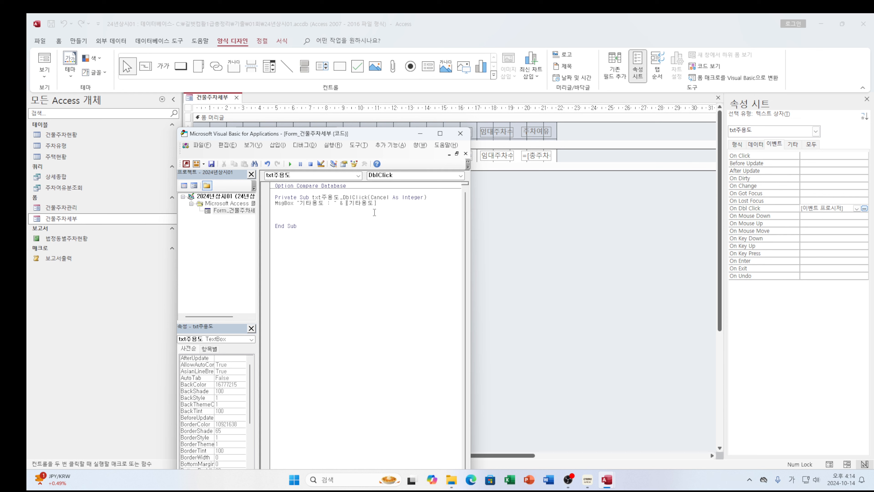
Step: Examine how the MsgBox statement joins the "기타용도 : " text with the [기타용도] field, and close the code window
left_click_drag(346, 202, 389, 206)
left_click(361, 226)
left_click_drag(345, 203, 377, 204)
left_click(313, 218)
left_click_drag(306, 202, 334, 203)
left_click(340, 228)
double_click(356, 203)
left_click(385, 209)
left_click(460, 133)
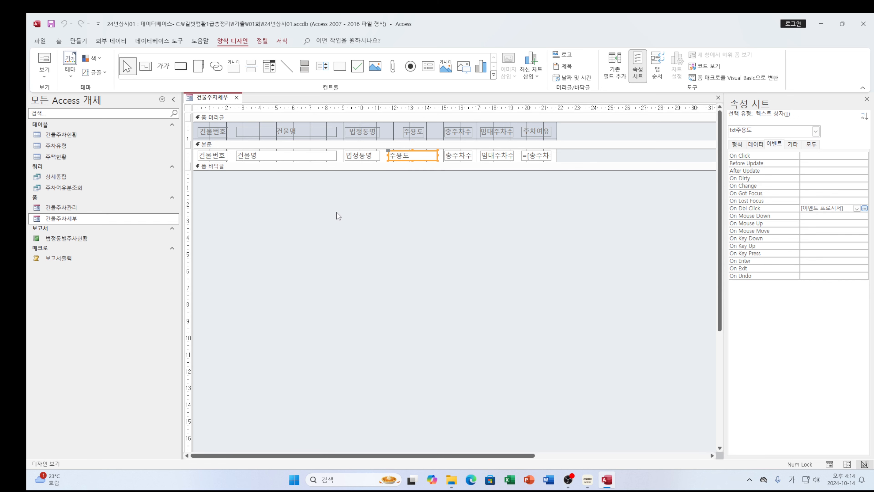
left_click(370, 184)
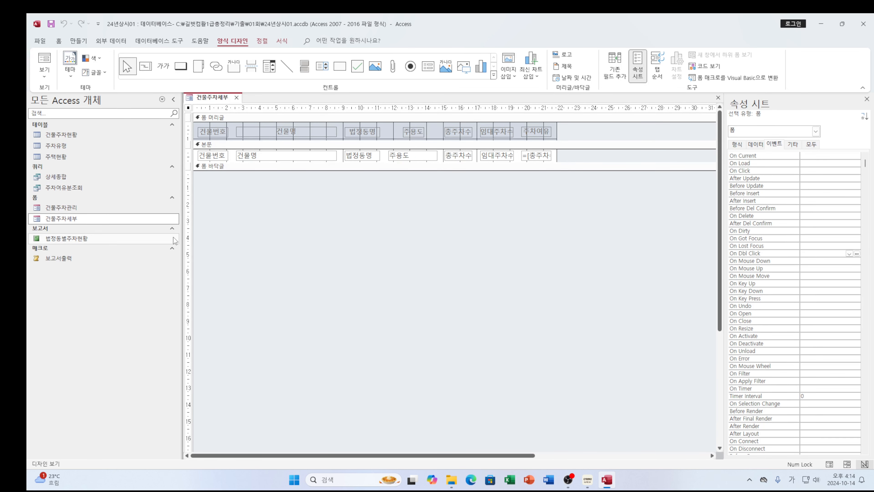
Step: Switch to the e-book and read the problem 4 instructions for the 동별최대주차수 make-table query
mouse_move(588, 480)
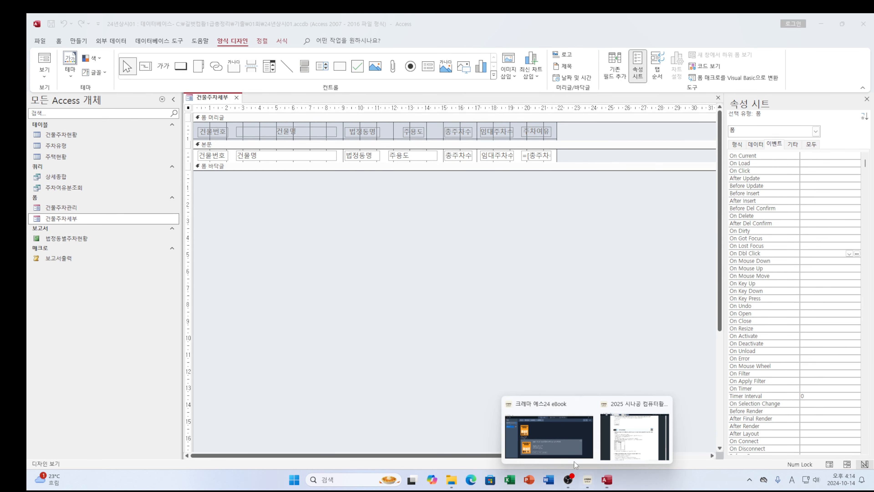
left_click(622, 441)
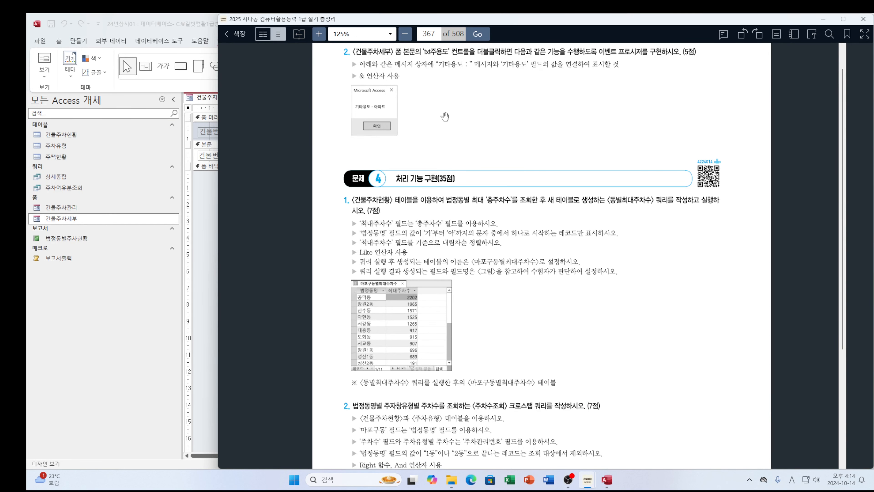
scroll(445, 116, "up", 1)
scroll(445, 117, "down", 2)
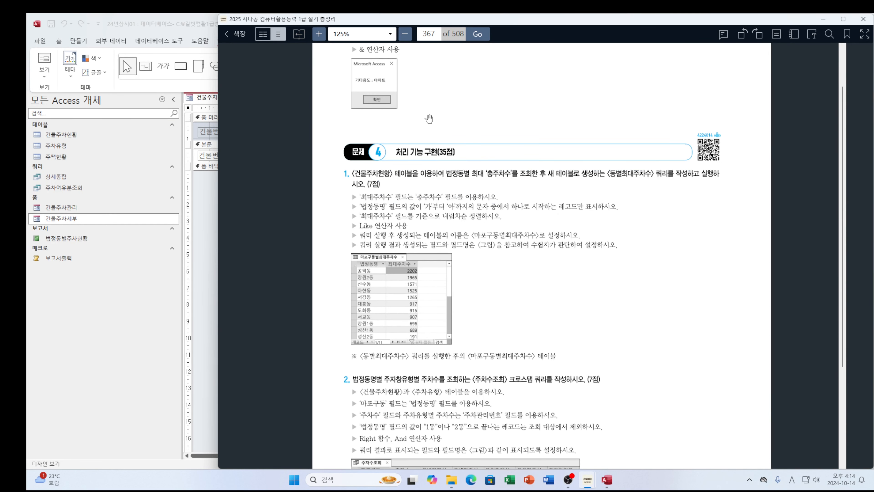
scroll(430, 117, "down", 1)
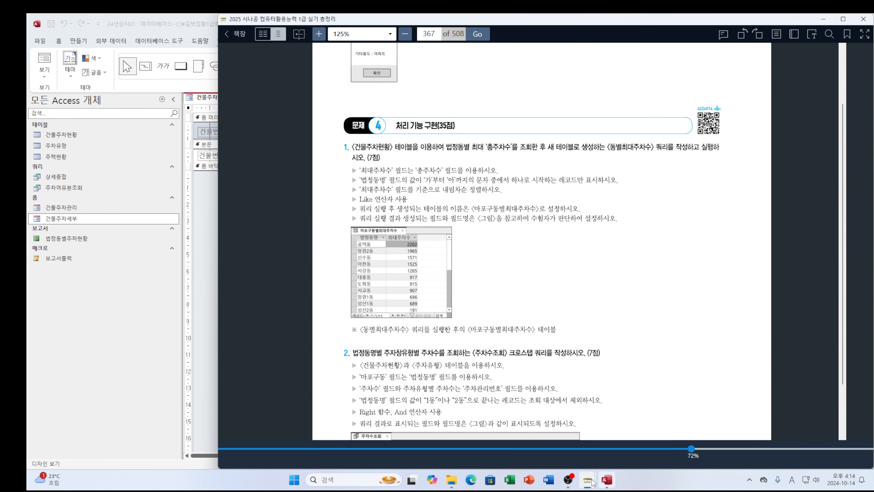
mouse_move(568, 483)
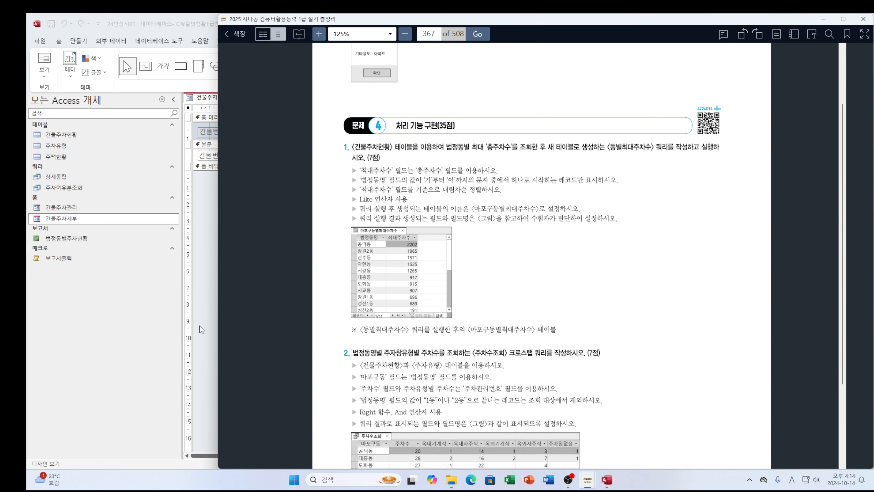
left_click(206, 325)
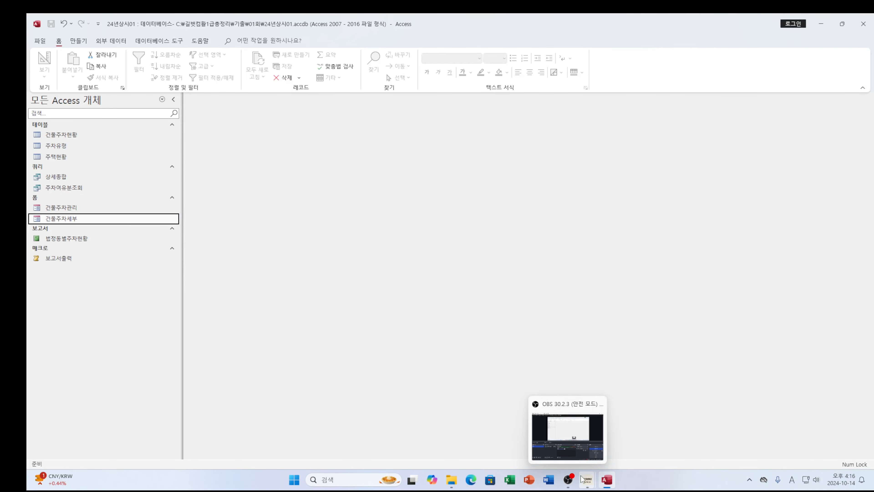
mouse_move(586, 486)
left_click(637, 447)
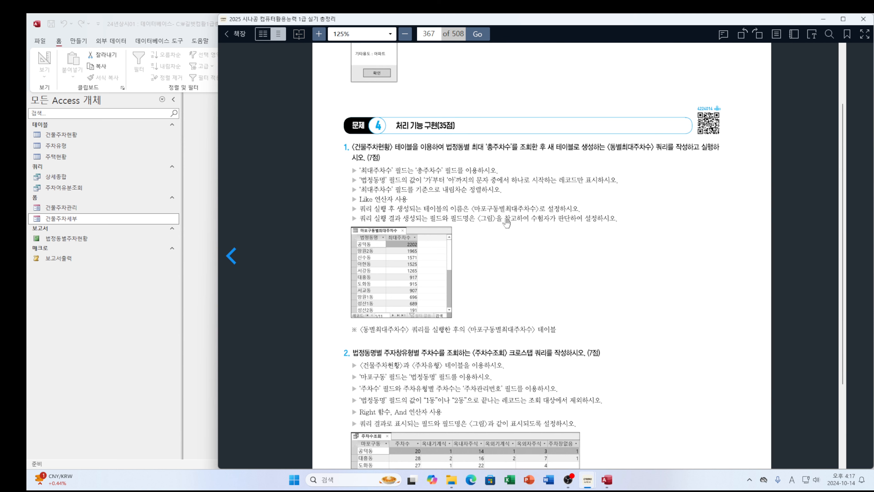
scroll(506, 223, "down", 2)
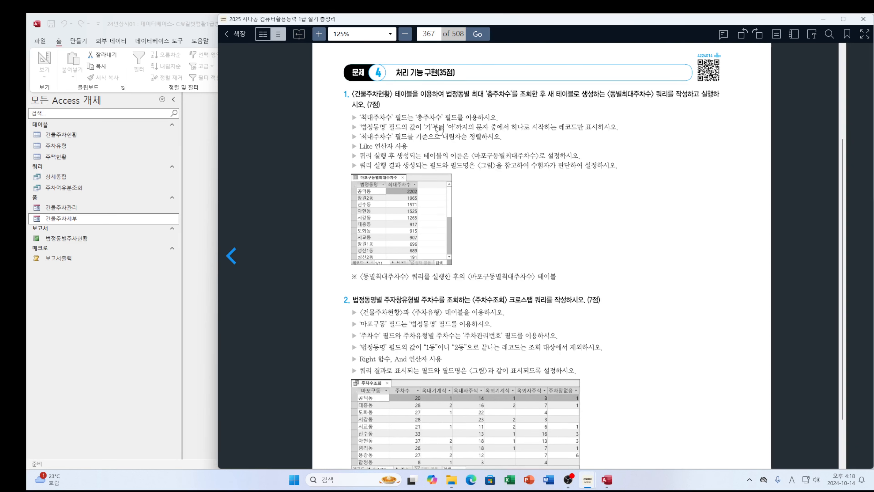
Step: Switch back to Access and create a make-table query whose target table is 마포구동별최대주차수 in the current database
left_click(77, 46)
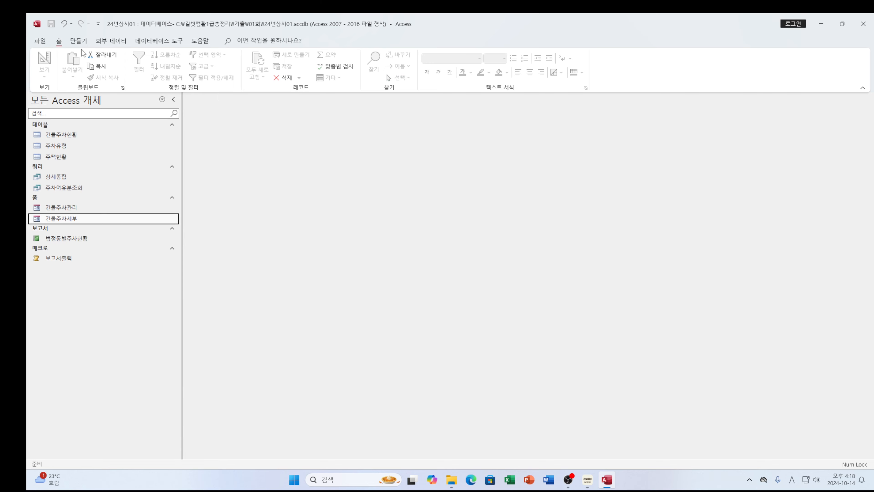
left_click(78, 41)
left_click(181, 80)
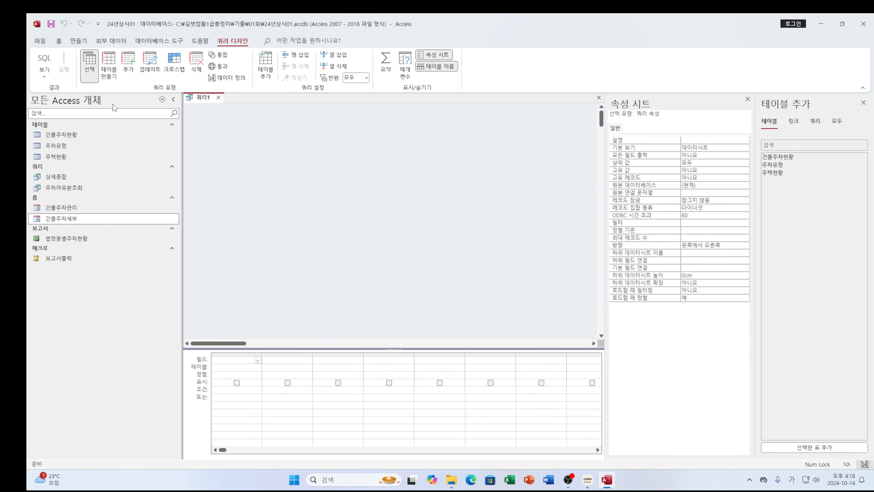
left_click(114, 77)
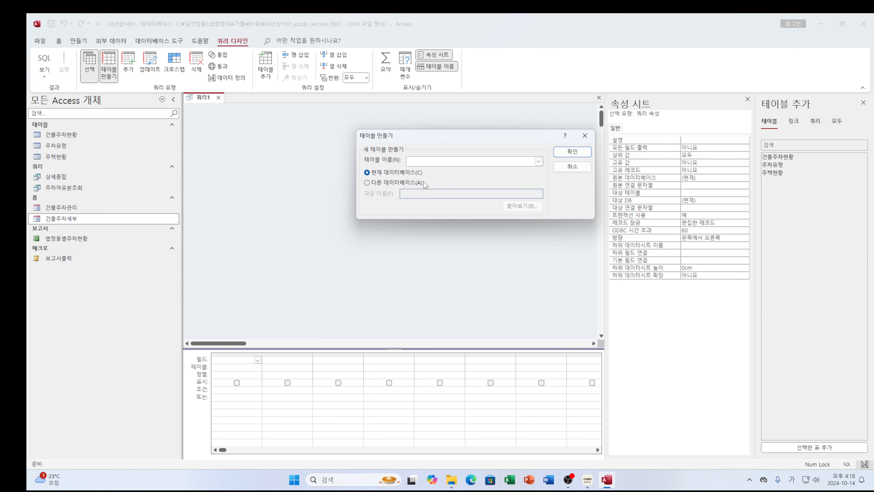
type("마포구")
type("등별 ")
type("최")
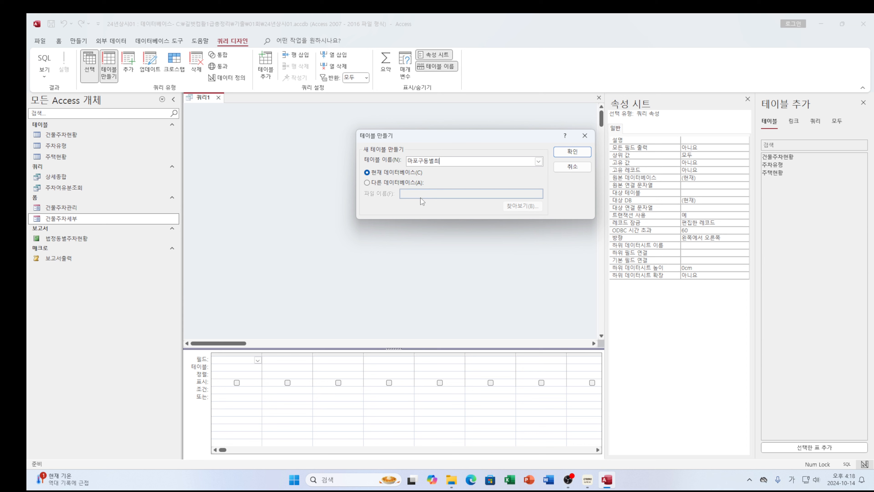
type("대주차수")
key("Return")
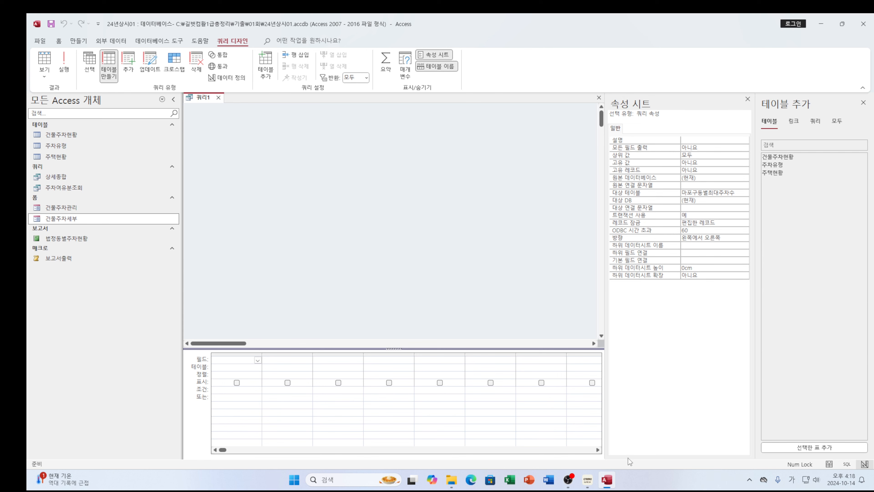
Step: Check the source table in the e-book task, then add the 건물주차현황 table to the query and enlarge its field list
mouse_move(588, 480)
left_click(642, 445)
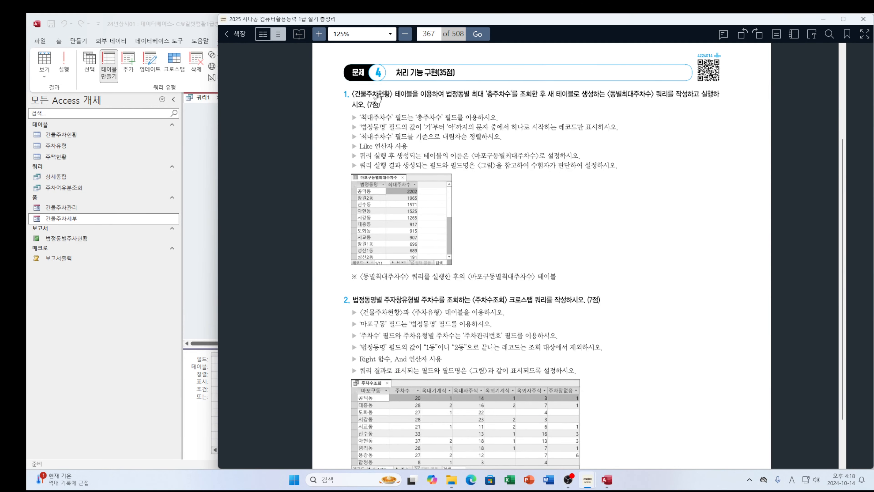
left_click(199, 245)
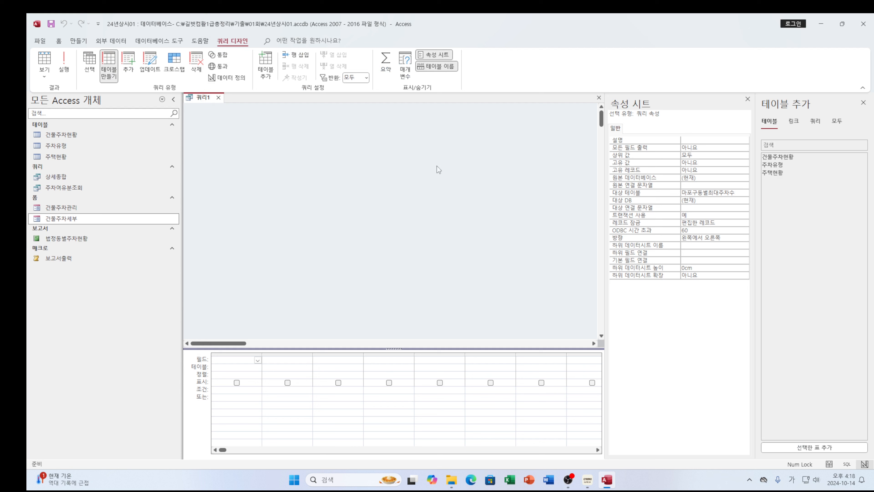
double_click(778, 157)
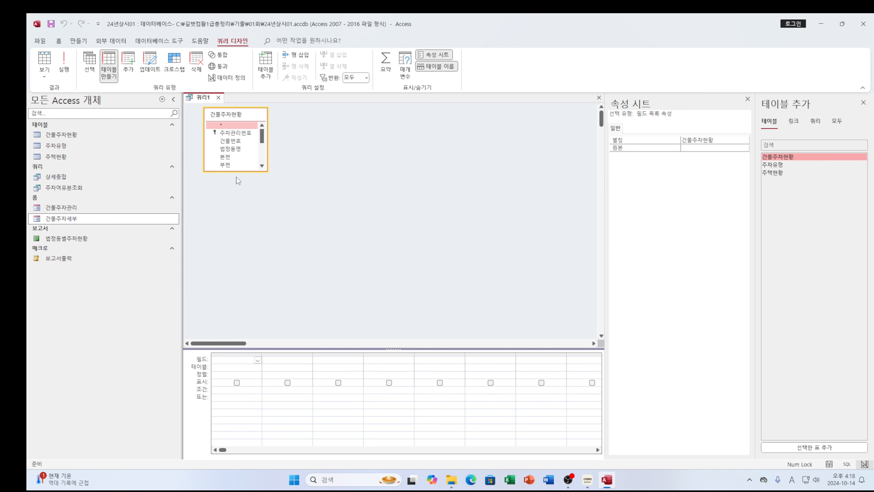
left_click_drag(240, 171, 249, 250)
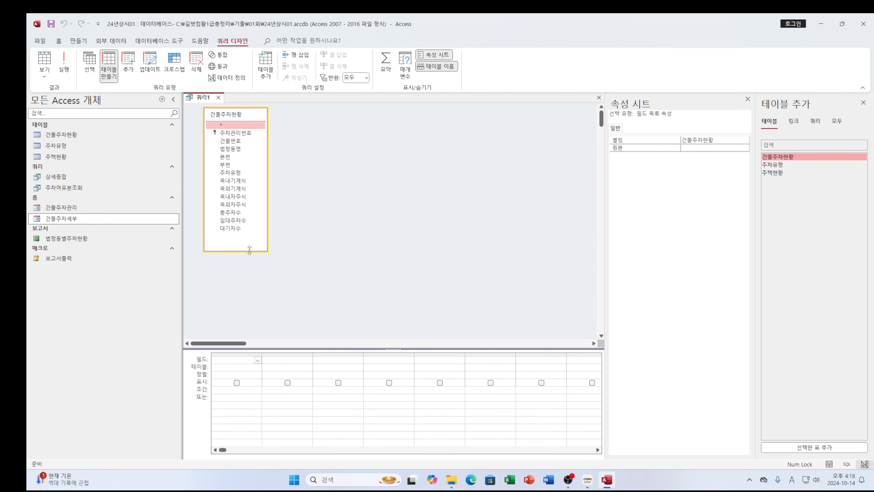
Step: Add the 법정동명 and 총주차수 fields to the query's first two columns
left_click(234, 151)
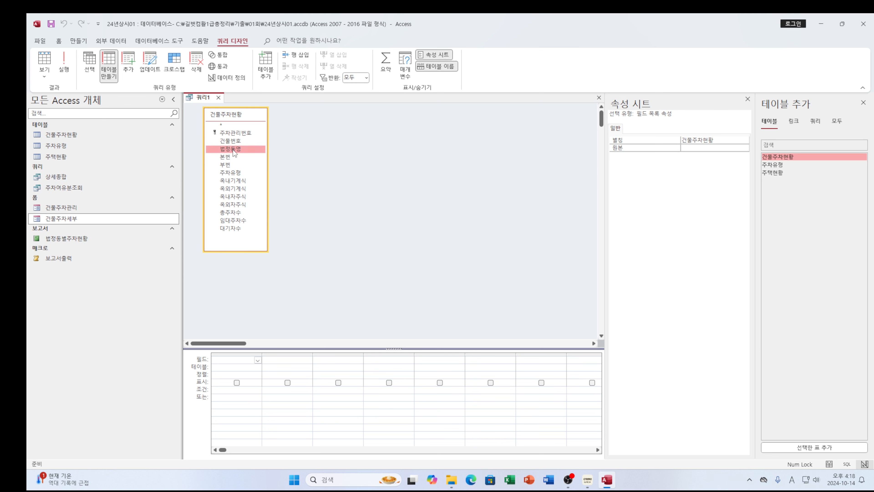
double_click(234, 151)
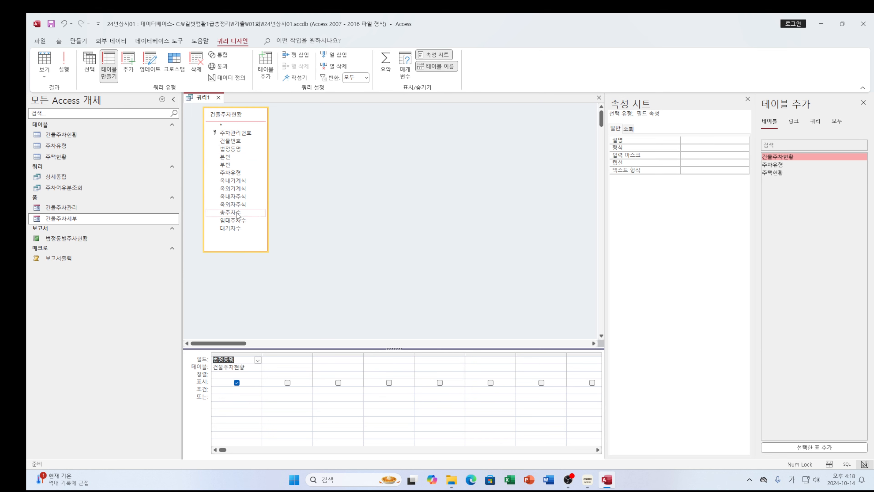
key("Hangul")
left_click_drag(235, 215, 290, 363)
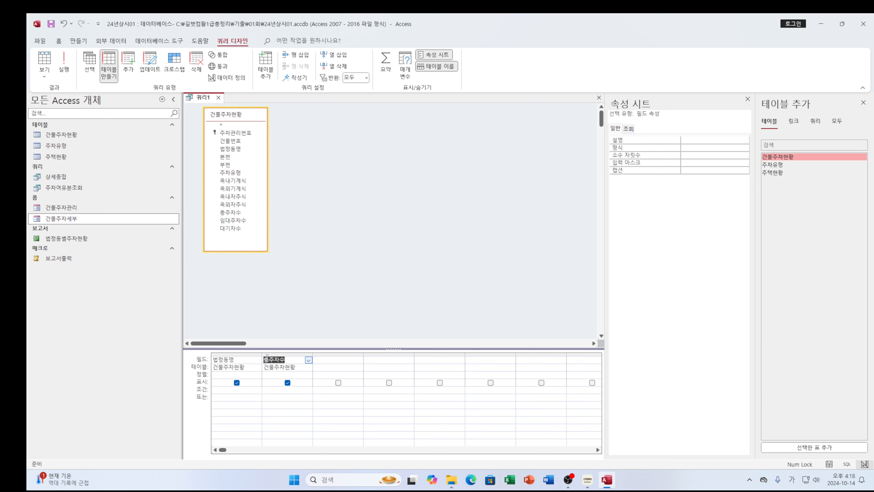
Step: Give the 총주차수 column the alias 최대주차수
left_click(266, 361)
type("초")
type("대")
type("주")
type("차수:")
Step: Turn on query totals and set the 최대주차수 column to 최대값 with 내림차순 sorting
left_click(386, 62)
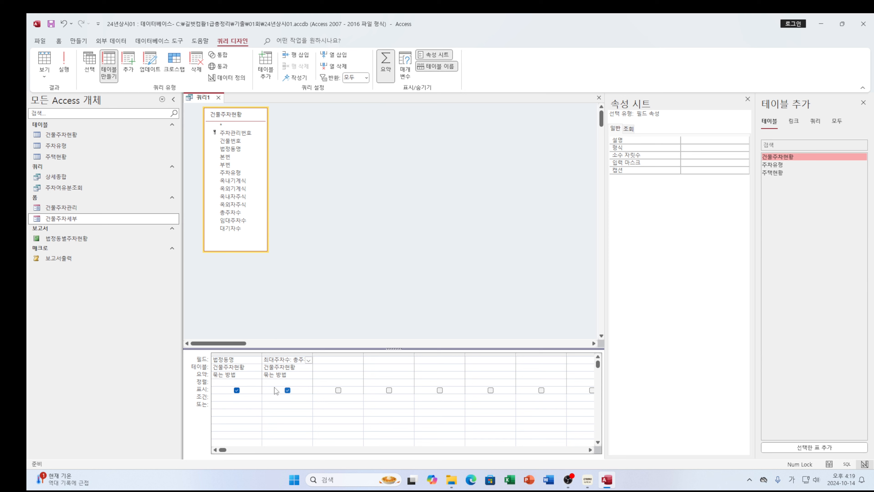
left_click(293, 375)
left_click(309, 376)
left_click(275, 409)
left_click(298, 383)
left_click(309, 383)
left_click(276, 397)
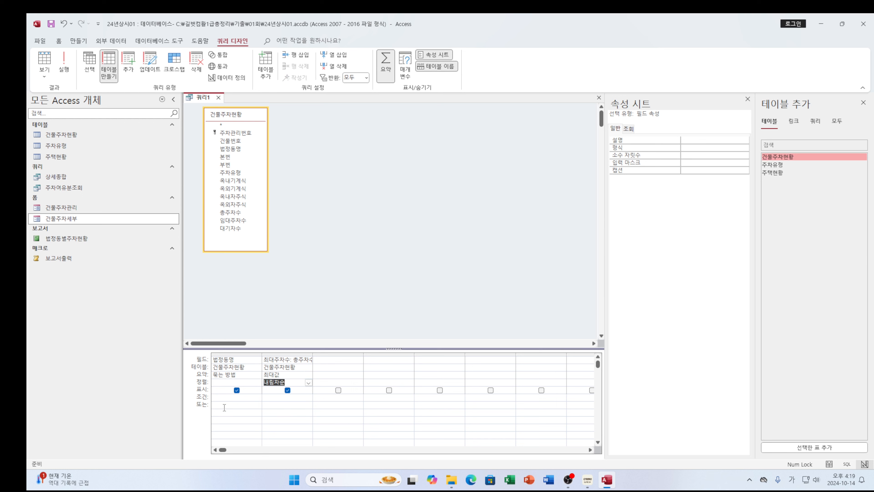
Step: Enter the criterion Like "[가-아]*" for the 법정동명 column of the make-table query
left_click(226, 400)
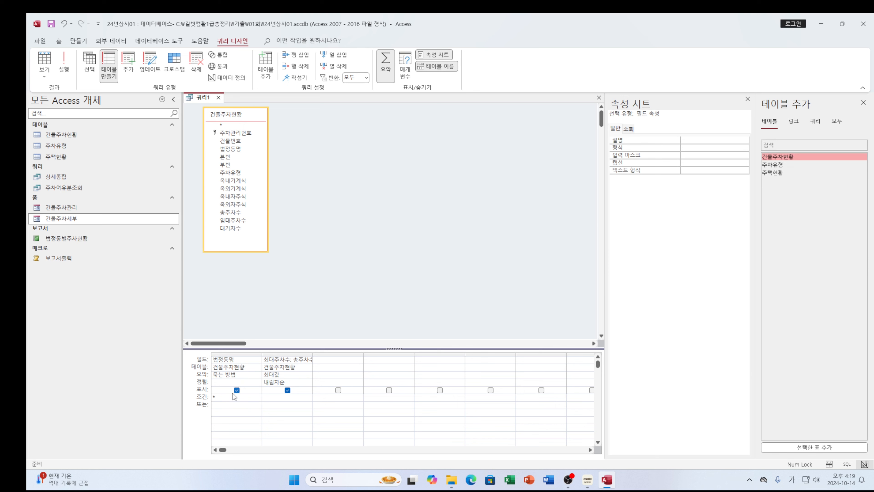
left_click(229, 406)
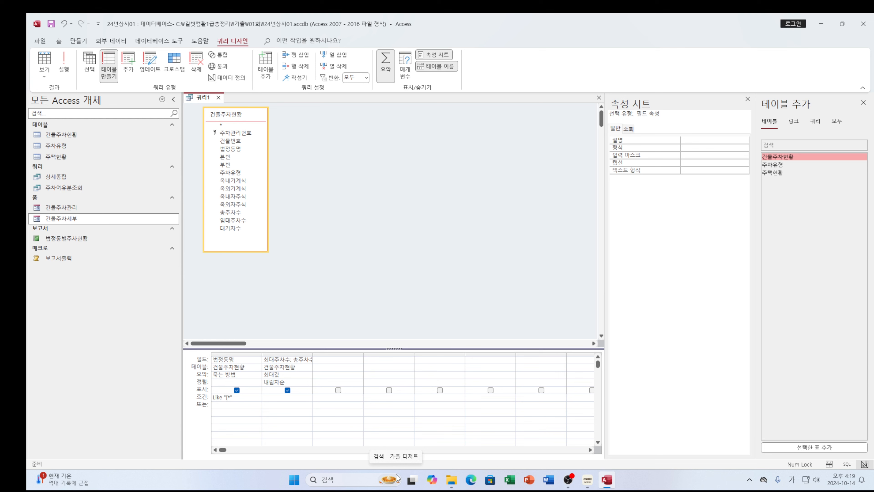
type("가-아]")
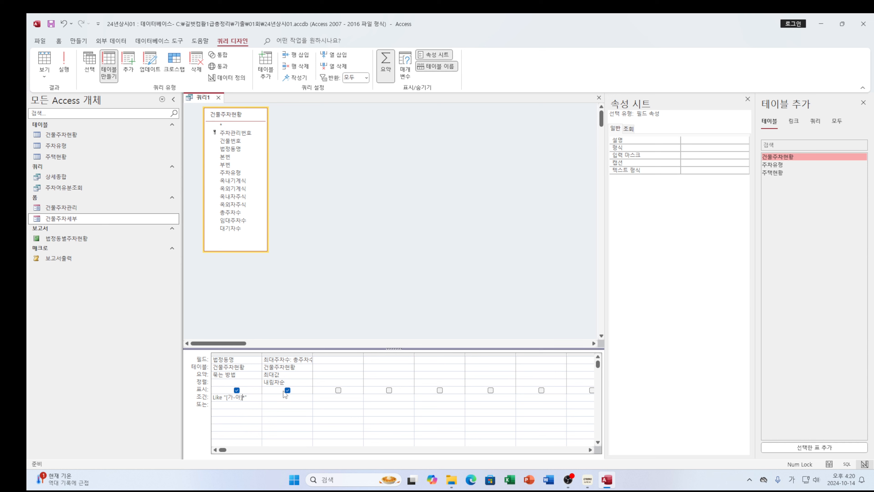
left_click(282, 314)
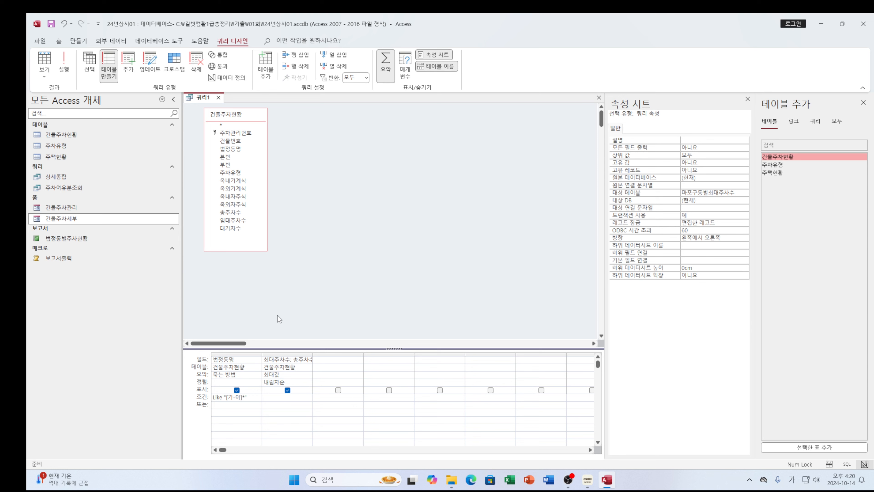
Step: Run the make-table query to create the new table, then close the query and save it as 동별최대주차수
left_click(65, 71)
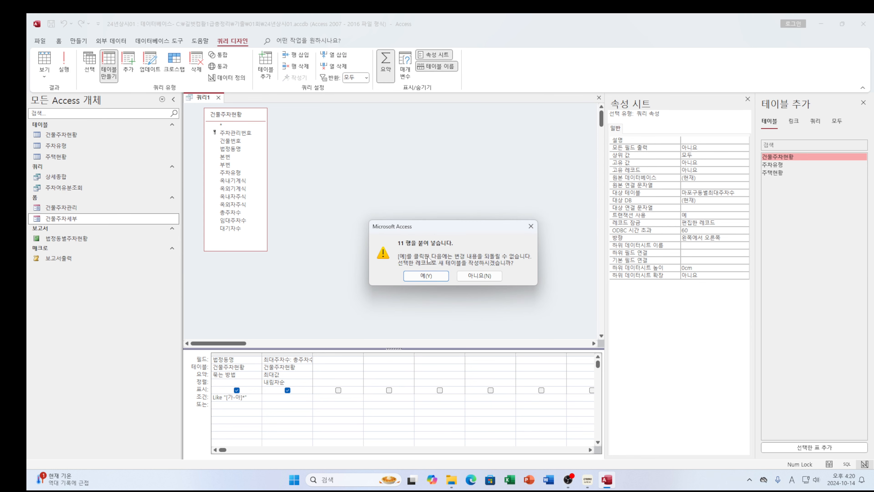
left_click(426, 276)
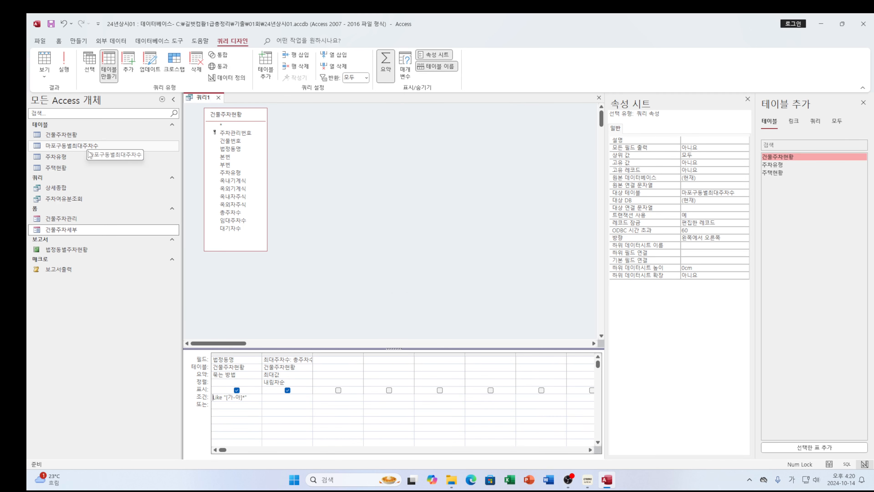
left_click(599, 97)
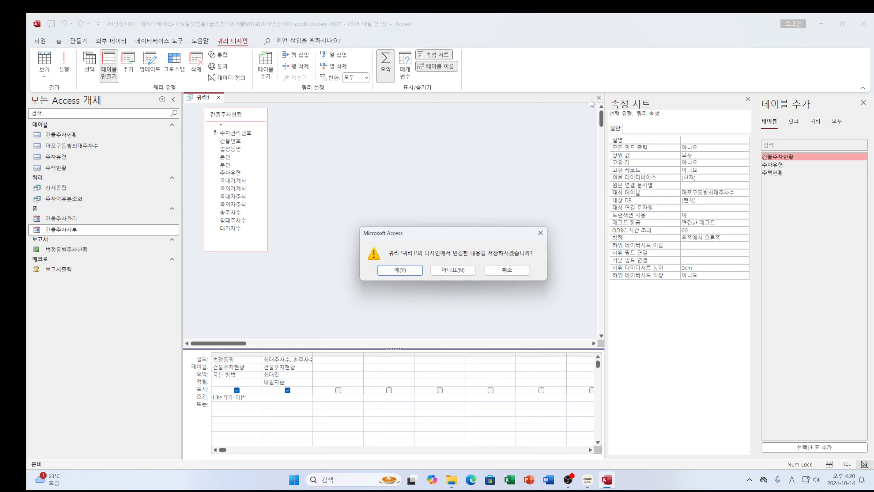
left_click(400, 272)
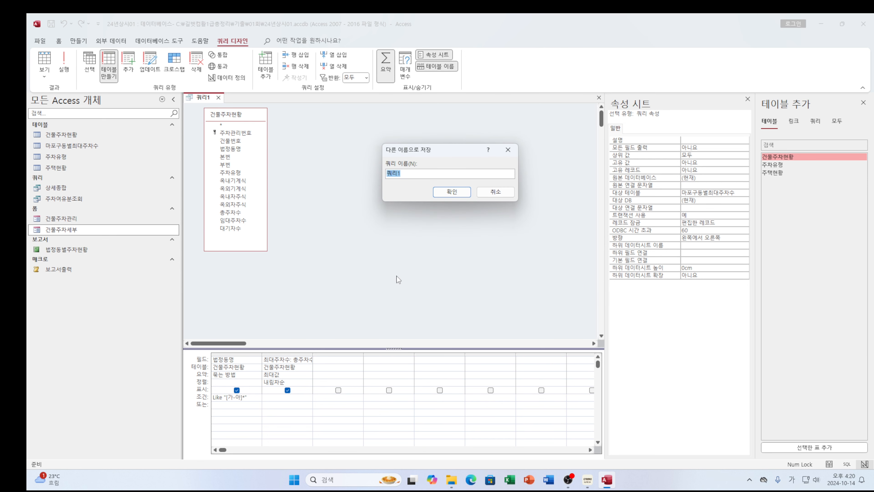
type("동별최대주차수")
left_click(452, 192)
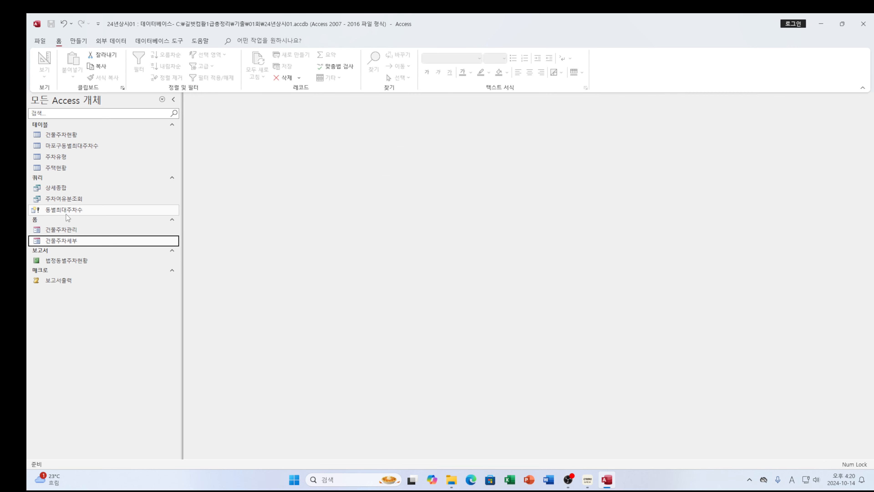
Step: Run the saved 동별최대주차수 query, replacing the existing 마포구동별최대주차수 table
double_click(68, 211)
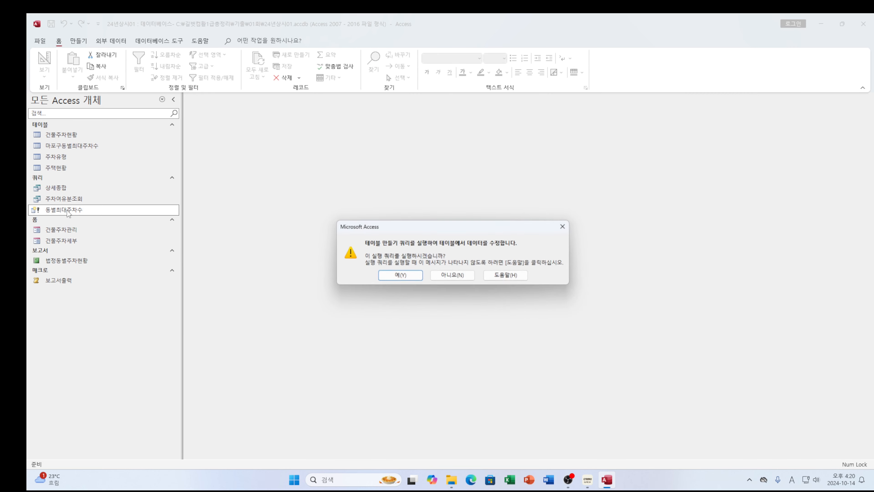
left_click(397, 274)
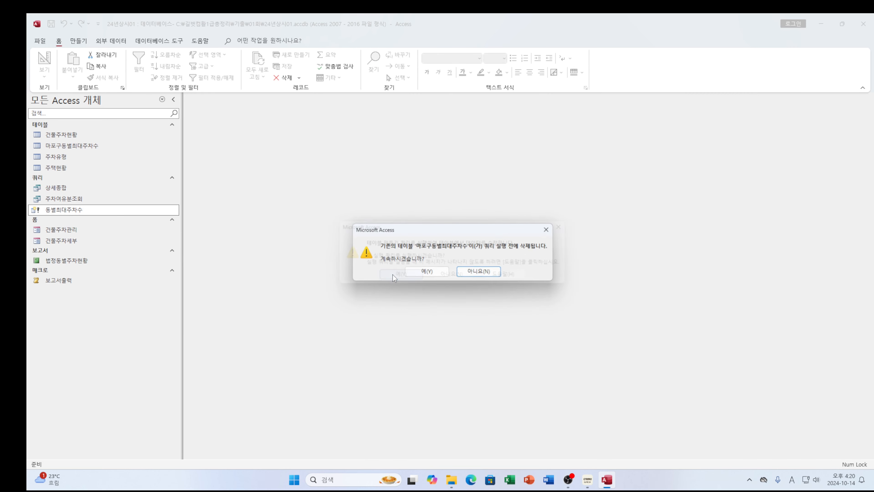
left_click(427, 276)
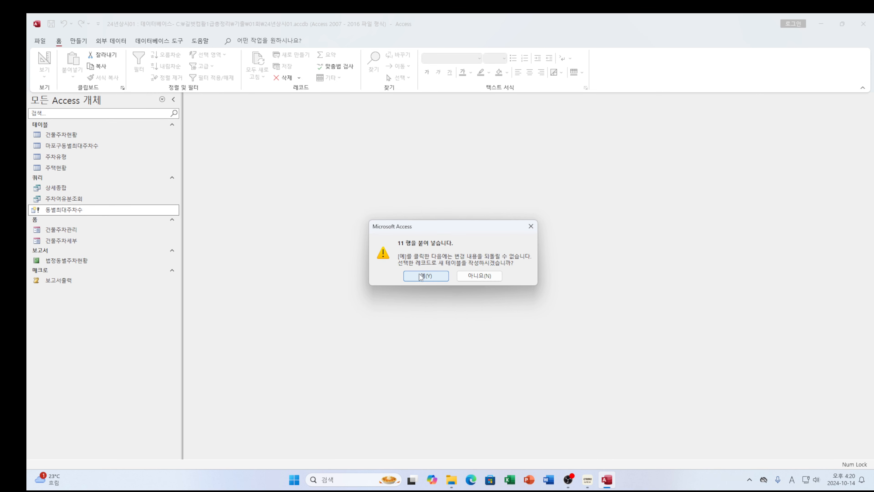
left_click(422, 278)
Step: Open the 마포구동별최대주차수 table, compare its records with the sample result in the e-book, and close the table
double_click(71, 146)
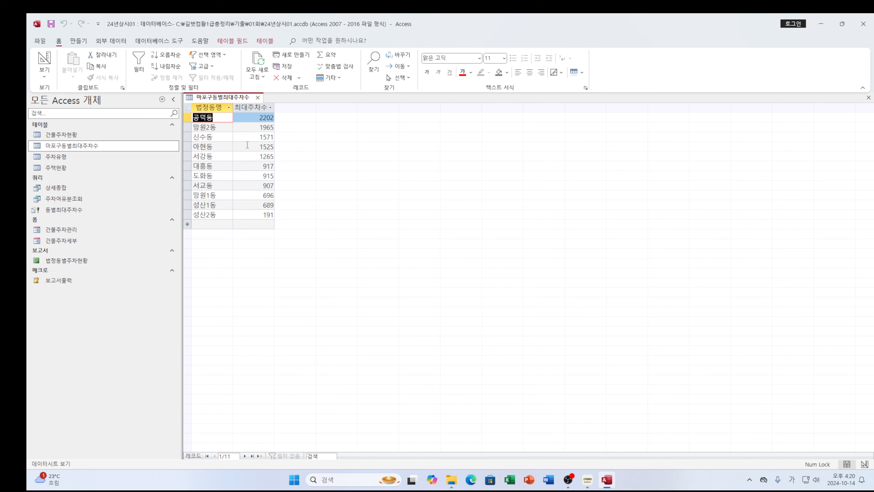
left_click(587, 480)
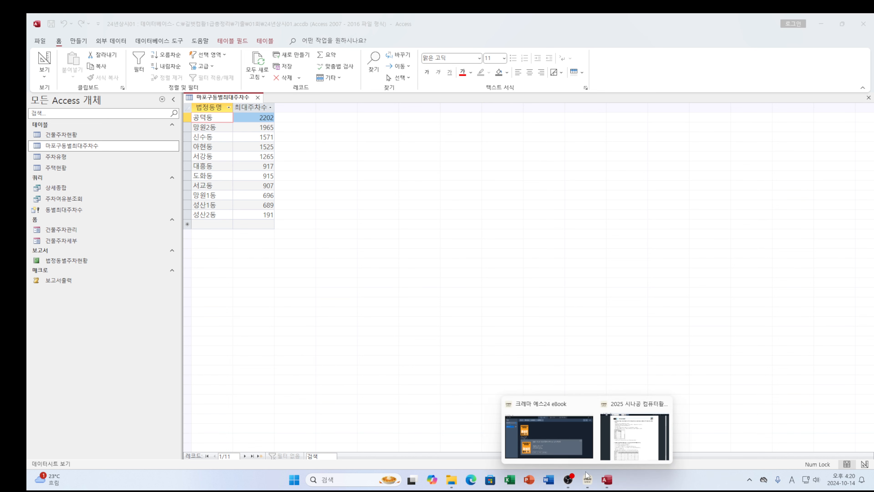
left_click(641, 446)
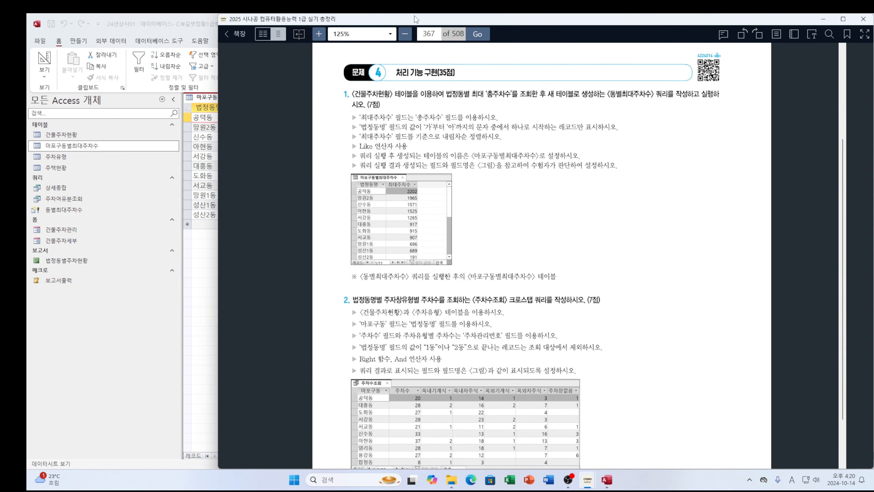
left_click_drag(419, 20, 444, 14)
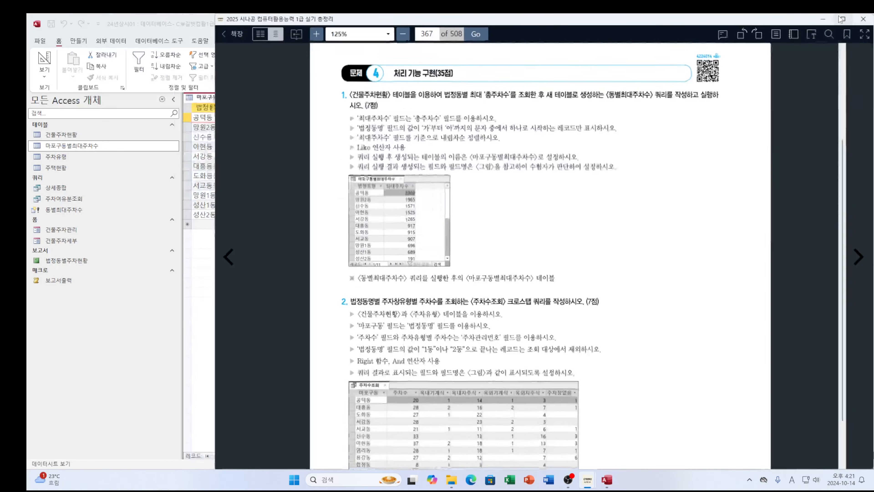
left_click(843, 17)
left_click(199, 266)
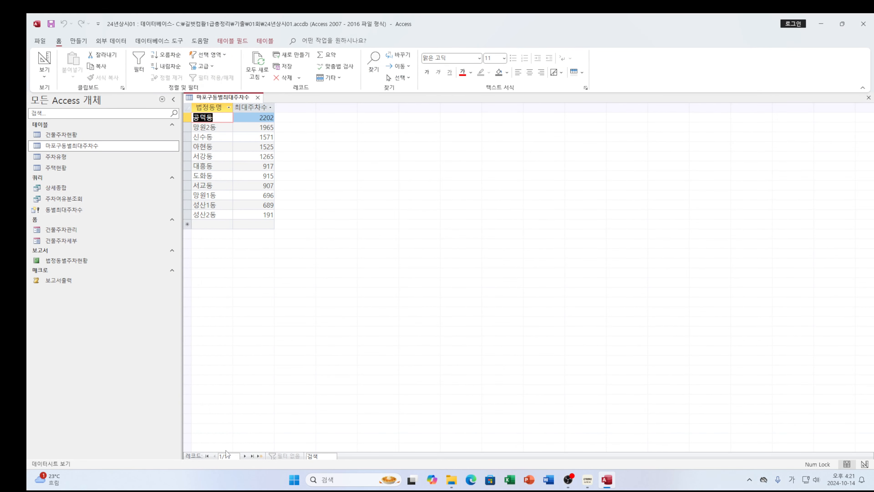
mouse_move(587, 480)
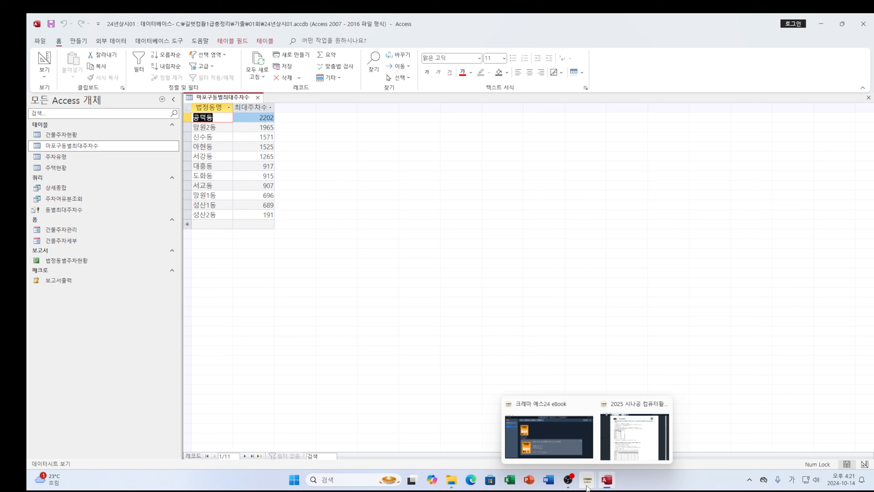
left_click(626, 458)
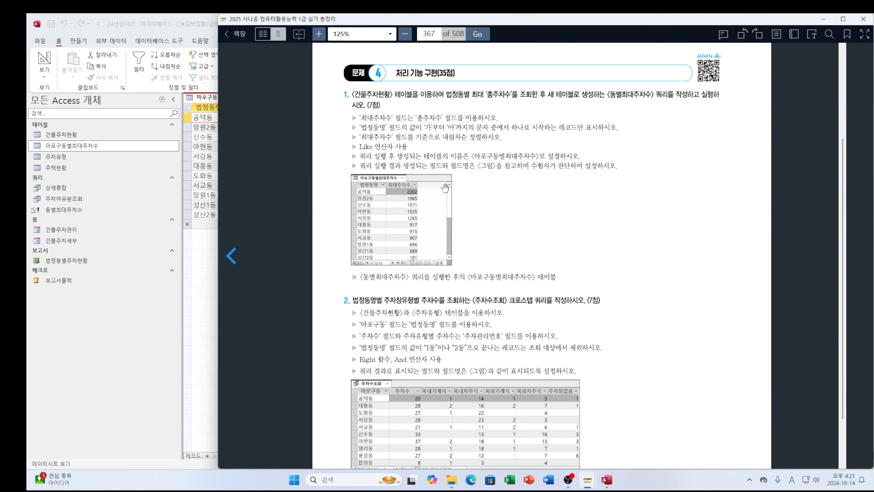
left_click(207, 207)
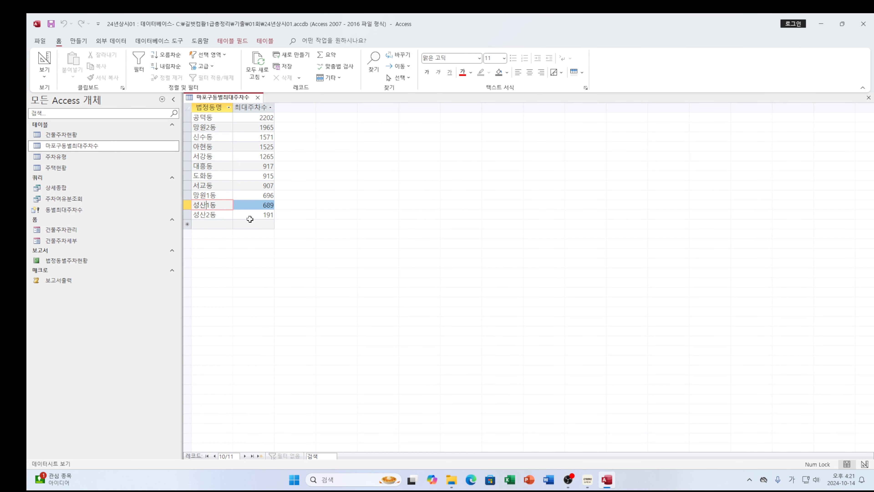
left_click(257, 98)
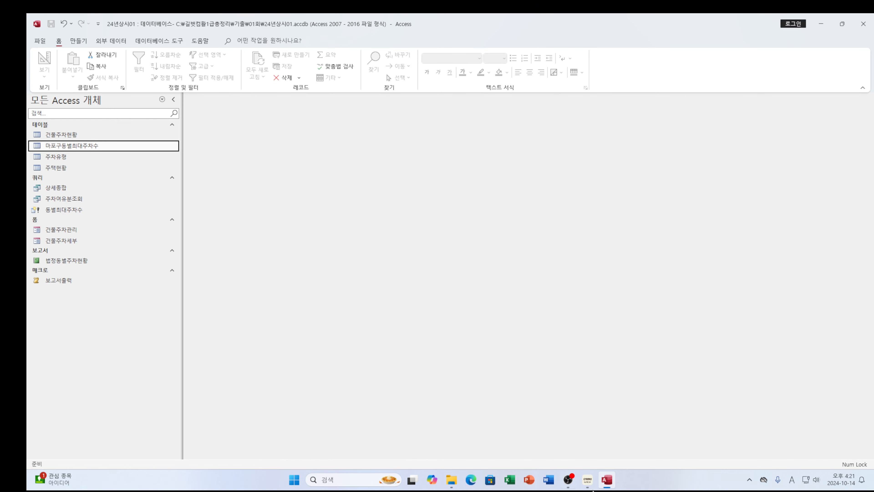
Step: Switch to the e-book and read the requirements of task 2, the 주차수조회 crosstab query
left_click(587, 480)
left_click(631, 428)
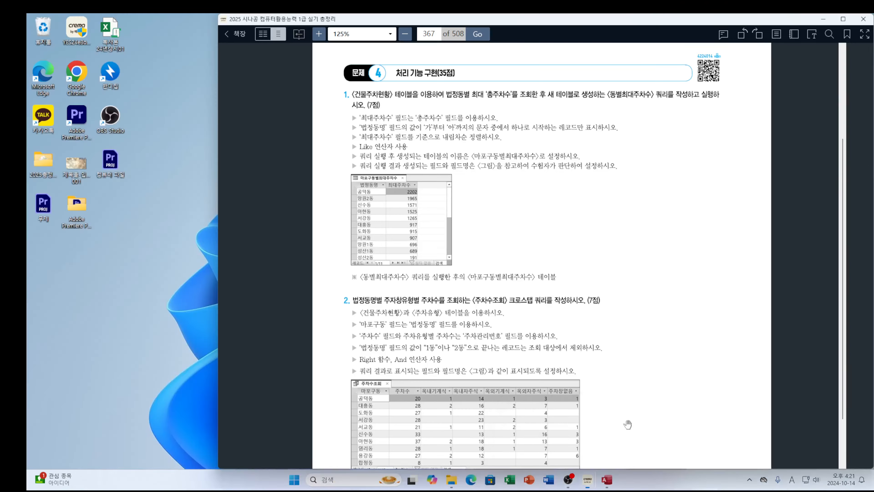
scroll(483, 219, "down", 10)
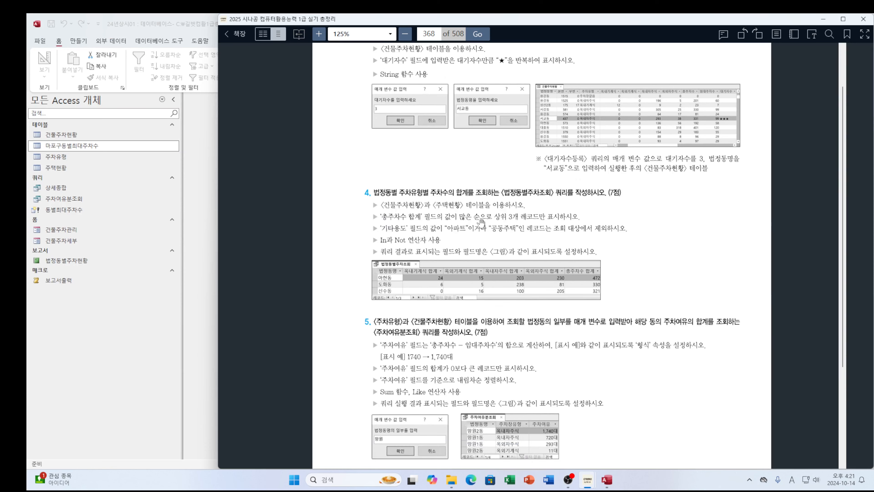
scroll(478, 227, "up", 2)
scroll(479, 227, "up", 5)
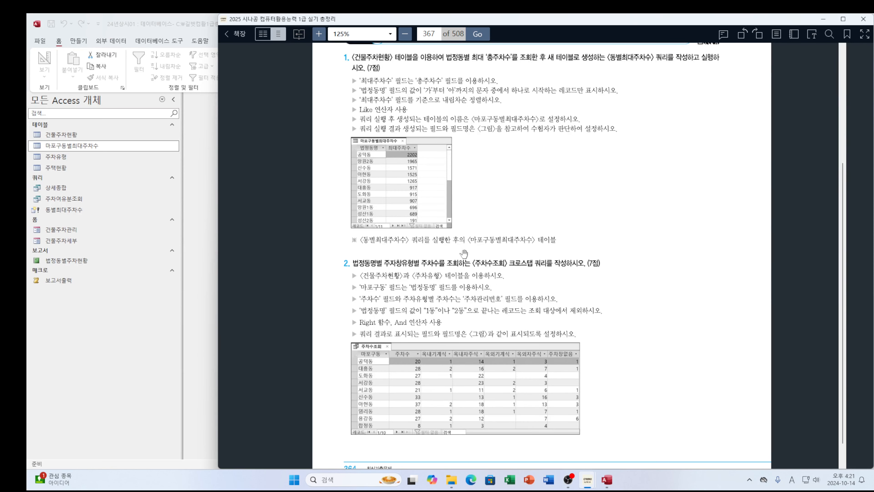
scroll(445, 287, "down", 5)
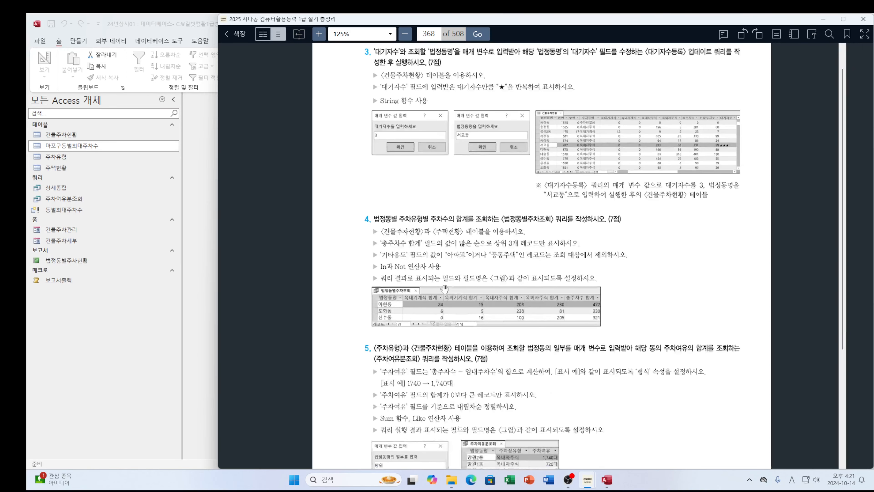
scroll(444, 287, "up", 5)
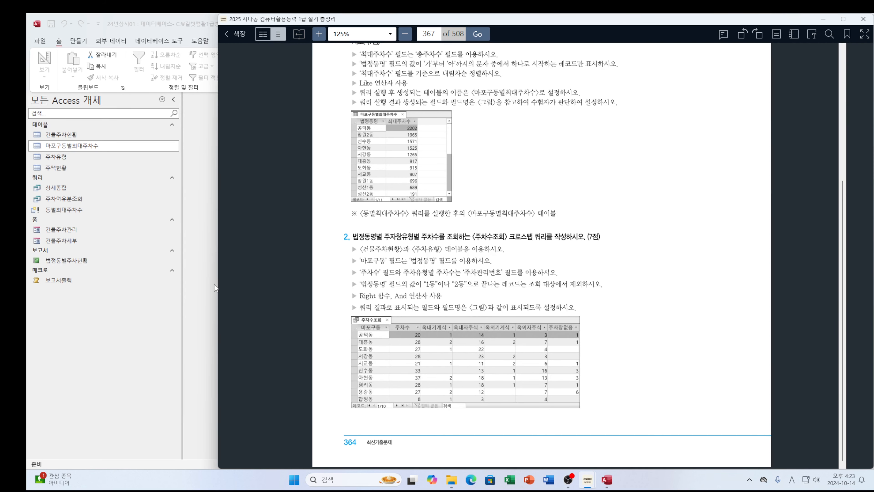
Step: Return to Access and create a crosstab query in design view with the 건물주차현황 and 주차유형 tables
left_click(212, 291)
left_click(79, 41)
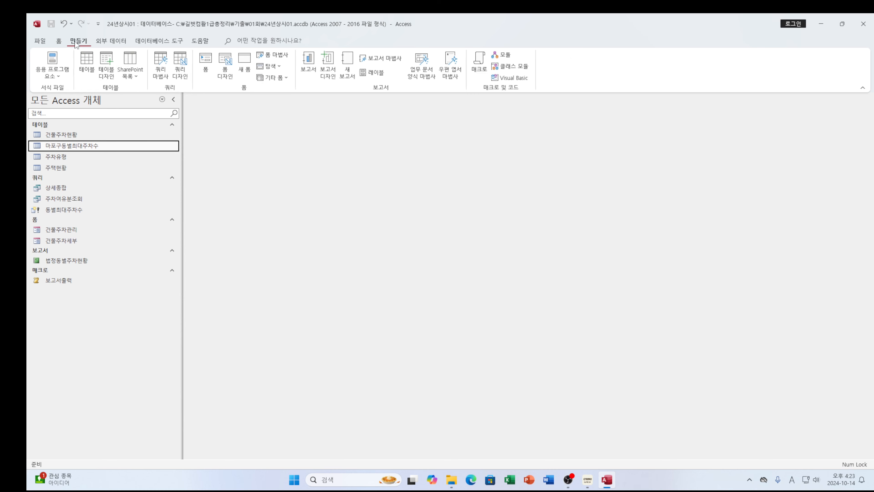
left_click(180, 69)
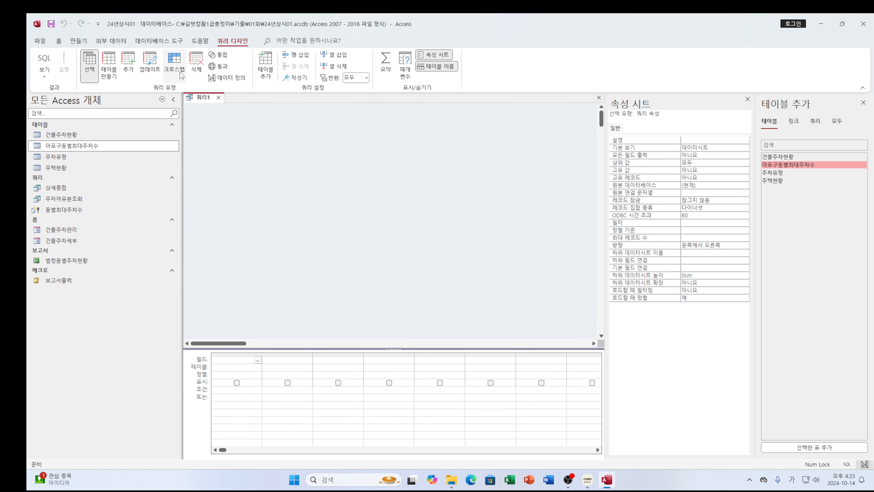
left_click(174, 66)
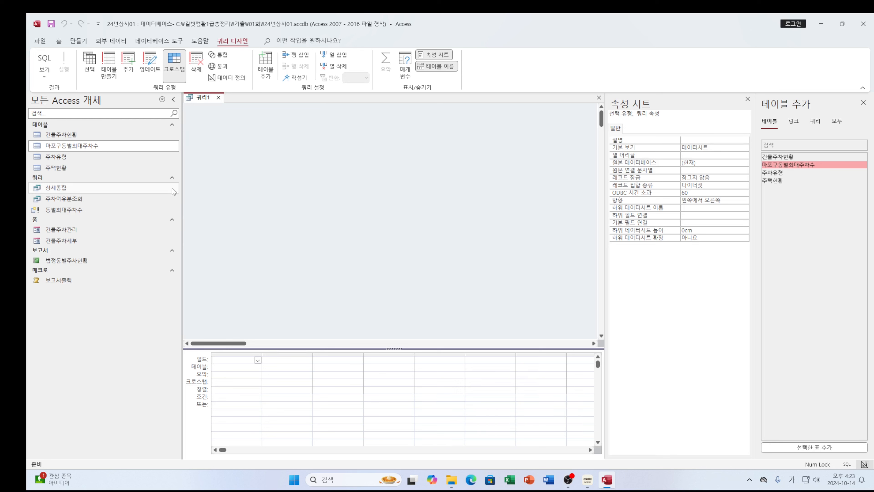
double_click(780, 159)
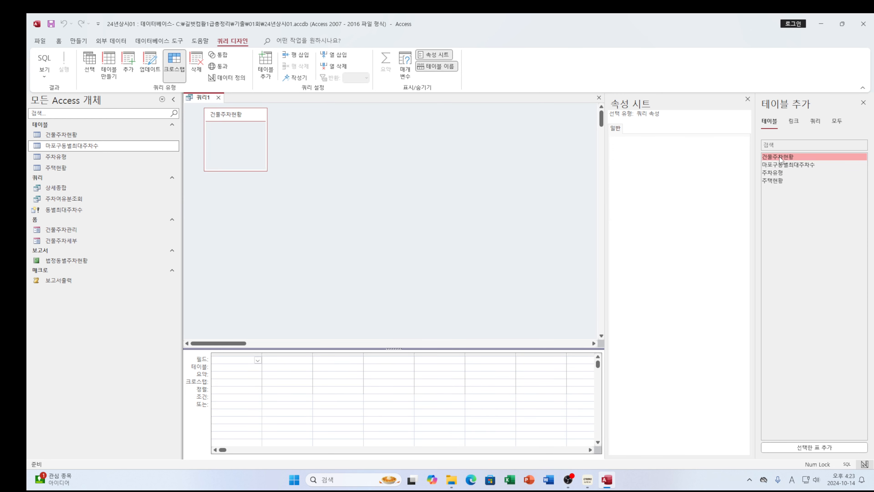
double_click(774, 174)
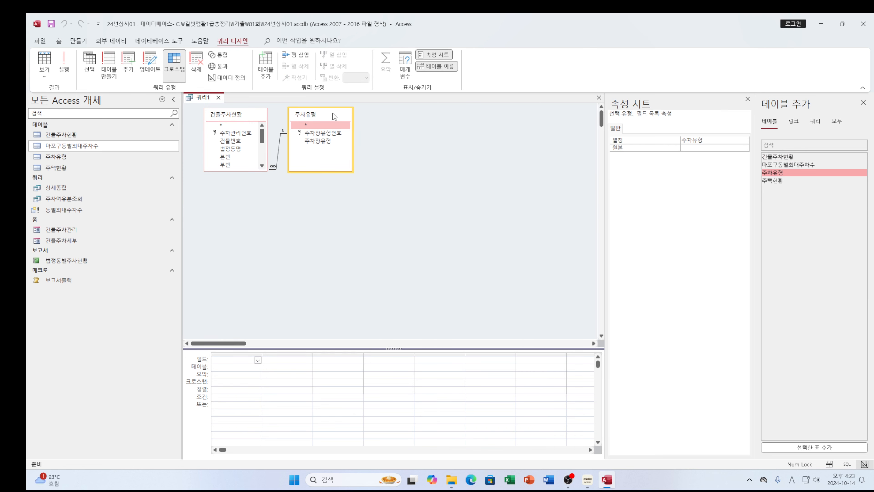
Step: Rearrange the query's tables with 주차유형 before 건물주차현황, and enlarge the 건물주차현황 list to show all its fields
left_click_drag(331, 111, 354, 106)
left_click_drag(237, 121, 493, 122)
left_click_drag(355, 110, 244, 120)
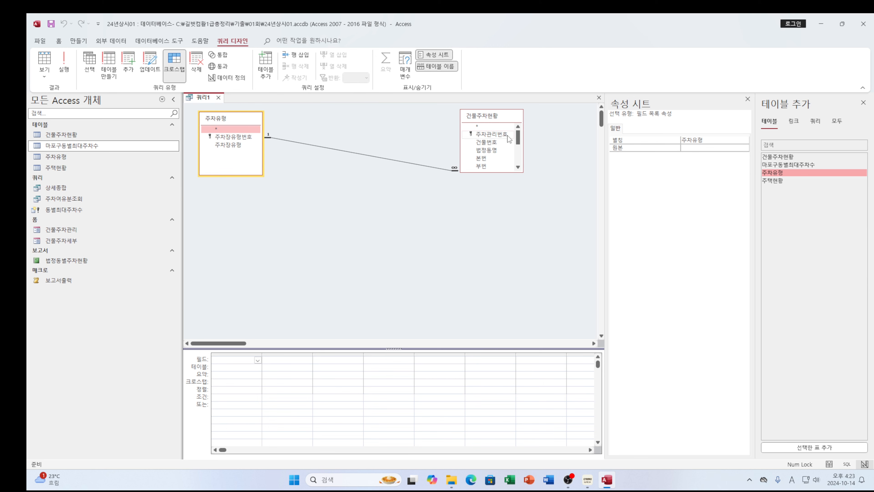
left_click_drag(489, 116, 374, 135)
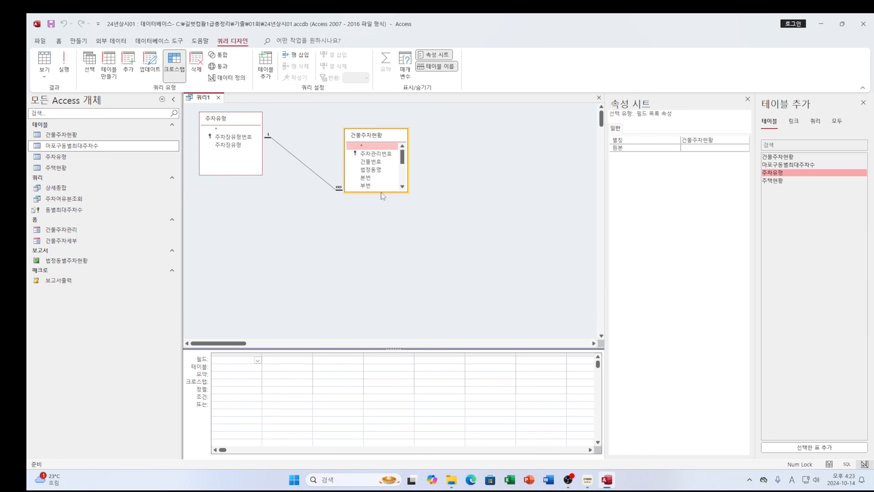
left_click_drag(380, 189, 381, 277)
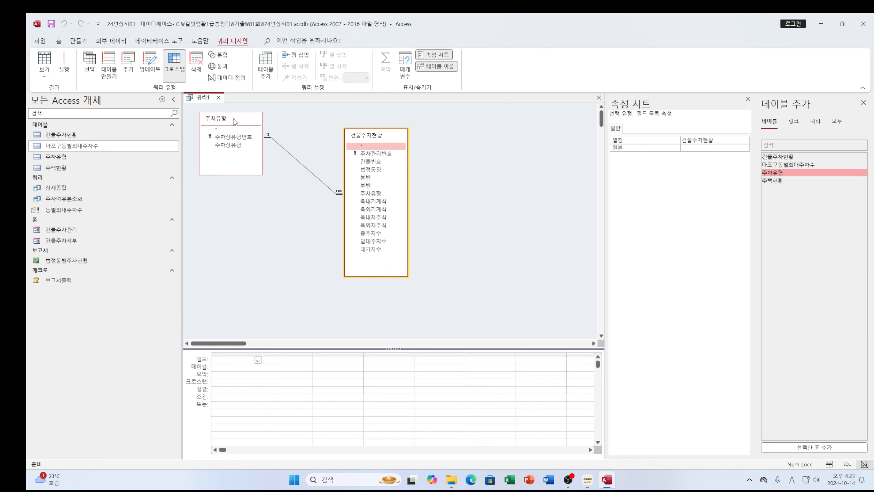
left_click_drag(235, 121, 245, 121)
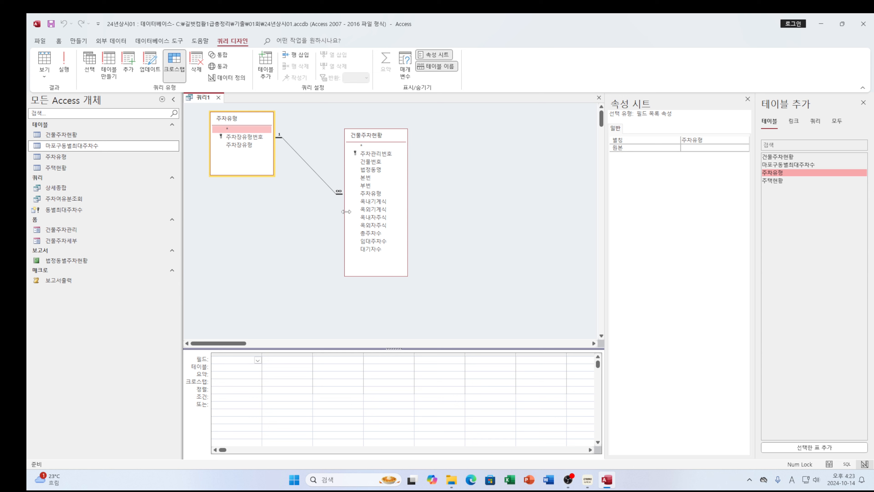
Step: Add the 법정동명 field from 건물주차현황 with the alias 마포구동 and make it a row heading (행 머리글)
double_click(376, 170)
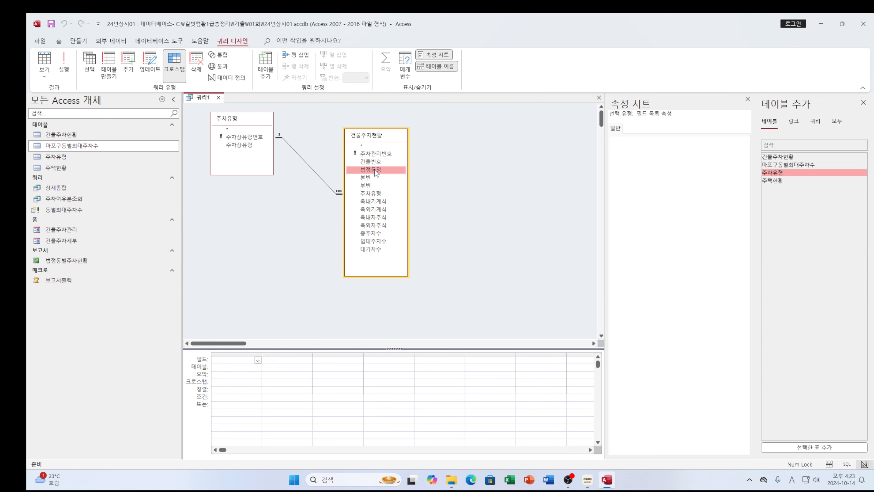
left_click(214, 360)
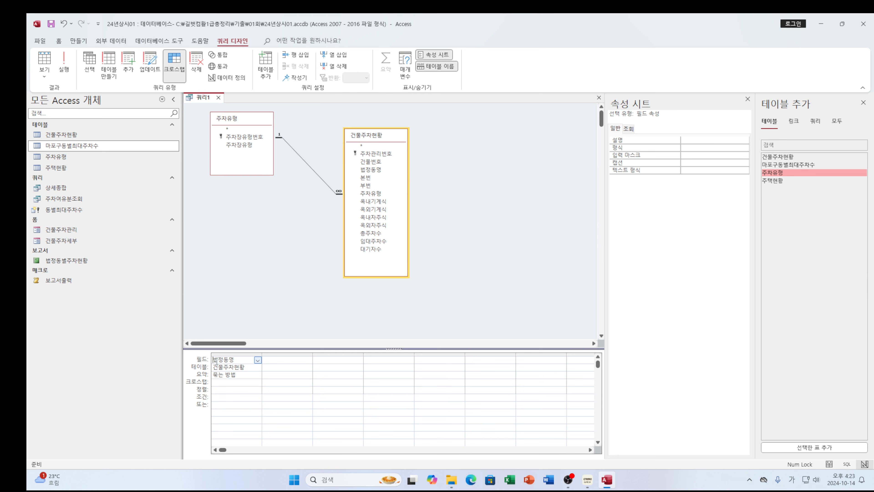
type("마포구도")
type(":")
left_click(234, 383)
left_click(257, 382)
left_click(234, 389)
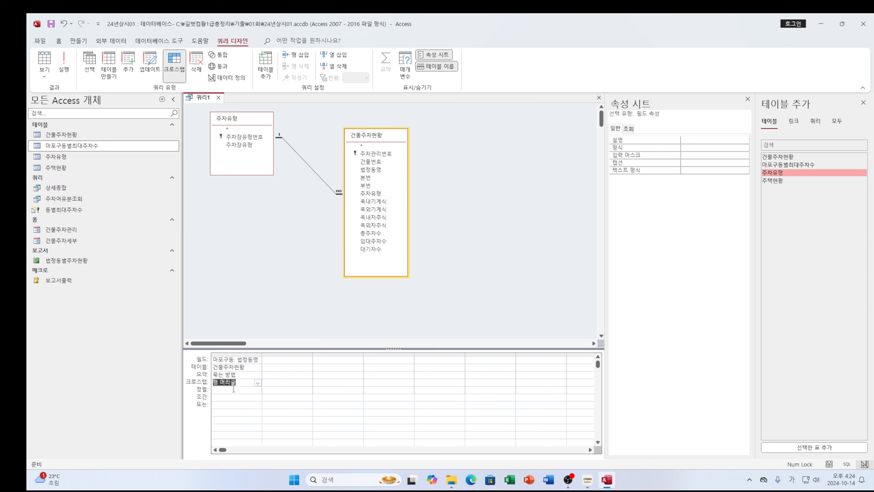
Step: Add the 주차관리번호 field with the alias 주차수, total it by 개수, and make it a row heading (행 머리글)
left_click(281, 359)
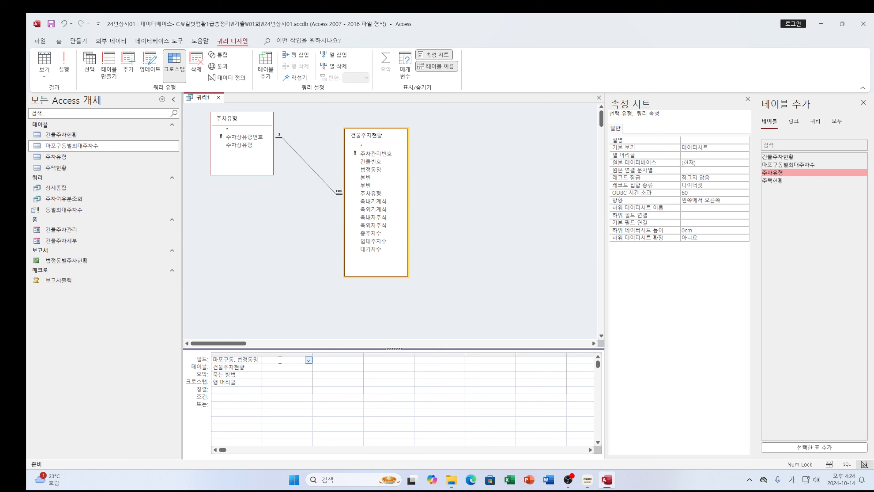
double_click(375, 153)
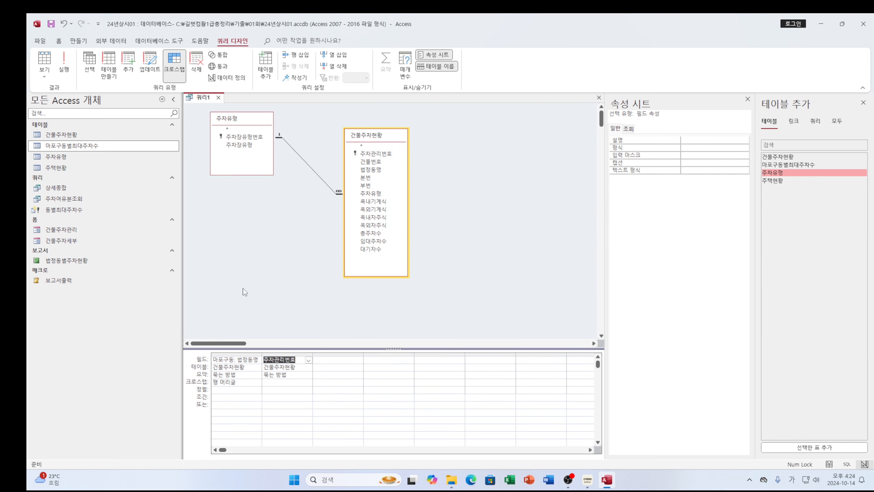
left_click(266, 361)
type("주차수:")
left_click(294, 374)
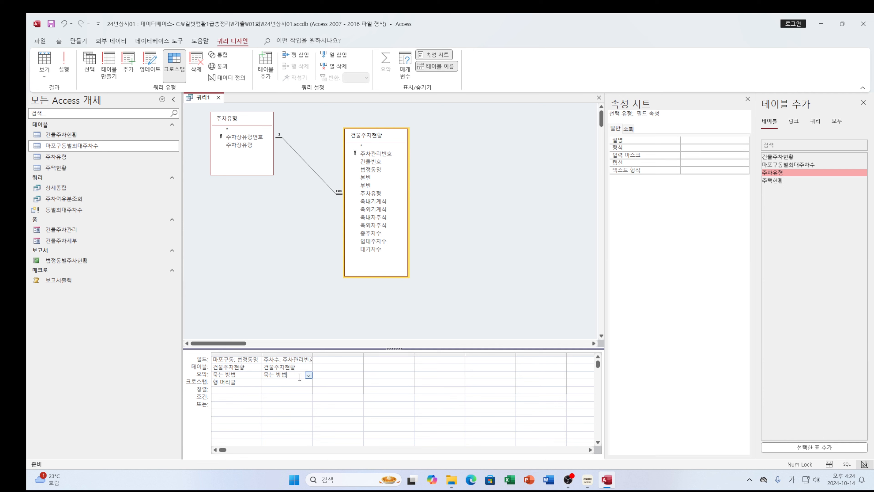
left_click(308, 375)
left_click(277, 418)
left_click(293, 382)
left_click(309, 383)
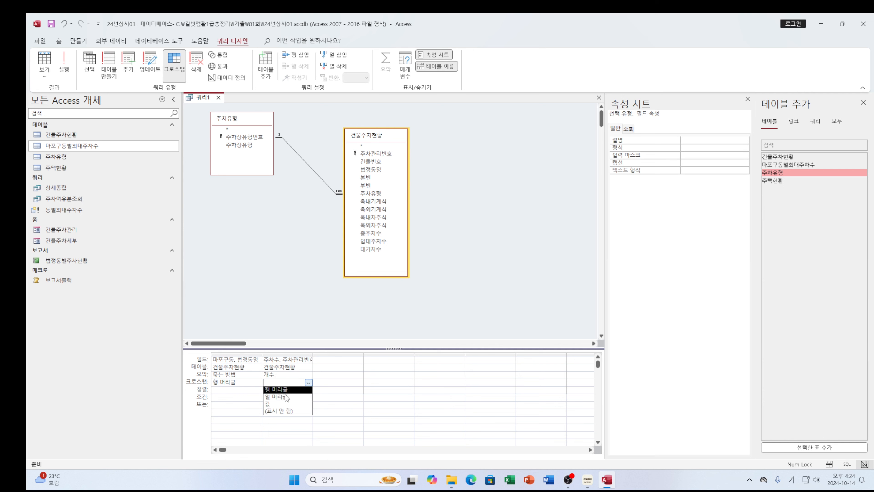
left_click(282, 390)
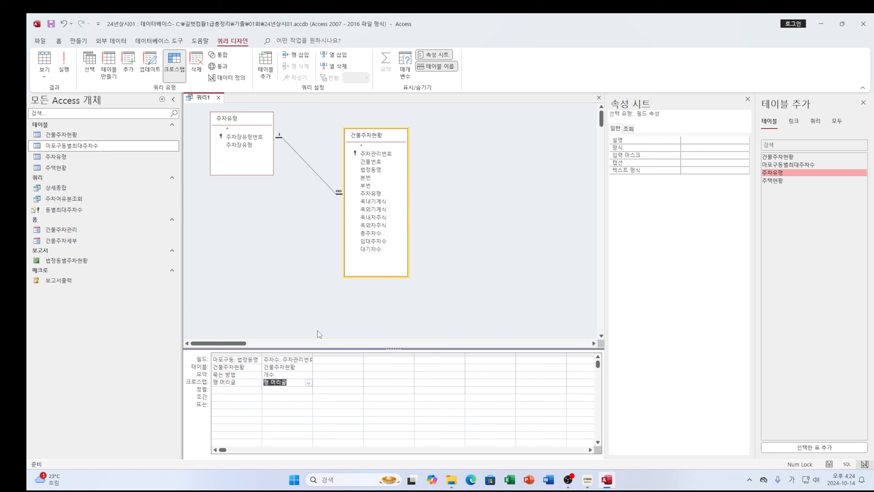
Step: Add the 주차장유형 field from the 주차유형 table, keep it grouped, and make it the column heading (열 머리글)
left_click(327, 359)
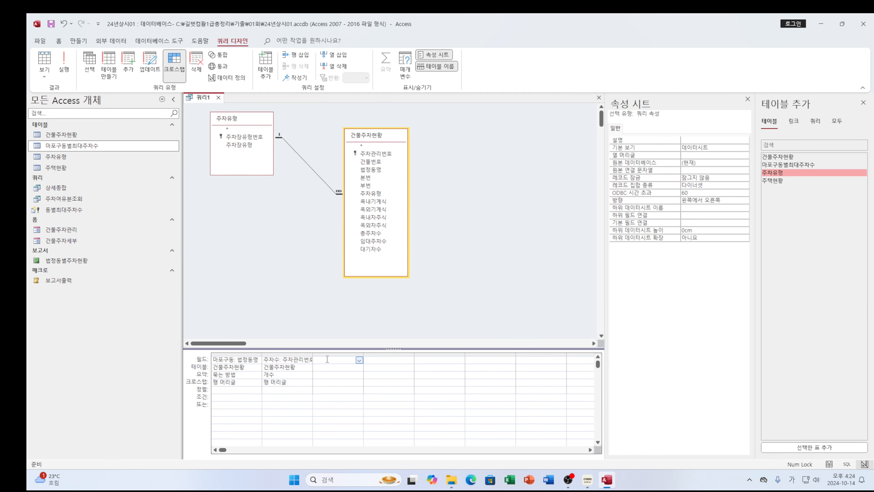
double_click(251, 145)
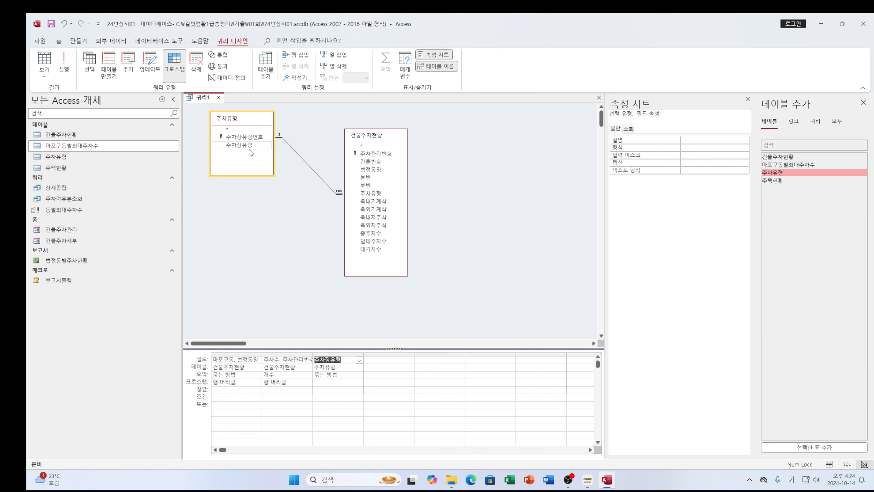
left_click(358, 375)
left_click(359, 375)
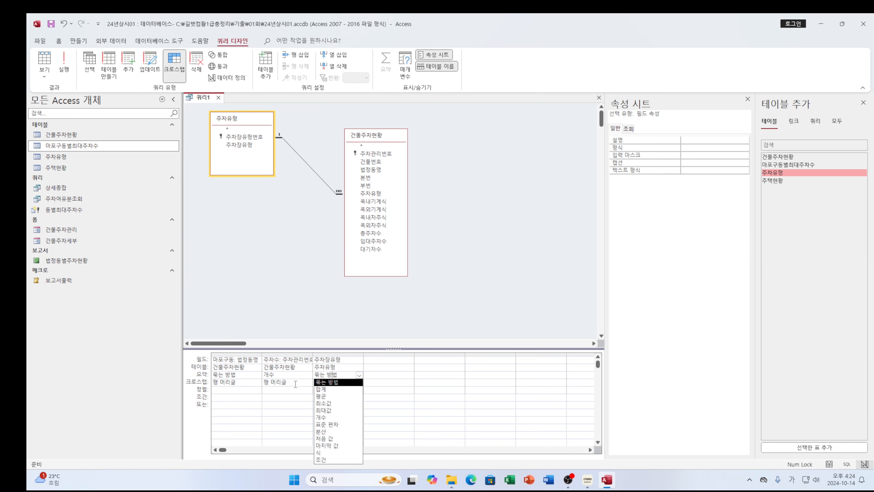
left_click(307, 383)
left_click(322, 383)
left_click(361, 383)
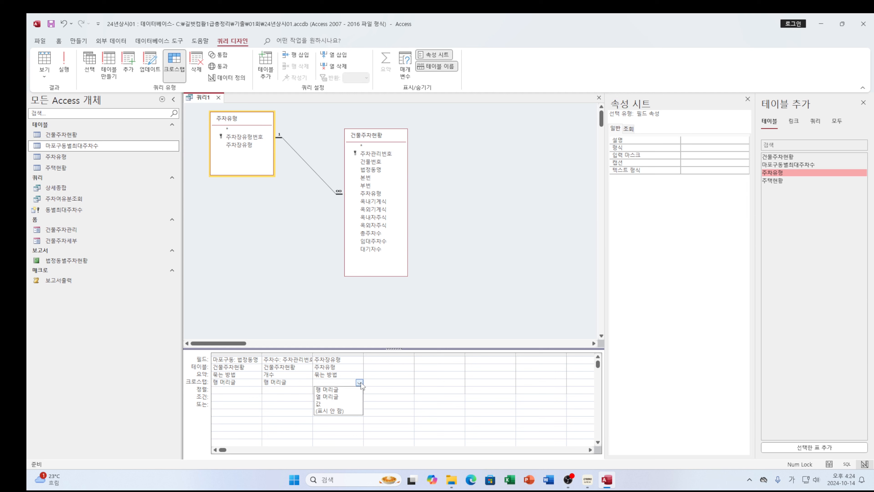
left_click(333, 396)
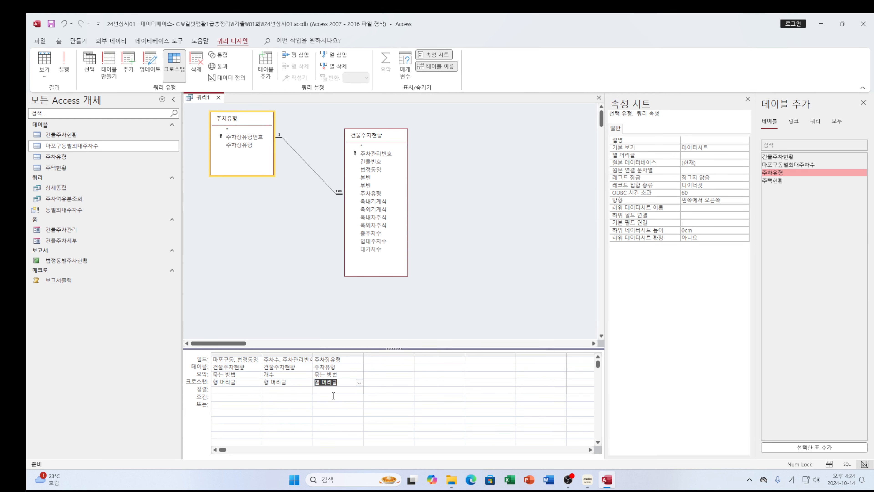
Step: Add 주차관리번호 again as a fourth column, total it by 개수, and make it the crosstab value (값)
left_click(380, 360)
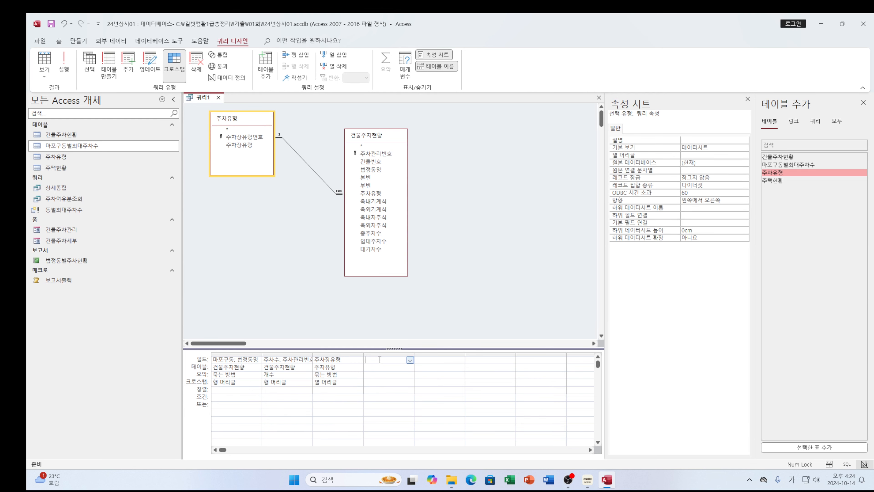
double_click(375, 154)
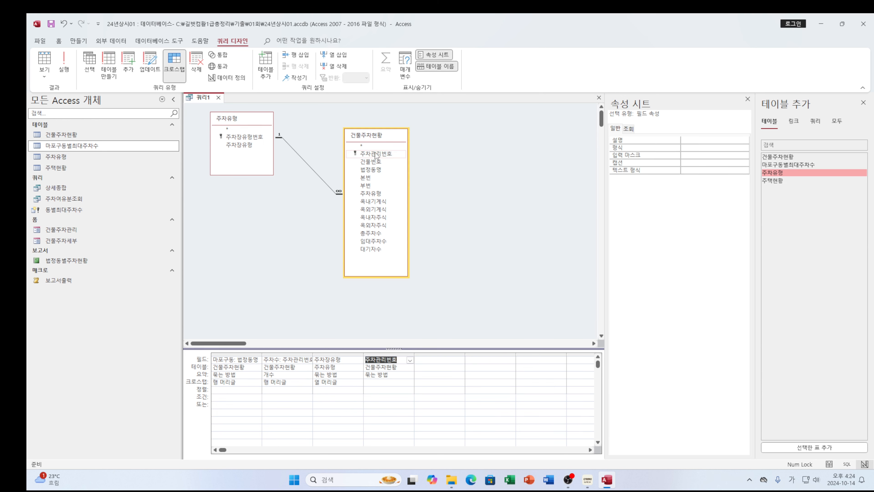
left_click(392, 375)
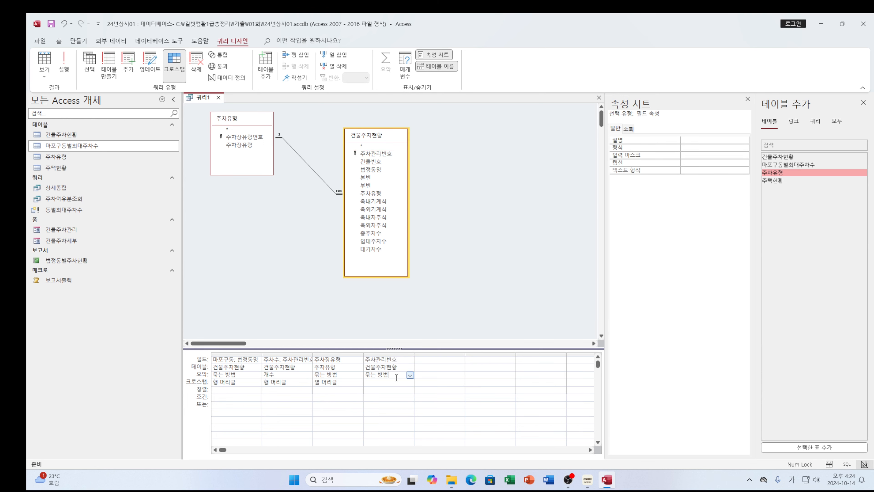
left_click(410, 376)
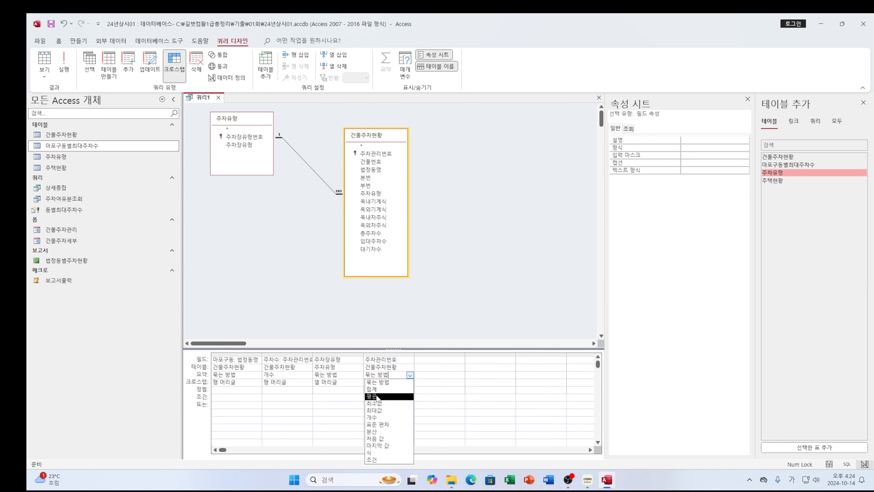
left_click(373, 418)
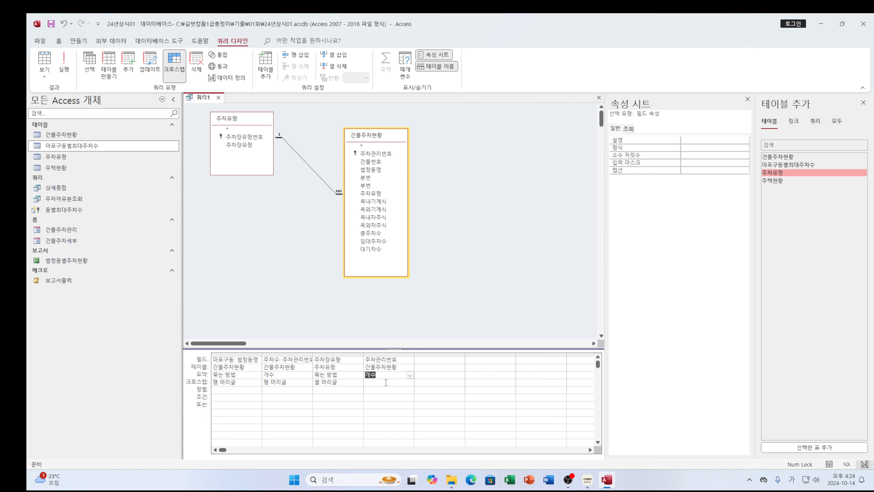
left_click(386, 383)
left_click(410, 383)
left_click(382, 405)
Step: Switch to the e-book to check the 주차수조회 requirements and sample result, then return to Access and review the value column's settings
mouse_move(588, 479)
left_click(627, 437)
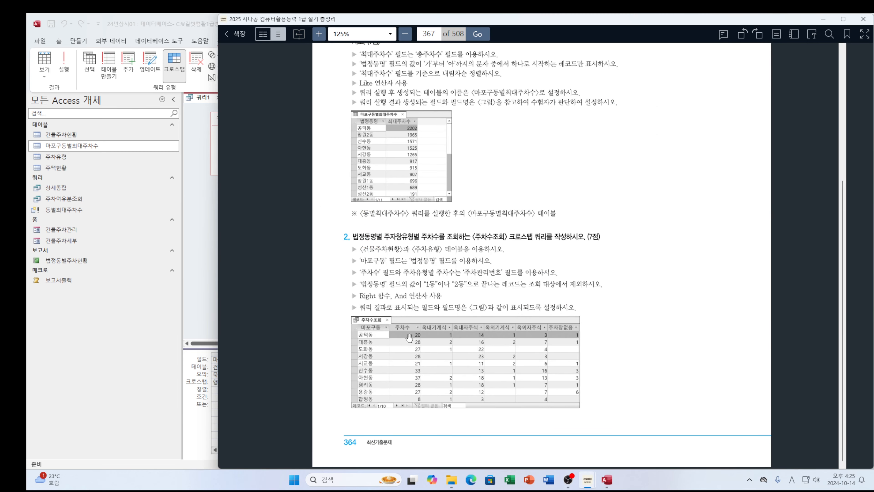
left_click_drag(492, 20, 630, 40)
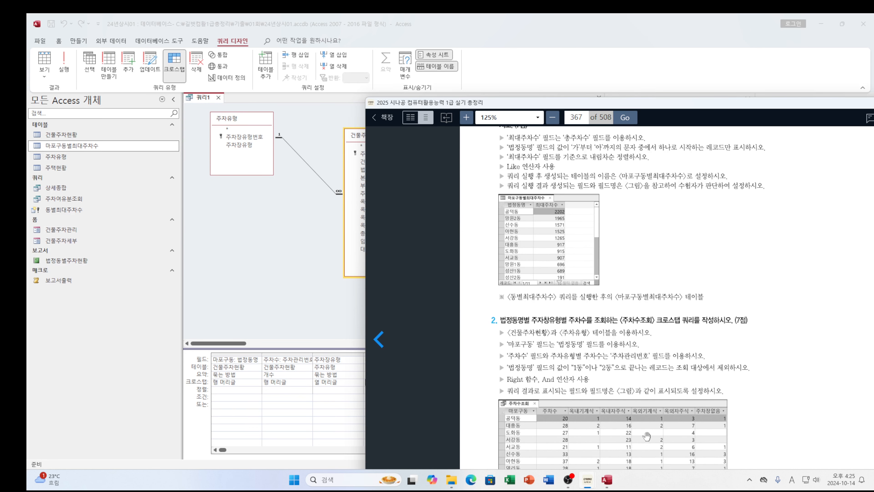
left_click(347, 392)
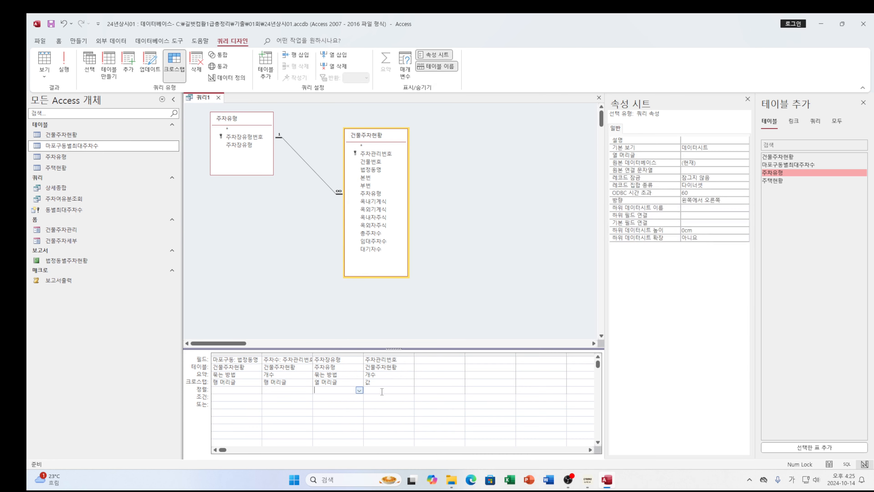
left_click(385, 375)
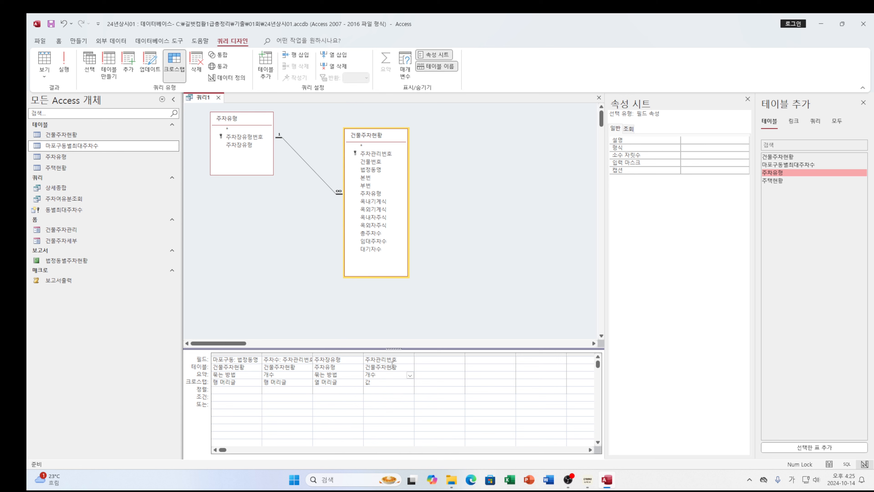
left_click(382, 383)
Step: Enter the calculated field Right([법정동명],2) in the next empty column of the query grid
left_click(433, 358)
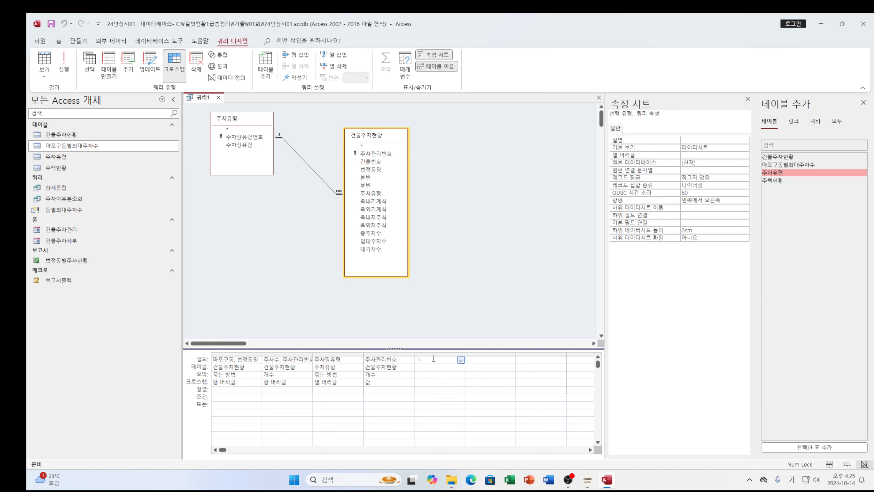
key("Hangul")
type("right([")
key("Hangul")
type("주장동명")
key("BackSpace")
key("BackSpace")
key("BackSpace")
type("ㅈ정동명,2")
key("Left")
key("Left")
type("]")
key("End")
type(")")
Step: Set the total of the Right([법정동명],2) column to 조건
left_click(444, 368)
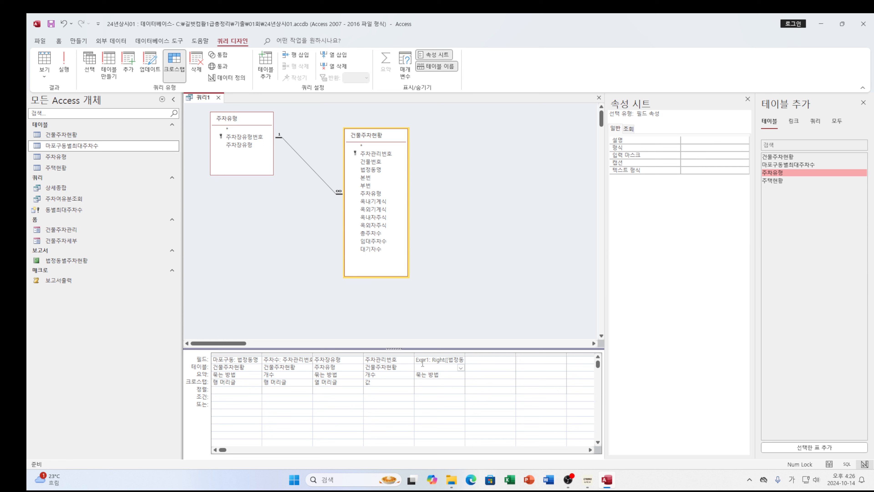
left_click(444, 376)
left_click(460, 375)
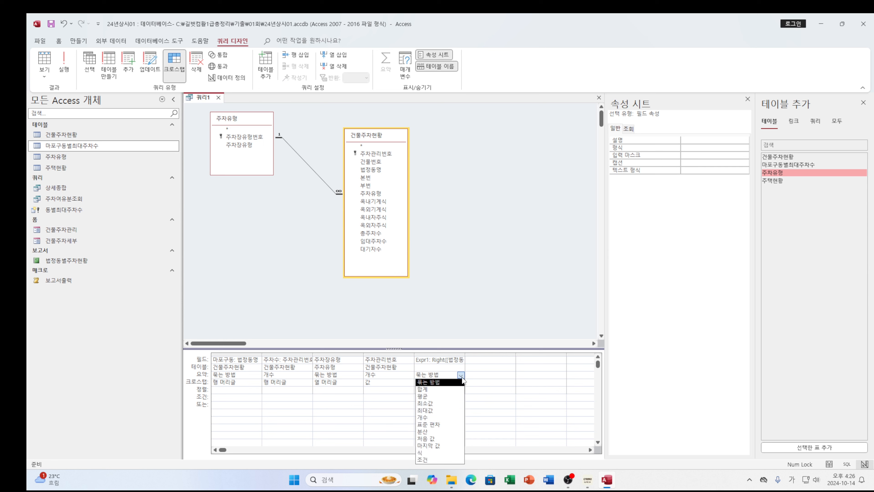
left_click(425, 460)
Step: Try to enter the condition <>"1동"and<>"2동" in the sort row of the Right([법정동명],2) column
left_click(428, 389)
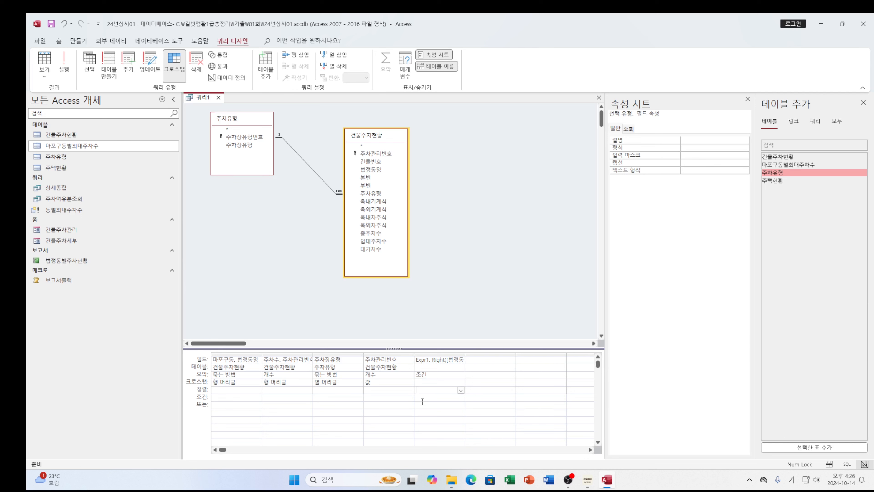
type("<>1동\"")
key("Hangul")
type("and<>\"2e")
key("Hangul")
type("동")
left_click(434, 397)
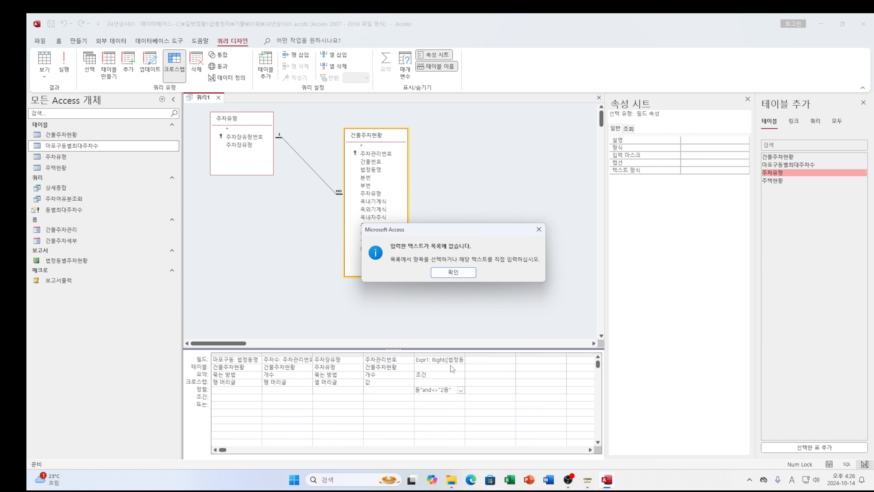
left_click(472, 275)
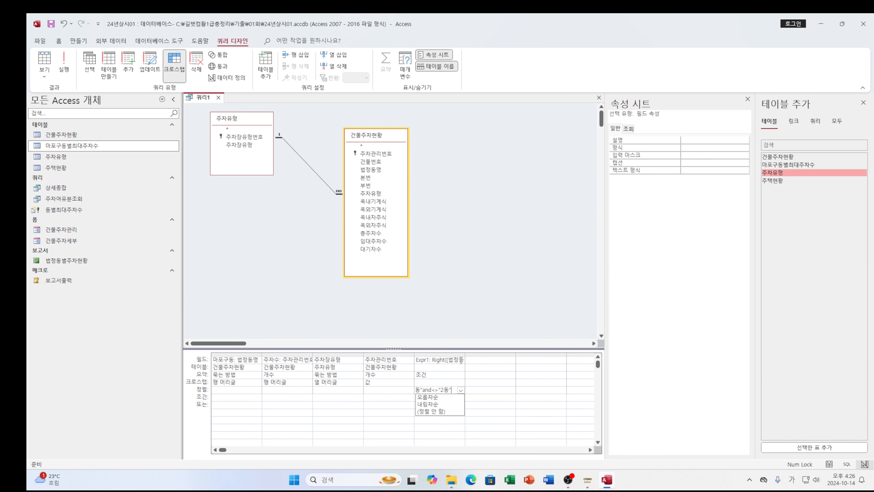
Step: Widen the Right([법정동명],2) column and move the <>"1동"and<>"2동" condition from its sort row to its criteria row
left_click_drag(465, 355, 502, 355)
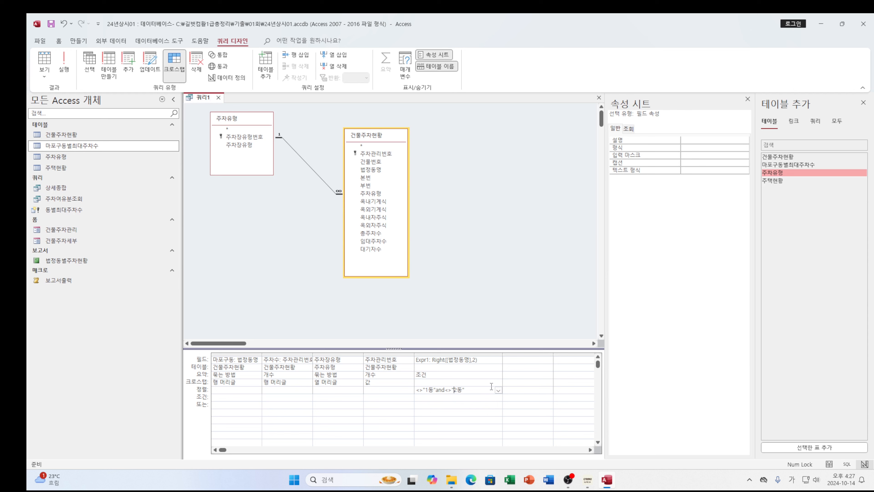
left_click(481, 390)
left_click_drag(373, 399, 373, 379)
key("ctrl+c")
key("Delete")
left_click(434, 397)
key("ctrl+v")
left_click(438, 407)
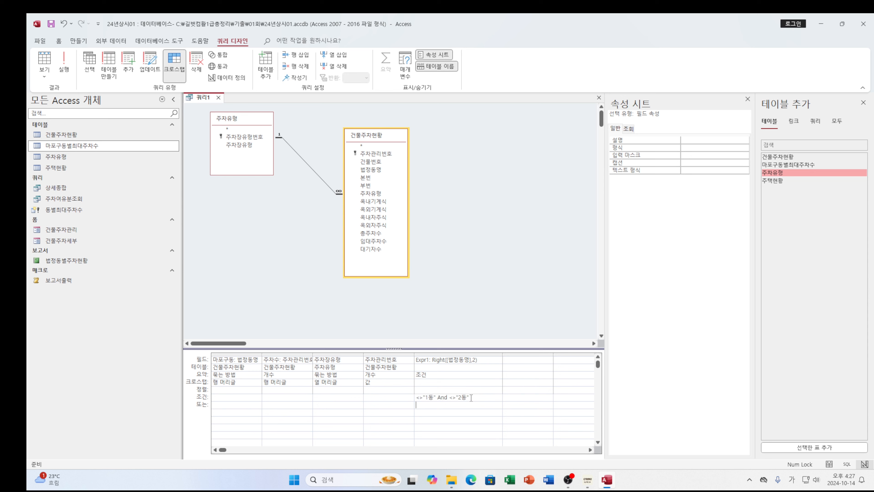
Step: Consult the 주차수조회 sample result in the e-book, then return to Access and compare the two 주차관리번호 columns' fields and totals
mouse_move(588, 479)
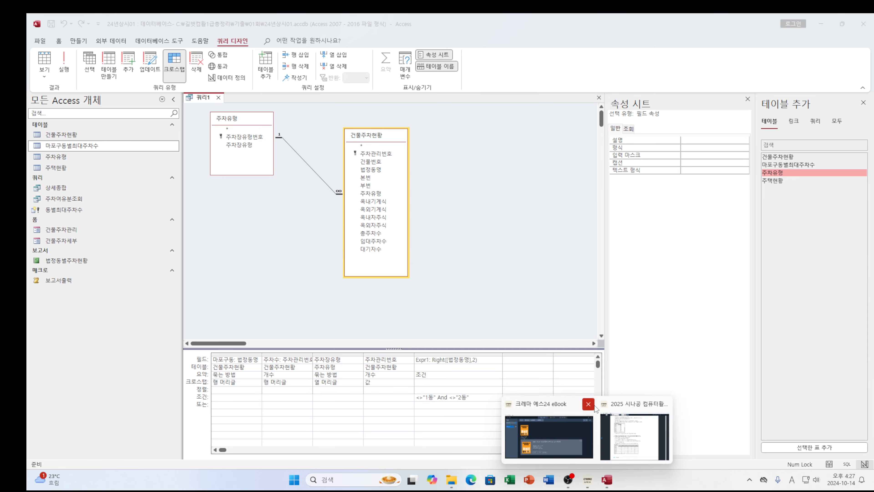
left_click(634, 437)
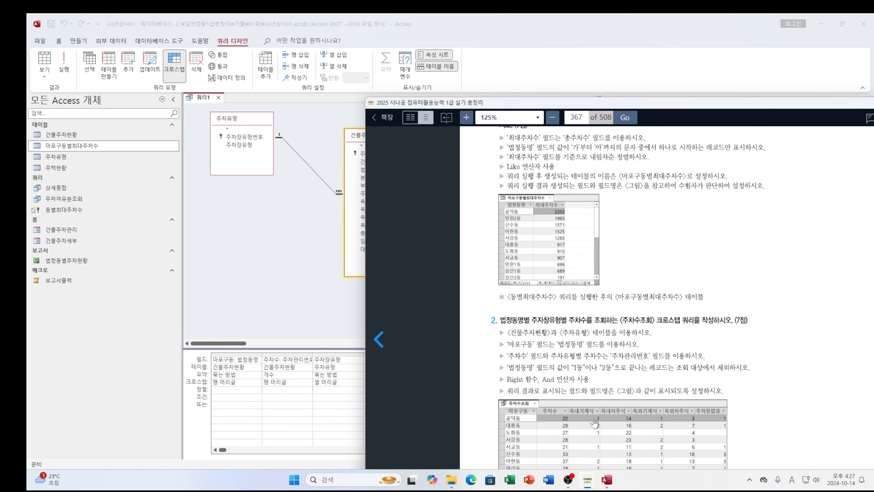
left_click(343, 382)
double_click(393, 377)
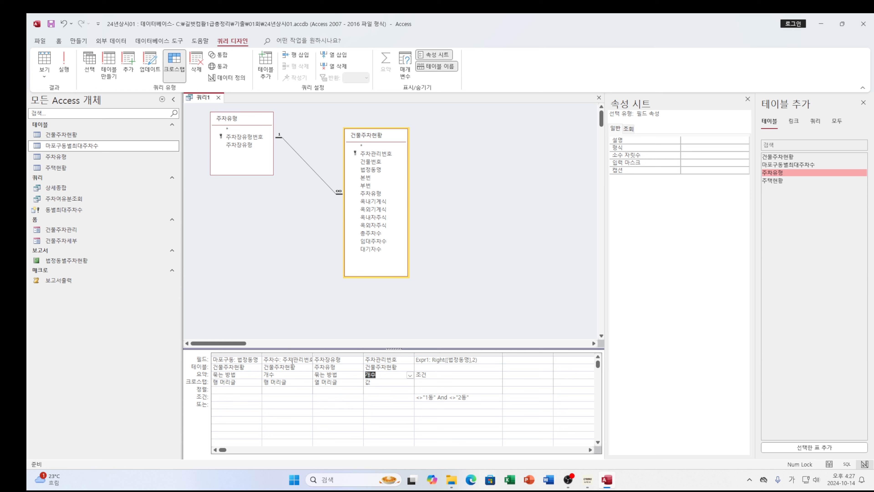
double_click(278, 376)
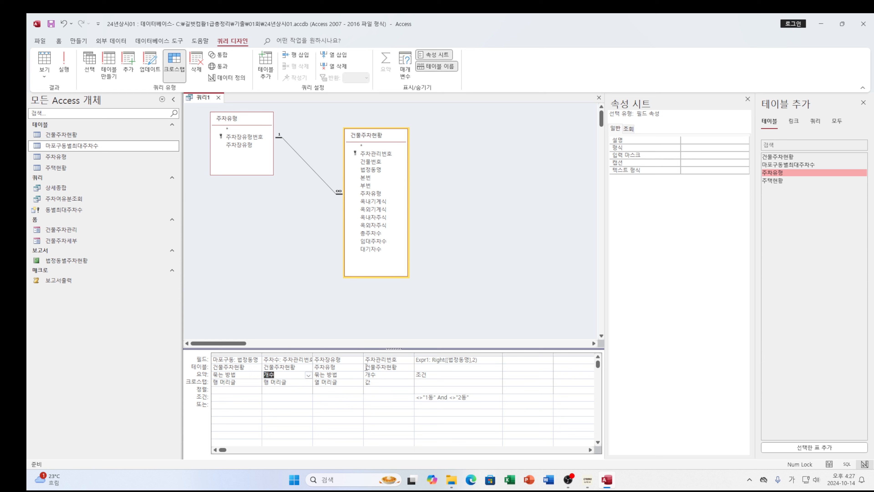
left_click_drag(398, 361, 371, 361)
left_click_drag(300, 363, 309, 365)
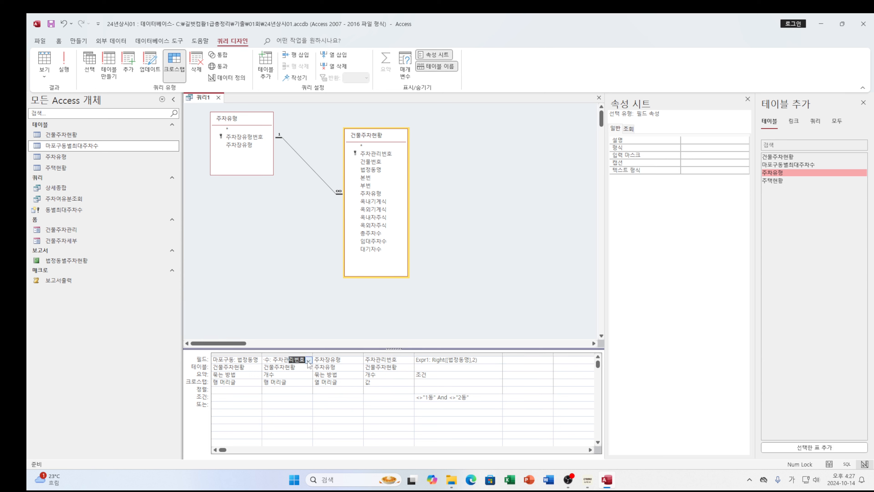
Step: Compare the total and crosstab settings of the two 주차관리번호 columns in the query design
double_click(377, 375)
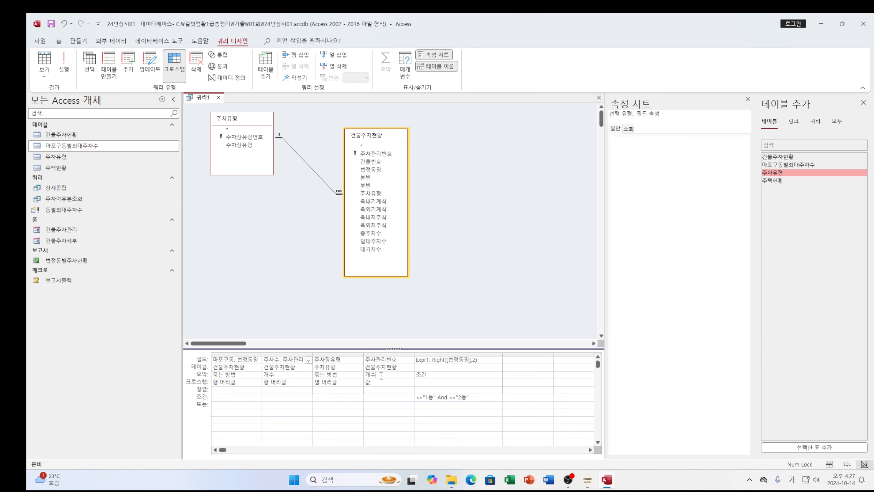
double_click(282, 376)
double_click(277, 382)
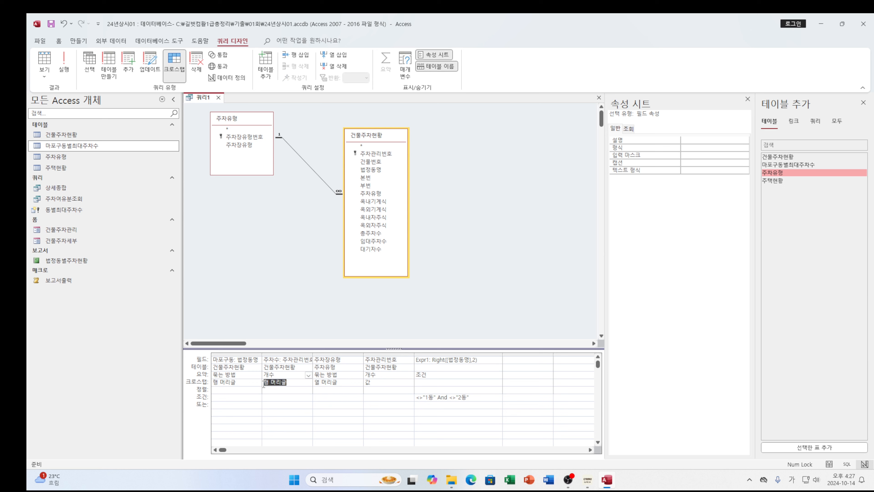
double_click(383, 383)
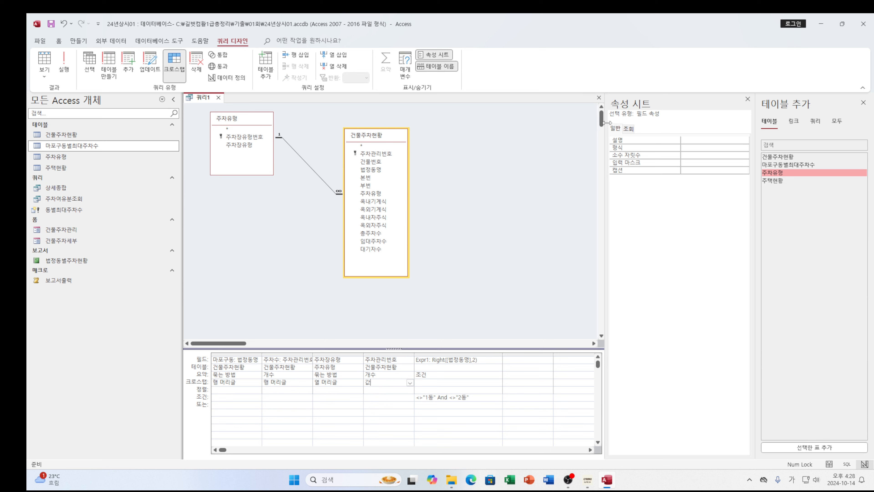
Step: Close the crosstab query and save it as 주차수조회
left_click(599, 98)
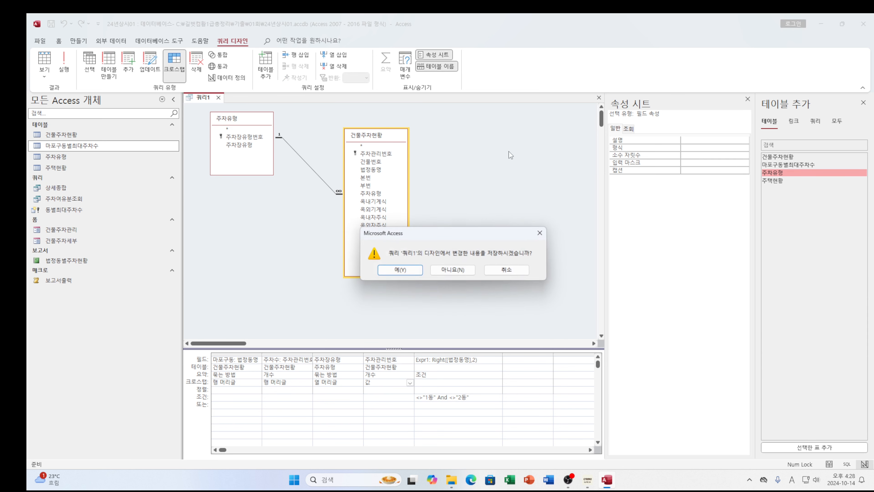
left_click(407, 270)
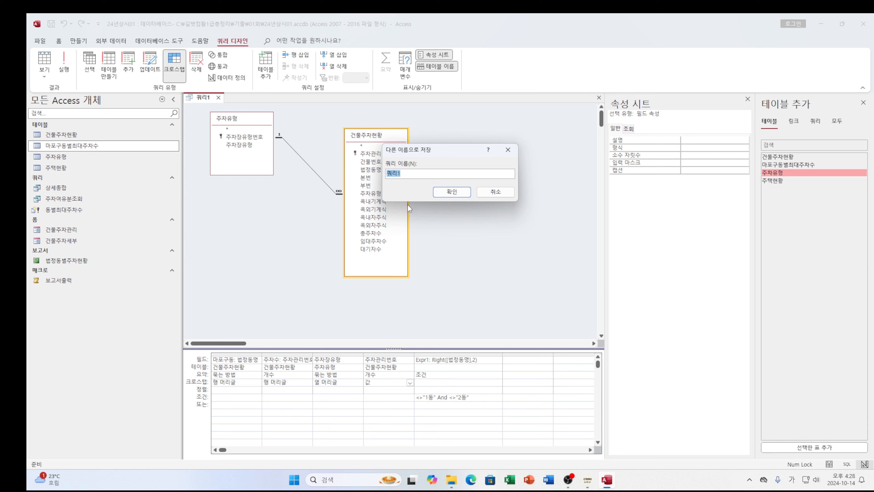
type("줓차수조ㅎㅚ")
left_click(456, 195)
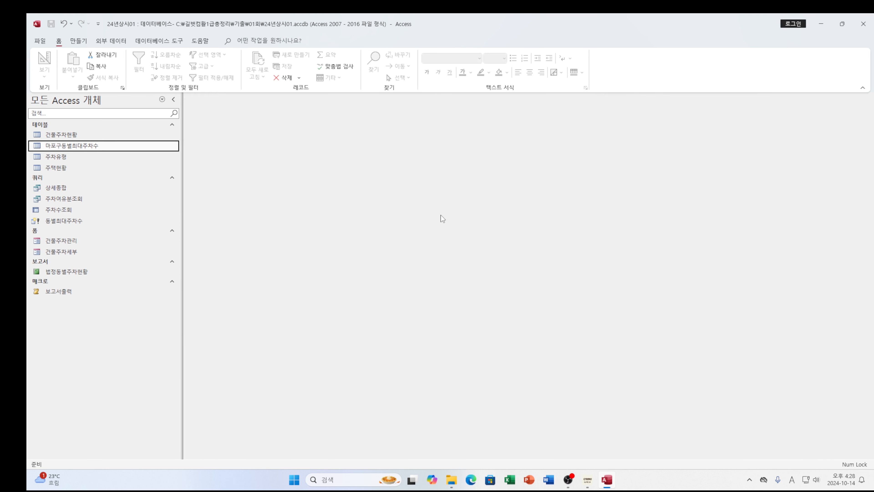
Step: Open the saved 주차수조회 query to check its result, then close it
left_click(62, 210)
double_click(63, 213)
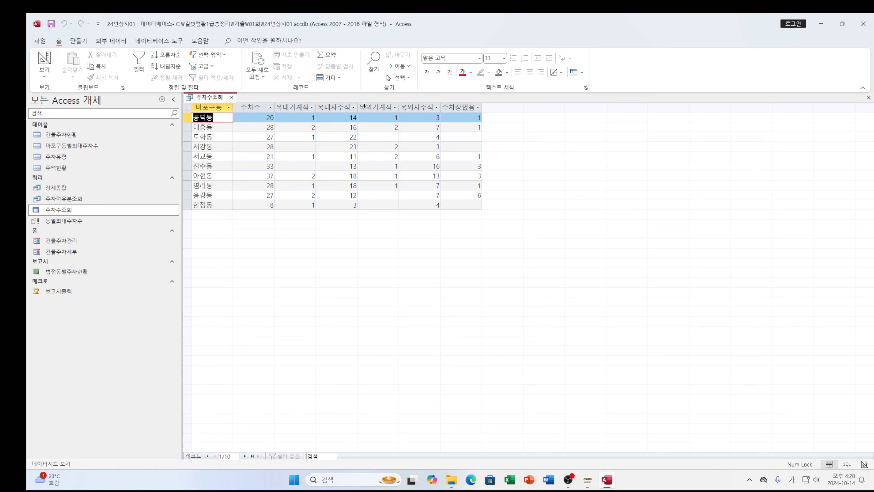
left_click(232, 98)
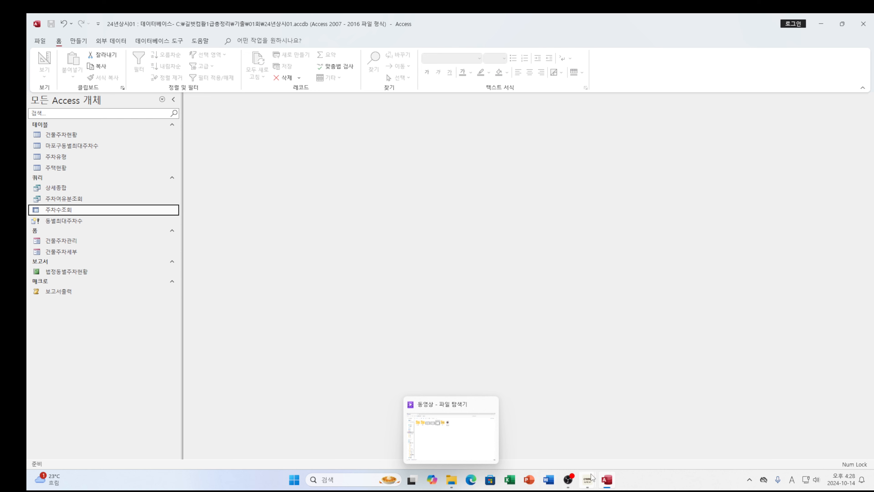
Step: Switch to the e-book, compare the 주차수조회 sample result, and read exercise 3 on the 대기자수등록 update query
mouse_move(589, 480)
left_click(632, 454)
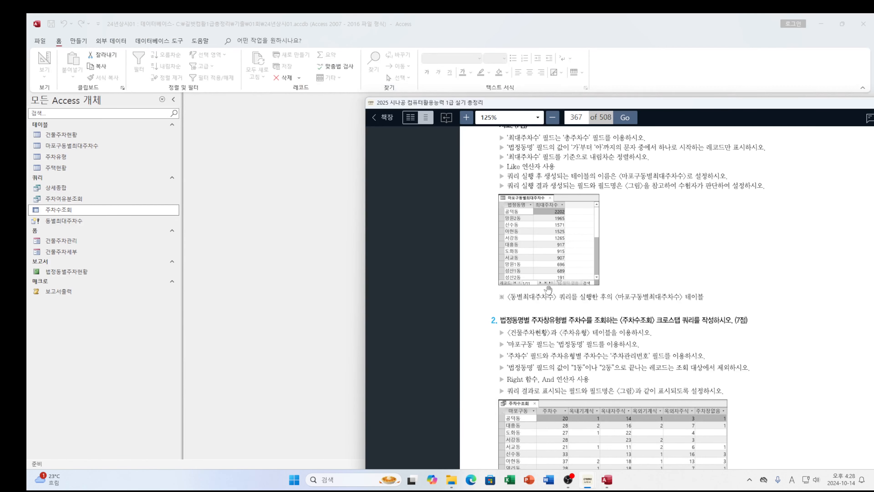
scroll(540, 396, "down", 2)
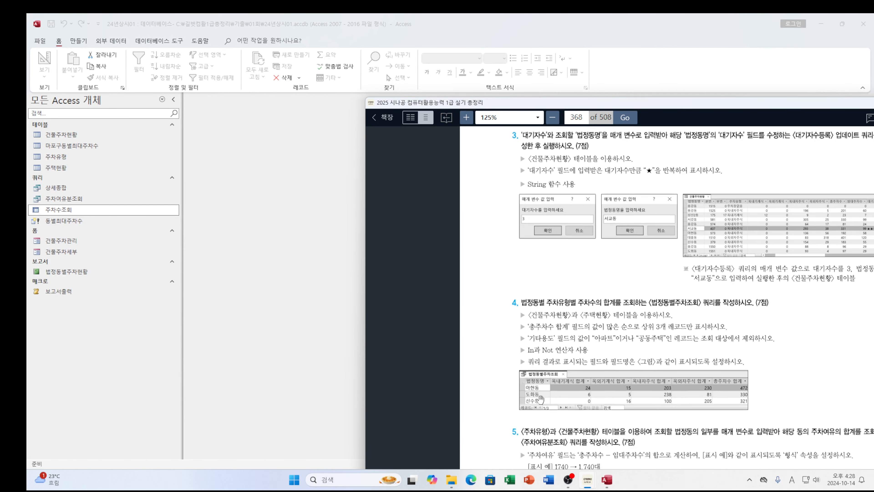
scroll(552, 371, "up", 3)
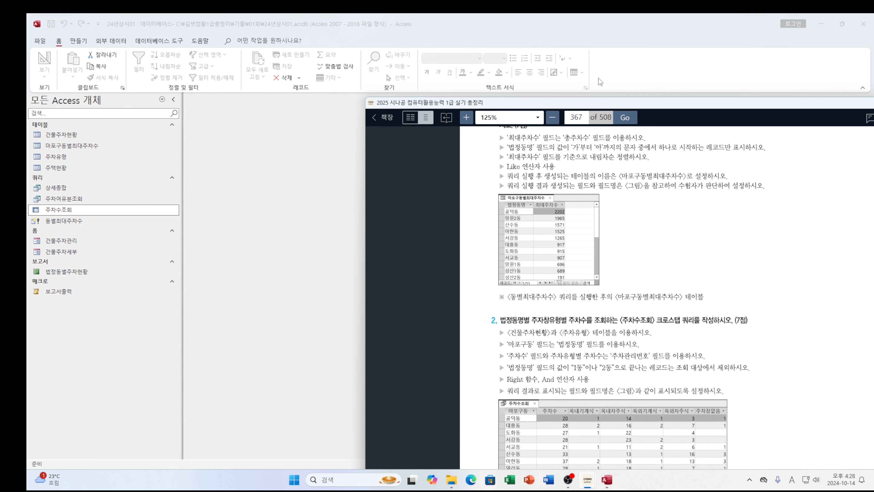
left_click_drag(596, 102, 578, 28)
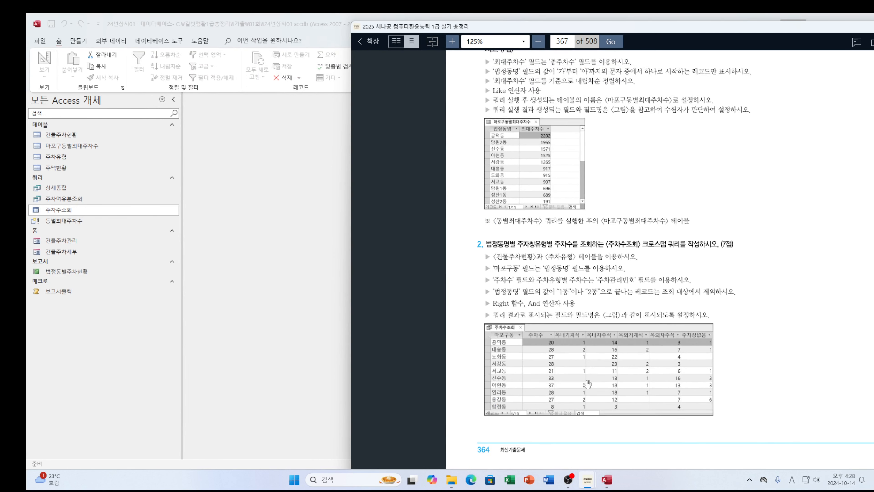
scroll(588, 383, "down", 1)
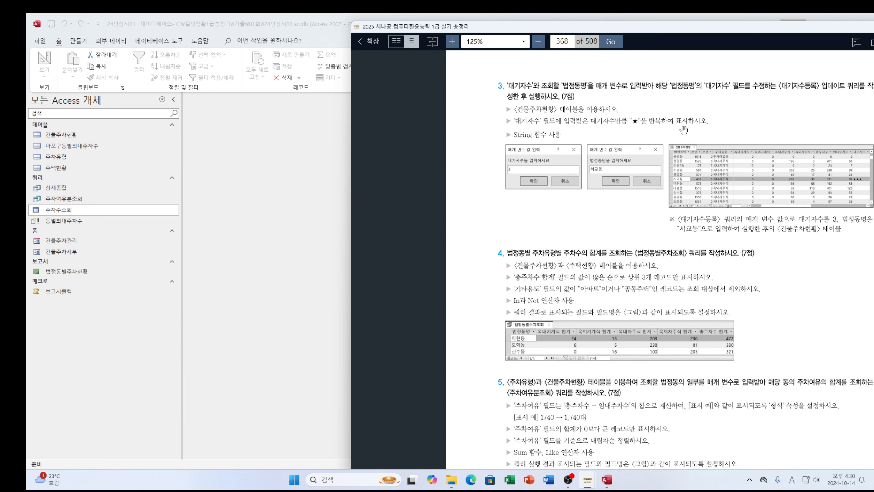
Step: Return to Access, create a new query in design view and make it an update query
left_click(240, 212)
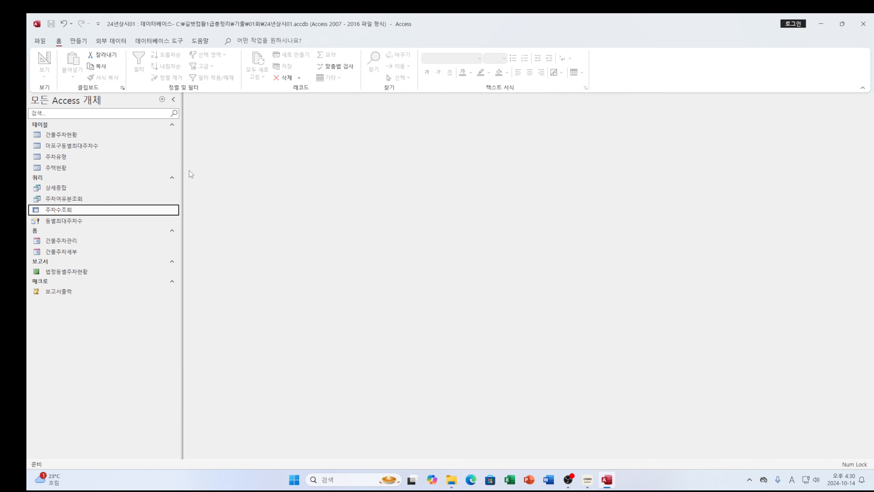
left_click(79, 40)
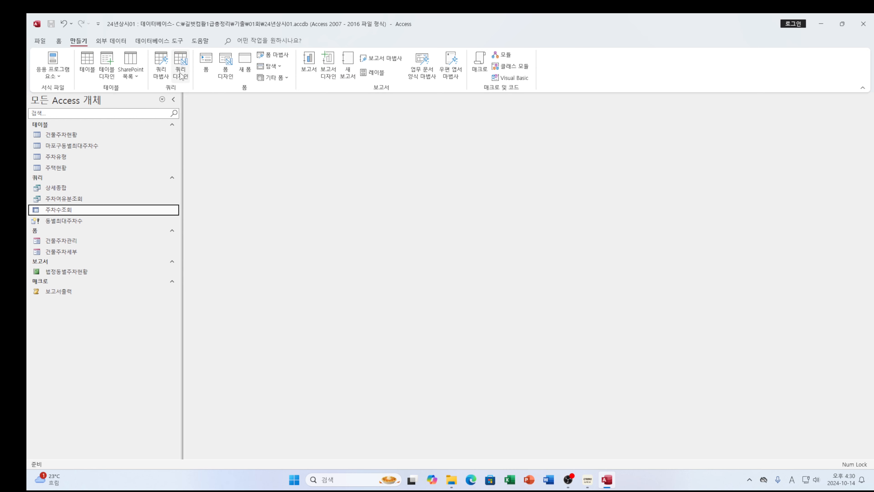
left_click(182, 73)
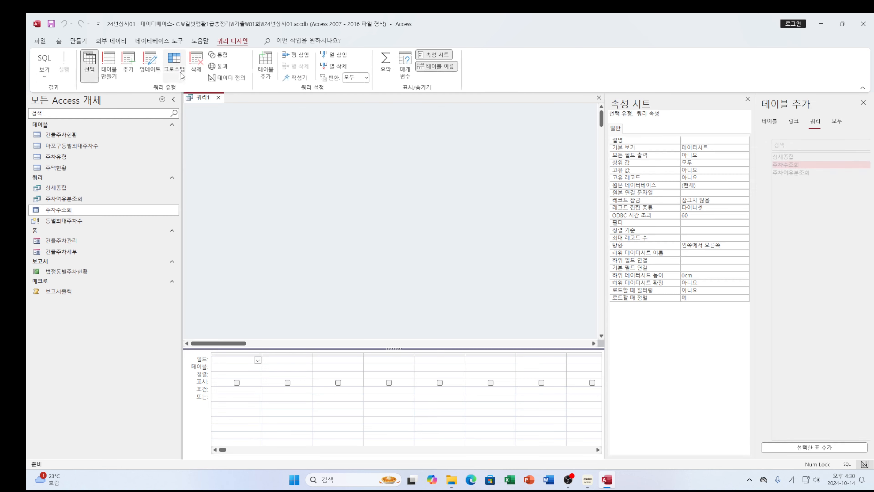
left_click(150, 65)
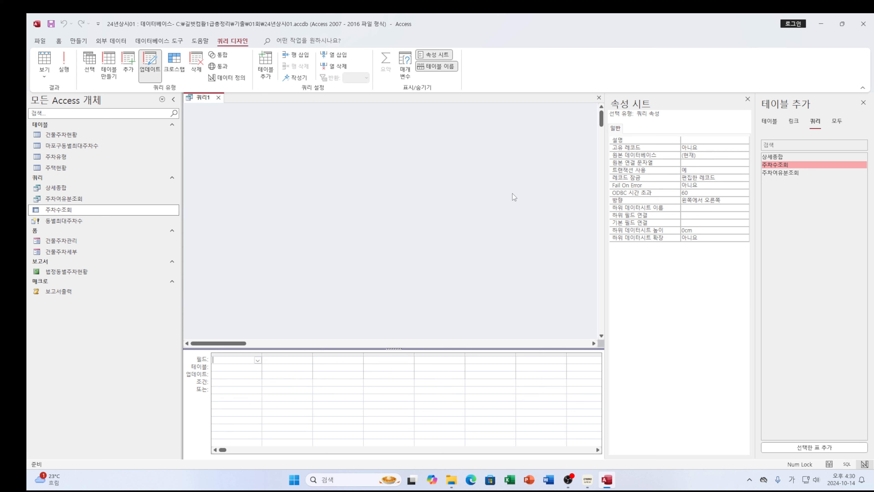
Step: Add the 건물주차현황 table with an enlarged field list, and place its 대기자수 and 법정동명 fields in the query grid
left_click(770, 122)
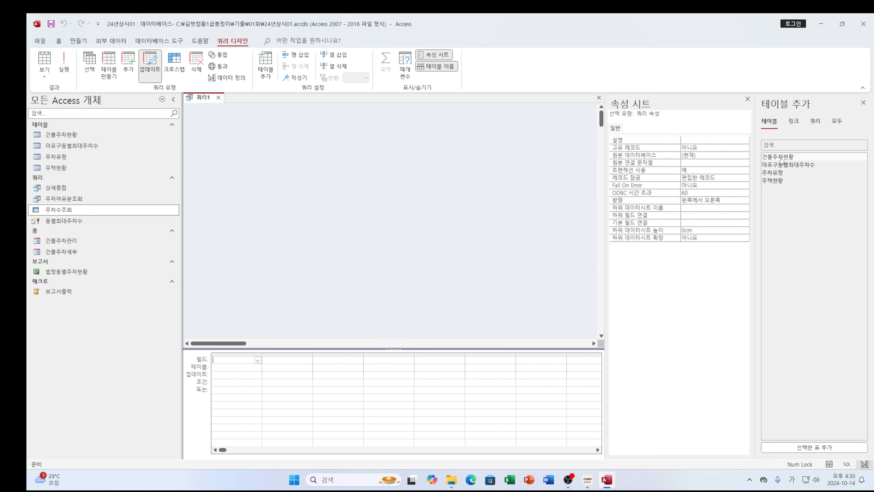
double_click(780, 159)
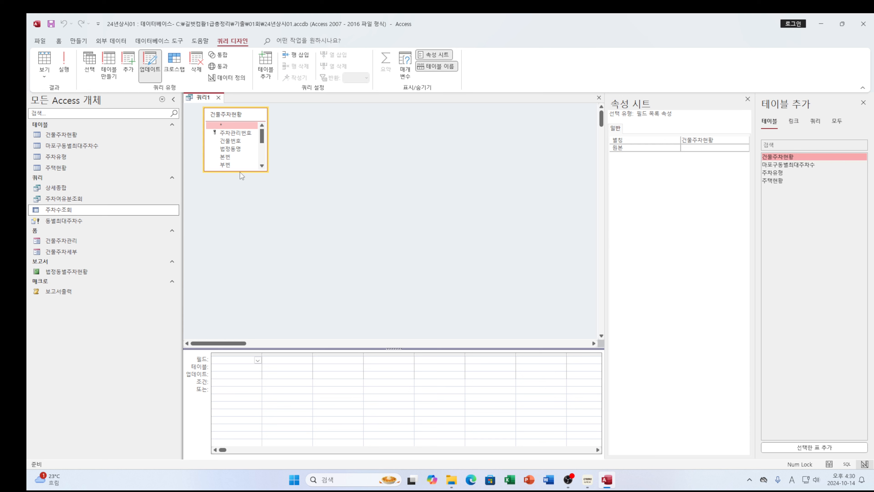
left_click_drag(240, 171, 241, 263)
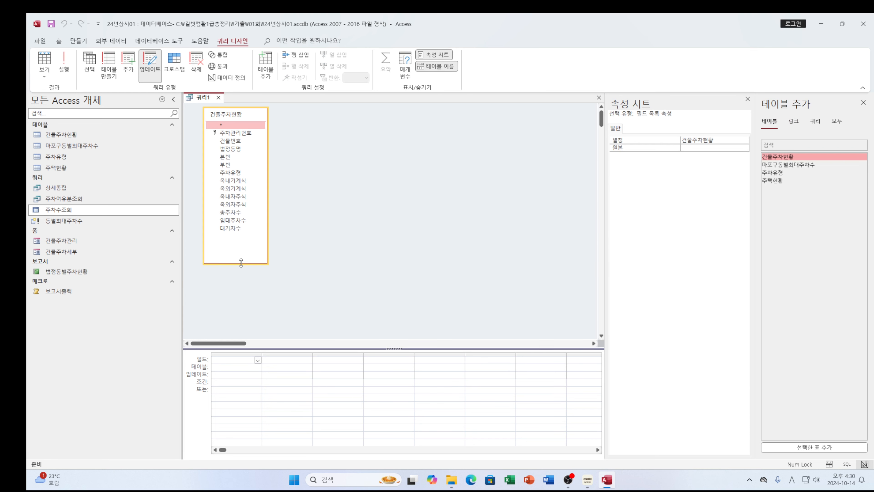
double_click(230, 228)
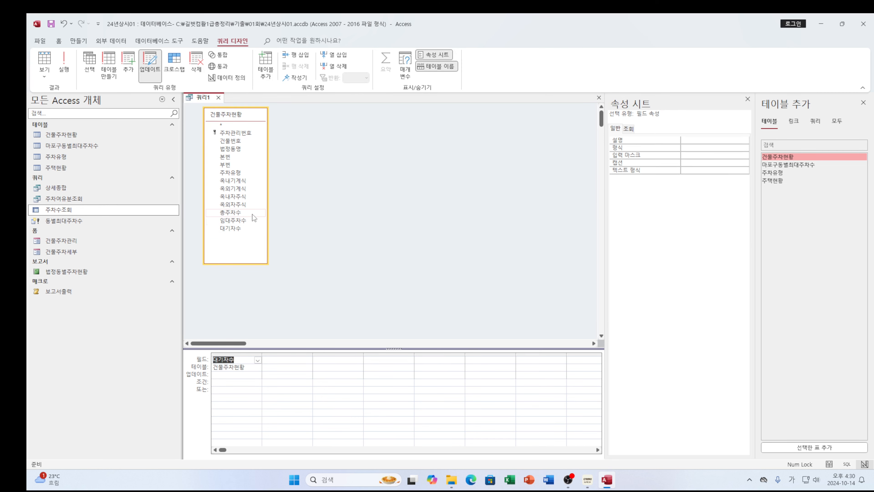
double_click(231, 149)
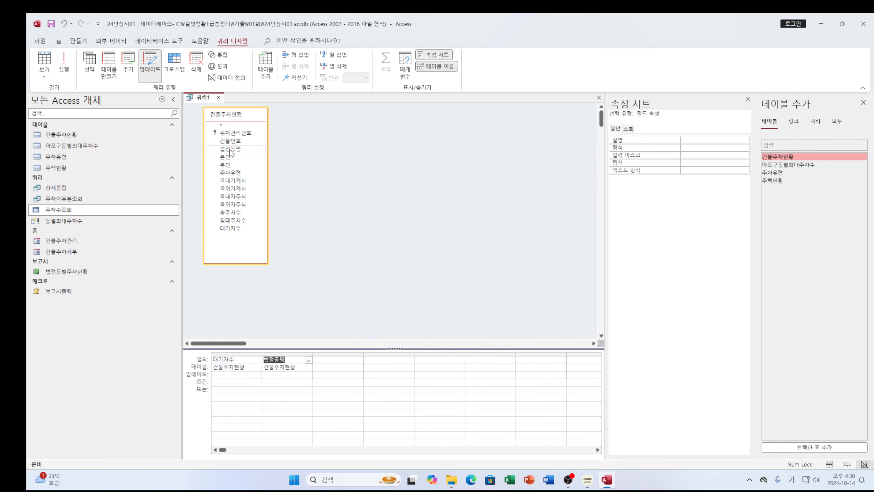
Step: Check exercise 3's parameter prompts in the e-book, then return to the update row of the 대기자수 column in Access
left_click(588, 480)
left_click(624, 438)
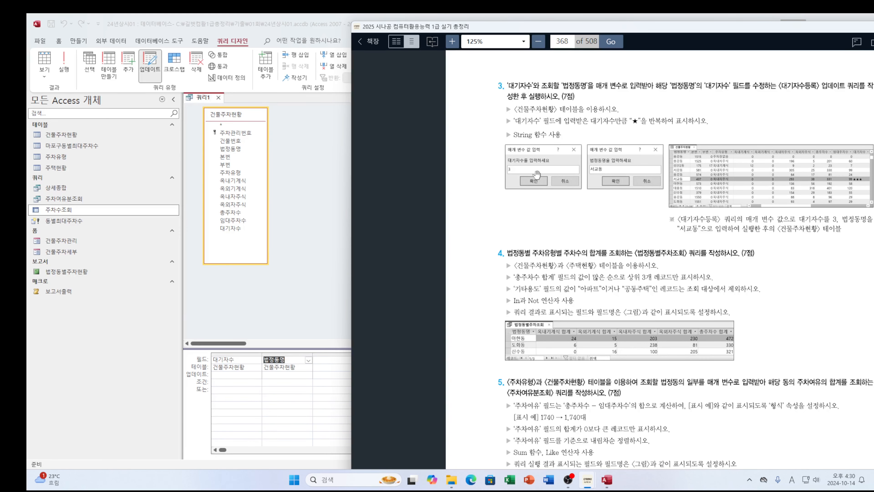
left_click(222, 375)
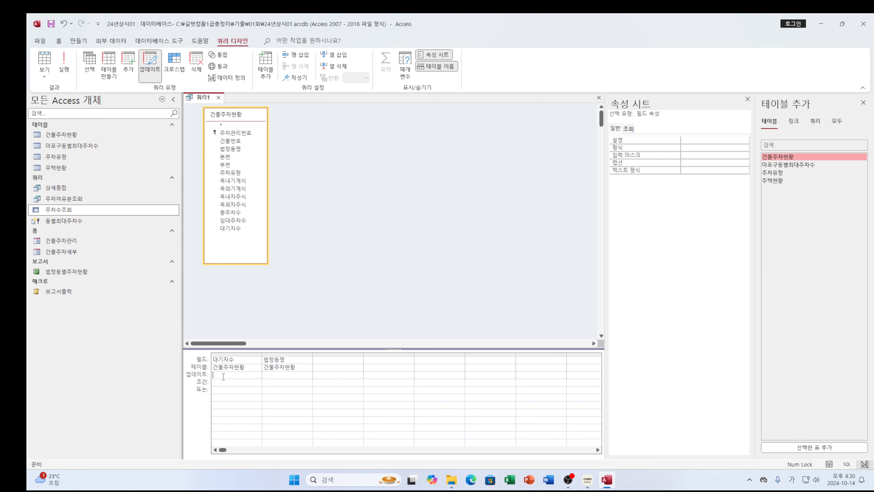
Step: Begin the 대기자수 column's update expression with String([대기자수를 입력하세요] as the count argument
type("ㄴ")
key("Hangul")
type("s")
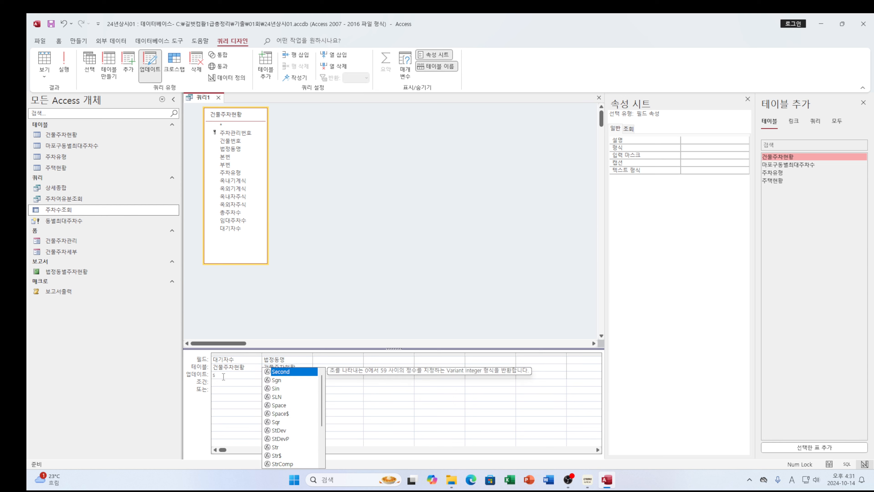
type("tring")
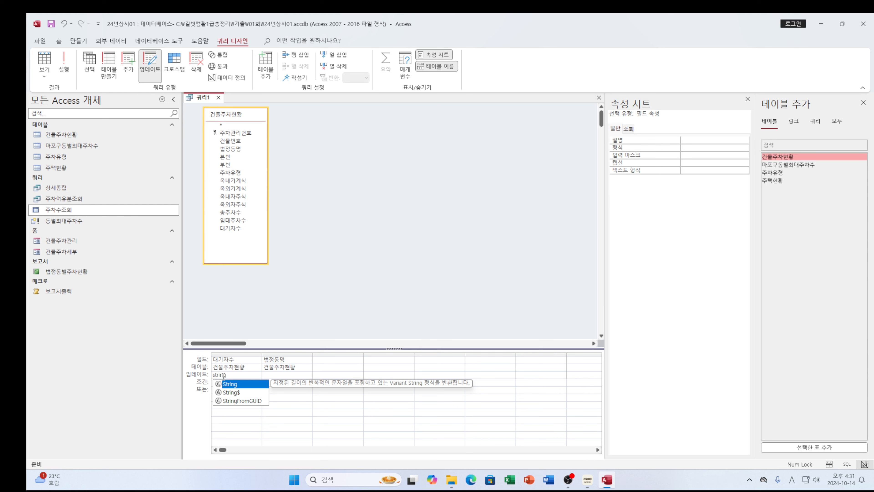
type("([")
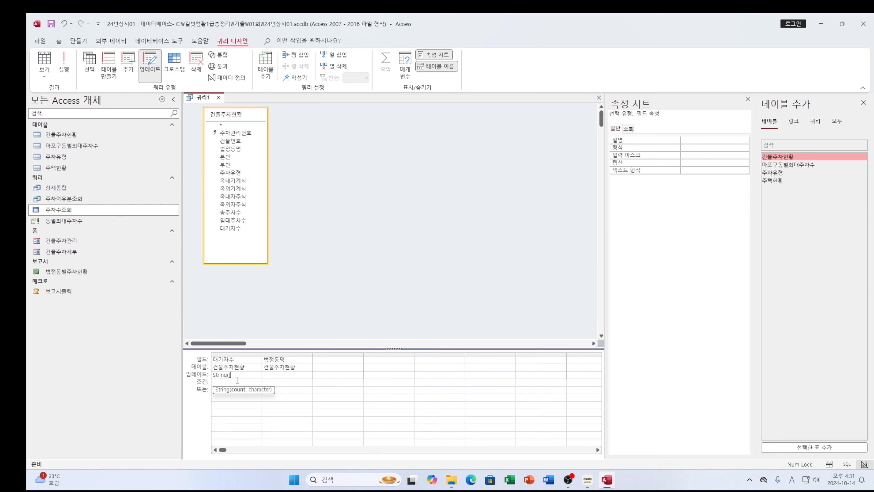
key("Hangul")
type("대기자")
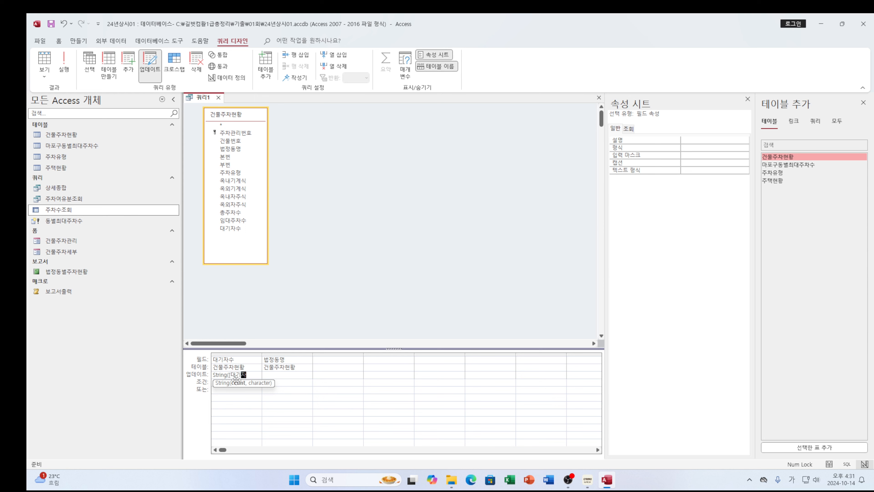
type("수를 임")
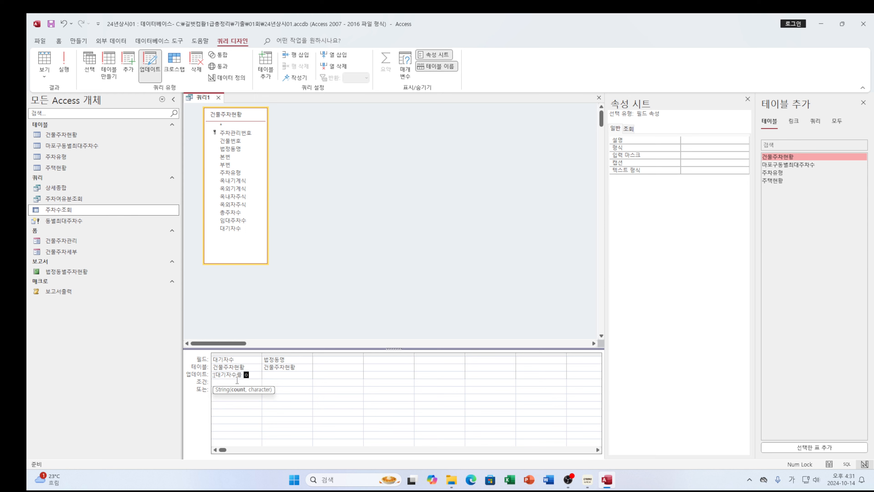
key("BackSpace")
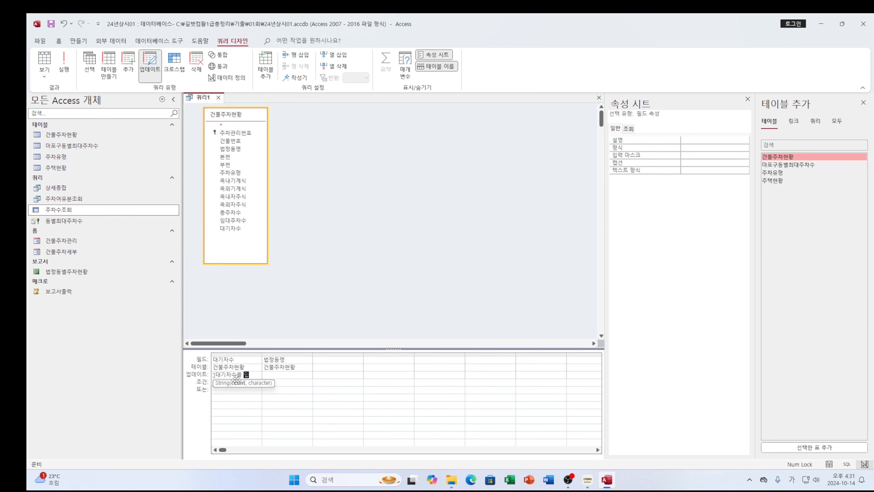
type("려력하")
type("세요")
type("]")
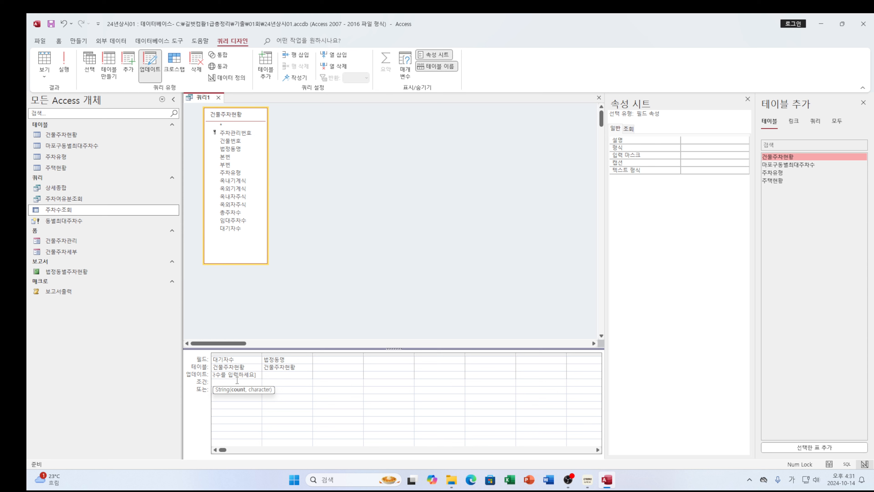
Step: Complete the 대기자수 update expression with "★" as the repeated character and a closing parenthesis
type(",\"ㅁ")
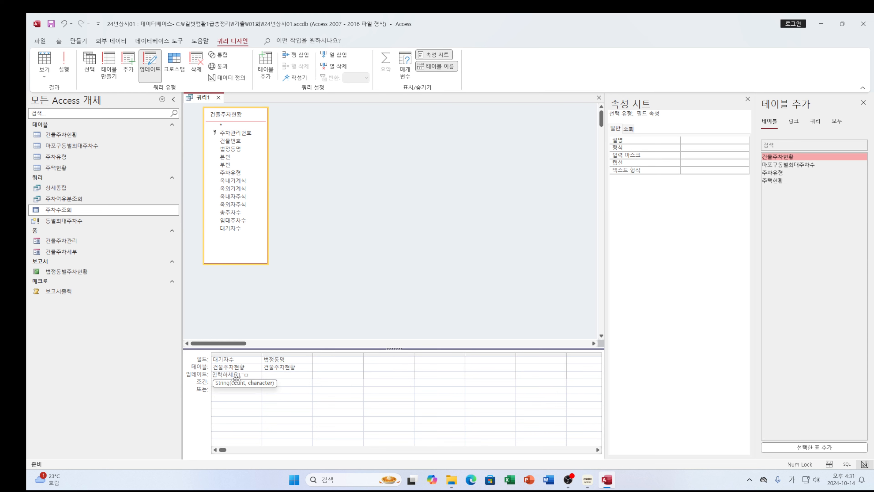
key("Hangul_Hanja")
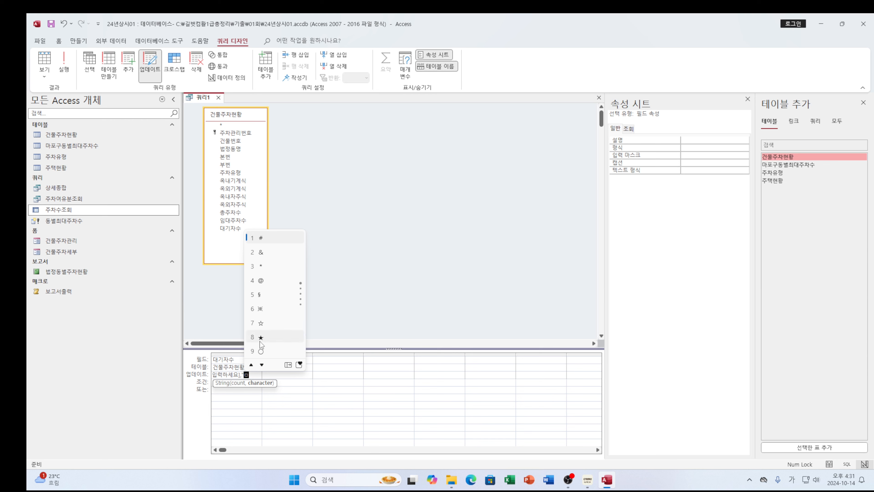
left_click(261, 339)
type("\"")
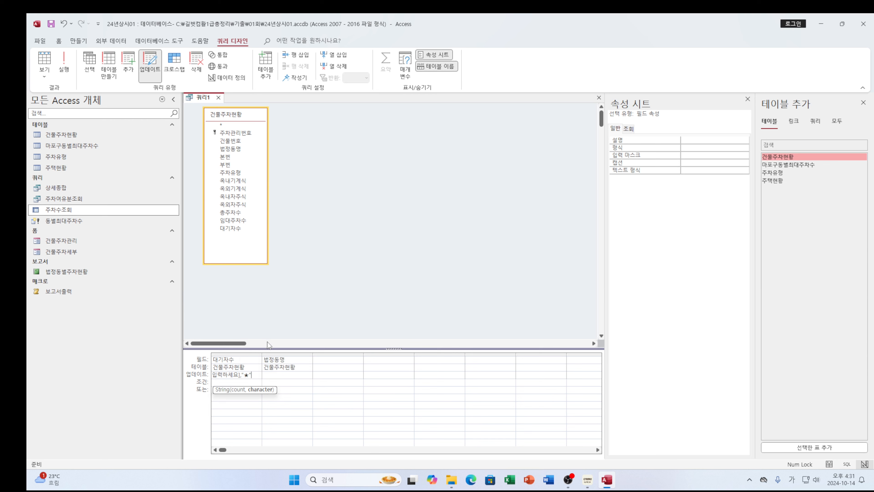
type(")")
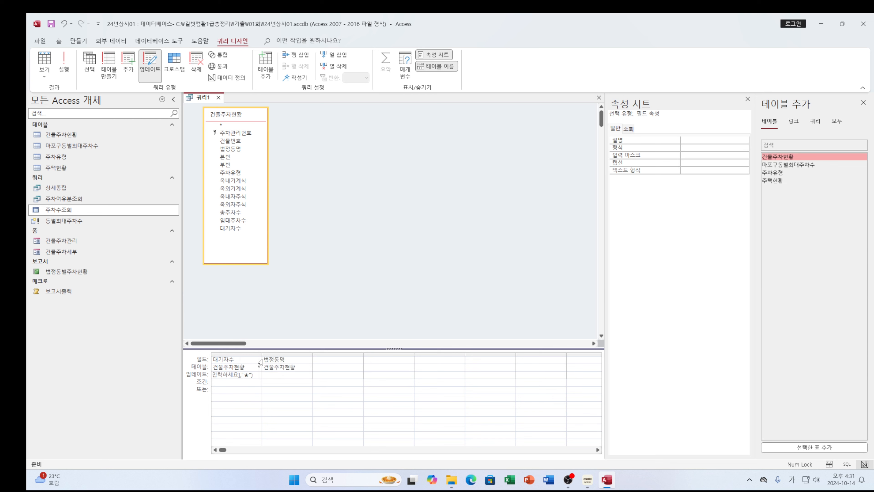
Step: Set the 법정동명 column's criterion to [법정동명을 입력하세요] and widen both columns so their full expressions show
double_click(262, 354)
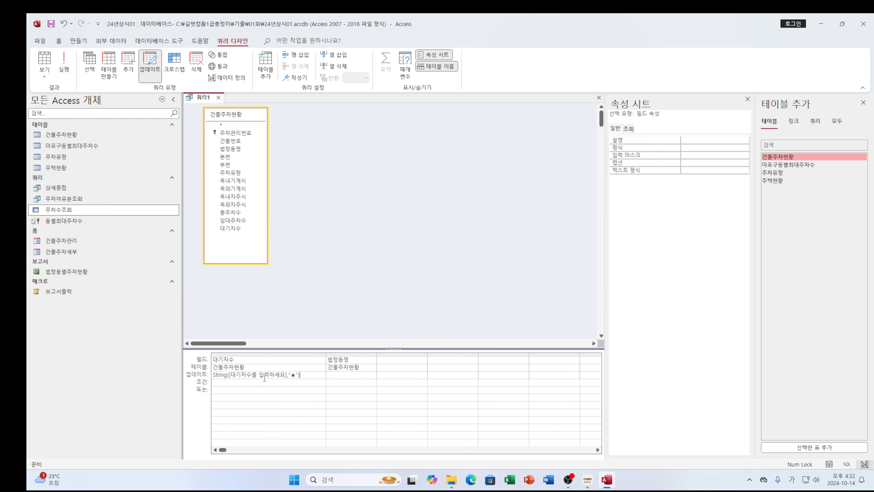
left_click(337, 384)
type("법저")
type("동ㅁ")
type("을 ㅇ")
type("입력하")
type("세요")
type("]")
key("BackSpace")
type("ㄹ")
left_click(339, 385)
left_click(339, 383)
key("BackSpace")
type("저")
left_click_drag(377, 354, 411, 354)
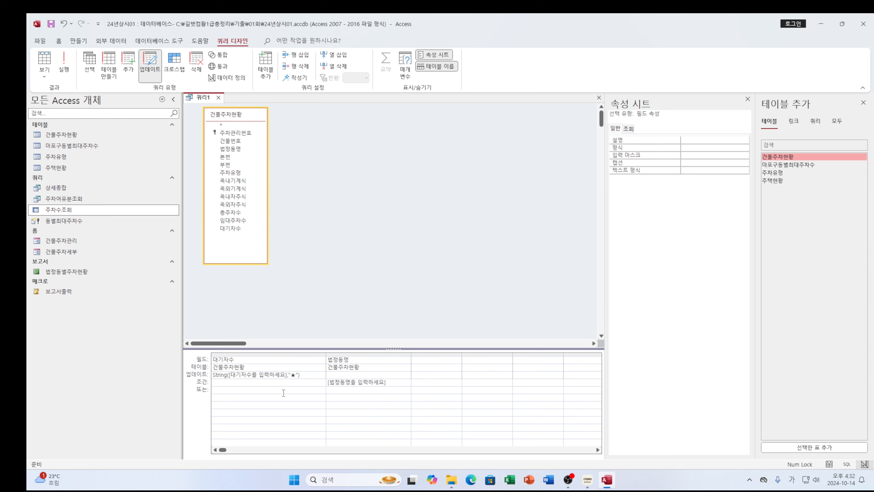
Step: Close the update query and save it under the name 대기자수등록
left_click(599, 98)
left_click(386, 274)
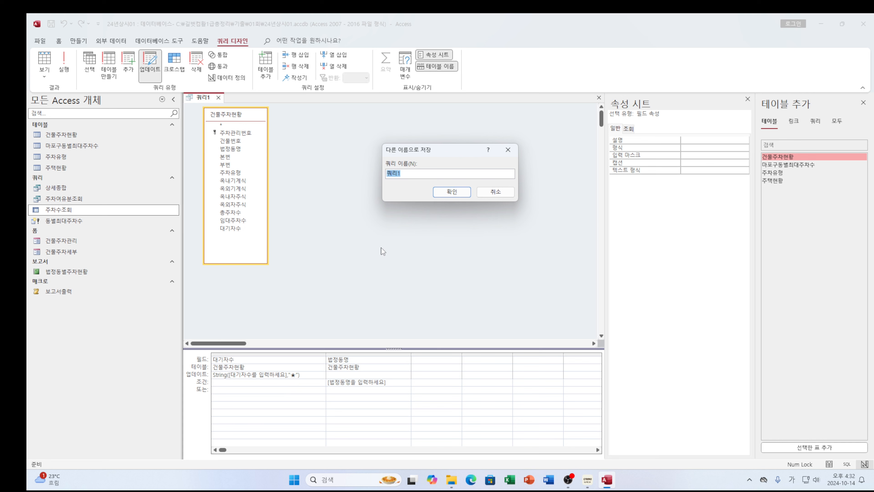
type("대기자수등록")
key("BackSpace")
key("BackSpace")
key("BackSpace")
type("록")
left_click(444, 194)
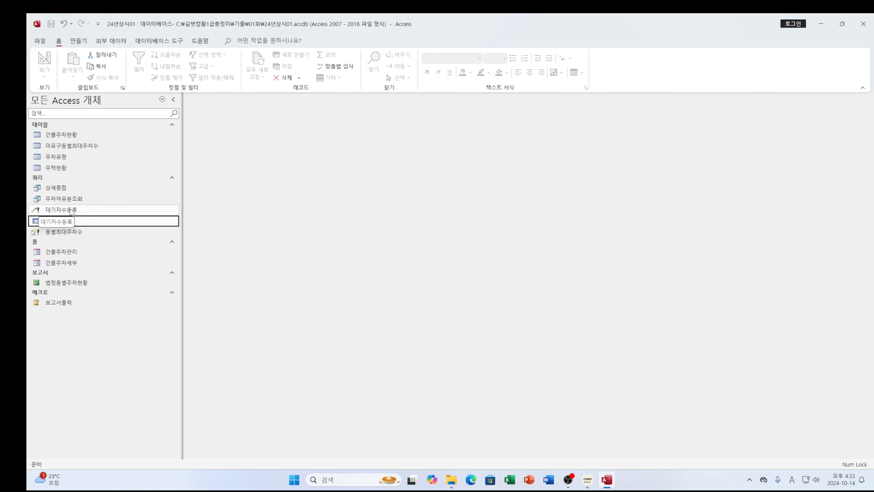
Step: Run the 대기자수등록 query with 3 as the 대기자수 and 서교동 as the 법정동명, accepting the record update
double_click(68, 210)
left_click(416, 279)
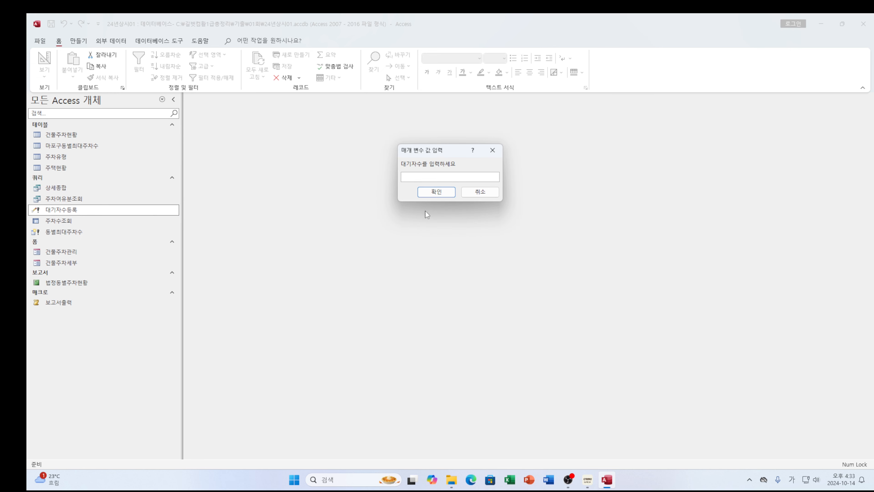
type("1")
left_click(431, 193)
type("서교동")
left_click(436, 192)
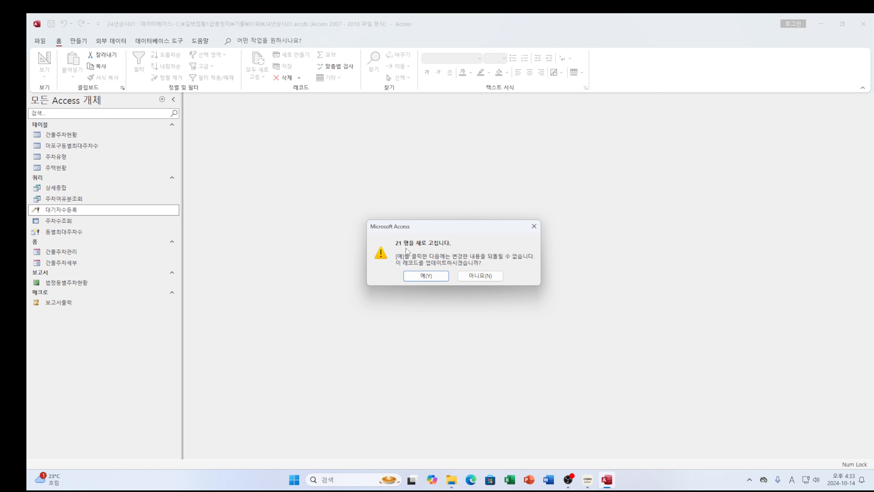
left_click(419, 282)
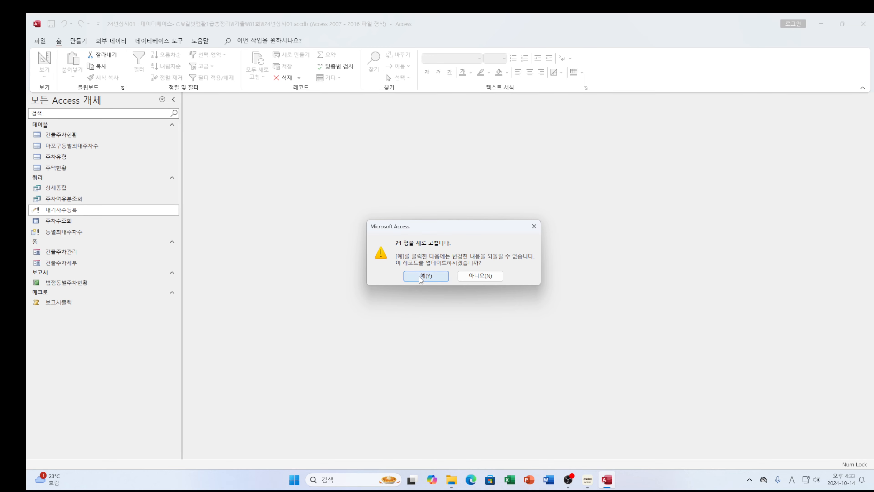
Step: Check the updated 대기자수 values in the 건물주차현황 table, inspect that field in design view, and close the table
double_click(72, 135)
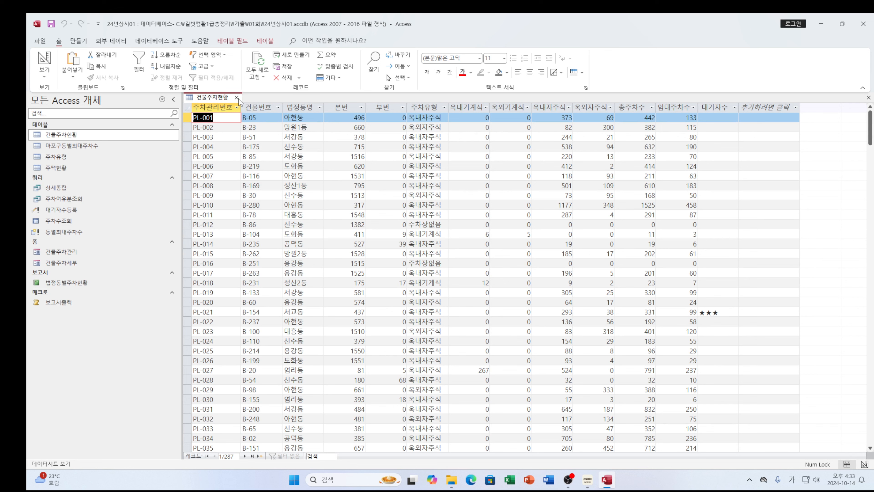
right_click(211, 100)
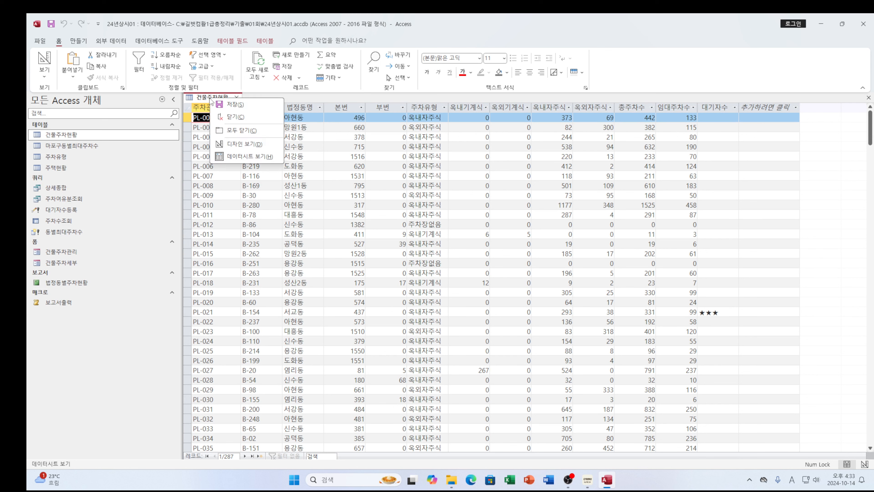
left_click(245, 144)
left_click(204, 228)
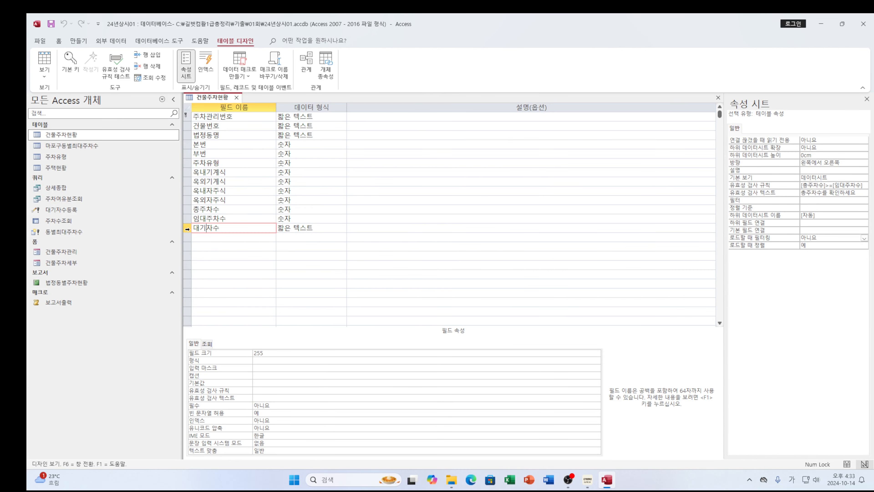
left_click(188, 228)
right_click(189, 230)
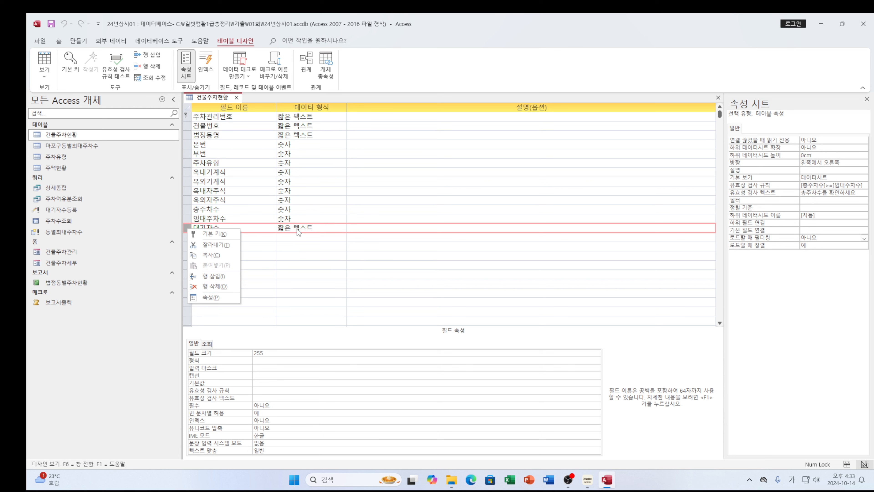
left_click(264, 230)
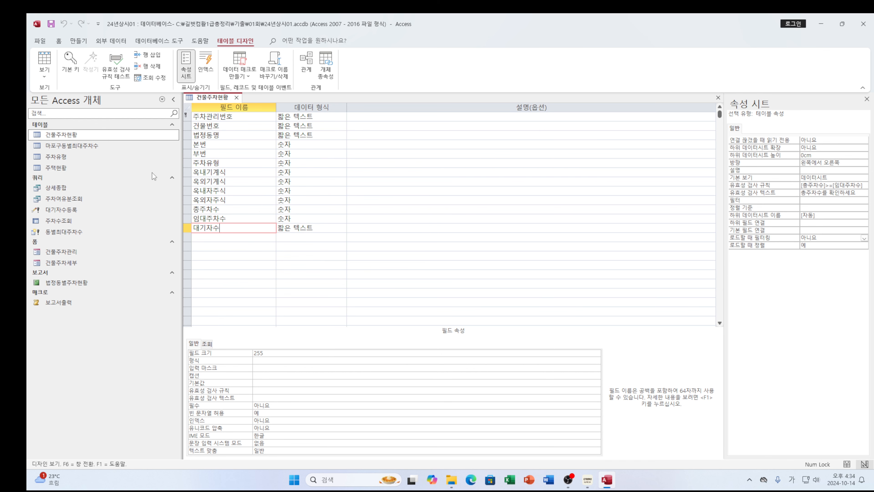
left_click(237, 98)
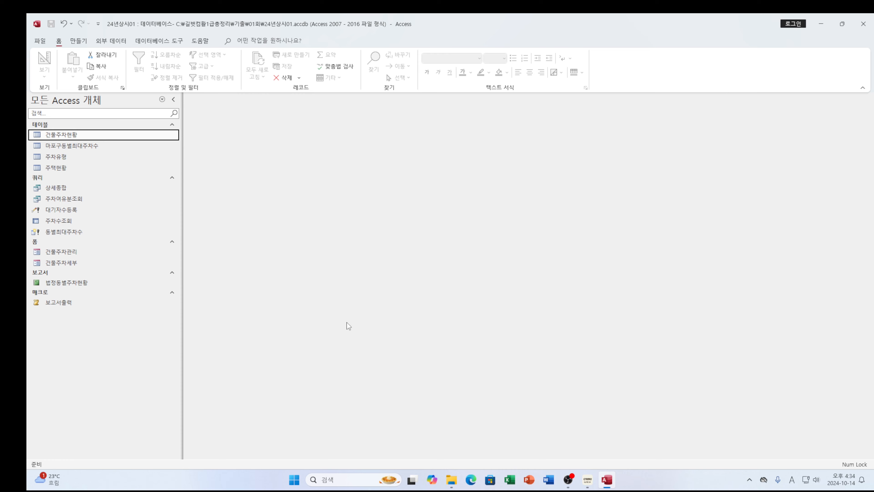
Step: Switch to the e-book to read exercise 4's requirements for the 법정동별주차조회 query, then return to Access
left_click(590, 481)
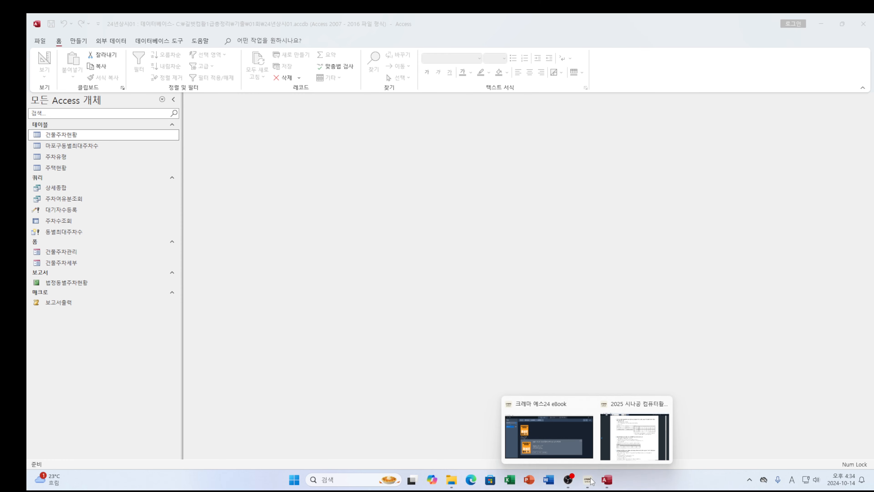
left_click(628, 446)
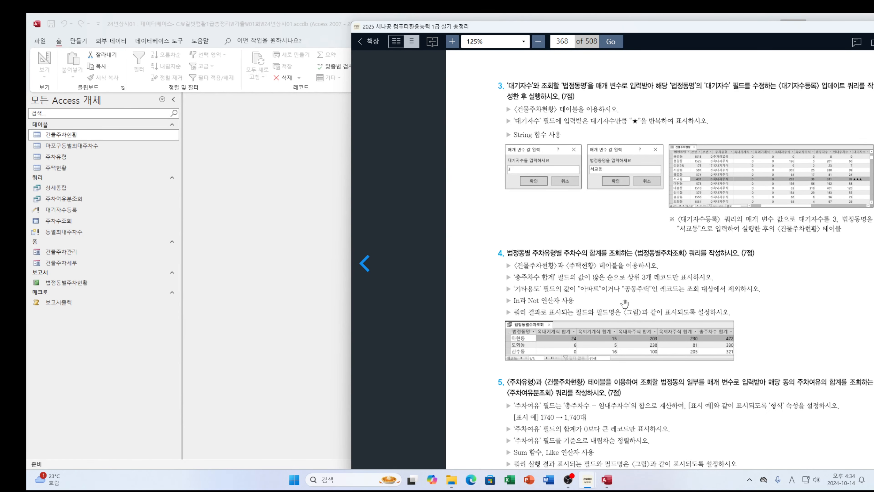
scroll(641, 297, "down", 1)
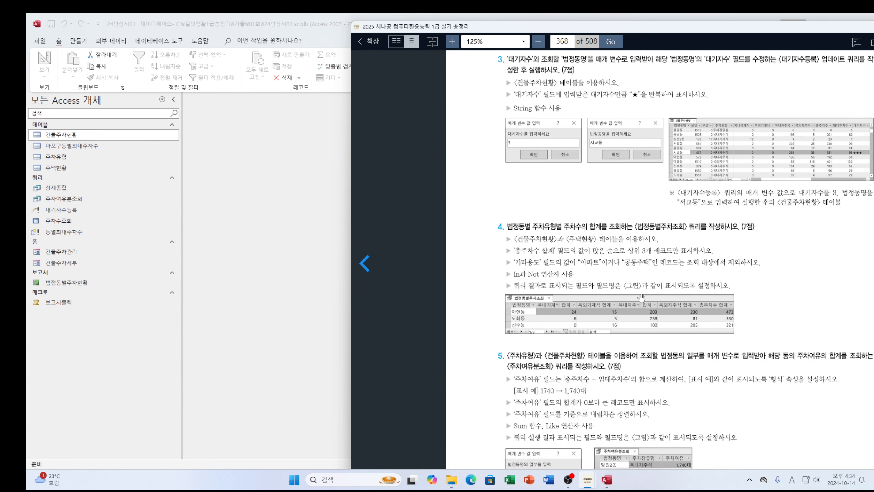
scroll(641, 298, "down", 1)
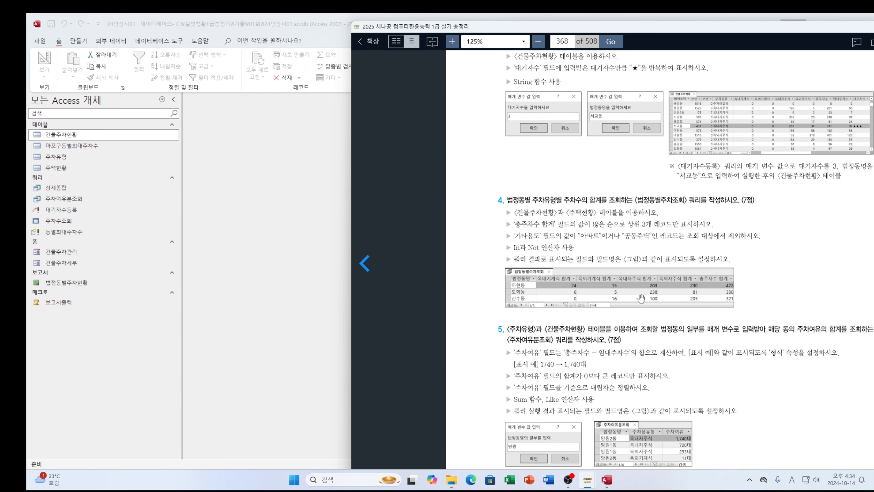
scroll(641, 297, "down", 1)
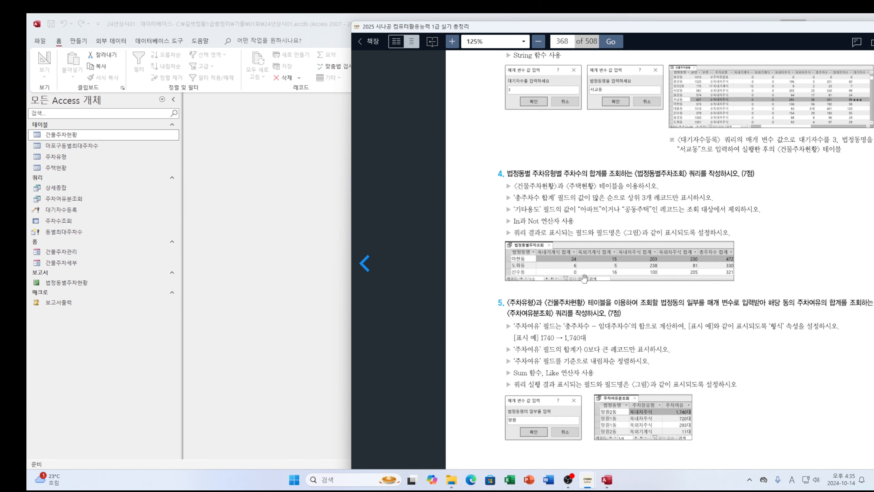
left_click(259, 161)
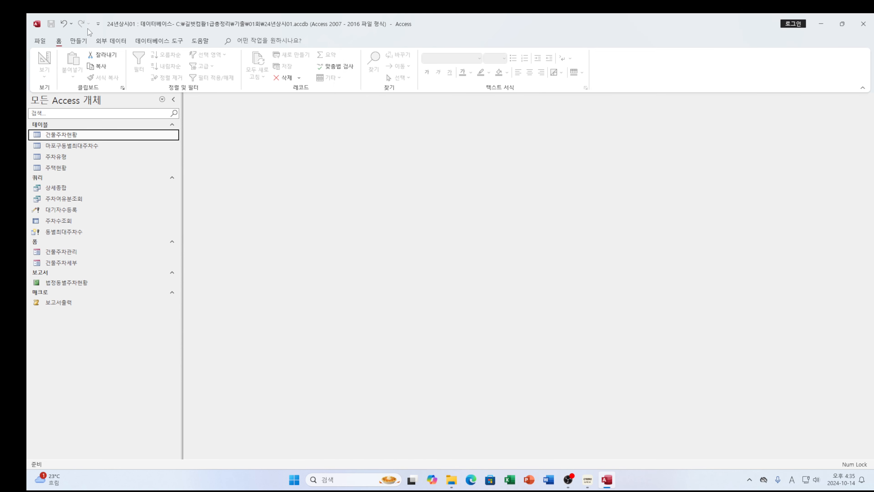
Step: Create a new query in design view with the 건물주차현황 and 주택현황 tables
left_click(78, 41)
left_click(181, 78)
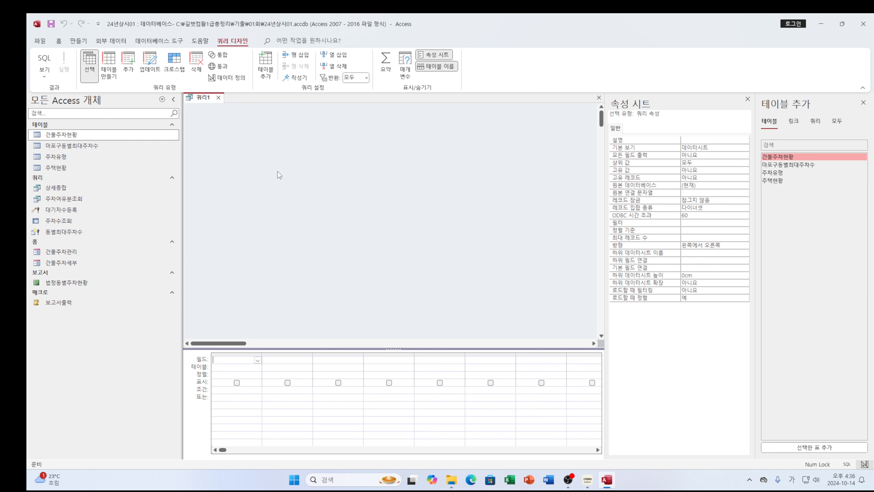
double_click(791, 158)
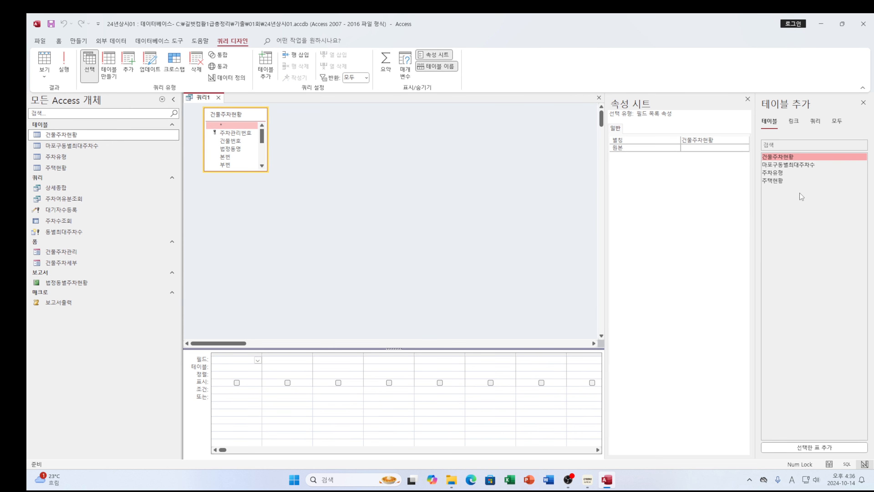
double_click(777, 180)
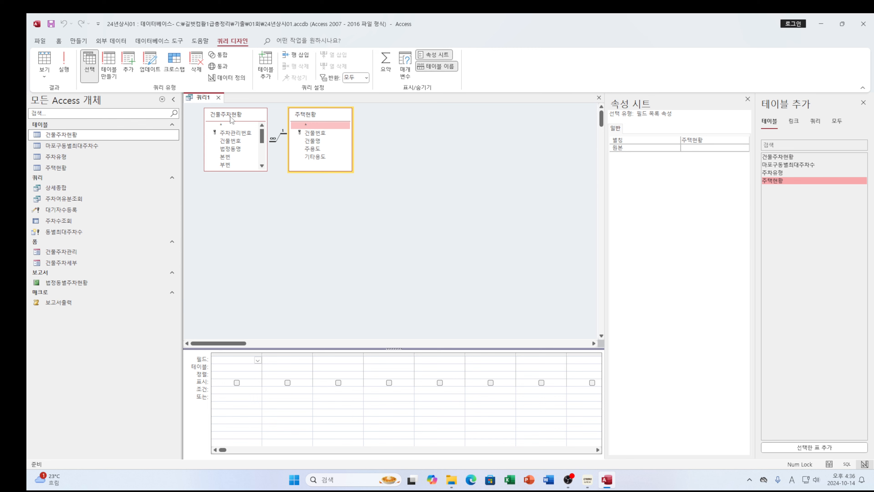
Step: Arrange the field lists with 주택현황 before 건물주차현황, and enlarge the 건물주차현황 list to show all its fields
left_click_drag(233, 117, 486, 134)
left_click_drag(327, 116, 246, 121)
left_click_drag(491, 135, 375, 127)
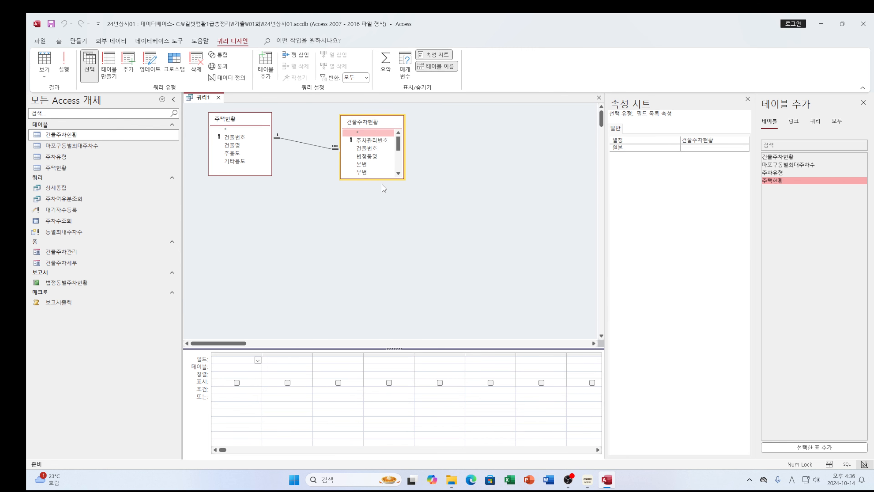
left_click_drag(382, 176, 386, 261)
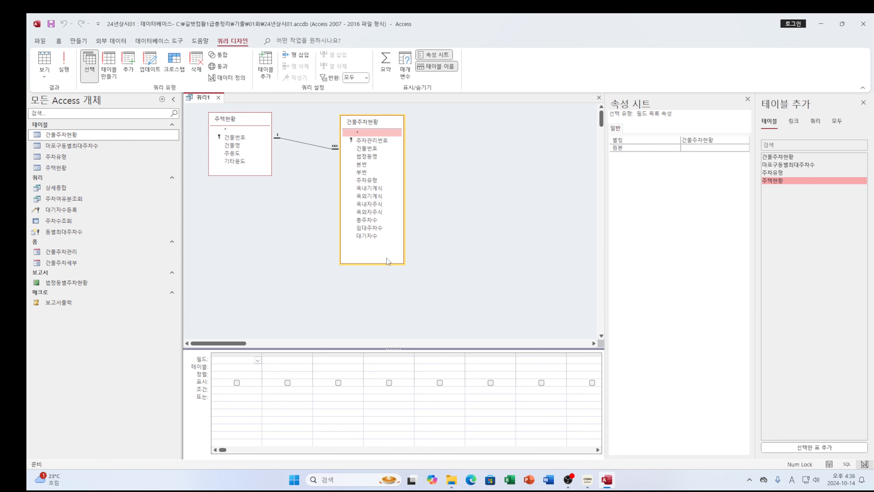
Step: Add the 법정동명 and 옥내기계식 fields to the query grid, giving 옥내기계식 the alias 옥내기계식 합계
left_click(371, 157)
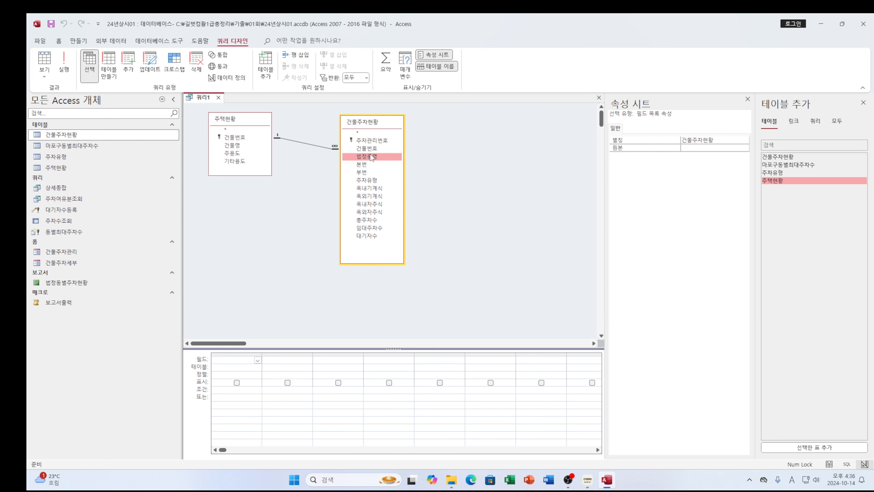
double_click(372, 157)
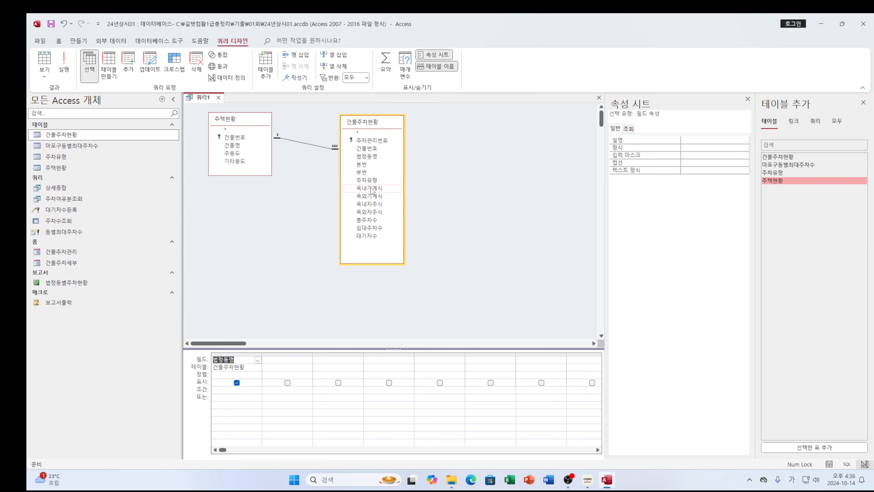
left_click_drag(371, 189, 264, 359)
key("ctrl+c")
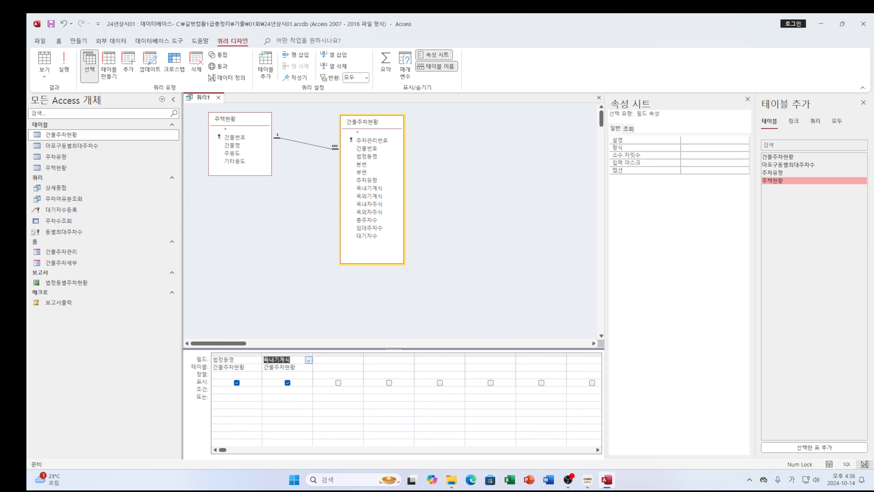
left_click(265, 362)
key("ctrl+v")
type("ㅎ")
Step: Turn on the totals row, set the 옥내기계식 합계 column to 합계, and widen that column
left_click(385, 66)
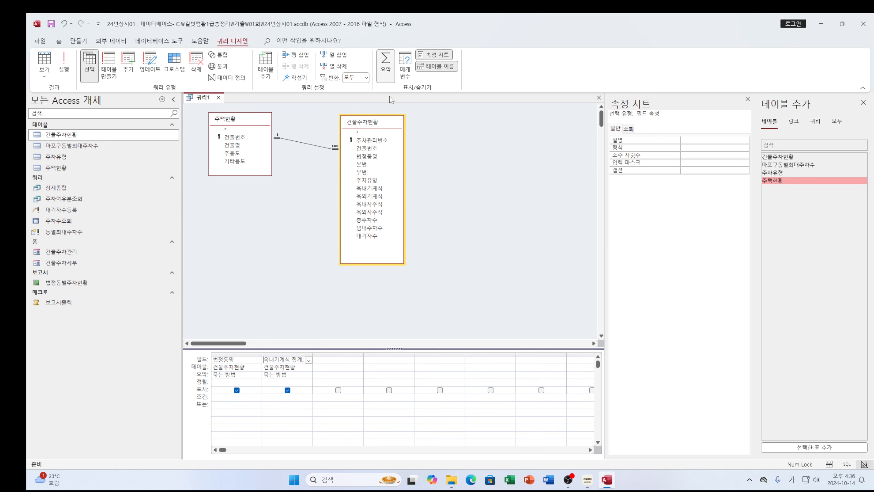
left_click(286, 379)
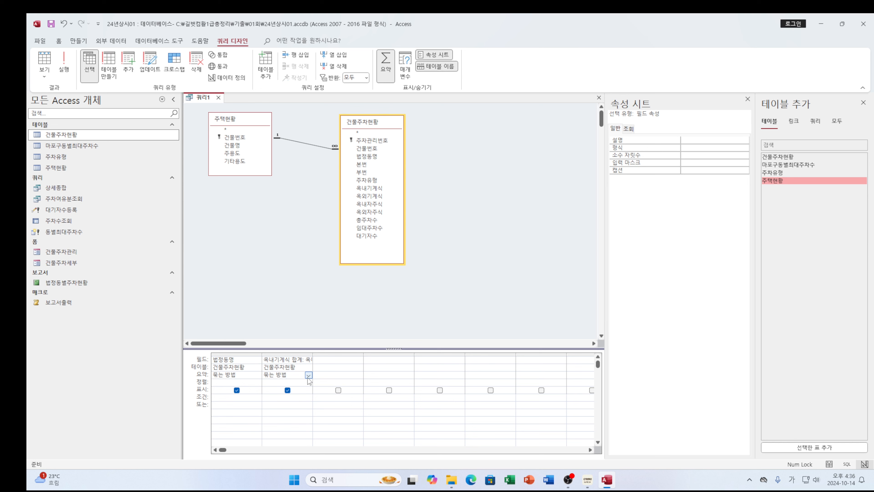
left_click(309, 375)
left_click(282, 389)
left_click_drag(312, 353, 340, 353)
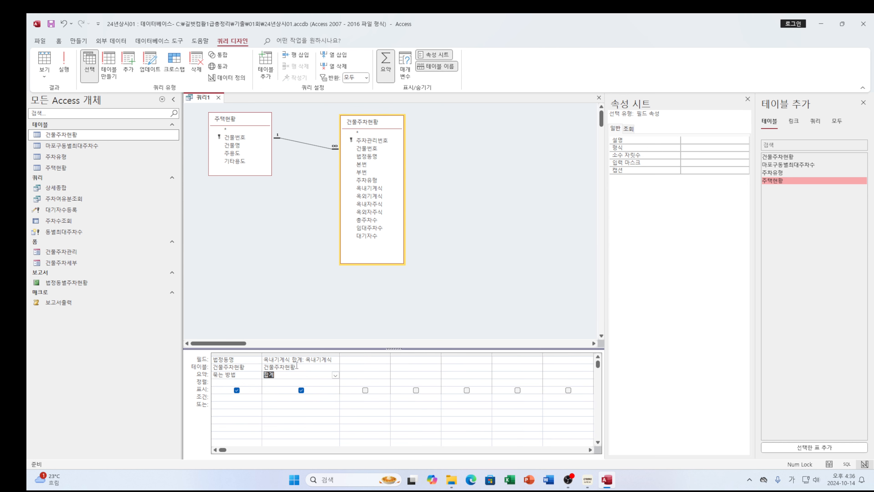
Step: Add the 옥외기계식 field with the alias 옥외기계식 합계 and summarize it by 합계
left_click(346, 360)
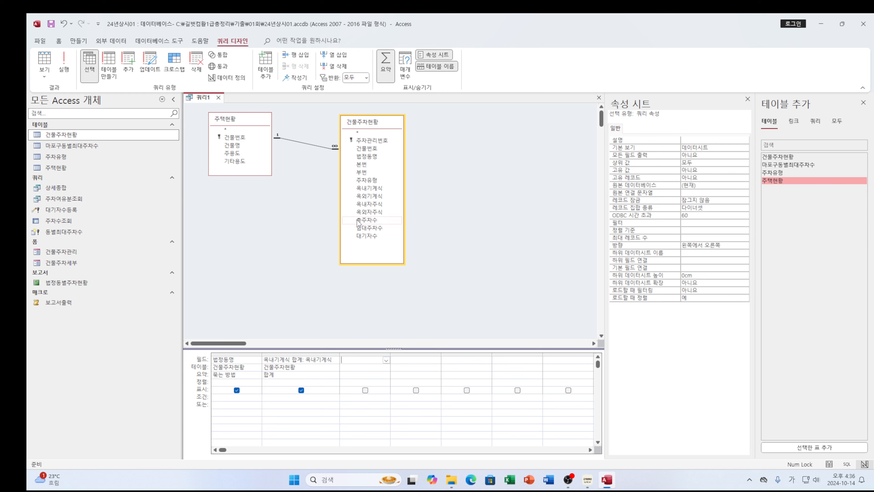
left_click(368, 196)
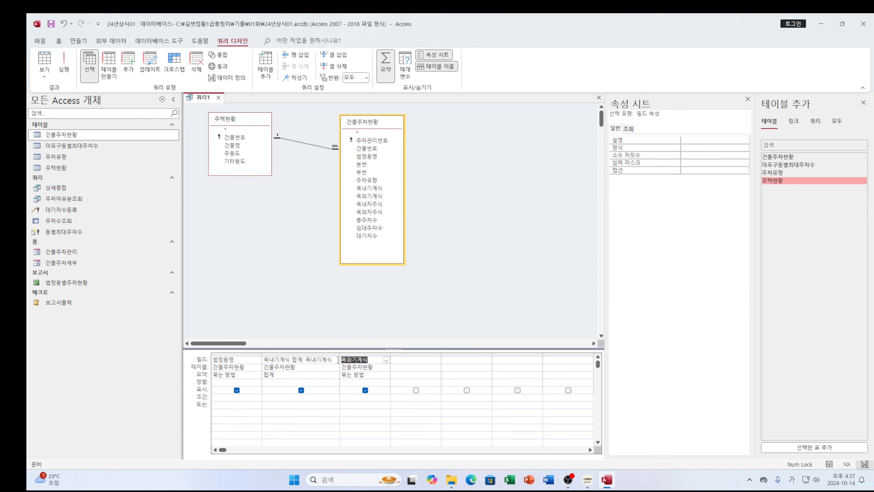
left_click(341, 360)
type("옥외기계식")
type(" ㅎ")
type("합계")
type(":")
left_click(377, 375)
left_click(386, 375)
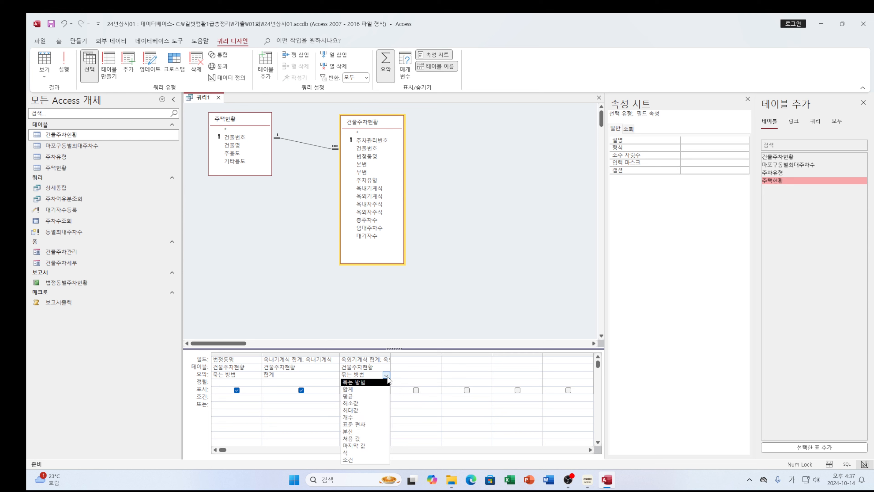
left_click(365, 392)
Step: Add the 옥내자주식 field to the query grid with the alias 옥내자주식 합계 and summarize it by 합계
left_click(398, 359)
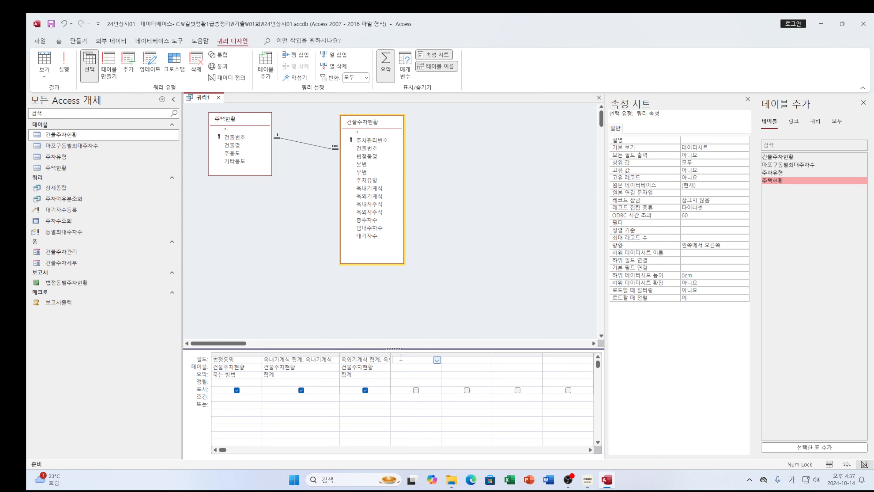
left_click_drag(376, 206, 395, 362)
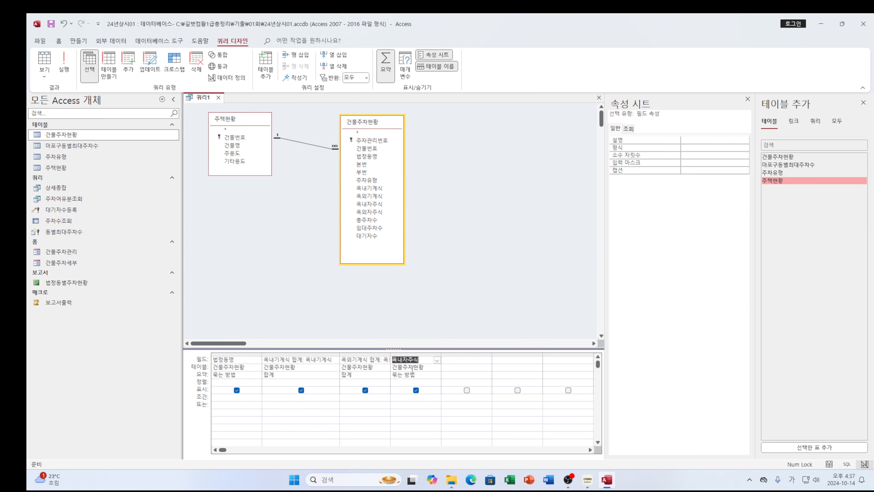
left_click(394, 360)
type("옥내자")
type("ㅎ")
type("합계")
type(":")
left_click(410, 378)
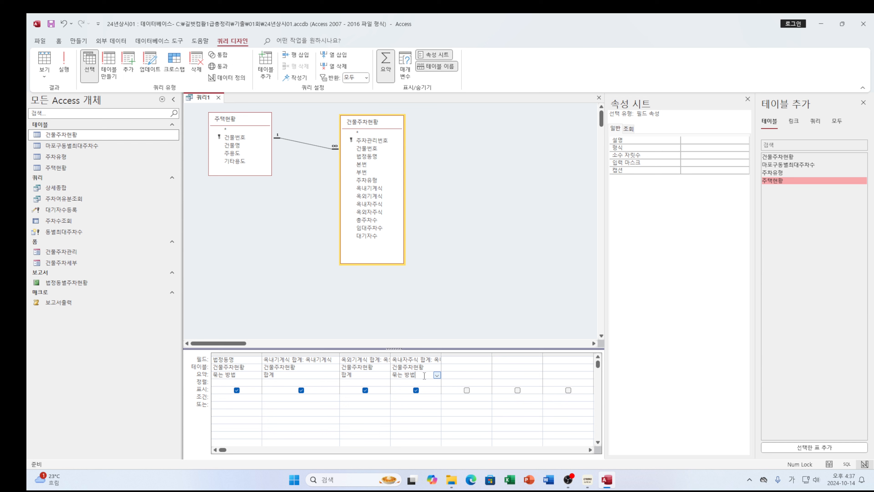
left_click(437, 375)
left_click(410, 390)
Step: Add the 옥외자주식 field with the alias 옥외자주식 합계, widen its column, and summarize it by 합계
left_click(461, 360)
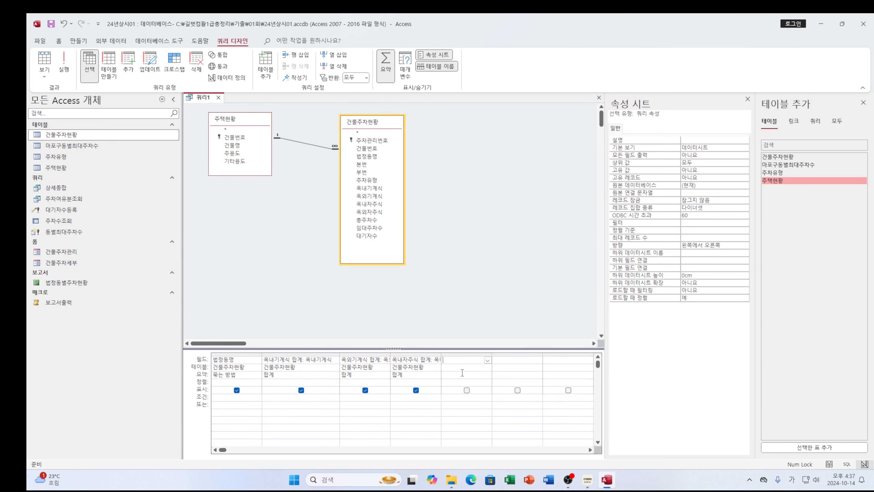
double_click(375, 212)
key("ctrl+c")
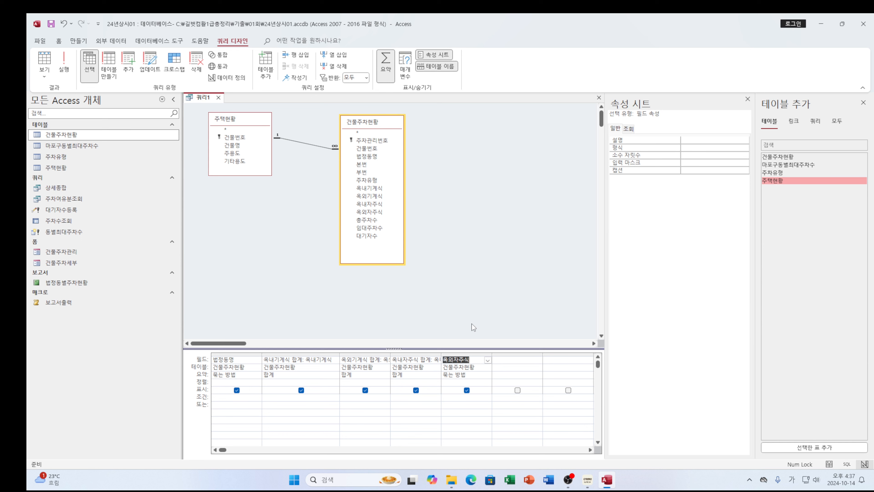
left_click(443, 360)
key("ctrl+v")
type("ㅎ")
type("합계")
left_click_drag(520, 353, 520, 353)
left_click(495, 375)
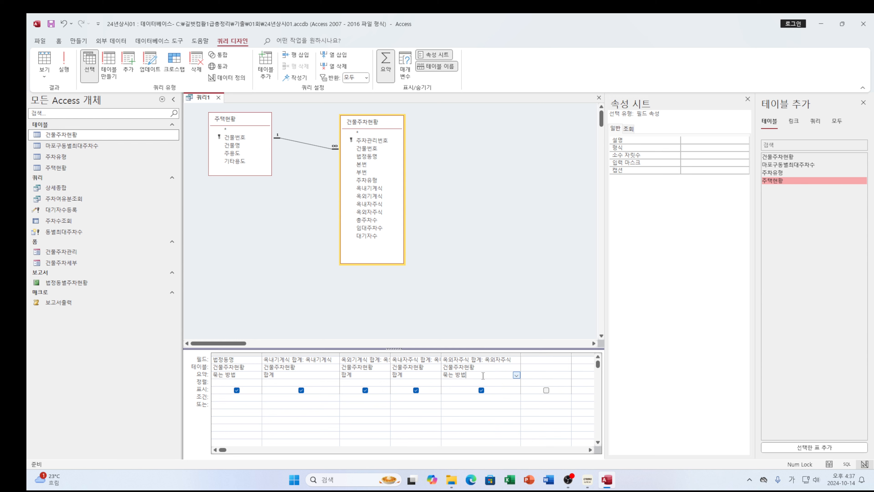
left_click(516, 374)
left_click(465, 390)
Step: Add the 총주차수 field with the alias 총주차수 합계 and summarize it by 합계
left_click(528, 359)
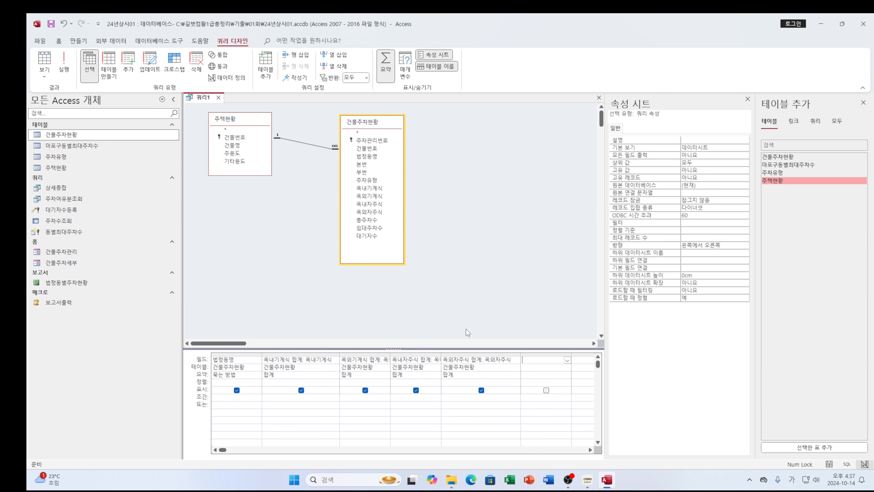
left_click(374, 222)
double_click(375, 223)
key("ctrl+c")
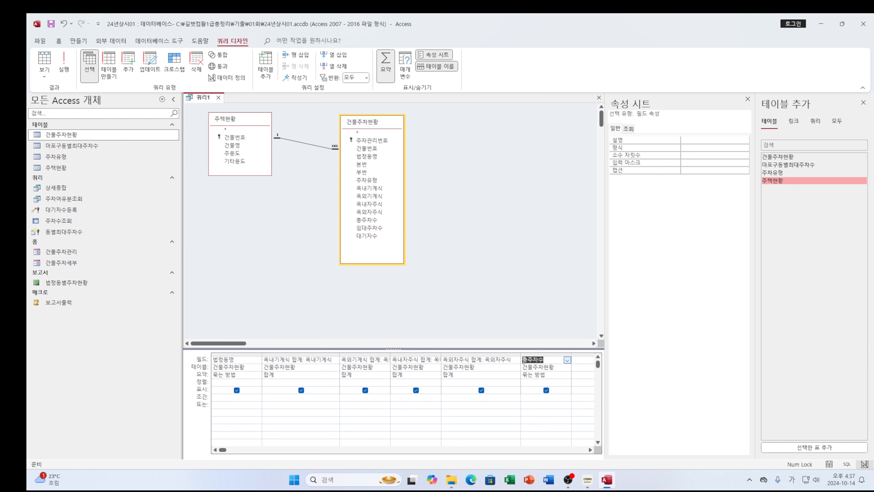
key("Home")
key("ctrl+v")
type("ㅎ")
type("계")
type(":")
key("Down")
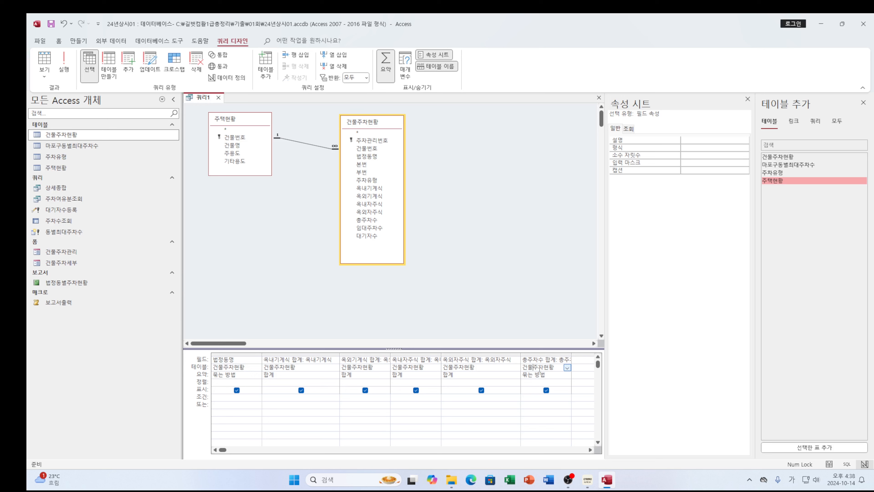
left_click(549, 379)
left_click(567, 375)
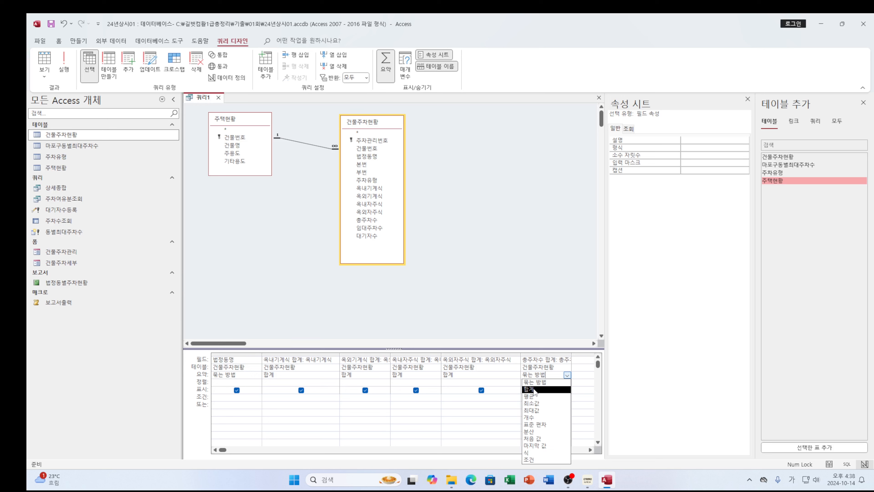
left_click(532, 390)
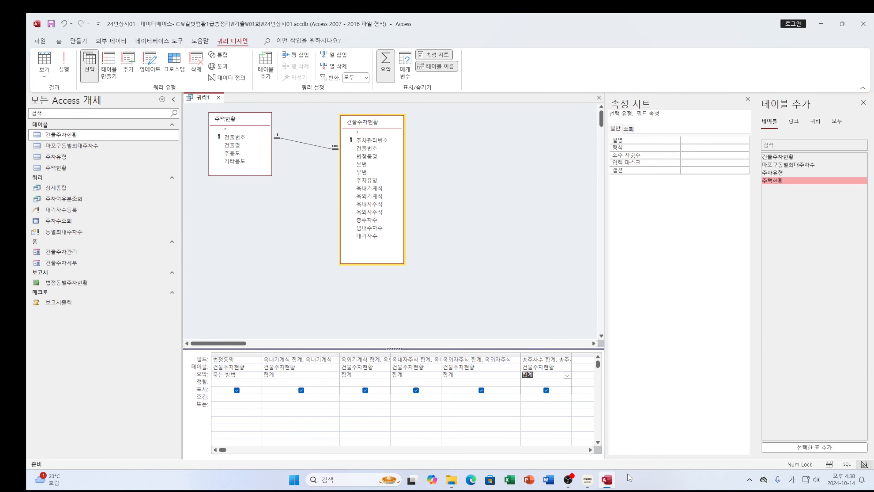
Step: Check exercise 4 in the eBook and set the query's 상위 값 property to 3
left_click(625, 446)
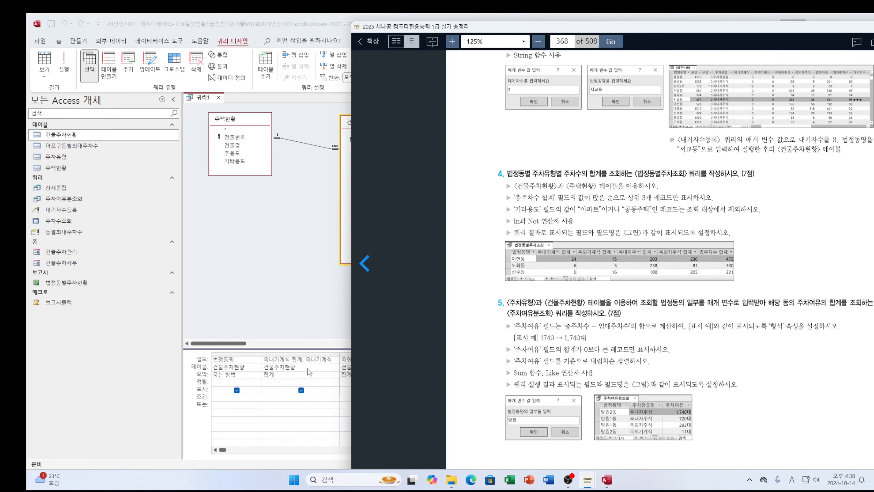
left_click(343, 361)
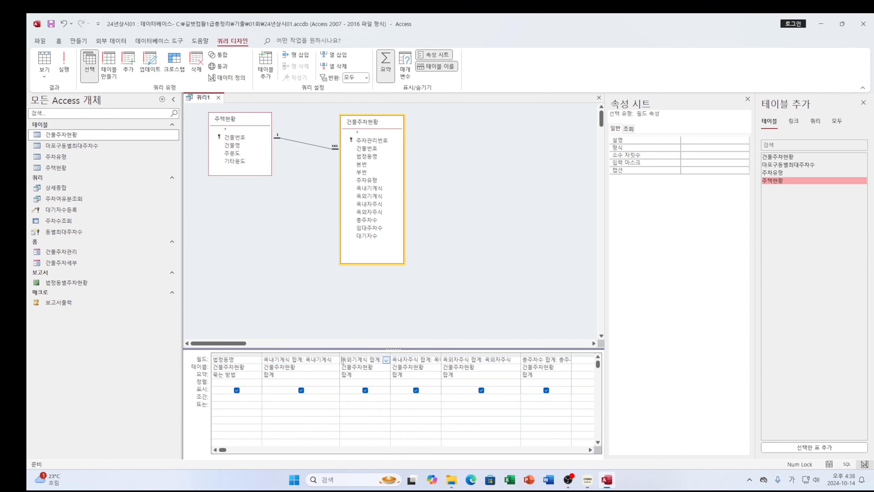
left_click(545, 360)
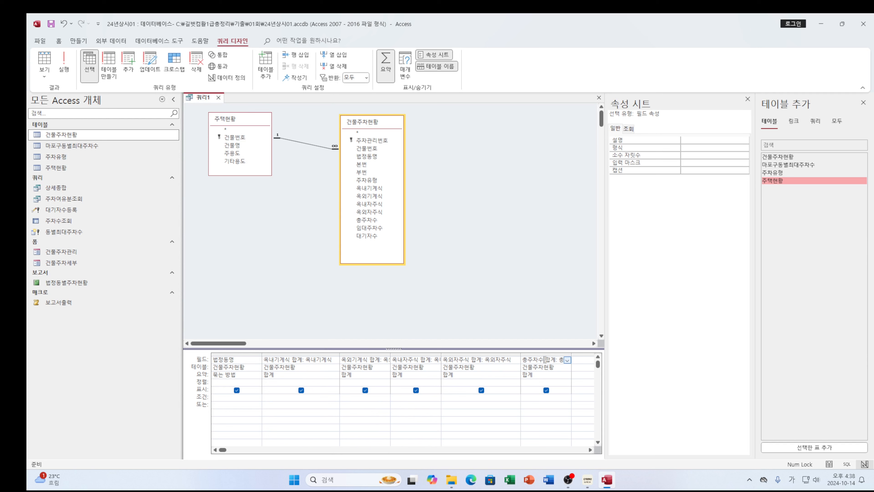
left_click(550, 203)
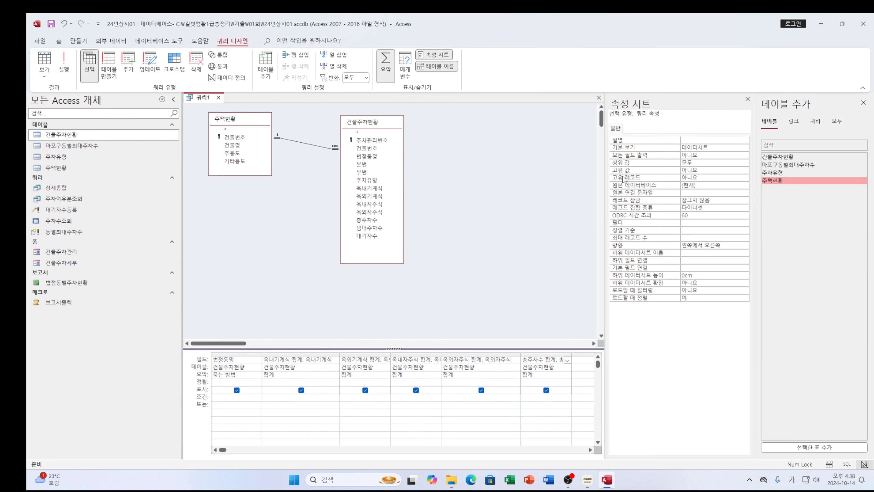
left_click_drag(703, 162, 682, 162)
type("3")
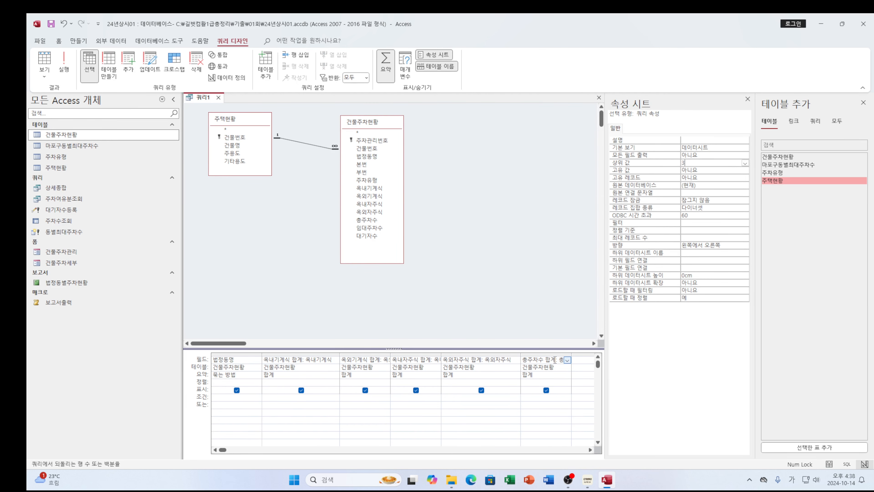
Step: Recheck the exercise's exclusion rule in the eBook, and add 기타용도 from 주택현황 as a hidden column summarized as 조건
left_click(588, 479)
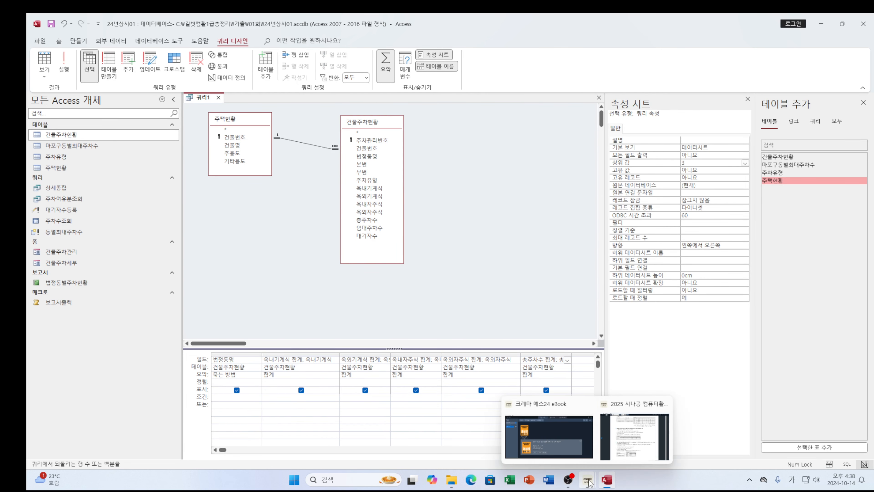
left_click(623, 431)
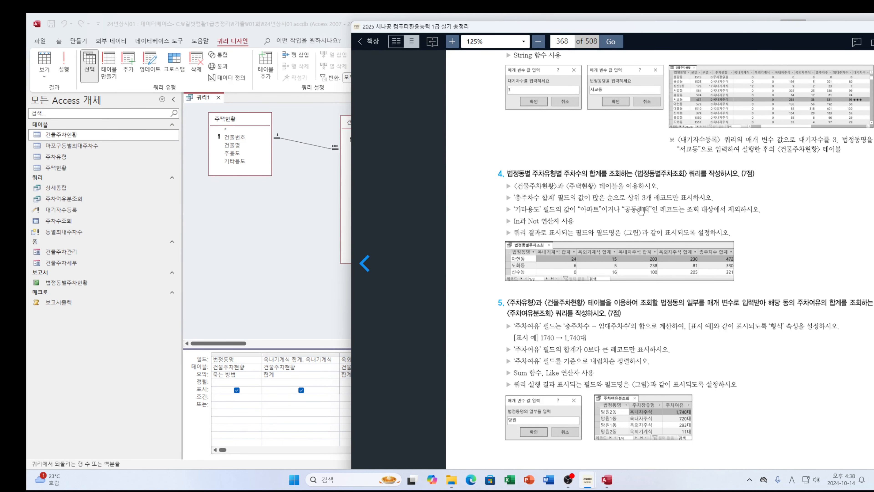
left_click(327, 360)
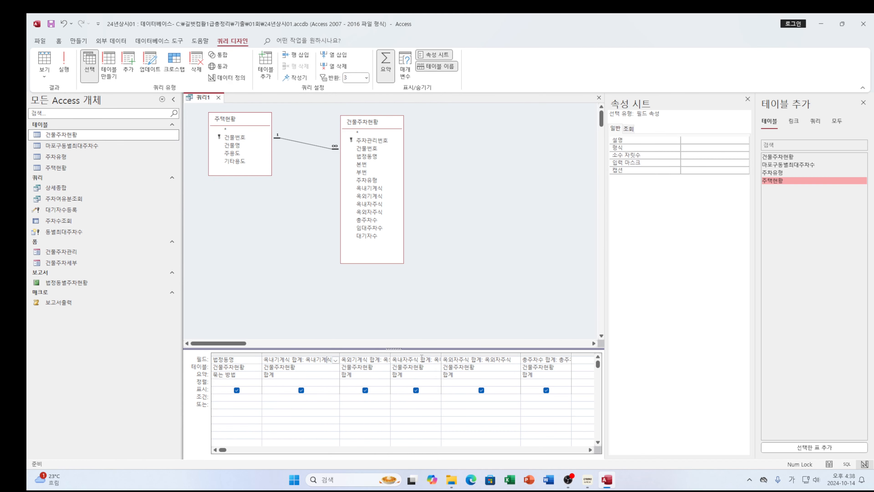
left_click(591, 362)
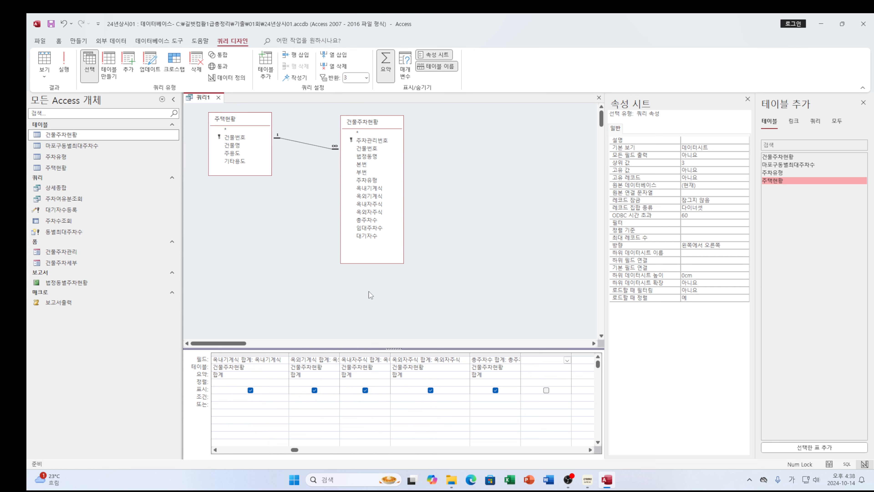
double_click(235, 160)
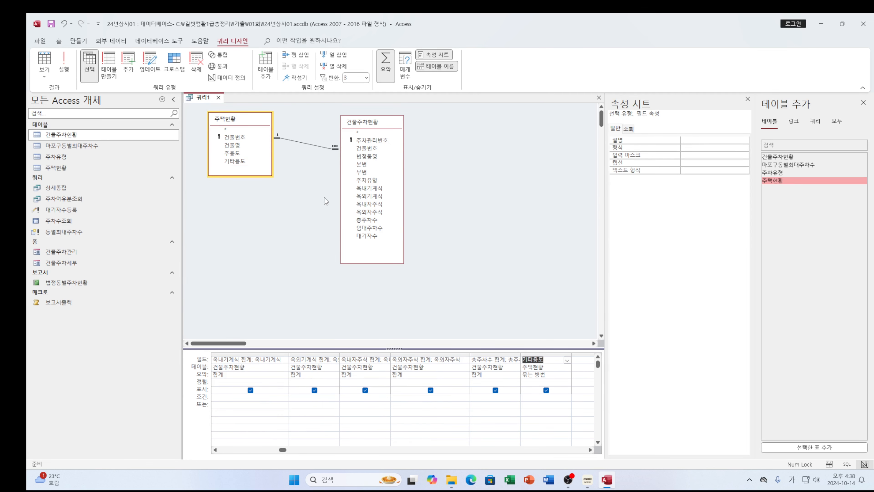
left_click(547, 391)
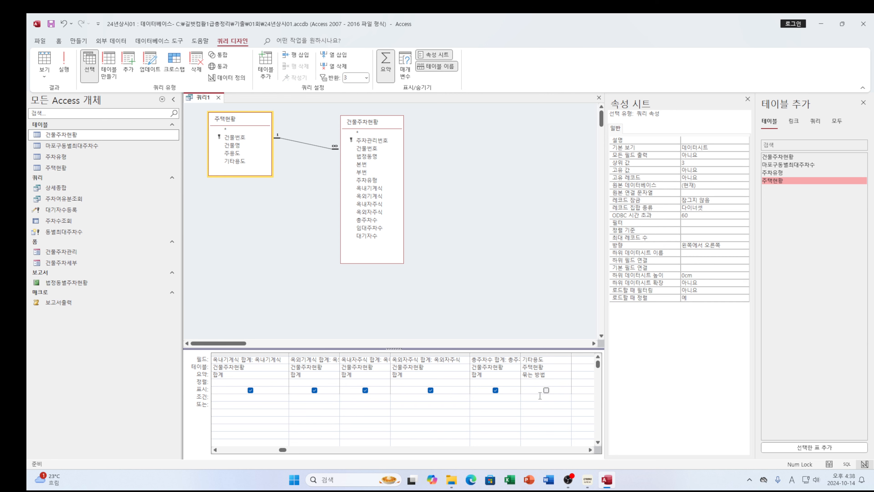
left_click(551, 375)
left_click(567, 375)
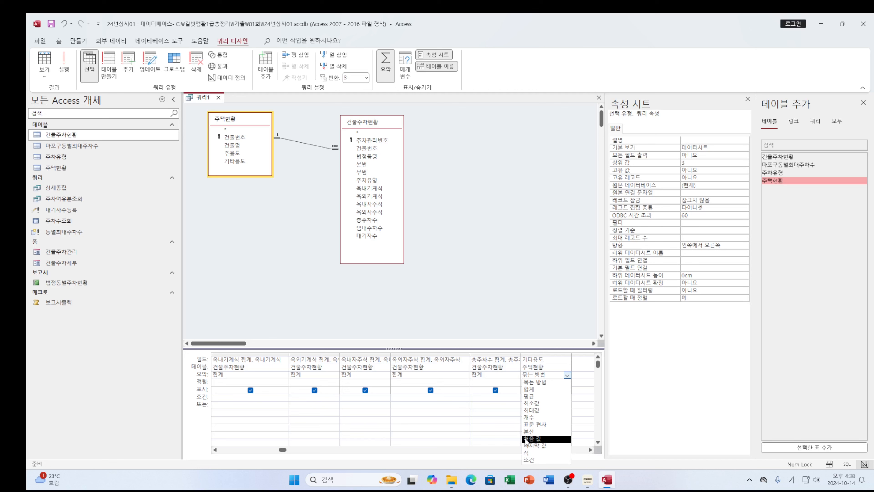
left_click(528, 459)
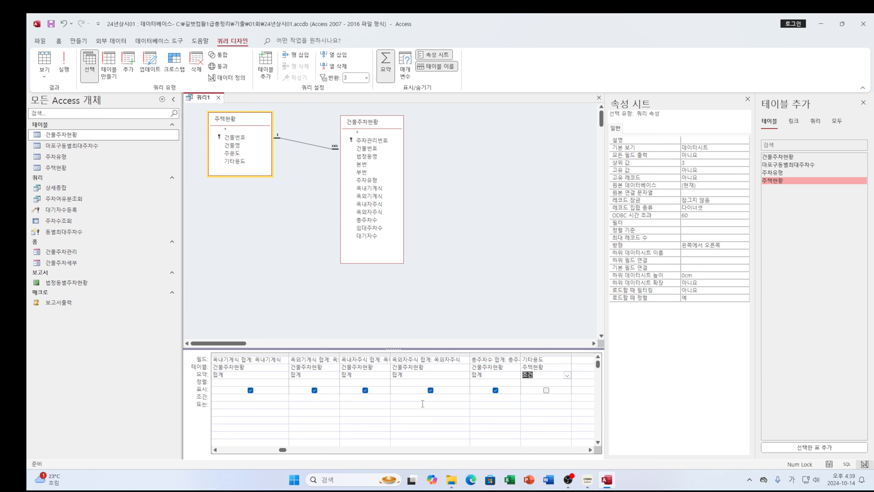
Step: Enter the criterion Not In ("아파트","공동주택") for the 기타용도 column
left_click(530, 398)
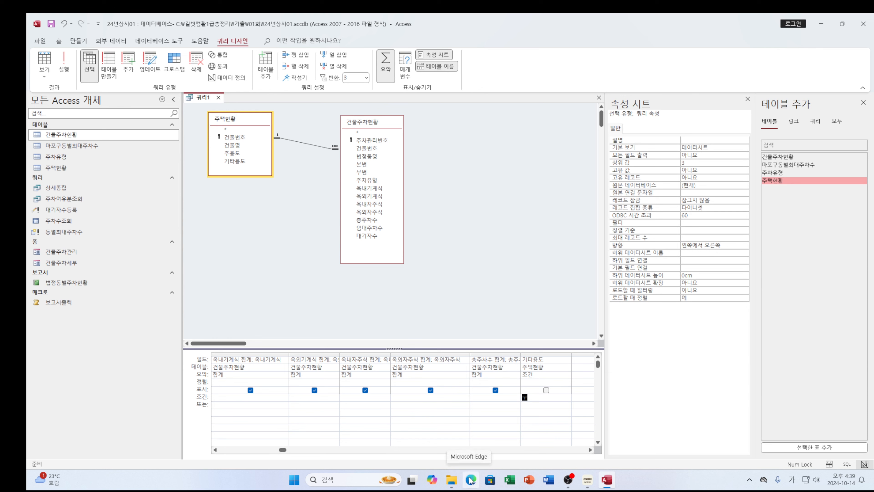
type("n")
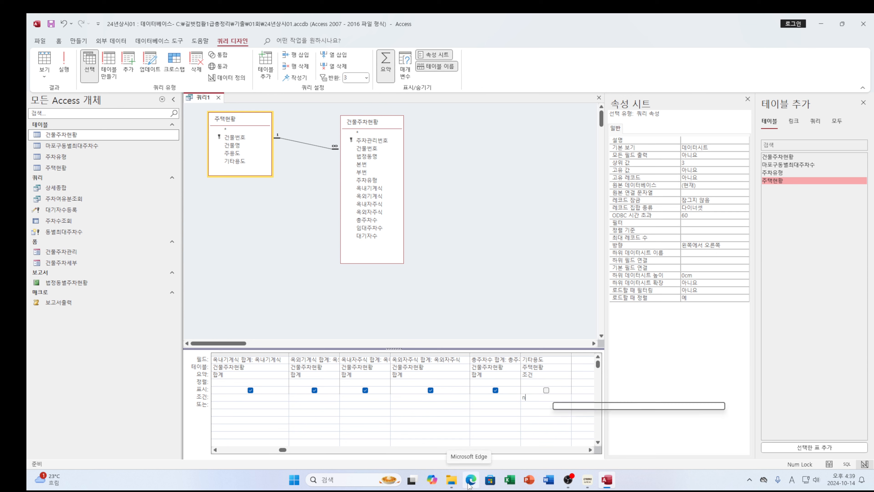
type("ot ")
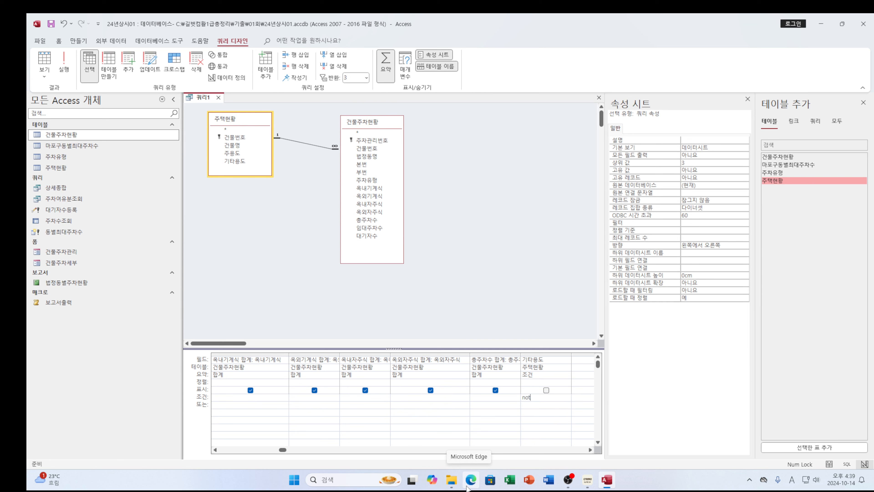
type("in")
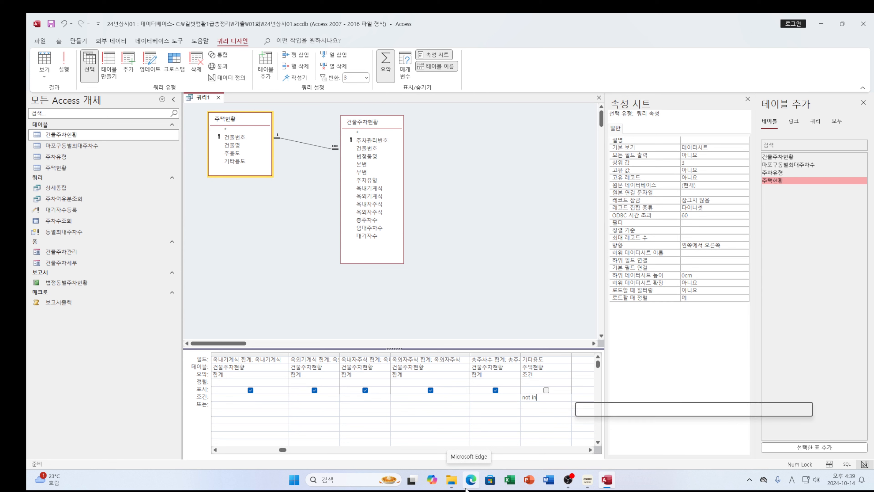
type("(")
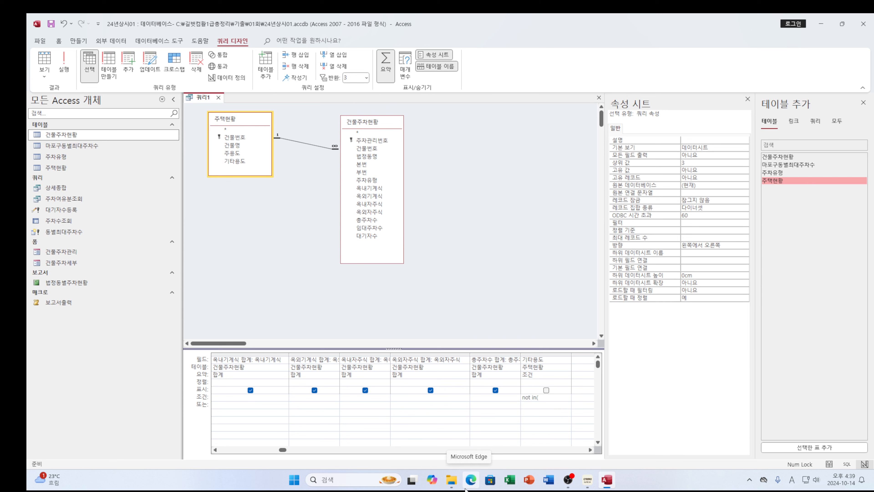
type("\"")
key("Hangul")
type("아파트")
type("\",\"오피스")
key("BackSpace")
key("BackSpace")
key("BackSpace")
type("공동ㅈ")
type("주택\"")
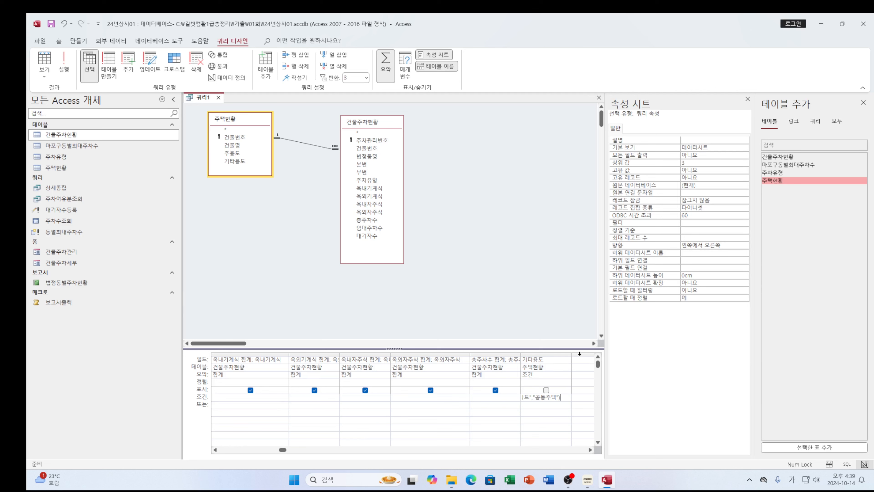
type(")")
left_click(524, 407)
left_click(561, 397)
left_click(501, 270)
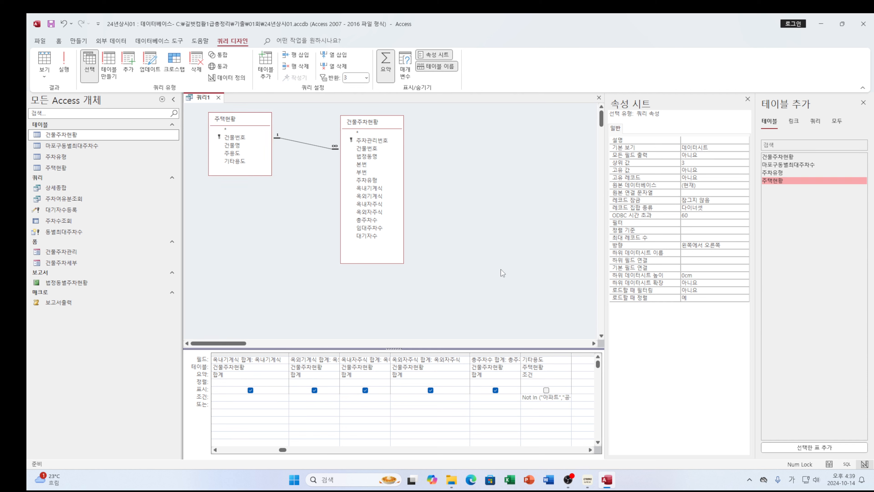
Step: Close the query, saving it as 법정동별주차조회, and open the saved query in datasheet view
left_click(599, 97)
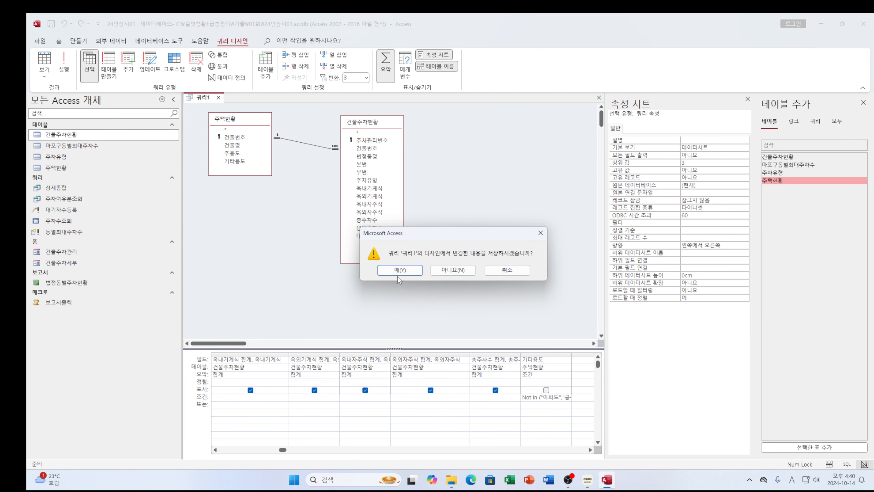
left_click(397, 272)
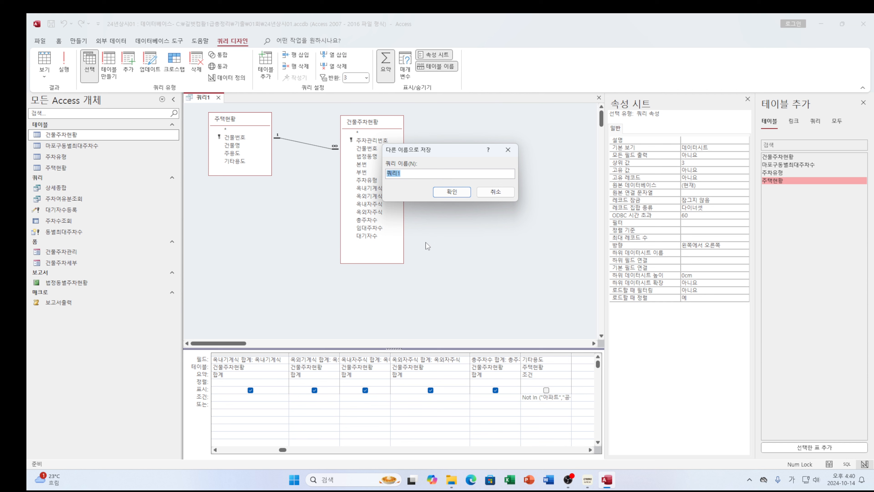
type("법정ㄷ")
type("동별")
type("주차조")
type("회")
left_click(453, 191)
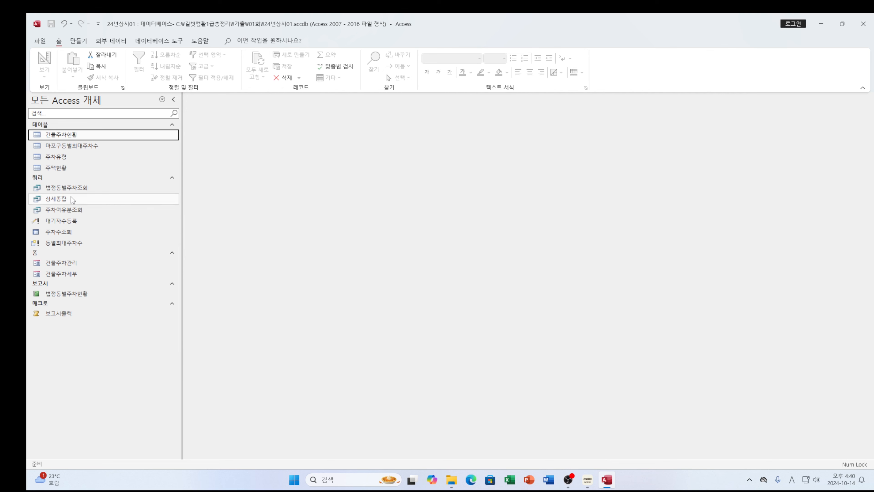
double_click(73, 188)
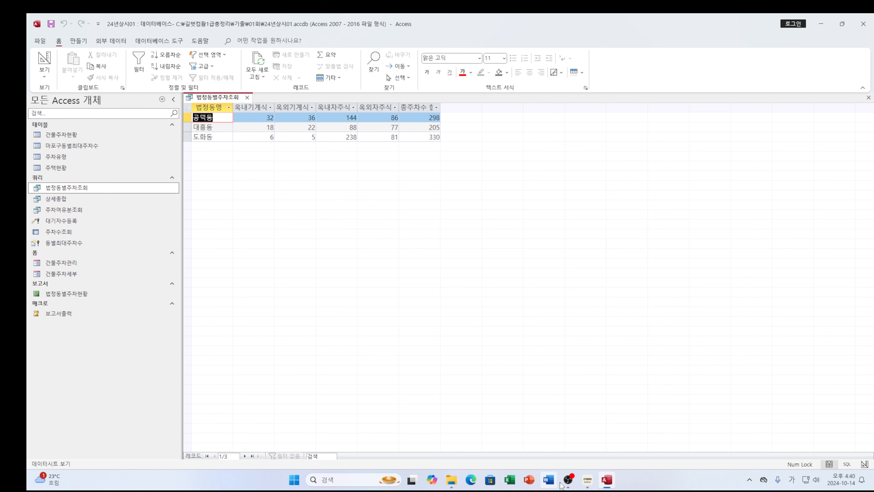
Step: Compare the query result with exercise 4 in the eBook, and sort the 총주차수 합계 column by 내림차순 in the query design
left_click(587, 479)
left_click(634, 444)
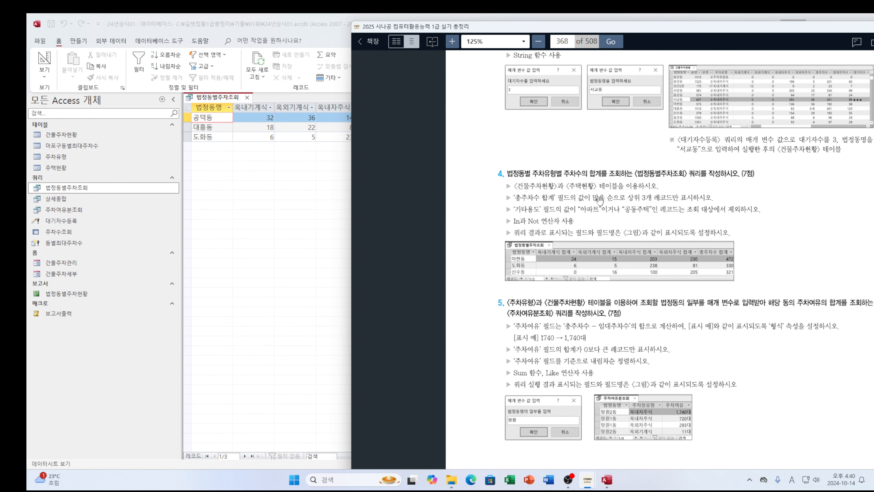
left_click(252, 128)
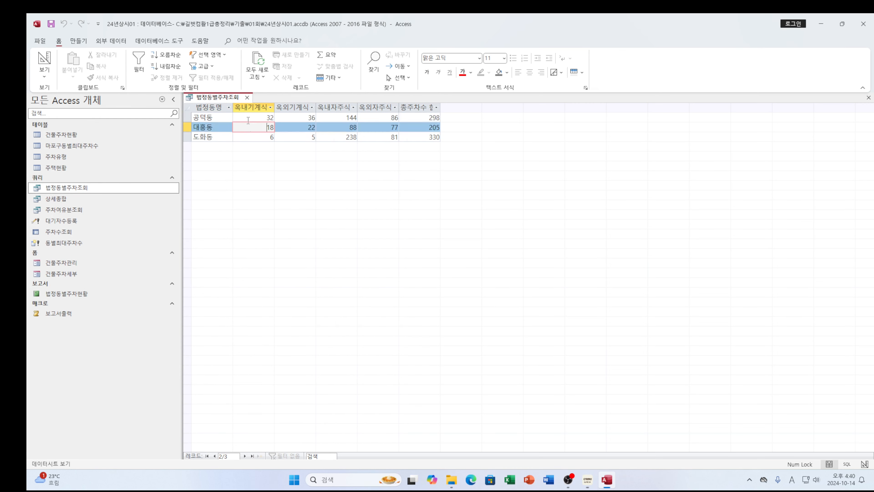
right_click(230, 100)
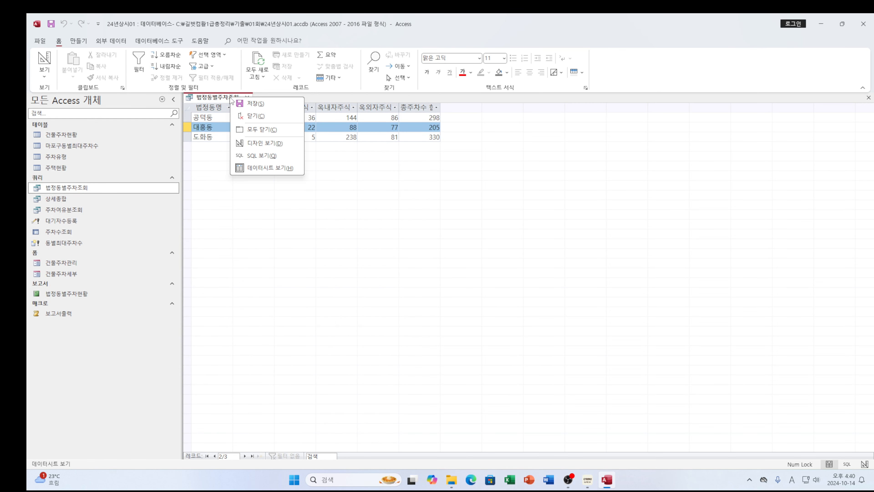
left_click(258, 144)
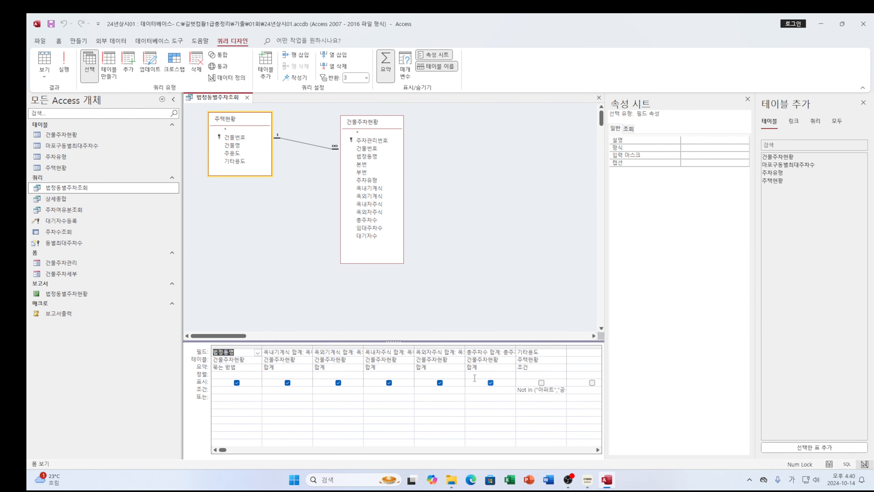
left_click(495, 366)
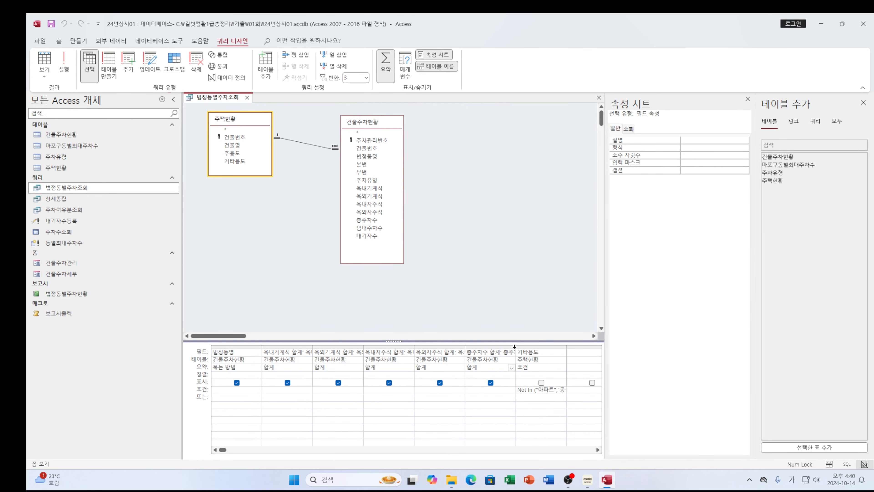
left_click_drag(526, 345, 533, 344)
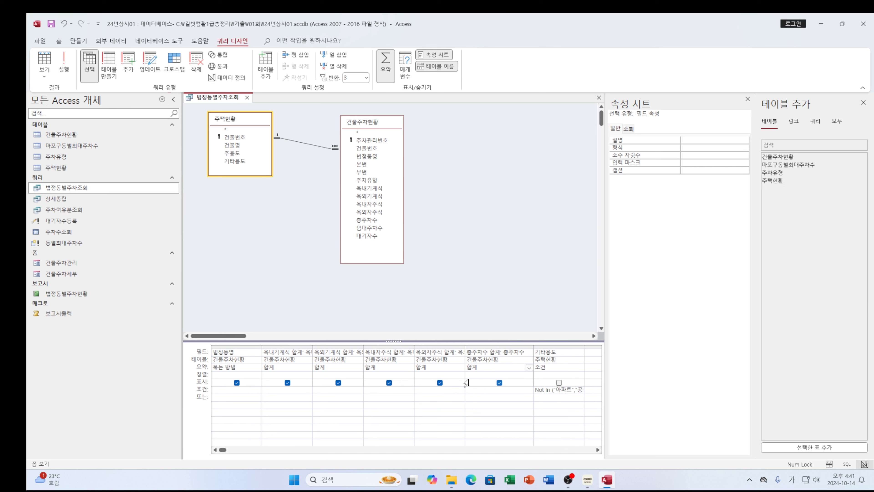
left_click(502, 375)
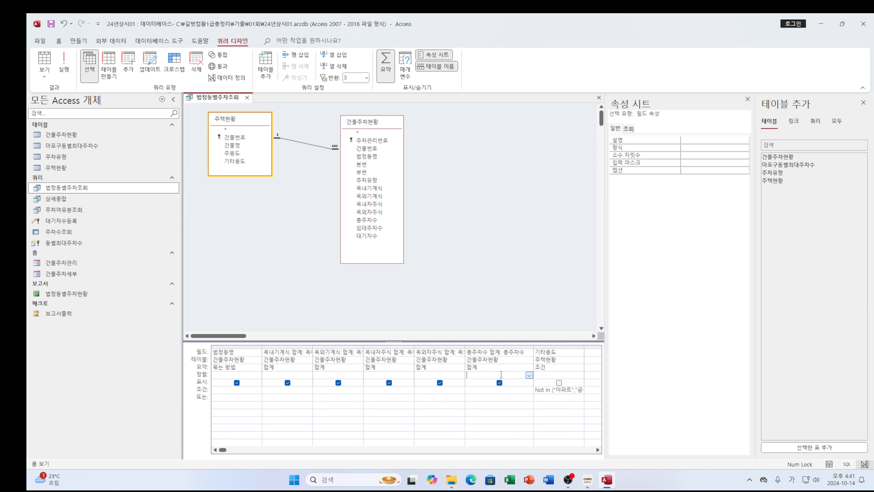
left_click(530, 375)
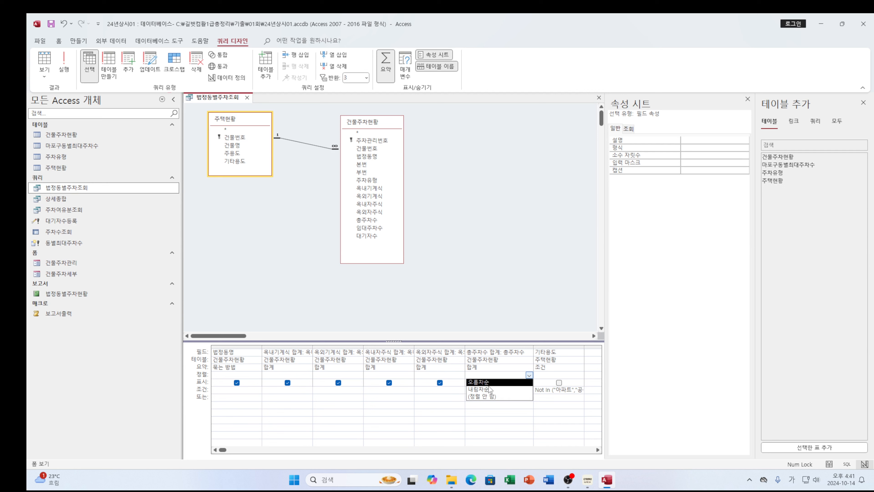
left_click(483, 390)
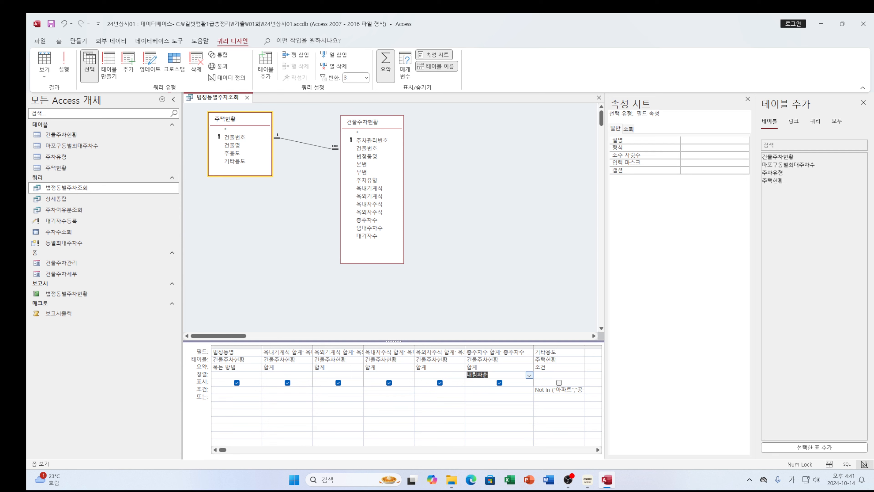
Step: Save the query, reopen it to compare its records with exercise 4's expected result in the eBook, and close it
left_click(600, 97)
left_click(398, 272)
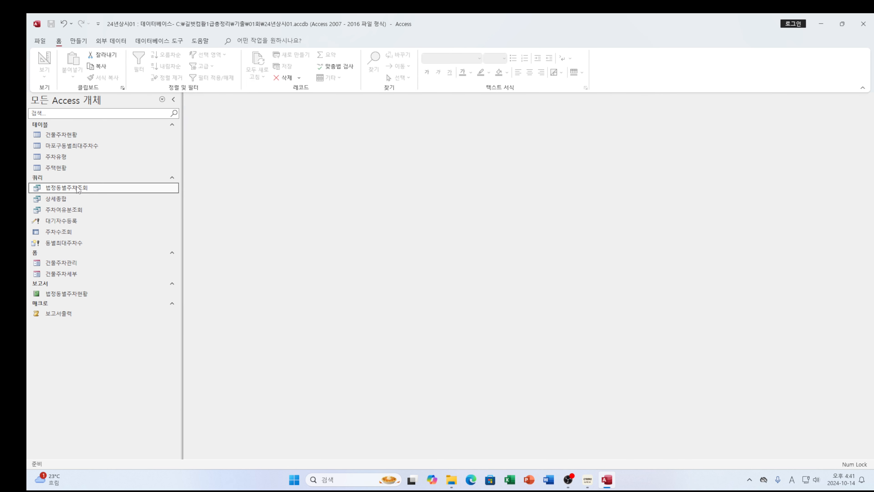
double_click(79, 188)
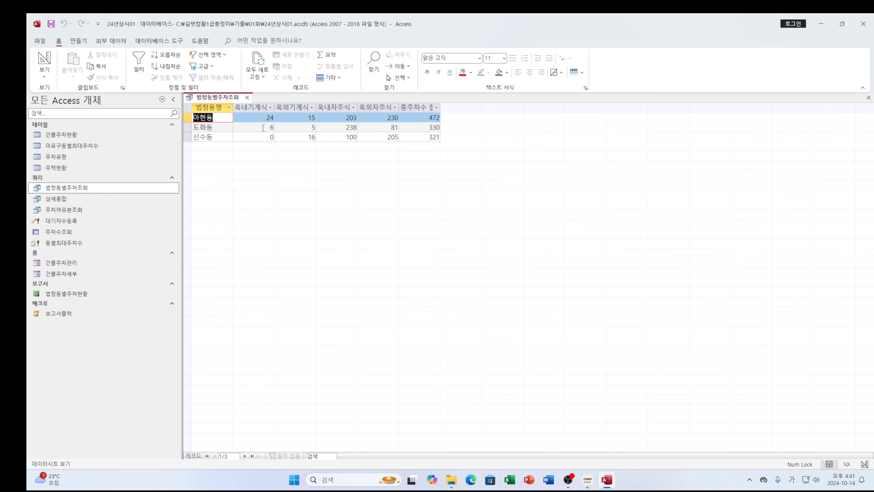
left_click(587, 479)
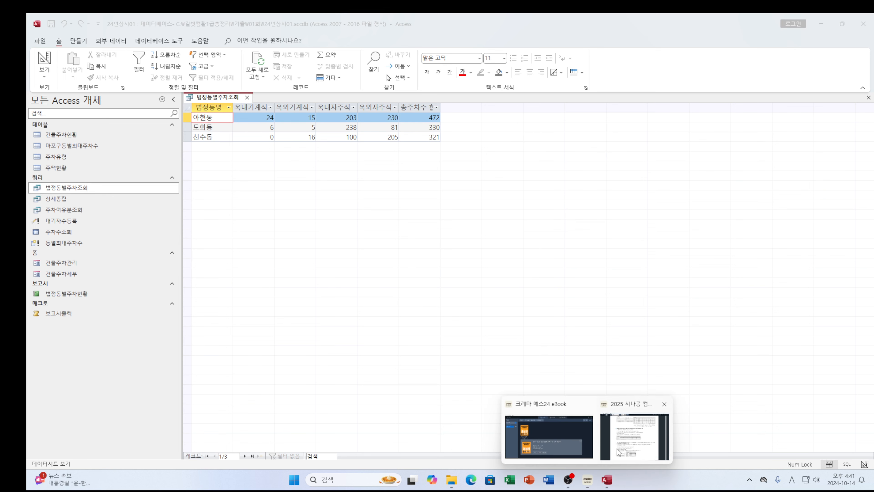
left_click(619, 452)
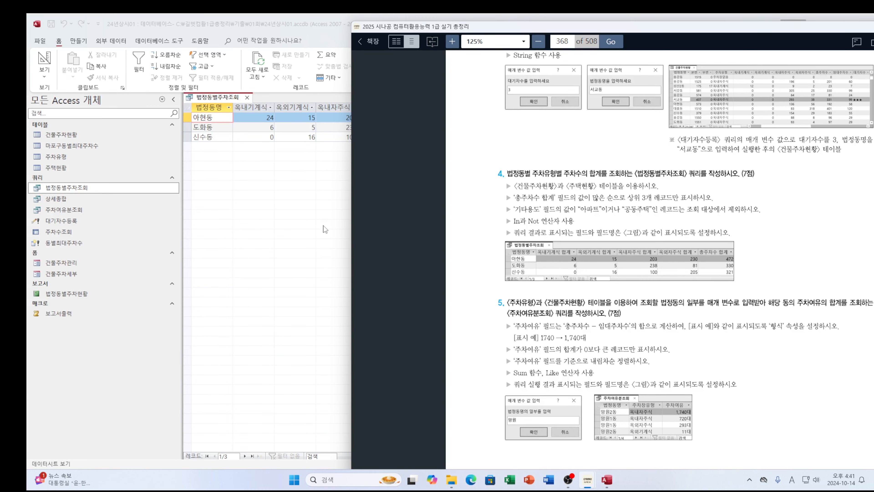
left_click(286, 178)
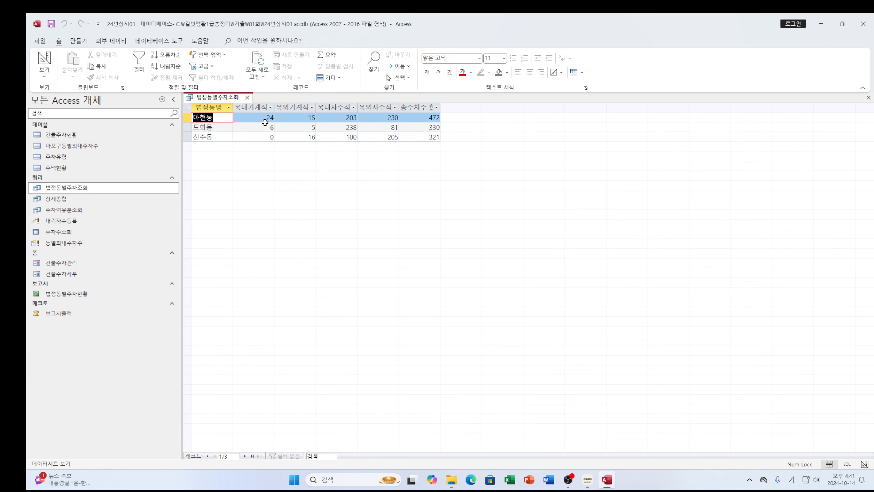
left_click(247, 98)
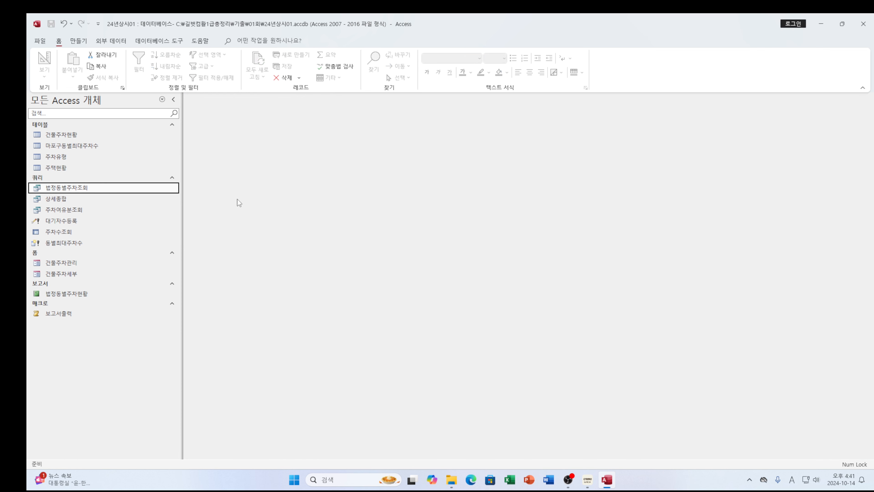
Step: Read exercise 5 in the eBook, and create a query design containing the 주차유형, 건물주차현황 and 주택현황 tables
mouse_move(588, 480)
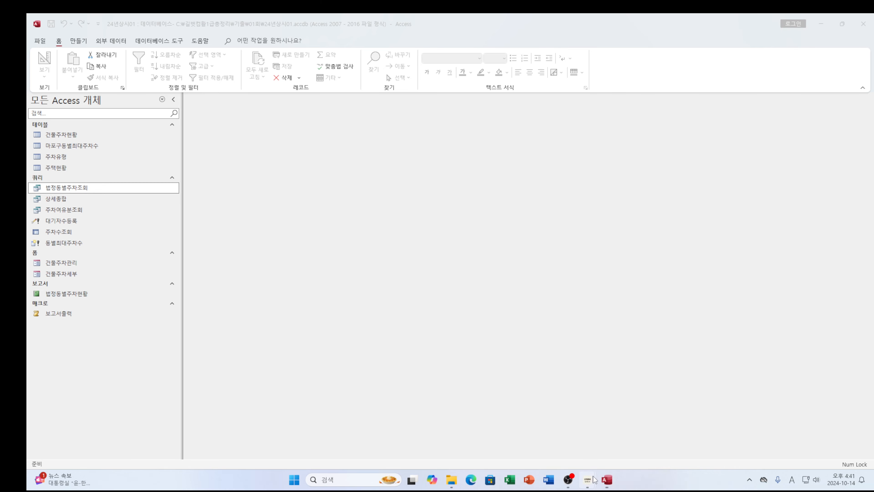
left_click(637, 454)
scroll(584, 369, "down", 2)
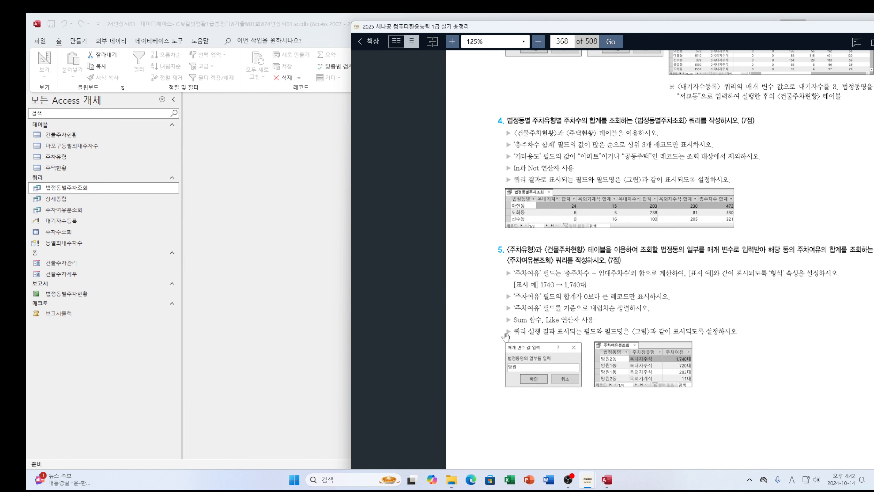
left_click(308, 266)
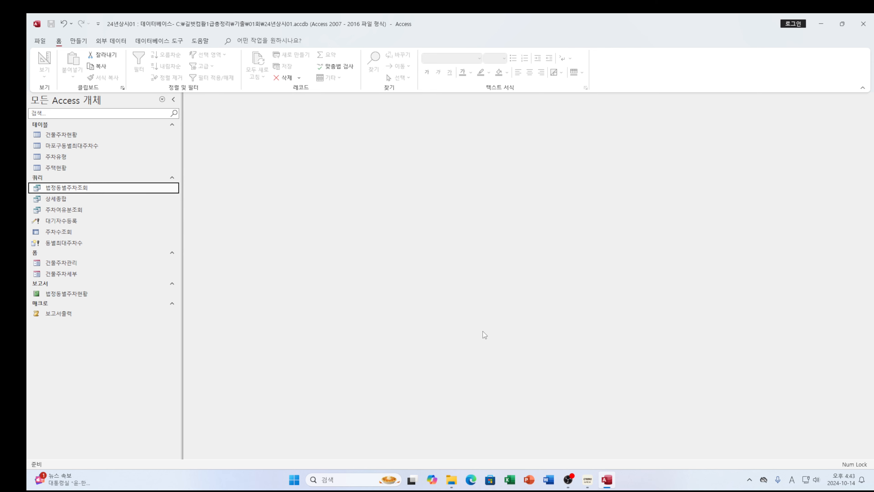
left_click(79, 40)
left_click(180, 67)
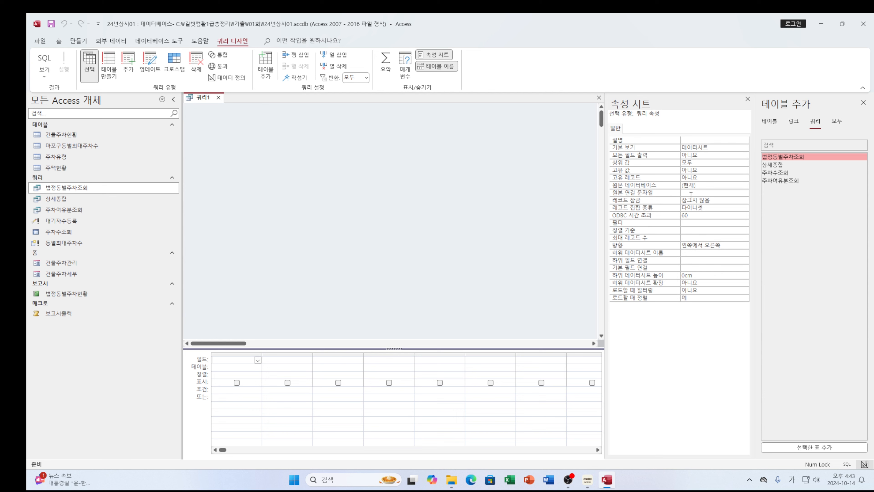
left_click(771, 123)
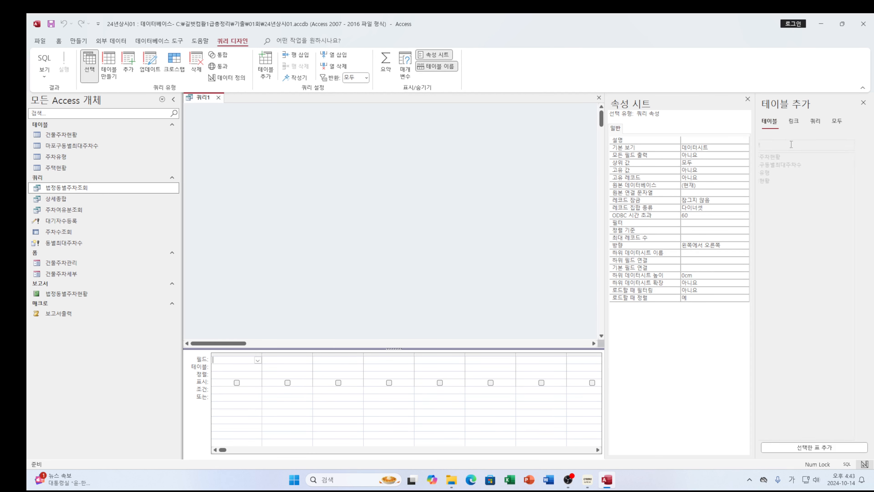
double_click(776, 173)
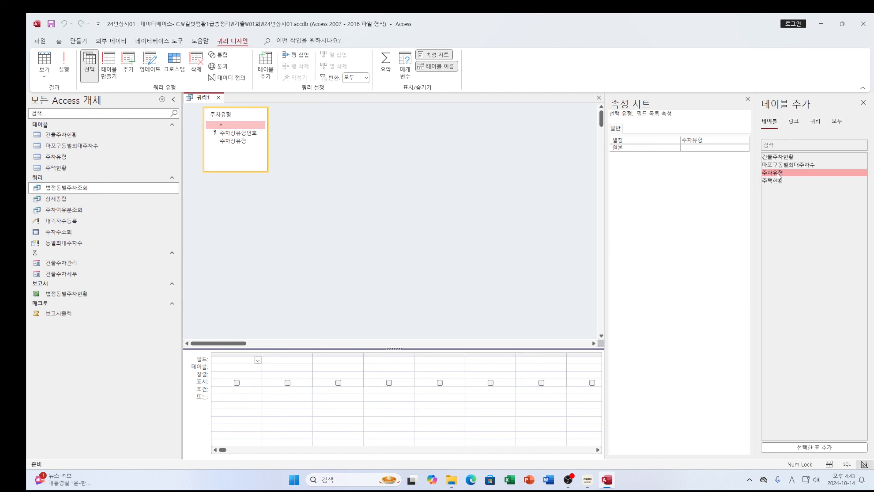
double_click(785, 157)
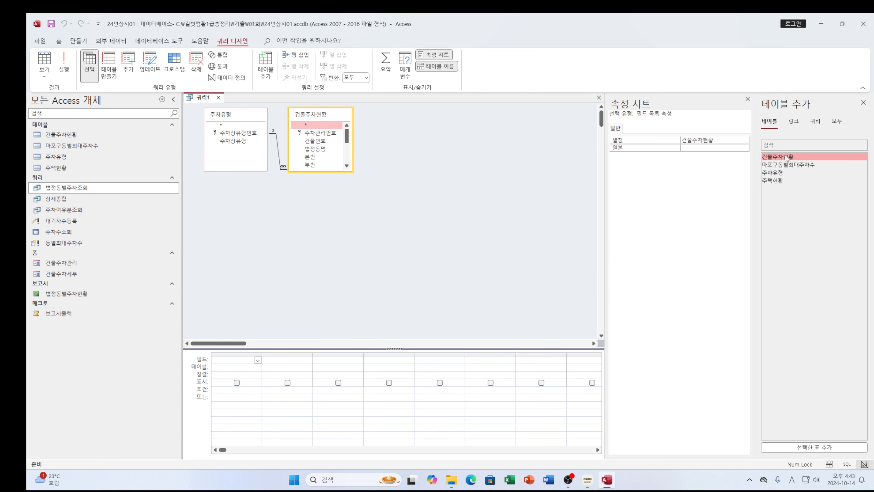
double_click(773, 182)
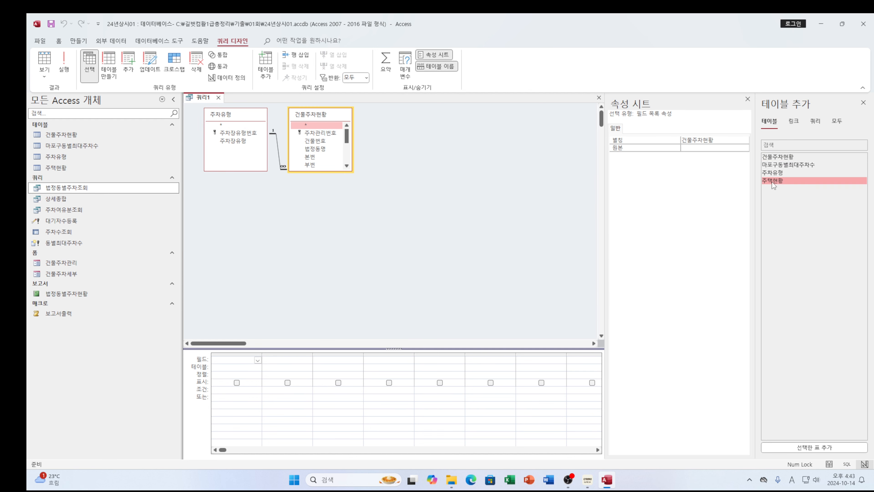
Step: Space out the tables with 건물주차현황 enlarged, and add 법정동명 and 주차장유형 as the first two query columns
left_click_drag(416, 118, 501, 124)
left_click_drag(323, 118, 372, 121)
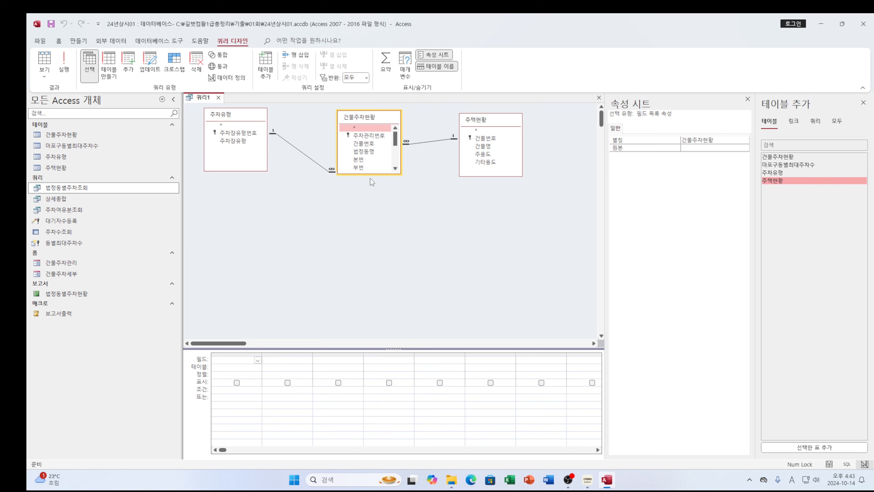
left_click_drag(369, 172, 369, 271)
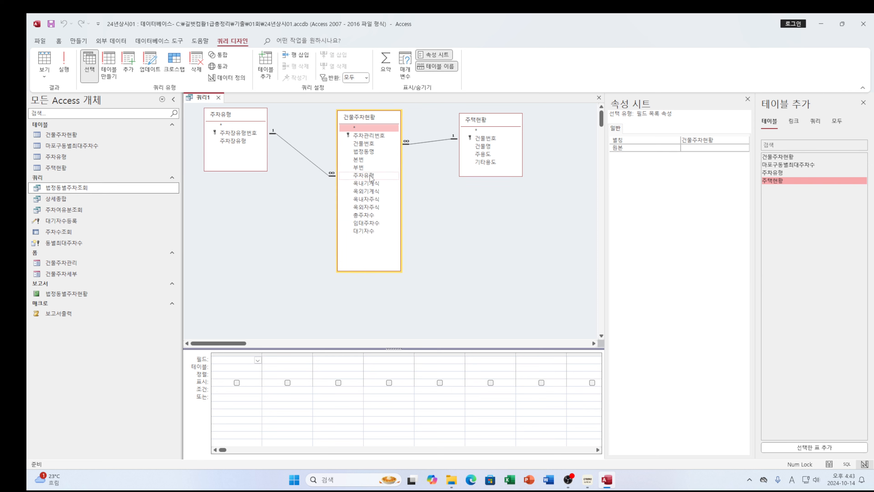
double_click(371, 153)
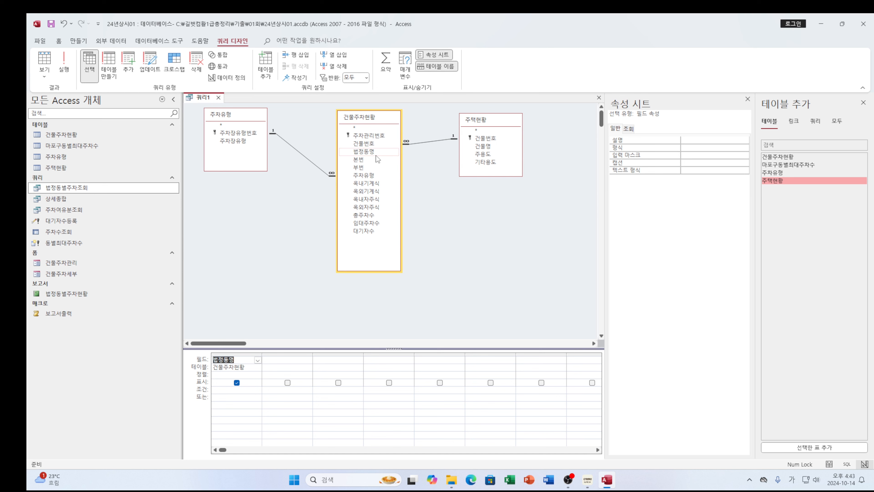
double_click(241, 143)
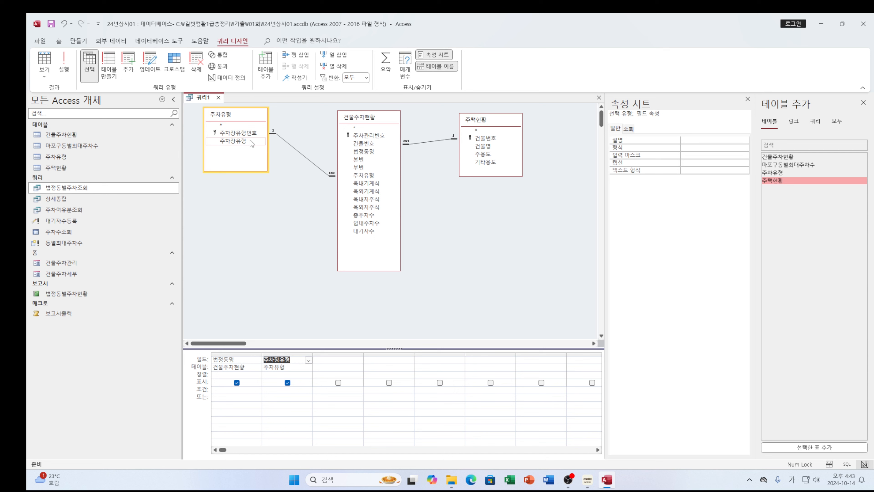
Step: Enter the criterion Like "*" & [법정동명의 일부를 입력] & "*" for 법정동명, and turn on the query's 요약 row
left_click(232, 390)
type("*")
left_click(233, 401)
left_click(236, 389)
type("&")
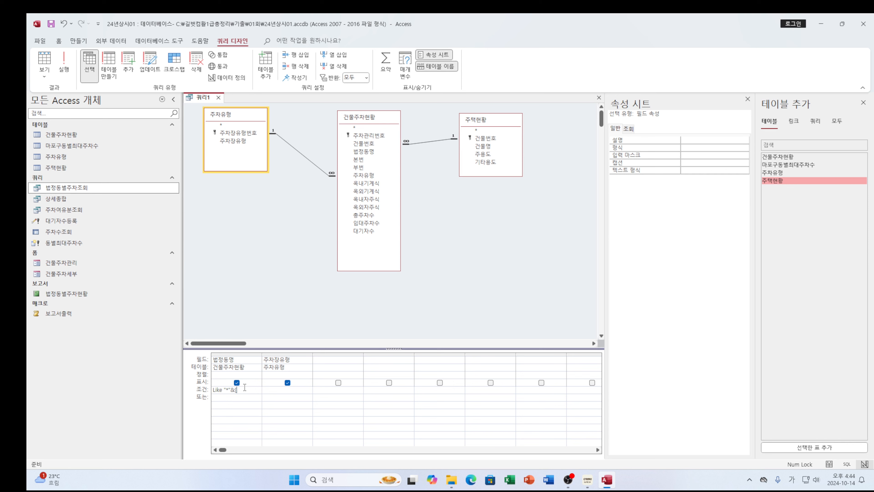
type("[법")
type("정동명")
type("의 ㅇ")
type("일부를")
type(" ㅇ")
type("ㄹ")
type("]")
type("&\"*")
left_click(297, 370)
left_click(391, 63)
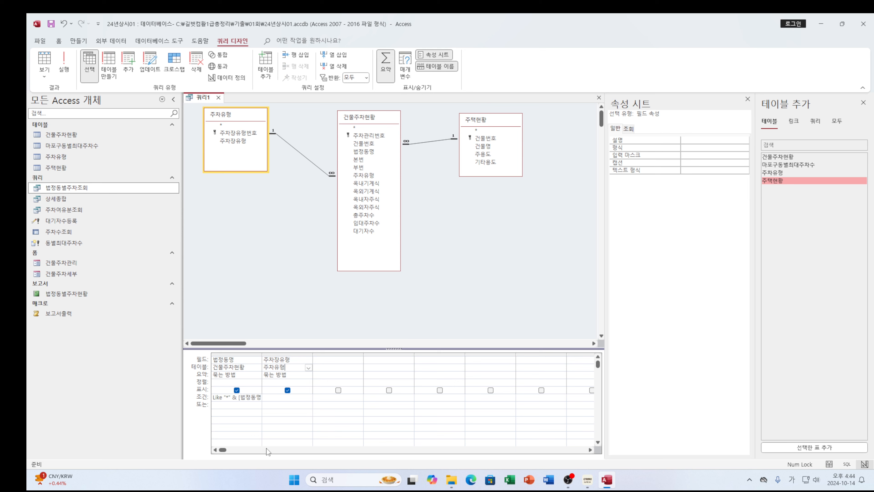
Step: Recheck exercise 5 in the eBook, and add the calculated column 주차여유: Sum([총주차수]-[임대주차수]), widened to show the whole expression
left_click(322, 360)
mouse_move(588, 480)
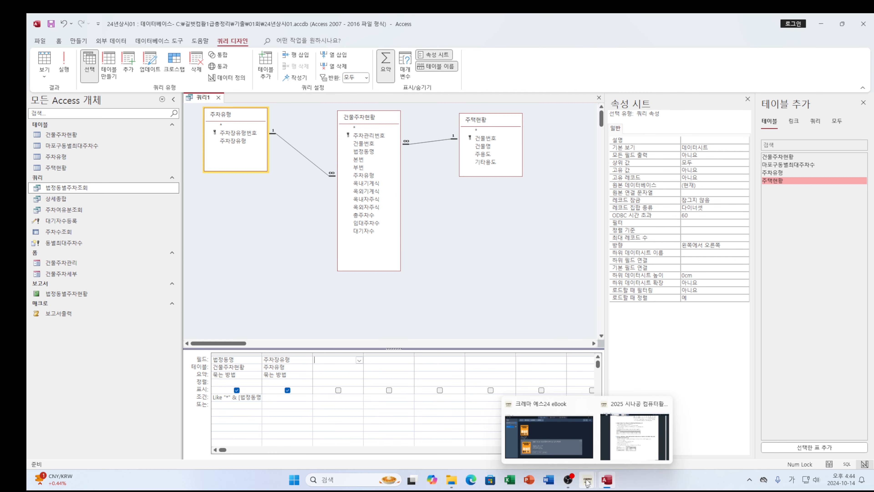
left_click(625, 447)
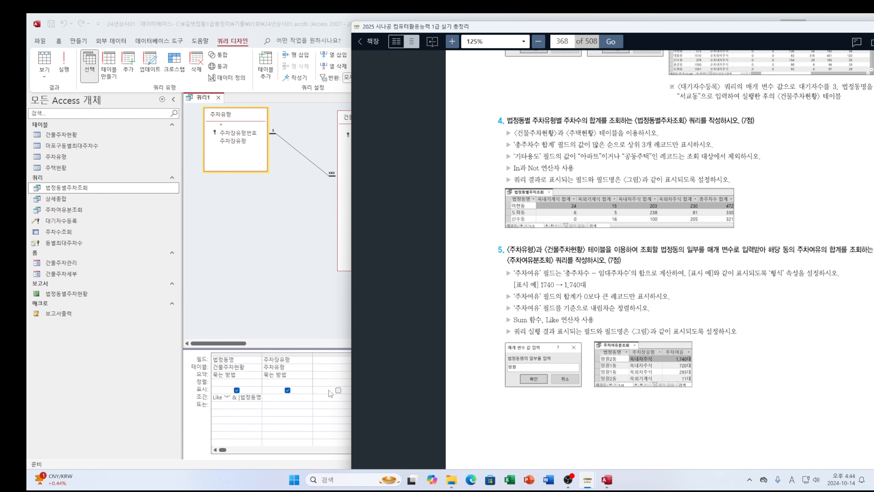
left_click(335, 360)
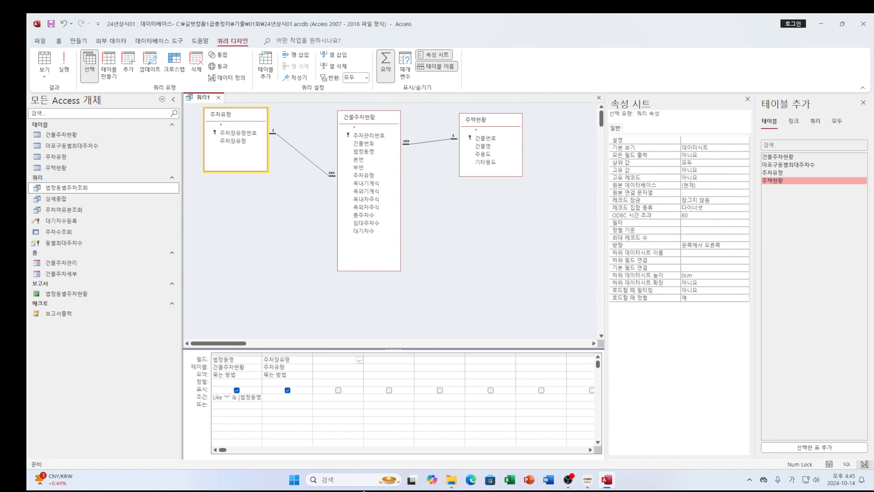
type("주차여유:")
key("Hangul")
type("sum")
type("chdwncktn")
key("BackSpace")
key("BackSpace")
key("BackSpace")
key("BackSpace")
key("BackSpace")
key("BackSpace")
key("BackSpace")
key("BackSpace")
key("BackSpace")
key("Hangul")
type("총주차수]-[임대주차수])")
left_click(337, 368)
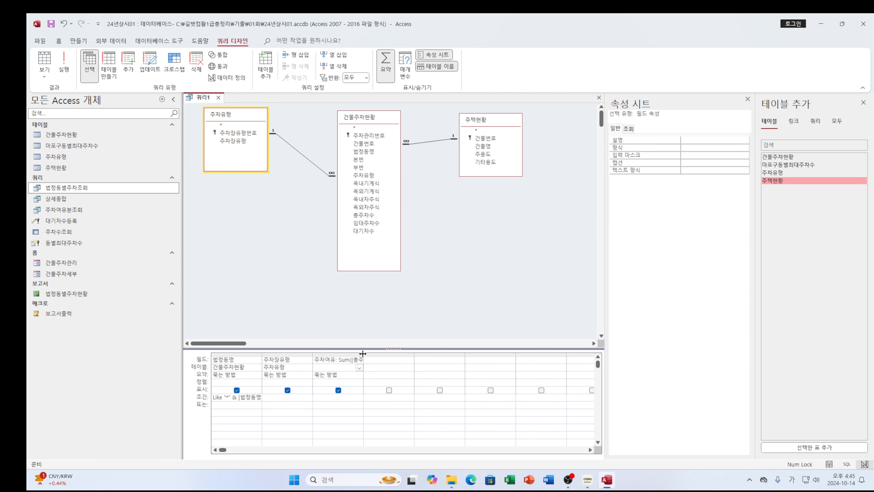
left_click_drag(363, 353, 432, 353)
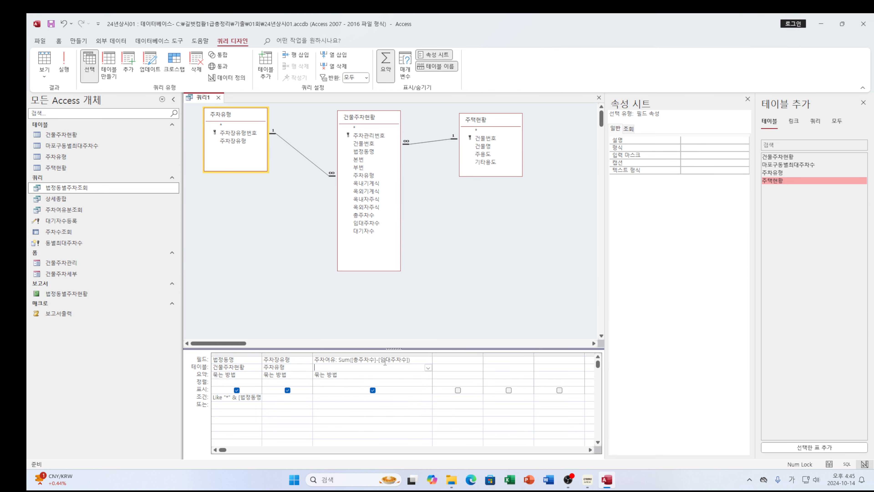
Step: Set the 주차여유 column's 요약 to 식 and its 정렬 to 내림차순
left_click(360, 377)
left_click(429, 375)
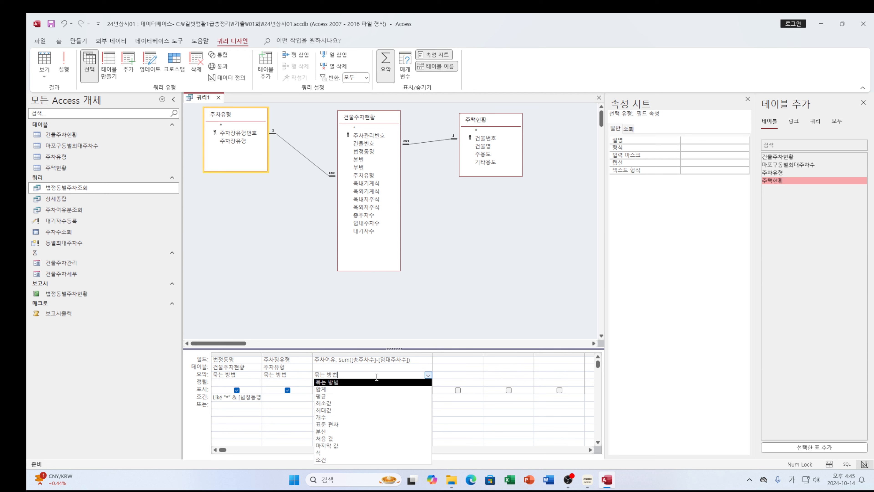
left_click(325, 454)
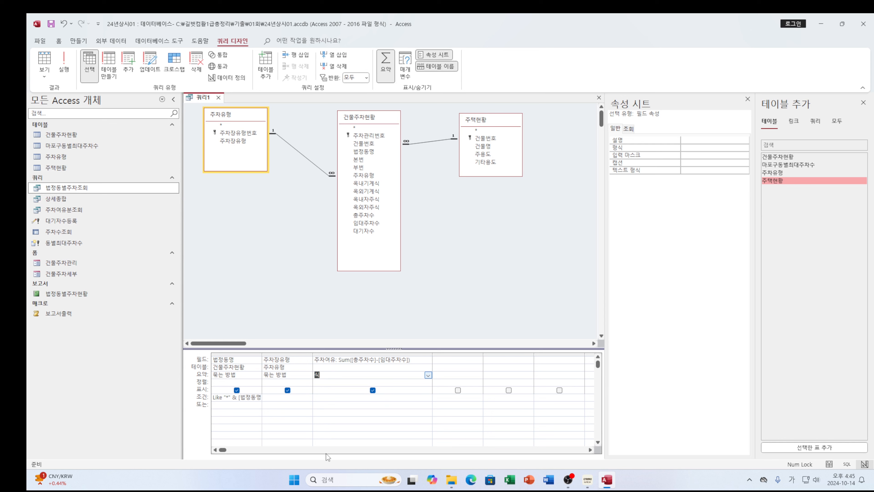
left_click(339, 381)
left_click(429, 383)
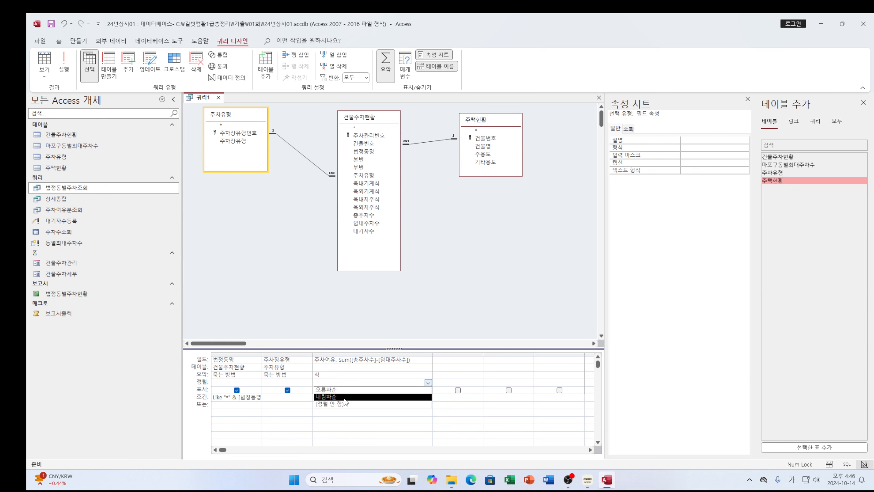
left_click(326, 396)
Step: Recheck the conditions of exercise 5 in the eBook, and enter the criterion >0 for 주차여유
mouse_move(585, 485)
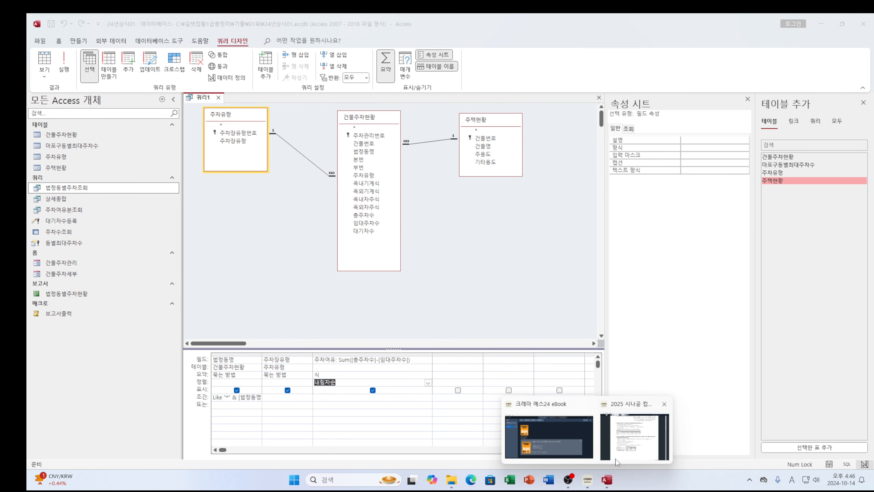
left_click(629, 450)
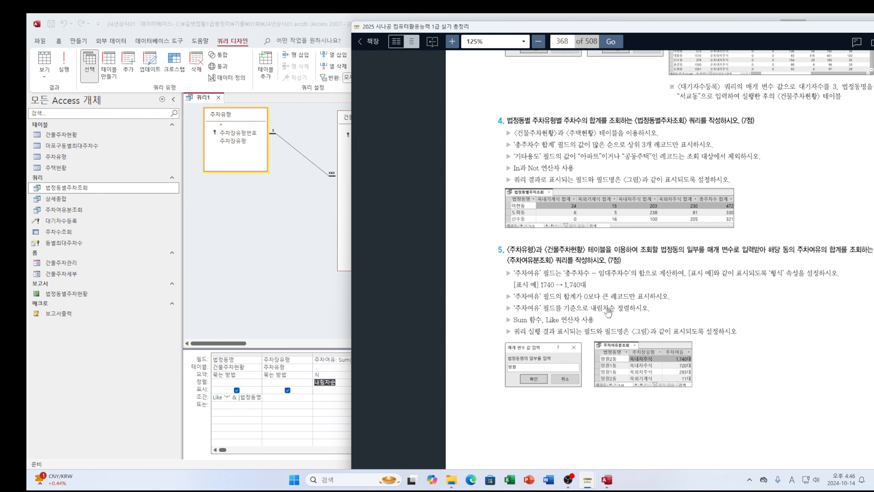
left_click(318, 399)
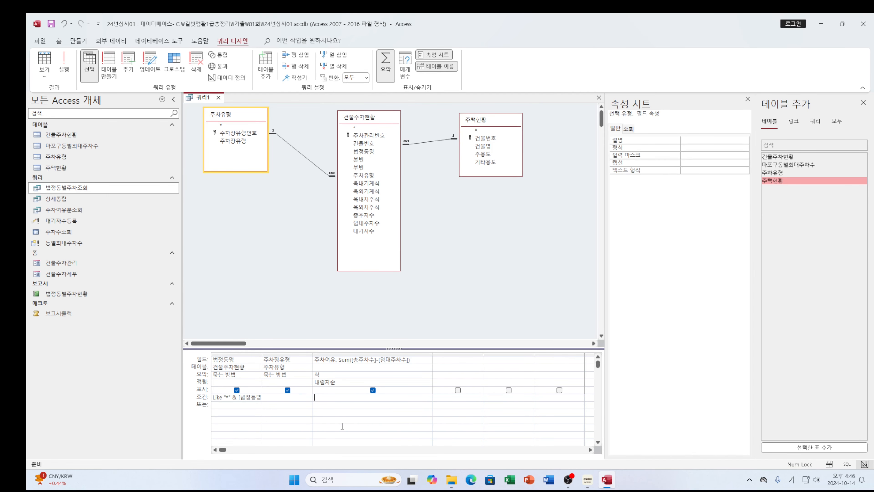
type(">0")
Step: Check the required 주차여유 display format in exercise 5, and look for the column's 형식 property in the property sheet
left_click(588, 479)
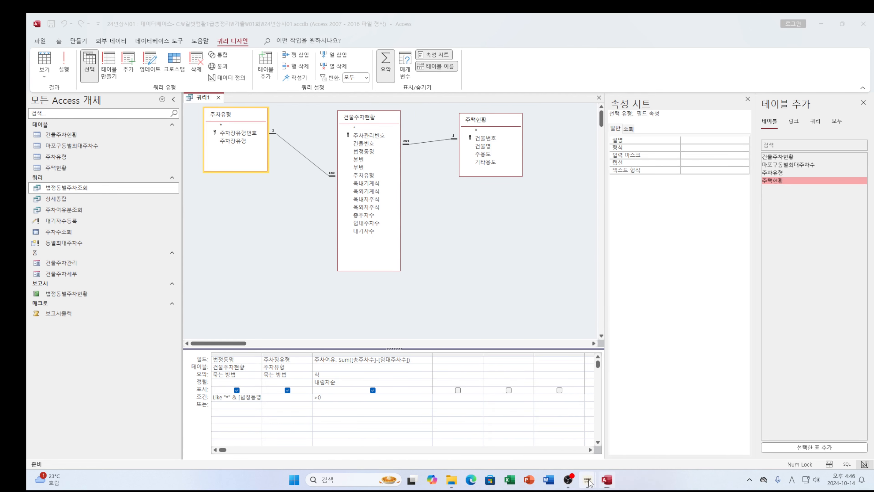
left_click(623, 447)
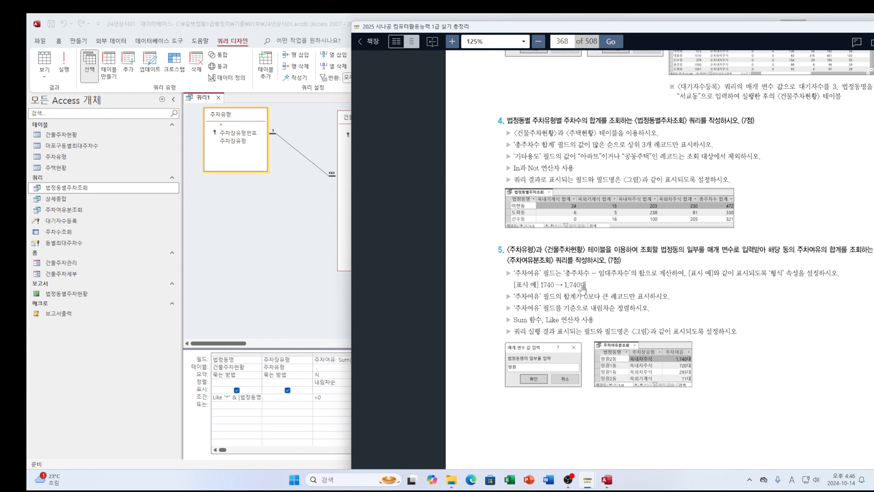
left_click(333, 397)
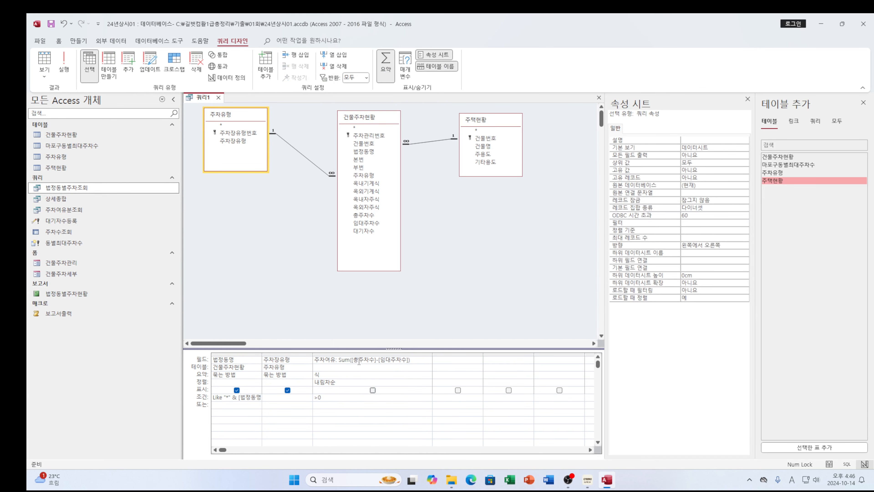
left_click(360, 361)
left_click(374, 360)
left_click(545, 257)
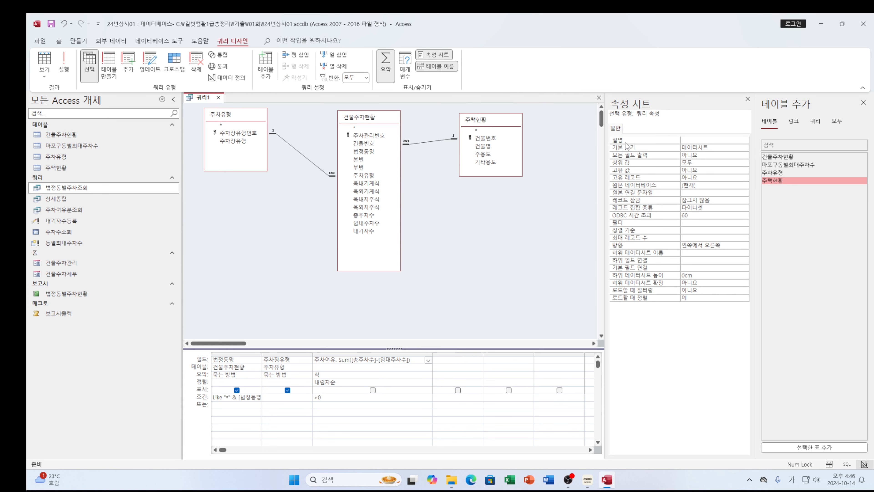
Step: Try to bring up the 주차여유 column's field properties by closing and reopening the property sheet
left_click(748, 99)
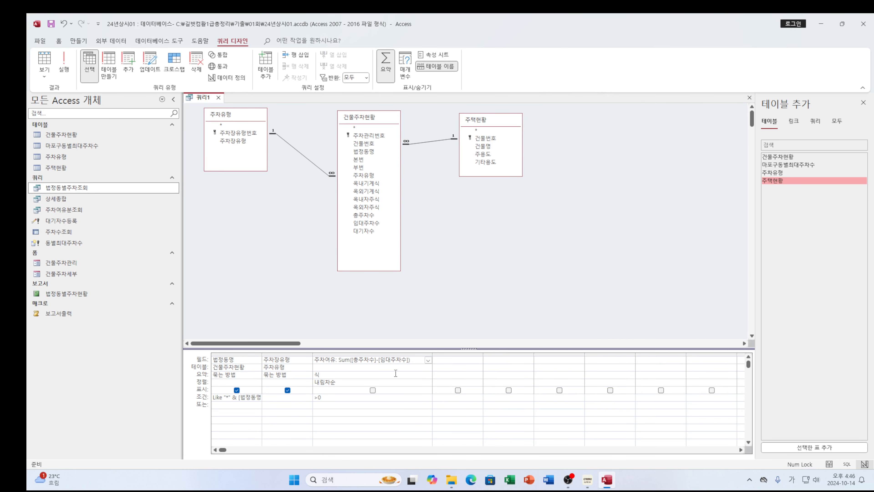
left_click(394, 360)
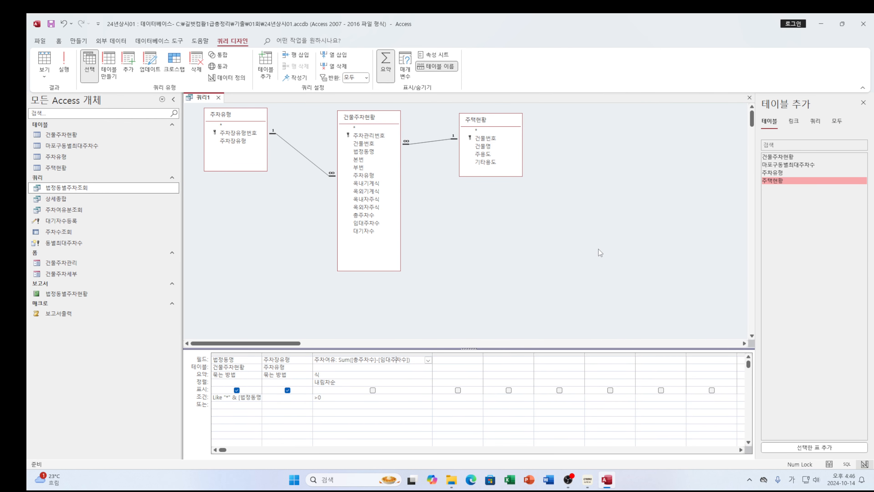
right_click(395, 362)
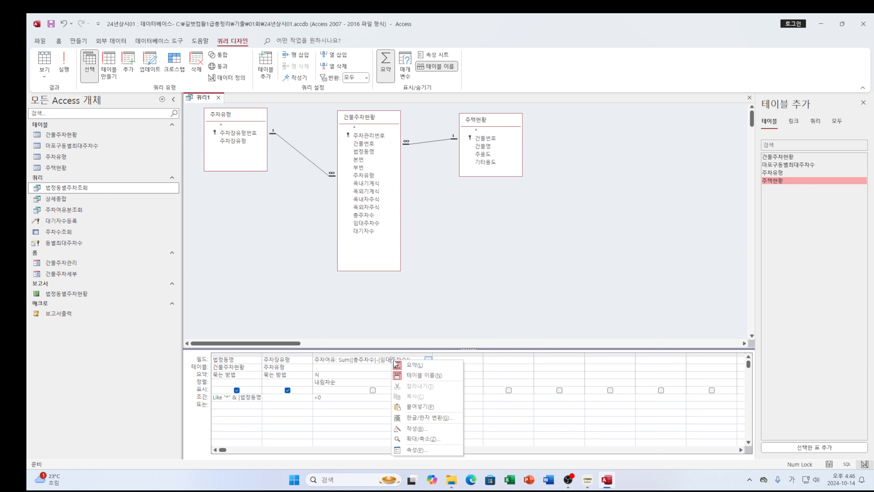
left_click(417, 448)
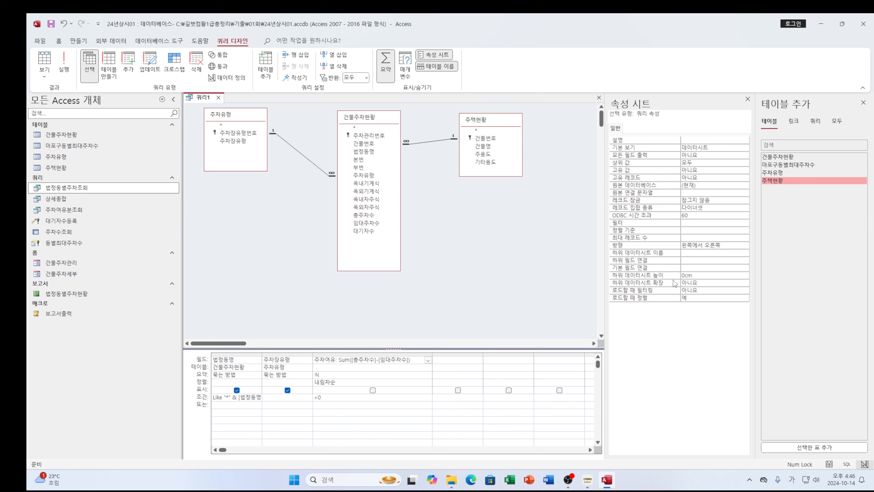
left_click(723, 223)
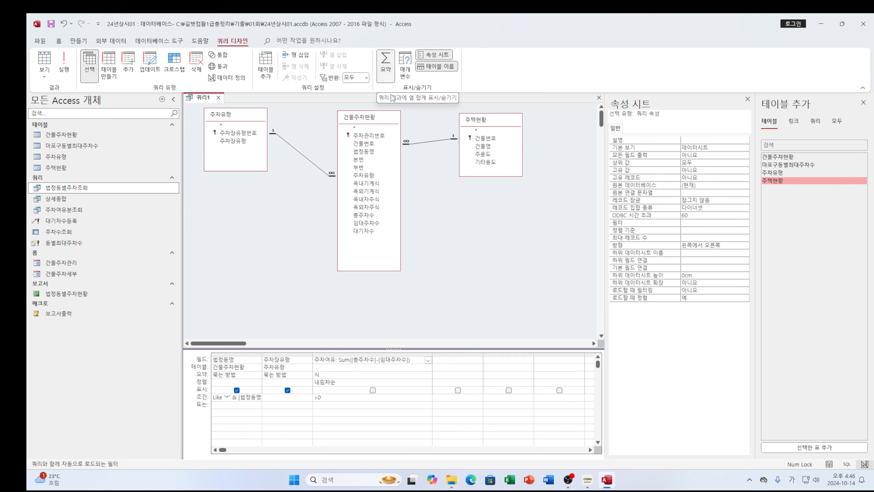
left_click(353, 370)
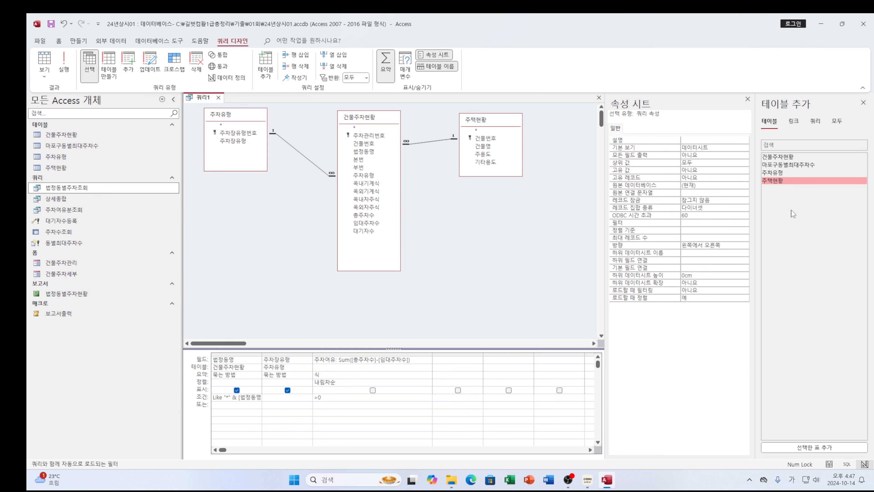
left_click(644, 215)
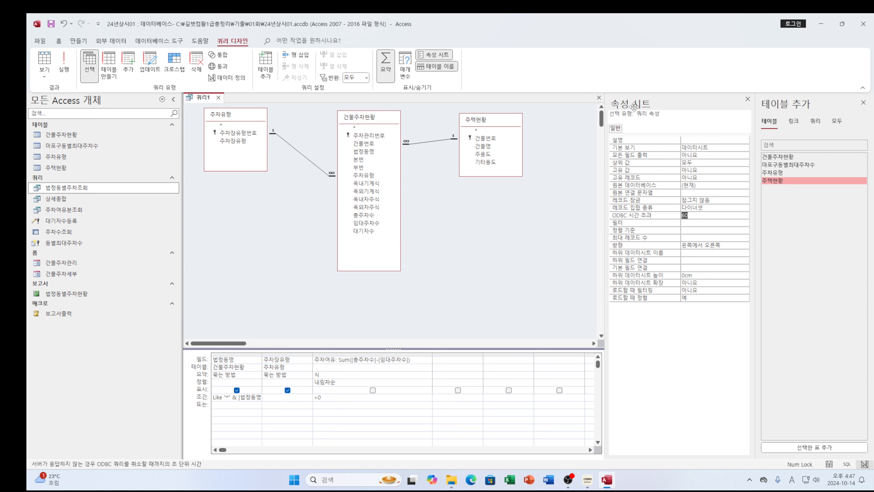
left_click(748, 99)
Step: Turn the 표시 option back on for the 주차여유 column
left_click(370, 369)
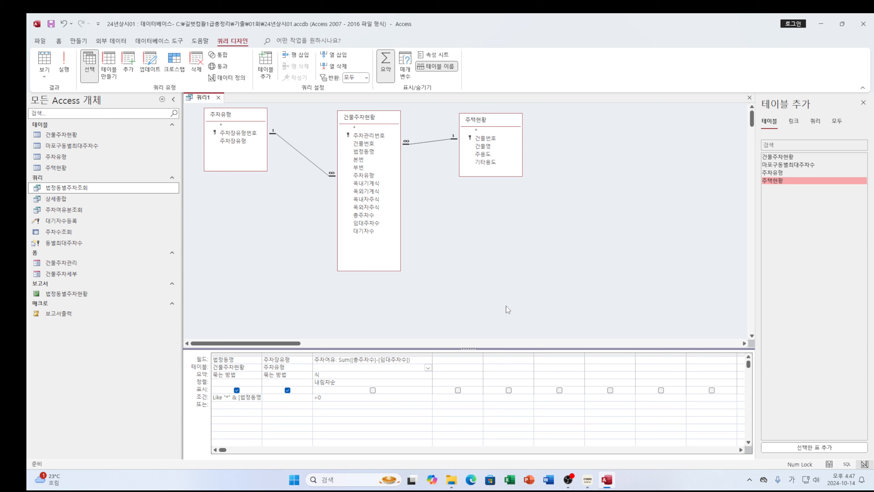
left_click(343, 403)
left_click(373, 390)
left_click(426, 360)
left_click(750, 98)
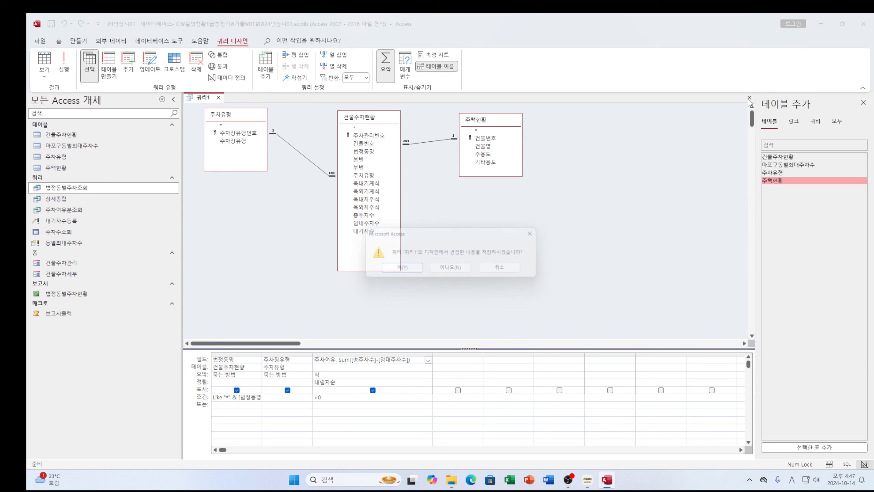
left_click(409, 272)
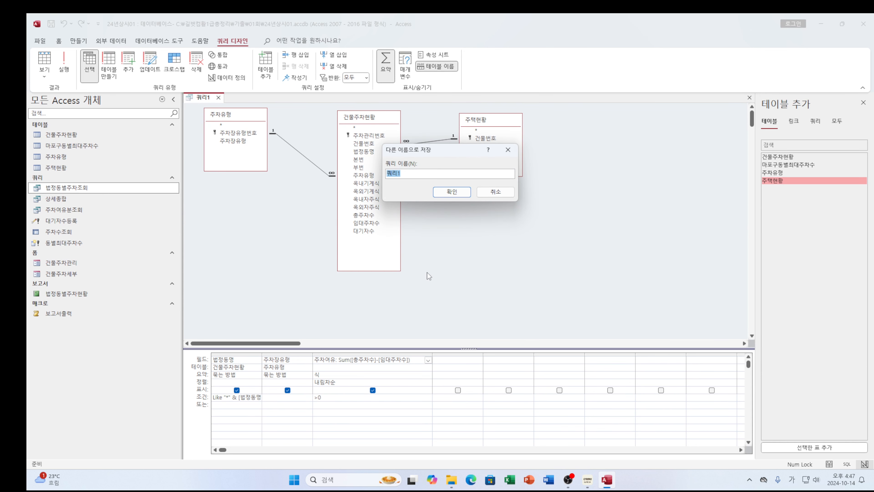
type("ㅈ")
type("차여")
type("유부")
type("ㄴㅈ")
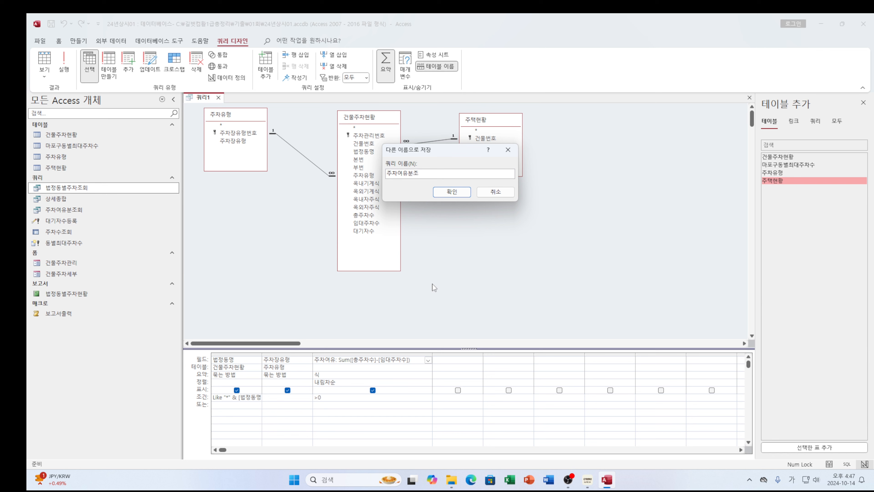
type("ㅗ회")
left_click(436, 190)
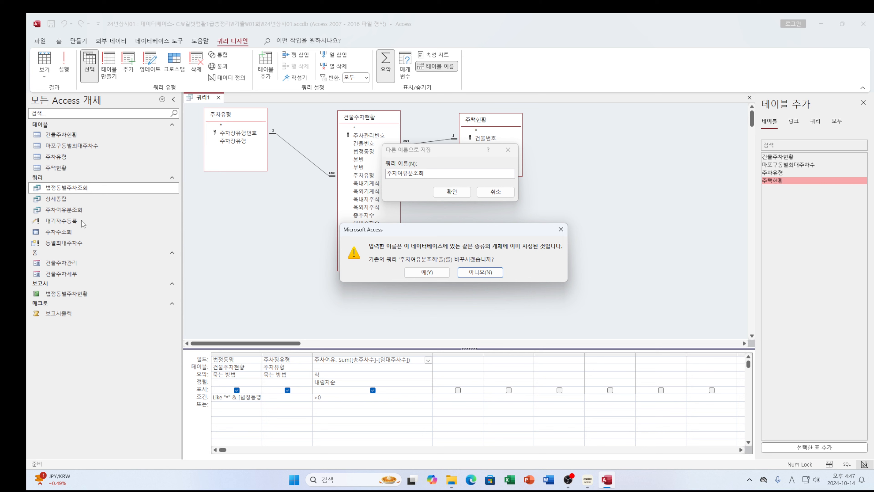
left_click(561, 231)
left_click(499, 194)
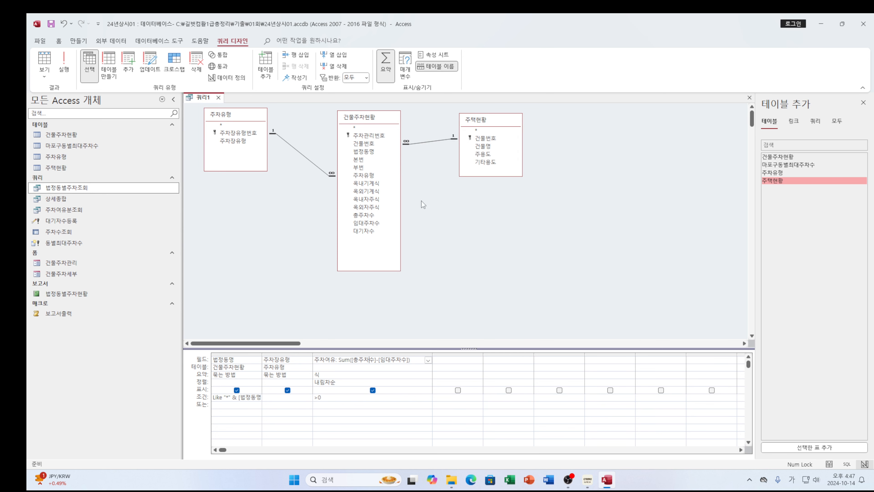
Step: Delete the existing 주차여유분조회 query from the database objects
left_click(72, 211)
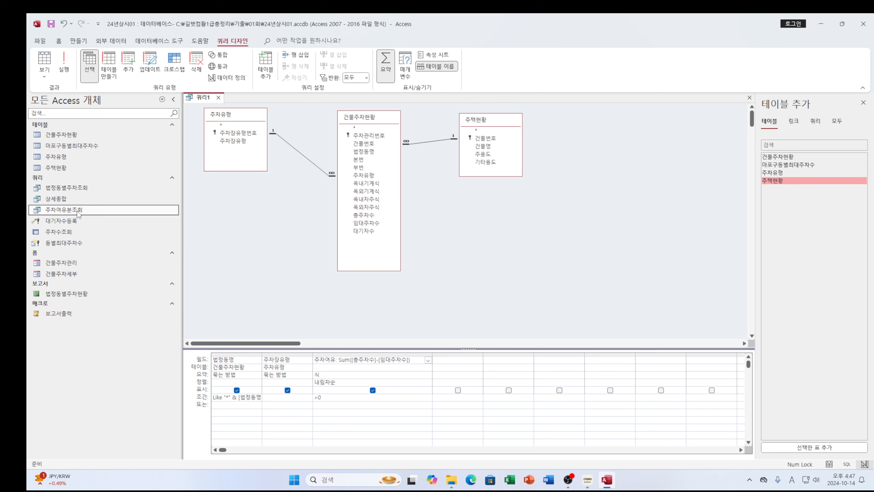
key("Delete")
left_click(383, 276)
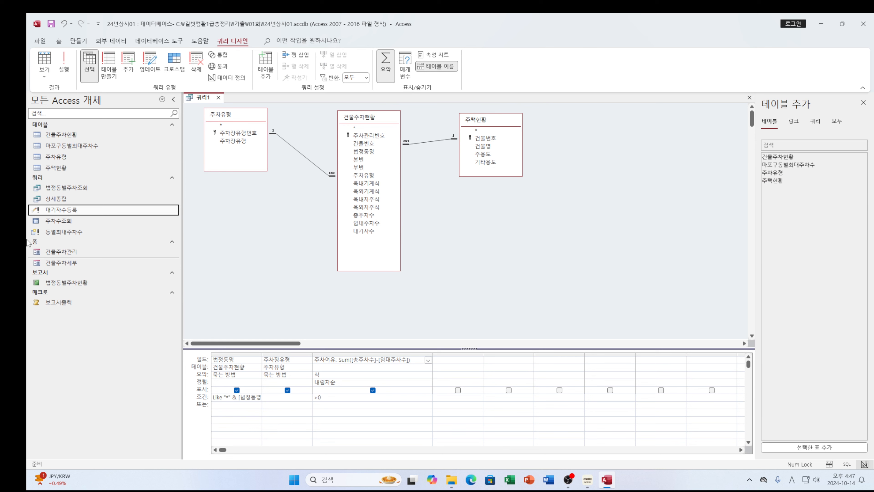
Step: Close the new query design and save it as 주차여유분조회
left_click(751, 98)
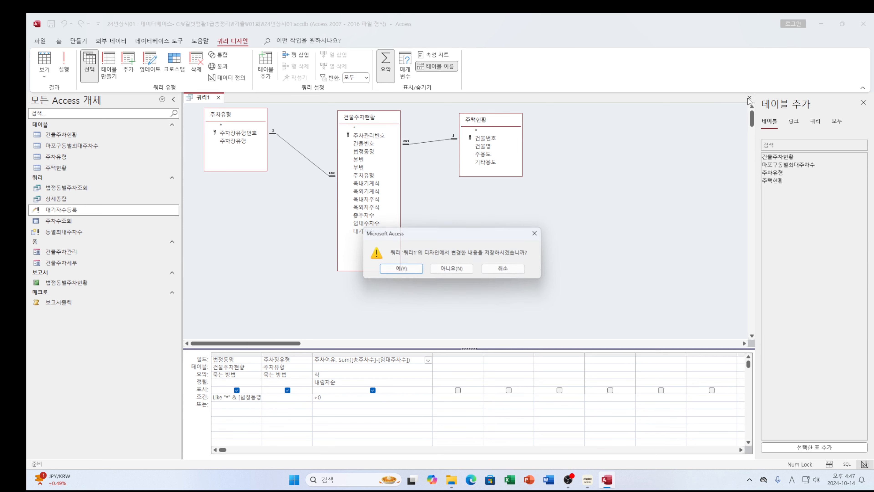
left_click(391, 272)
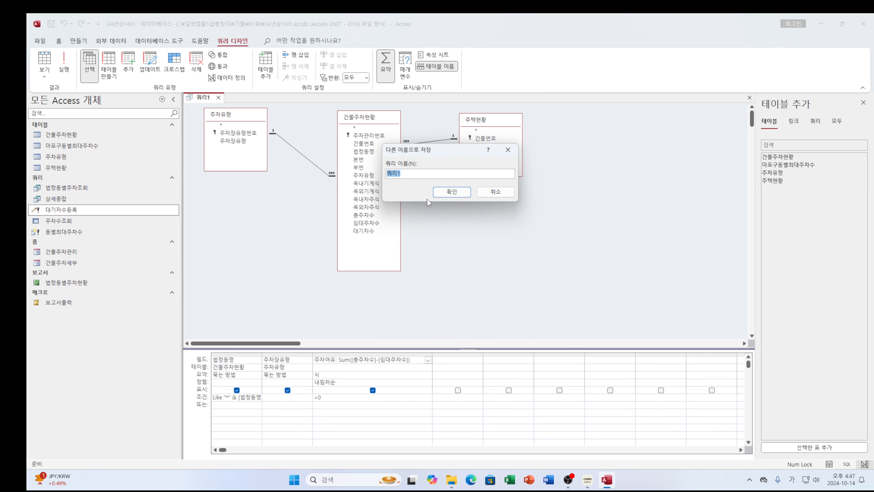
type("주창")
type("여유분")
type("조회")
left_click(451, 191)
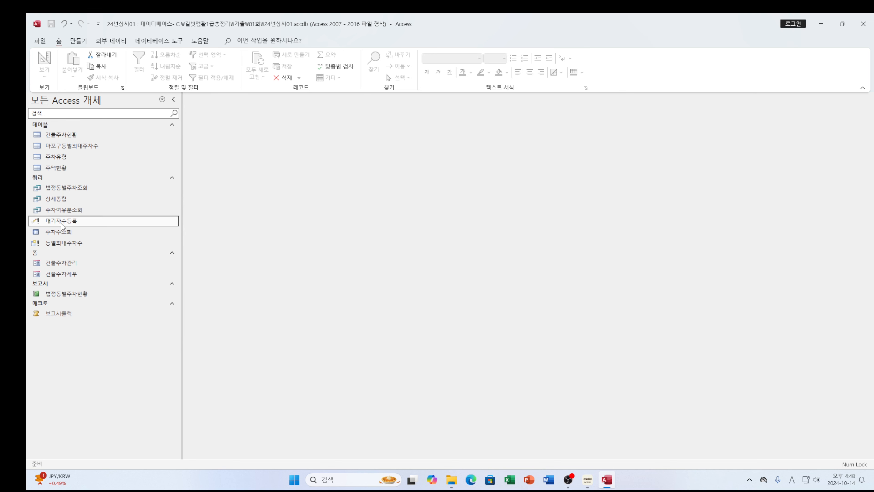
Step: Run the 주차여유분조회 query with 망원 as the 법정동명 parameter
double_click(65, 211)
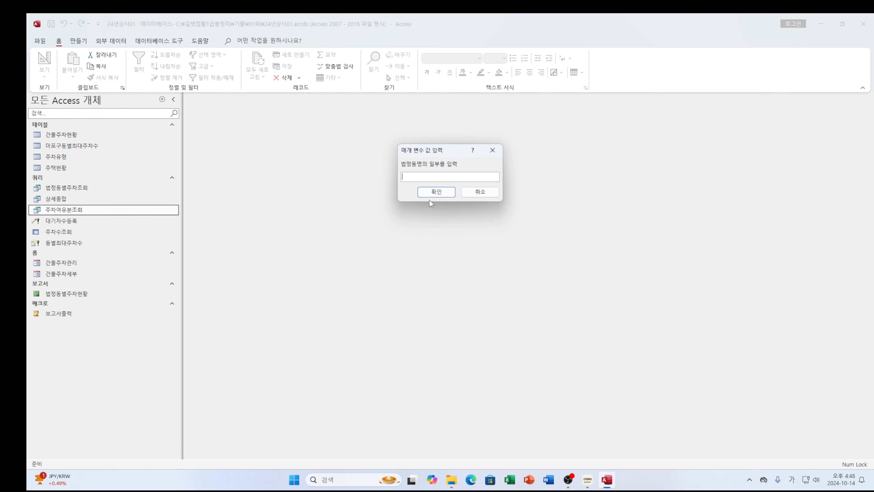
type("망워")
left_click(444, 192)
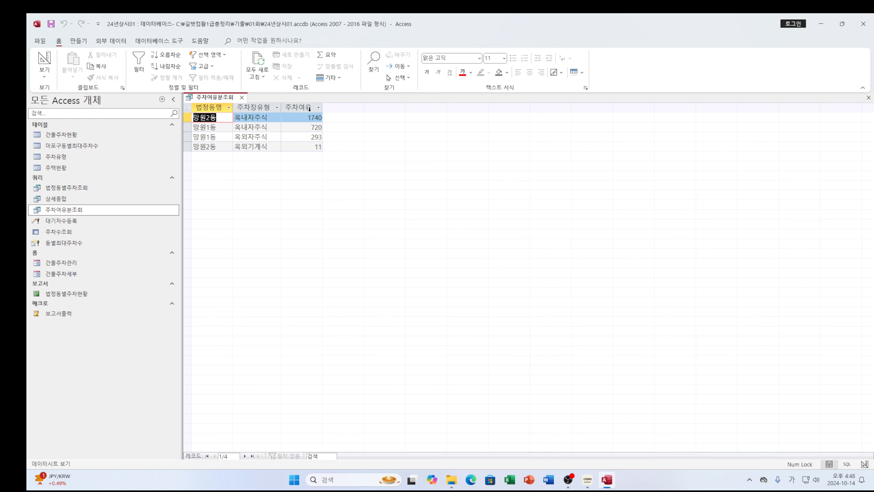
Step: Reopen 주차여유분조회 in design view, and widen the 주차여유 column to show its whole expression
right_click(219, 101)
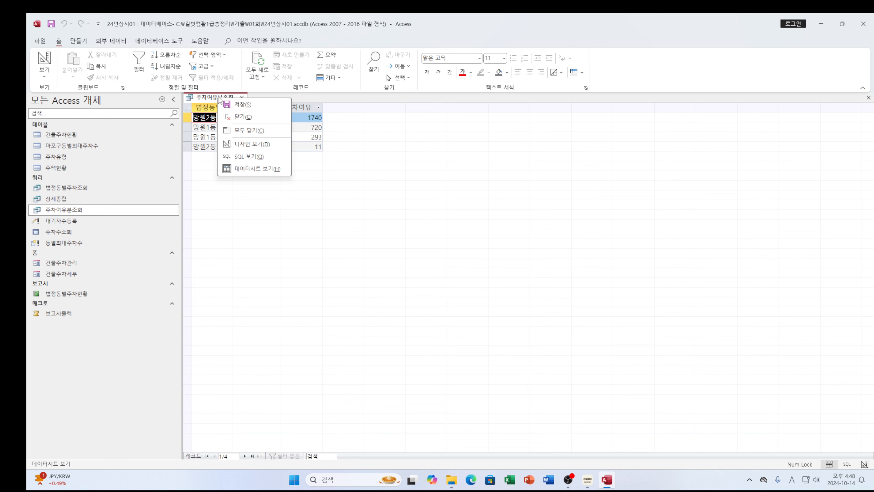
left_click(256, 153)
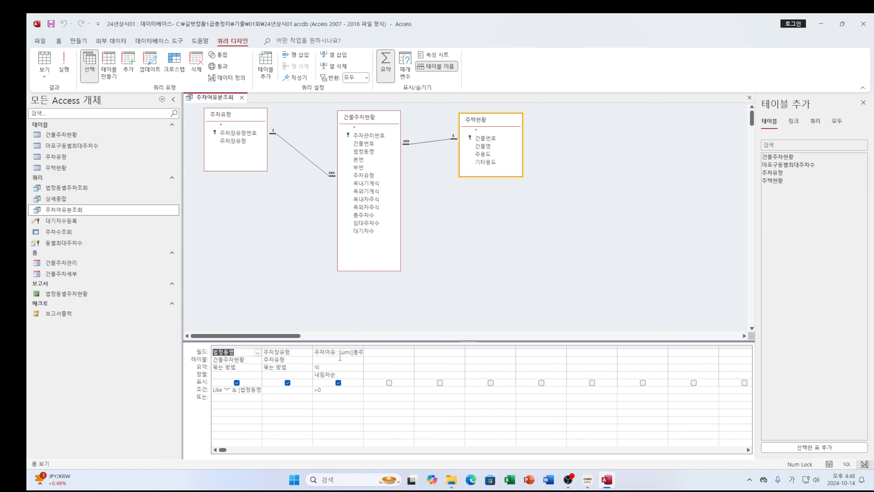
left_click(340, 353)
left_click_drag(363, 346, 451, 344)
Step: Open the property sheet from the 주차여유 expression column in the query design
right_click(341, 367)
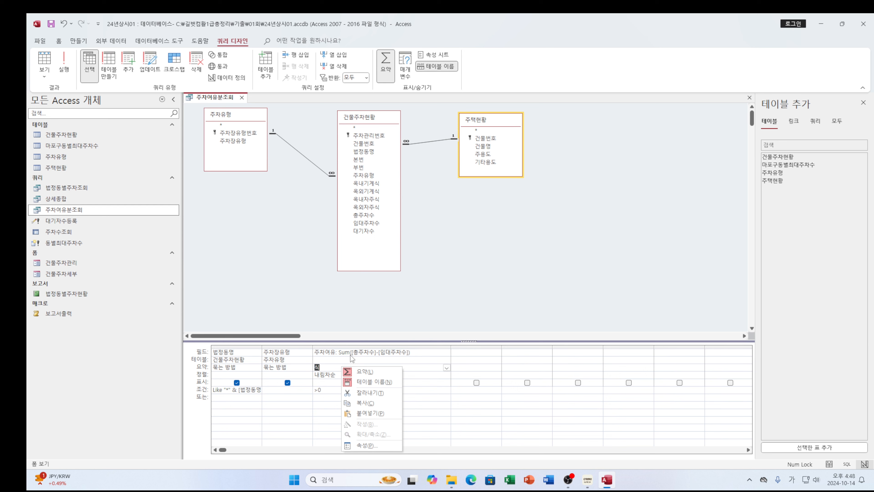
left_click(350, 356)
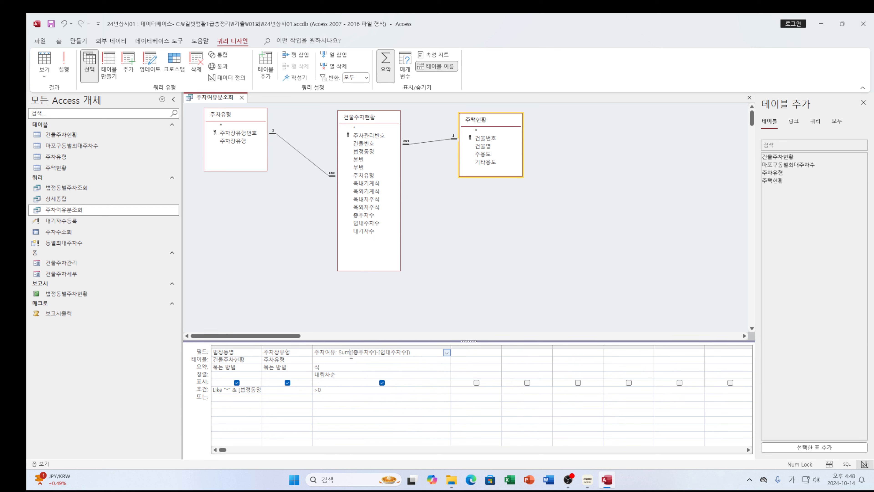
right_click(351, 355)
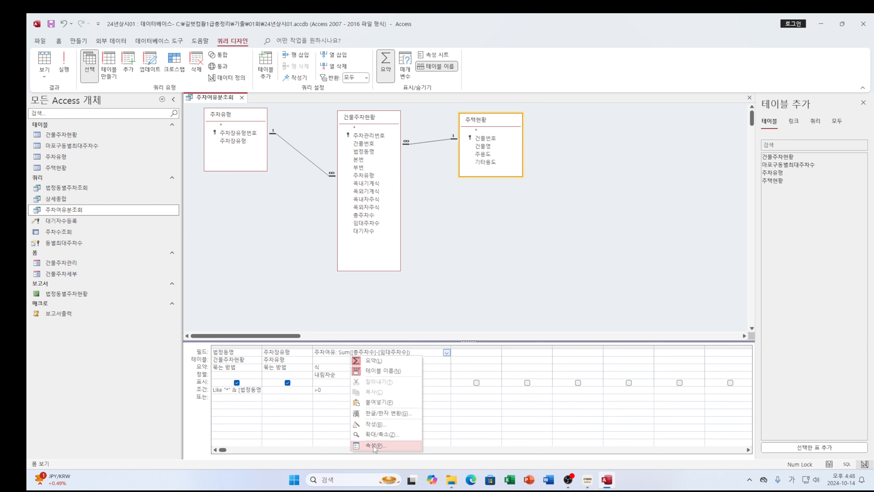
left_click(331, 385)
left_click(297, 361)
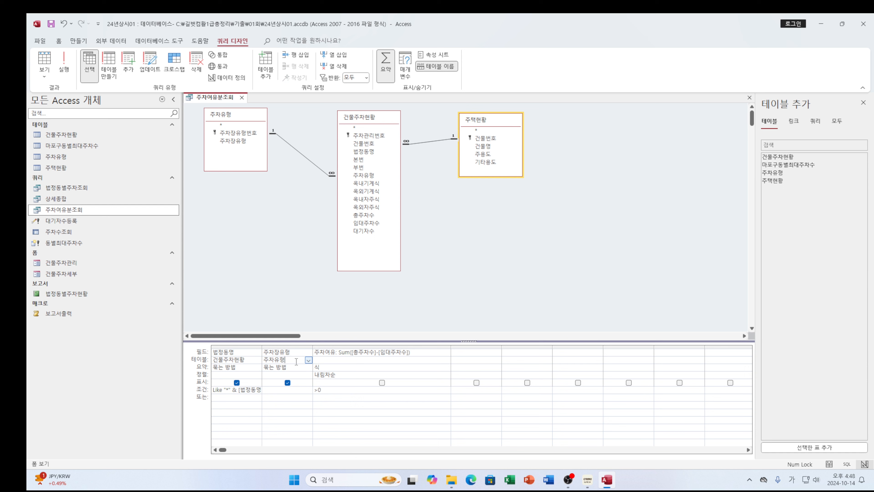
left_click(349, 360)
left_click(286, 360)
left_click(230, 360)
right_click(346, 352)
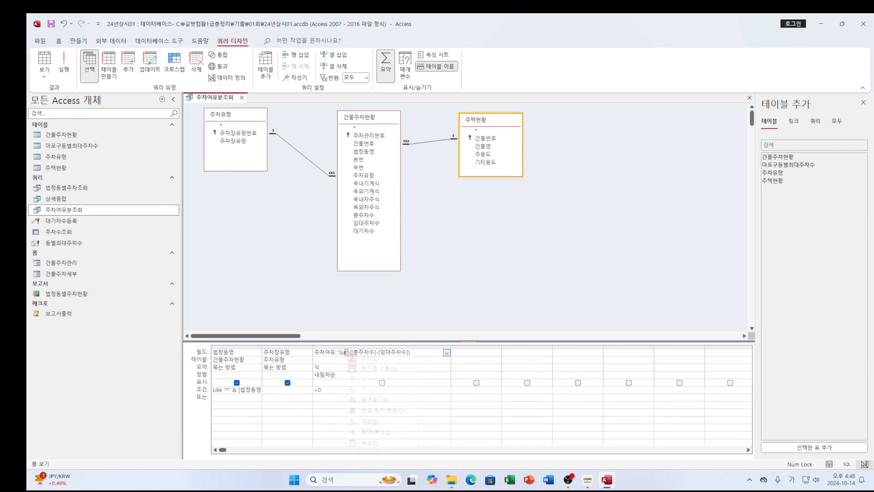
left_click(373, 422)
left_click(546, 123)
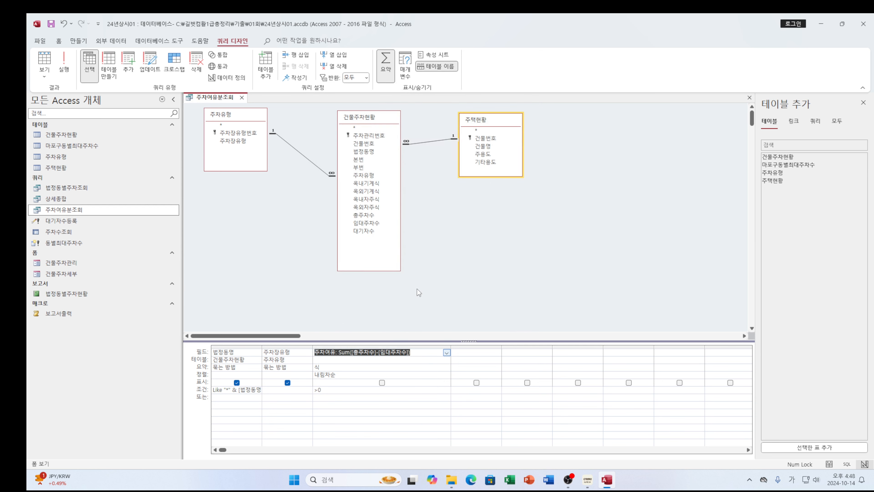
right_click(369, 349)
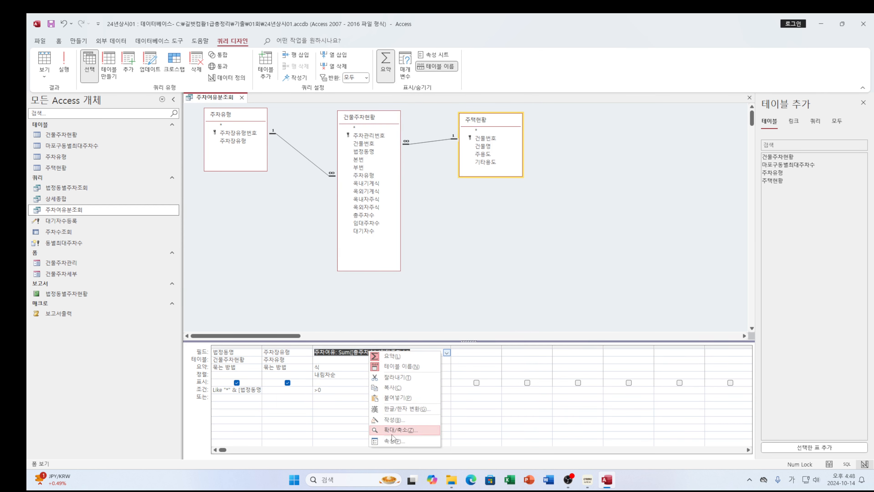
left_click(394, 441)
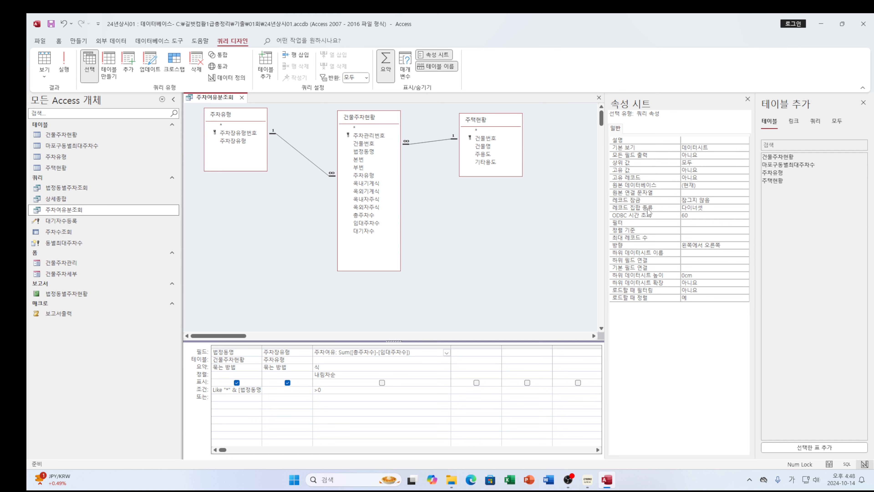
Step: Run the query with 망원 as the 법정동명 parameter, and close it without saving the design changes
left_click(830, 464)
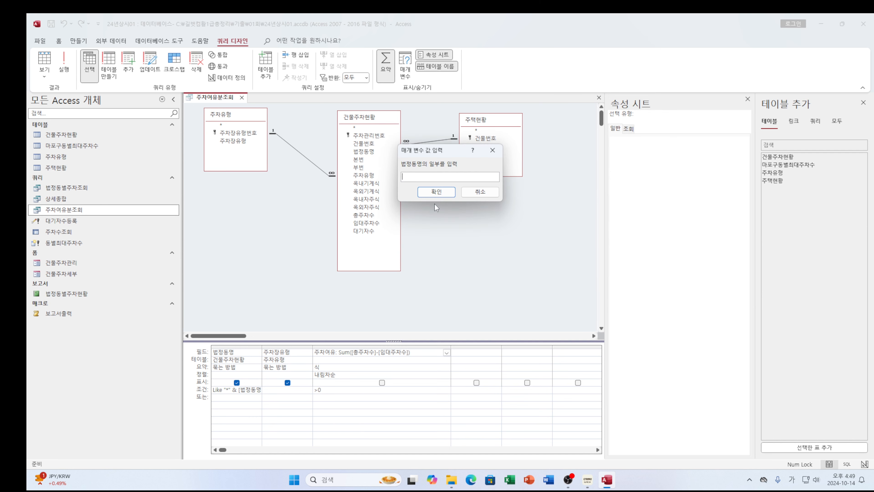
type("망원")
left_click(442, 193)
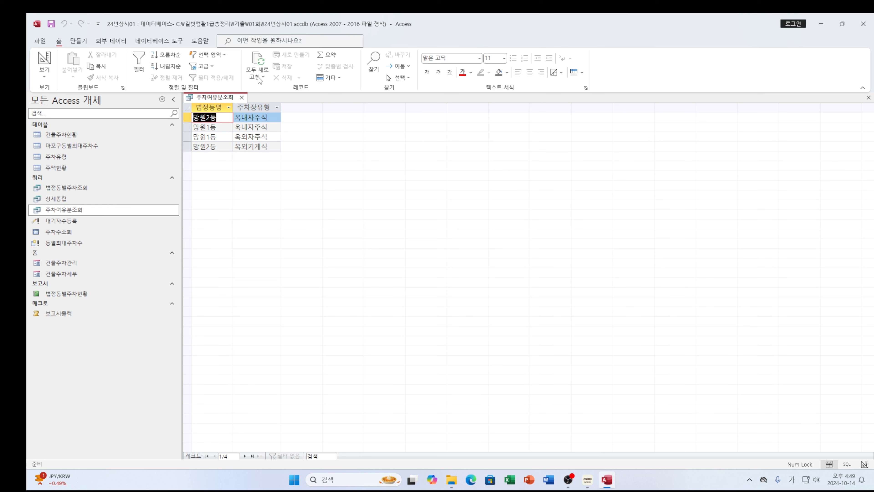
left_click(242, 98)
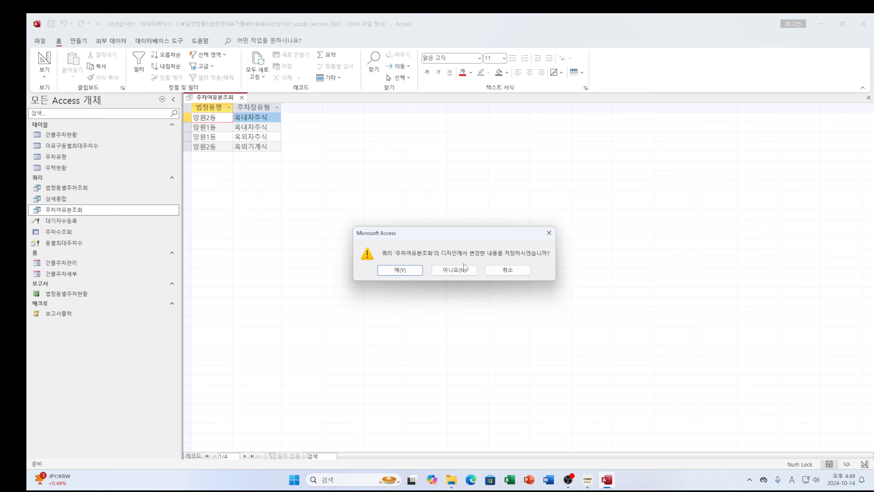
left_click(454, 268)
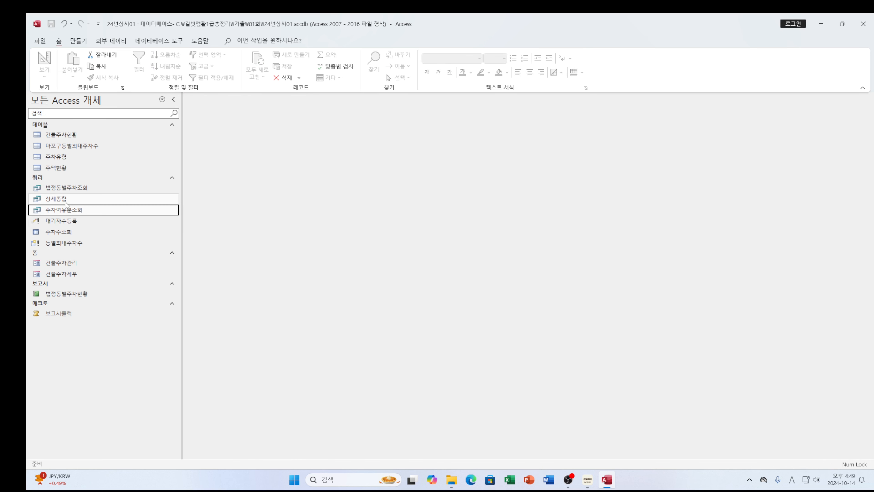
Step: Open the 법정동별주차조회 query in design view and examine the field properties of its summed columns
double_click(78, 188)
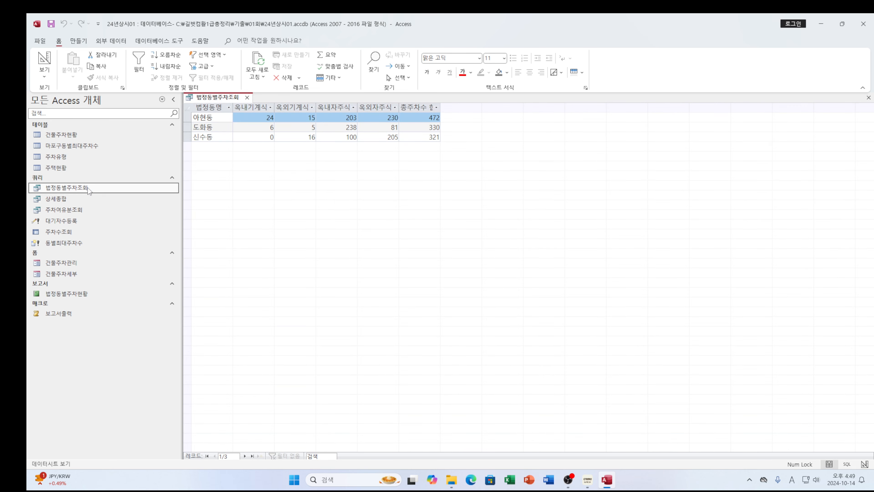
right_click(214, 97)
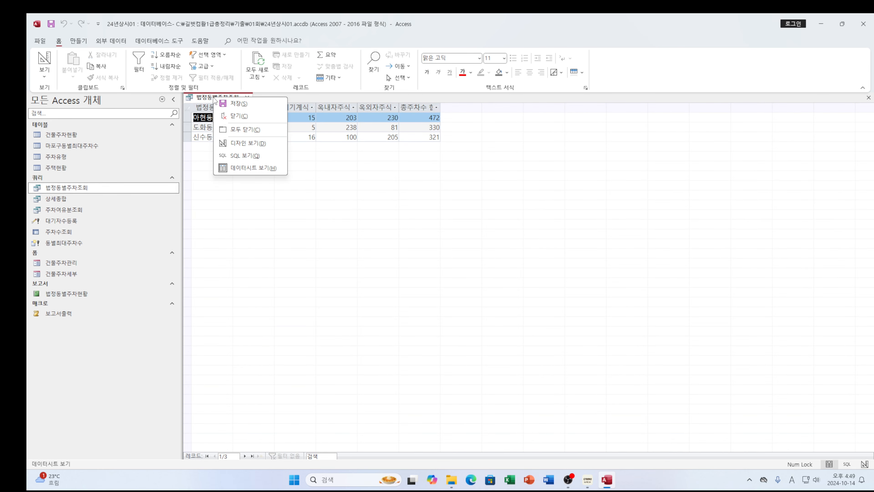
left_click(242, 149)
left_click(535, 352)
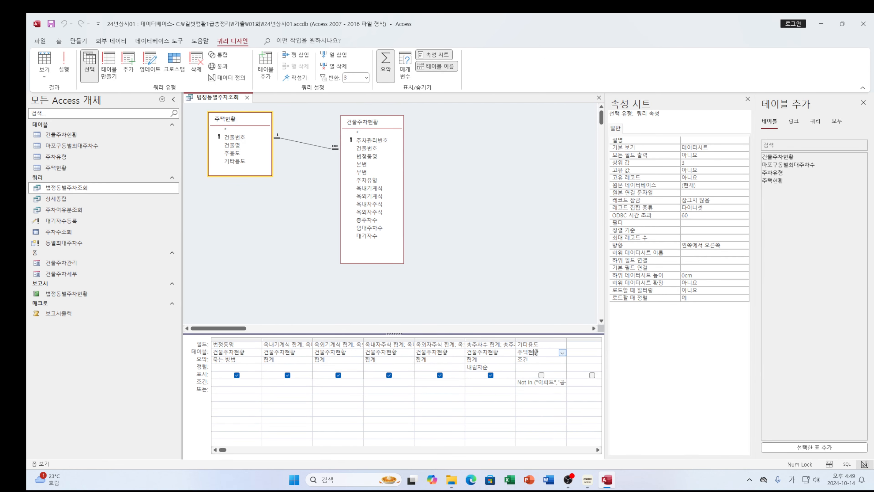
left_click(485, 352)
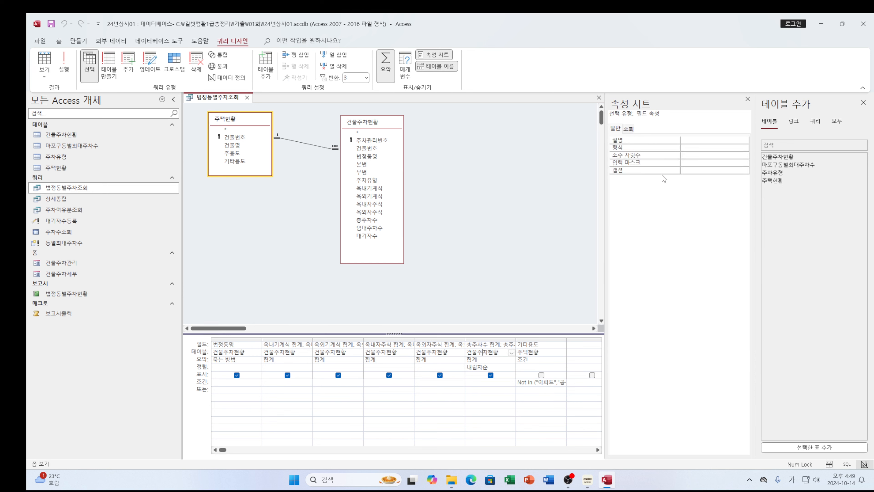
left_click(630, 131)
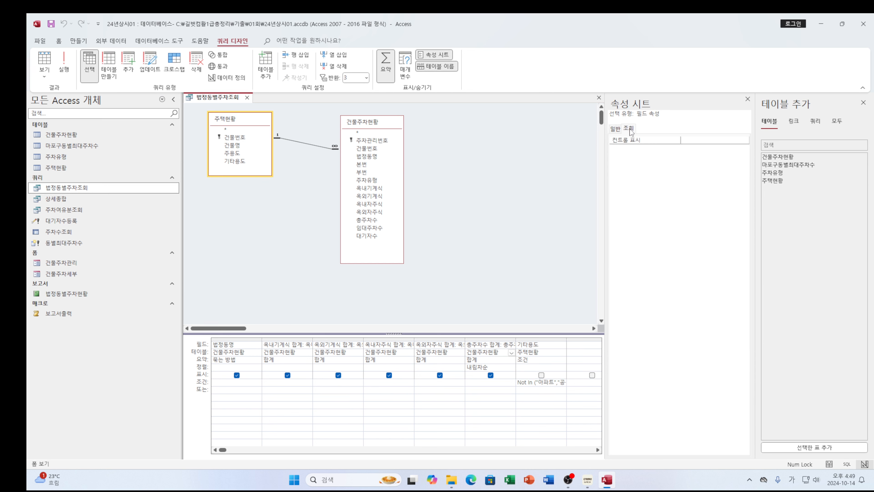
left_click(616, 128)
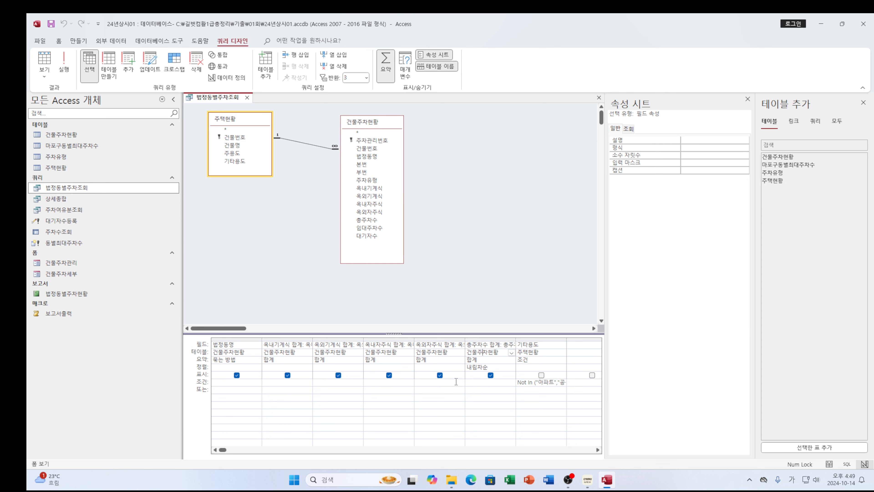
left_click(460, 345)
left_click(425, 346)
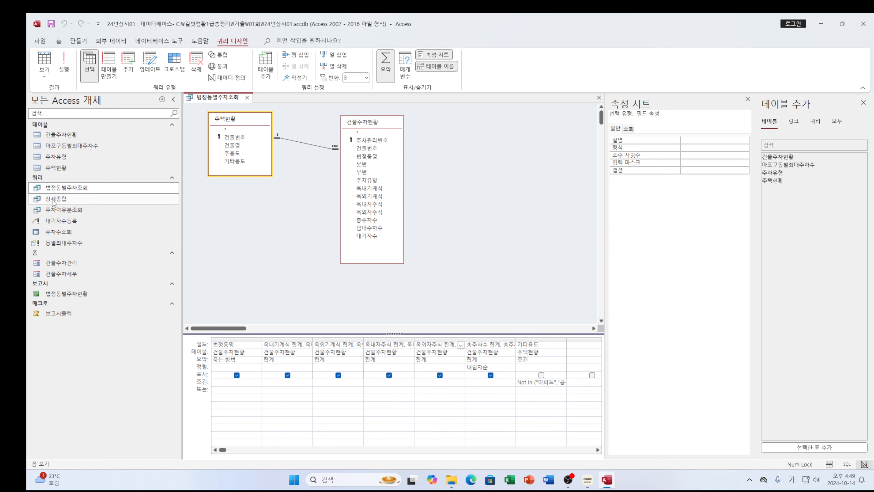
Step: Reopen 주차여유분조회 in design view, widen the 주차여유 column and select its expression to show the field properties
right_click(69, 210)
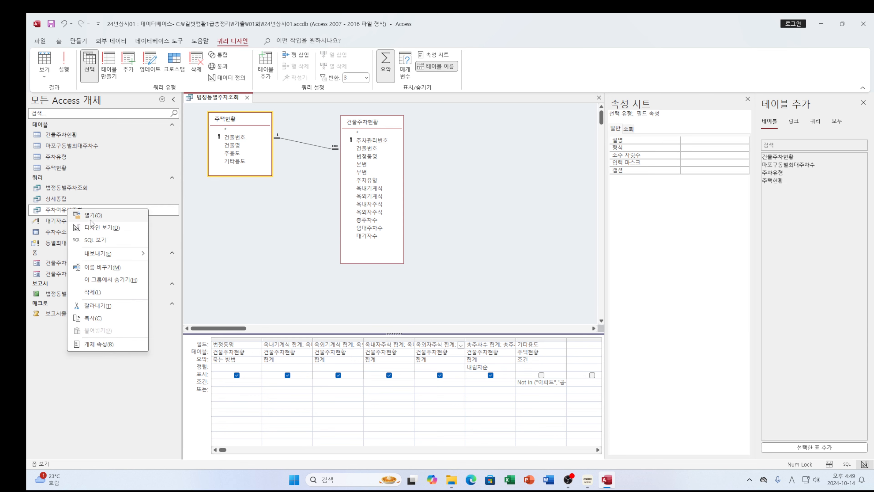
left_click(92, 228)
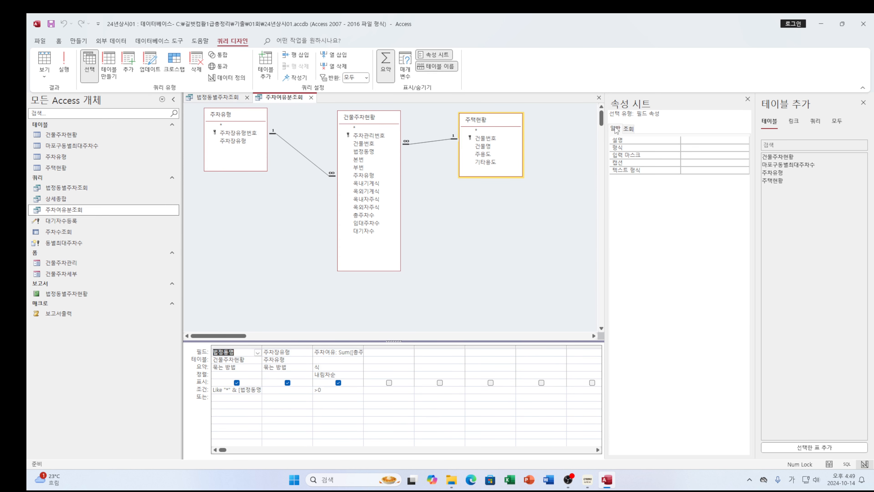
left_click(344, 366)
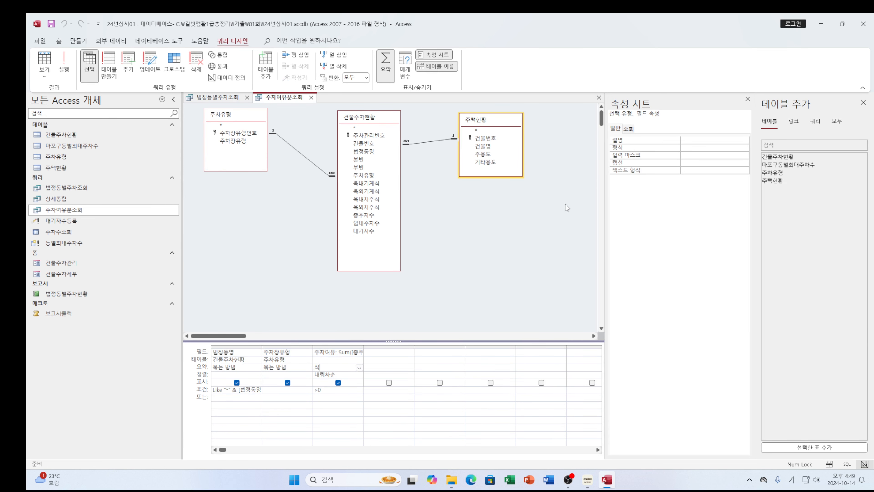
left_click(632, 132)
left_click(616, 129)
left_click_drag(363, 347, 434, 342)
left_click(374, 354)
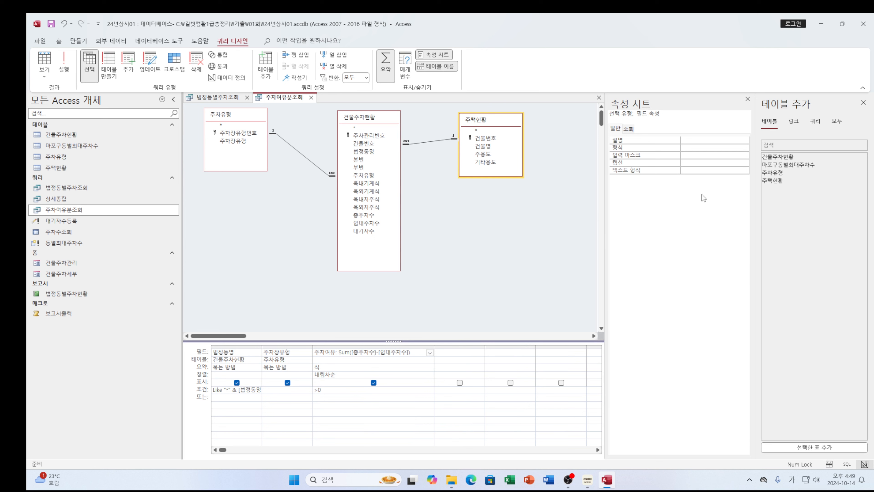
Step: Try to set the format of the 주차여유 field to #,###대
left_click(689, 149)
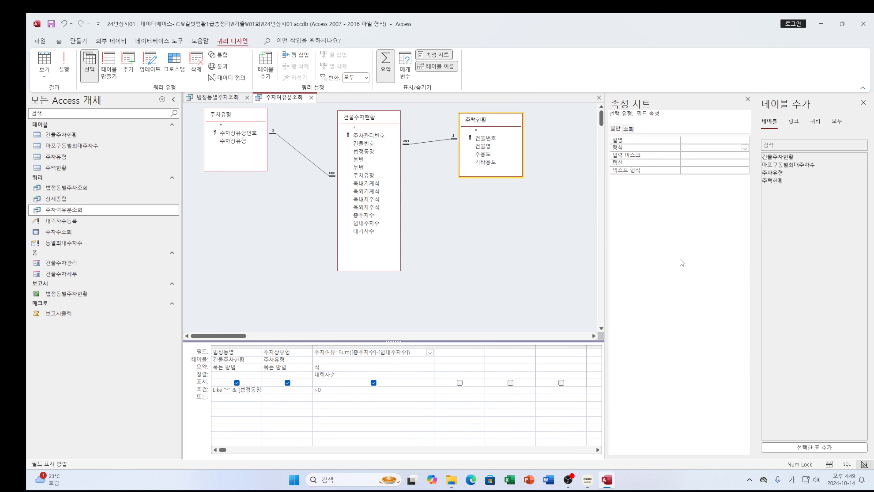
type("#,###")
left_click(575, 190)
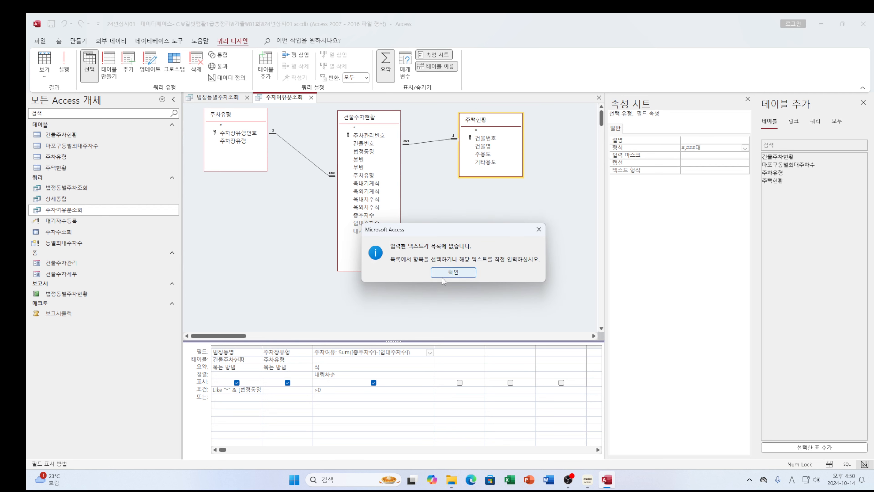
left_click(450, 276)
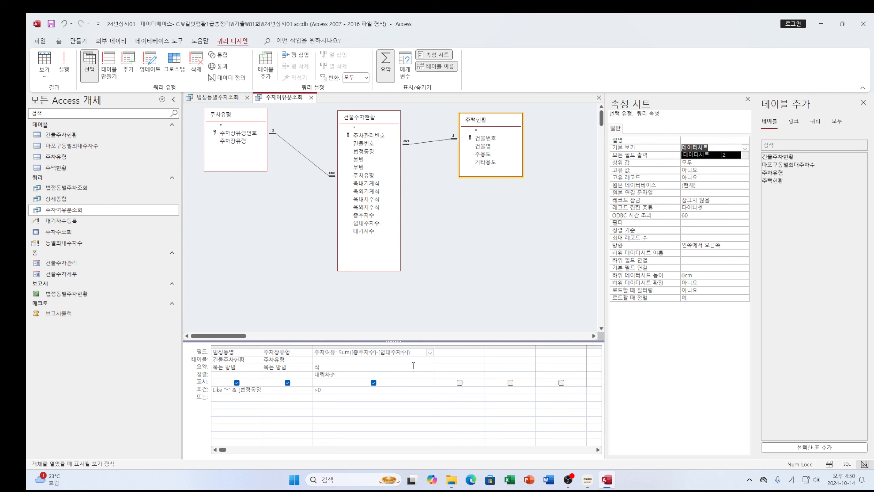
Step: Set the format property of the 주차여유 field to #,##0대
left_click(394, 365)
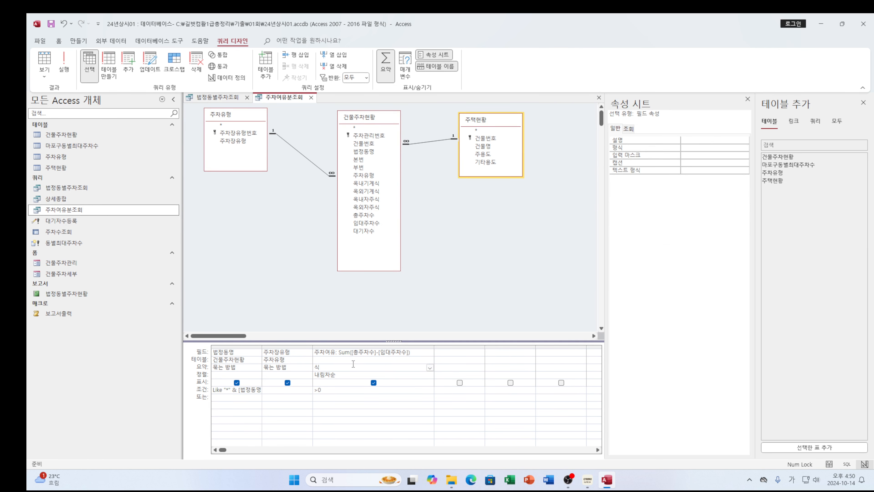
left_click(352, 362)
left_click(338, 374)
left_click(345, 352)
left_click(341, 374)
left_click(686, 148)
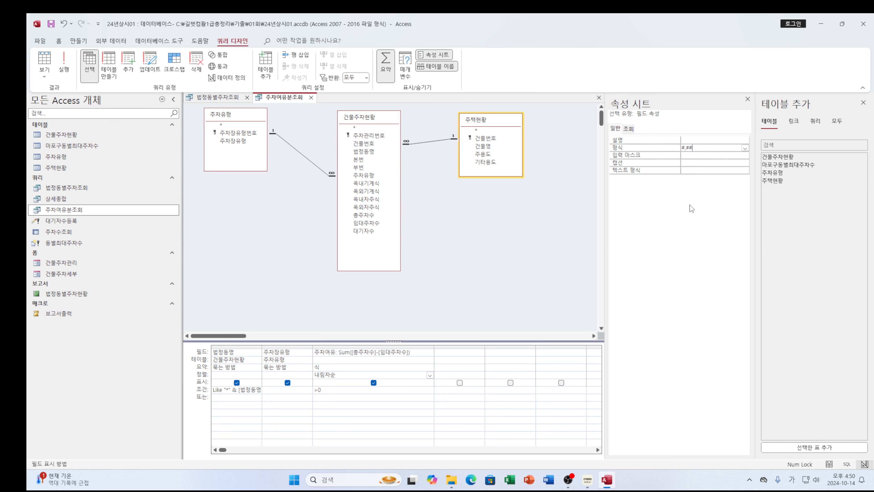
type("0")
key("Hangul")
type("e")
key("BackSpace")
key("Hangul")
type("대")
left_click(689, 157)
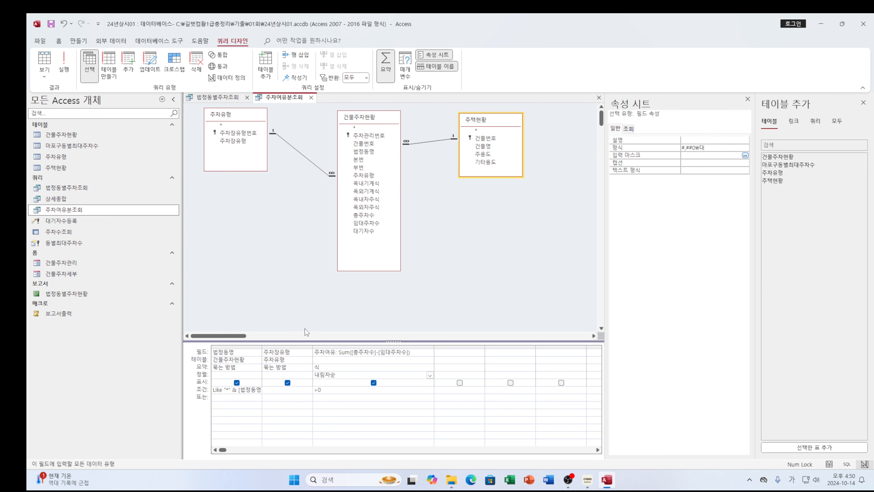
Step: Close 주차여유분조회 with its design changes saved, and close the 법정동별주차조회 design
left_click(599, 97)
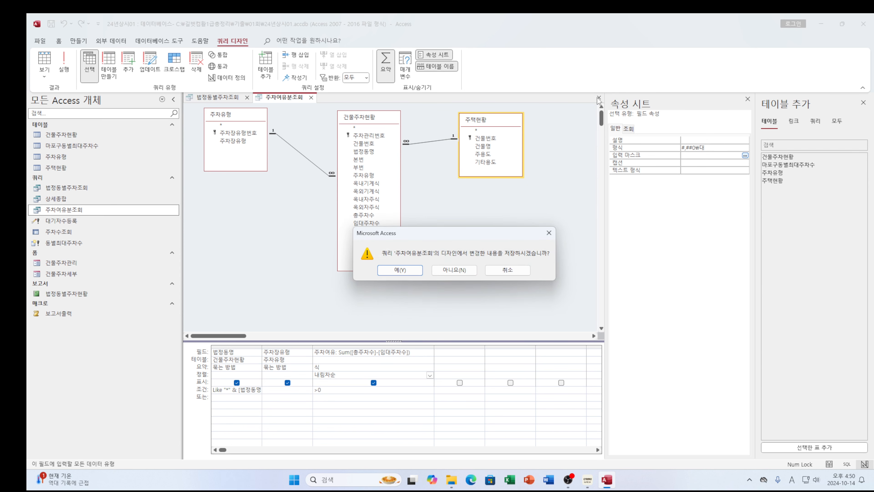
left_click(400, 270)
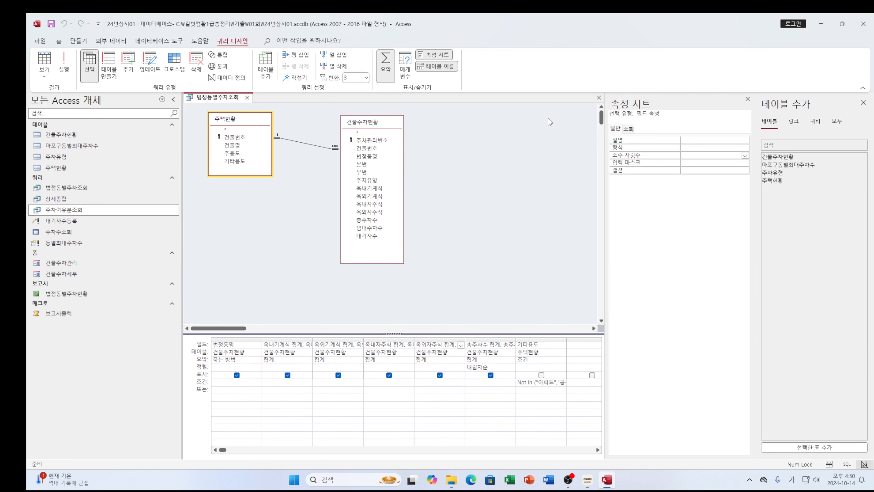
left_click(599, 98)
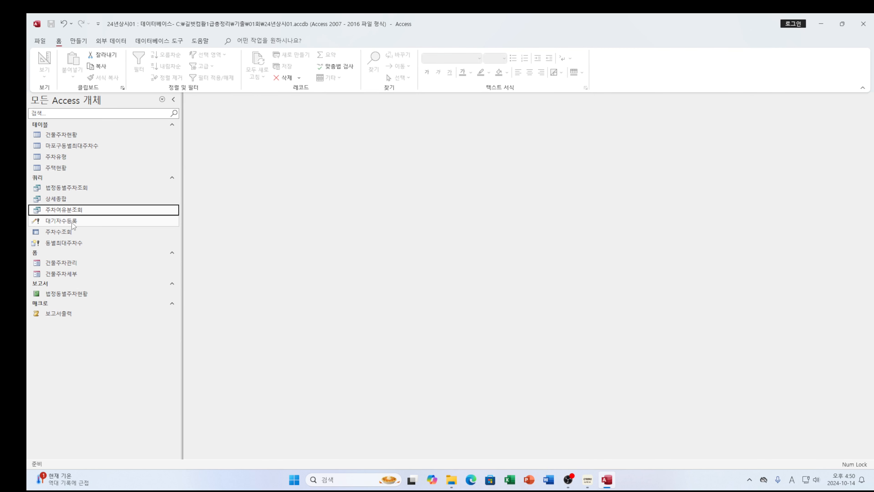
Step: Run the saved 주차여유분조회 query with 망 as the 법정동명 parameter, and close the results
double_click(68, 211)
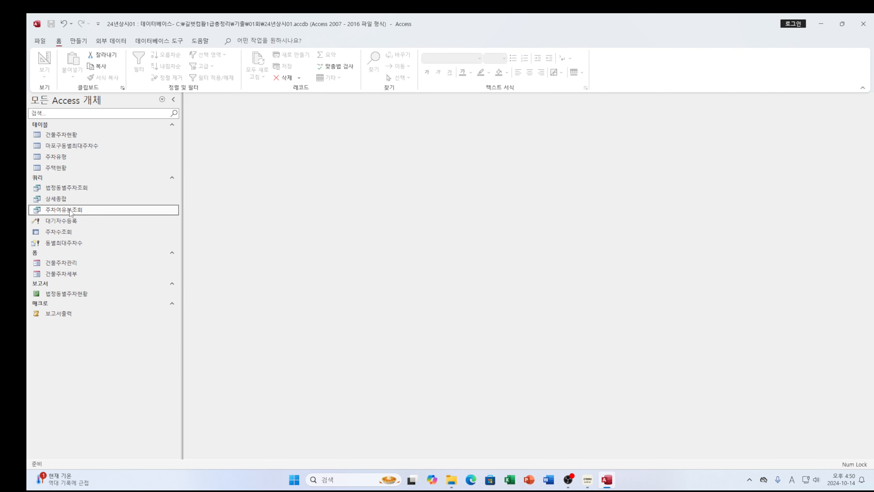
type("마")
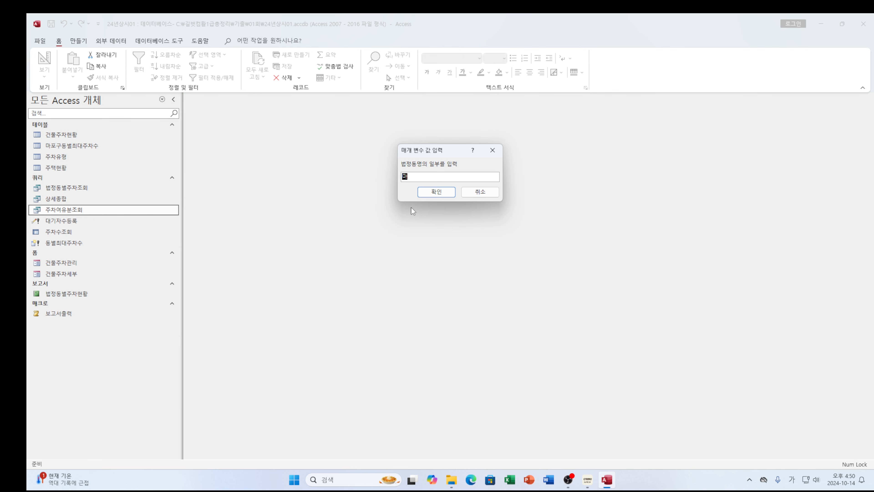
type("ㅇ")
left_click(436, 191)
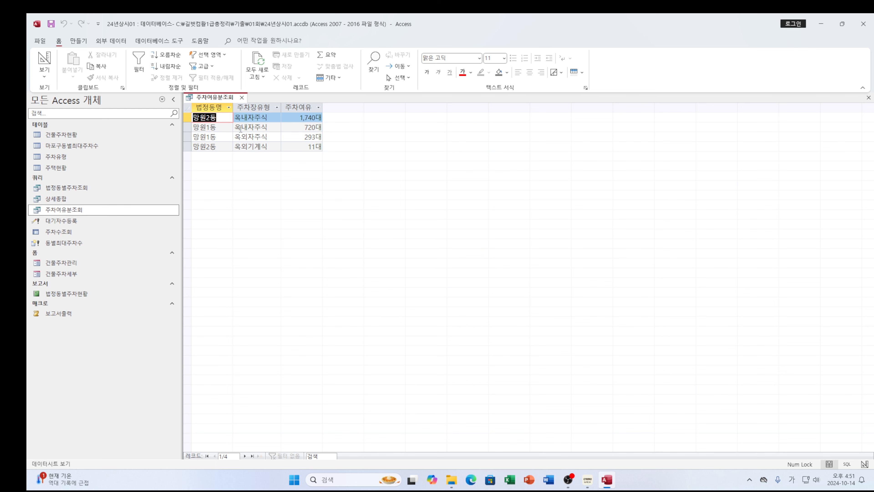
left_click(242, 98)
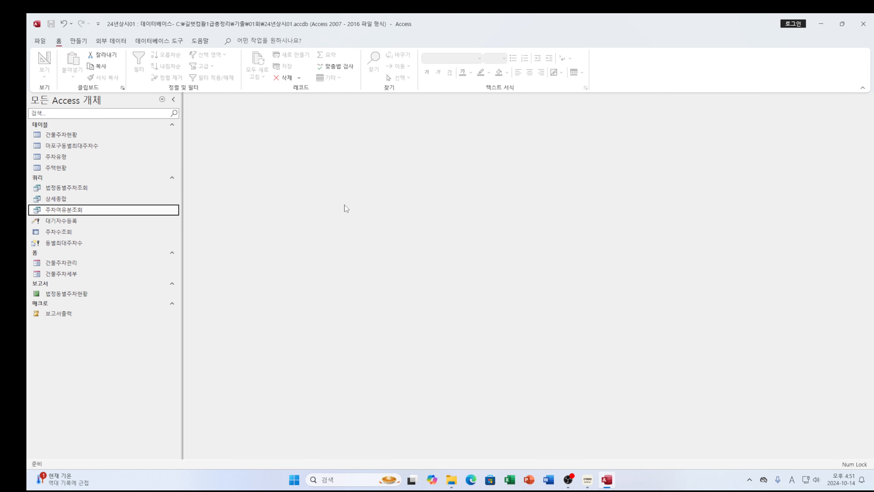
mouse_move(570, 490)
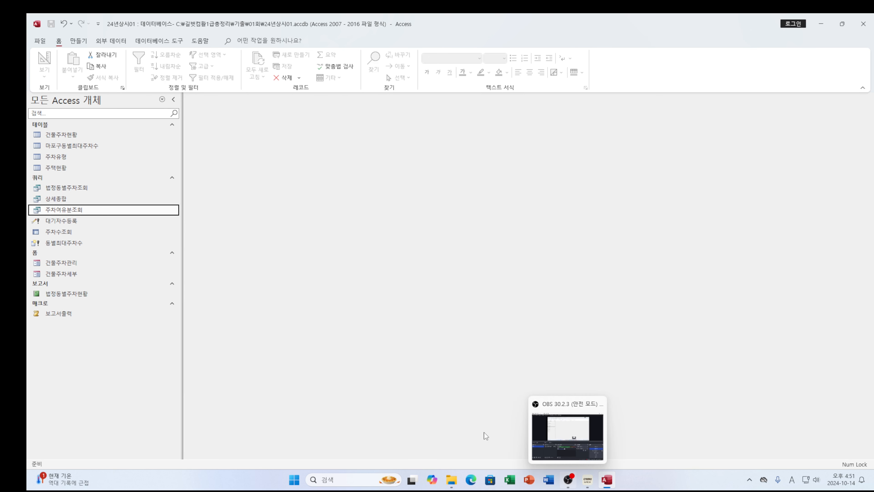